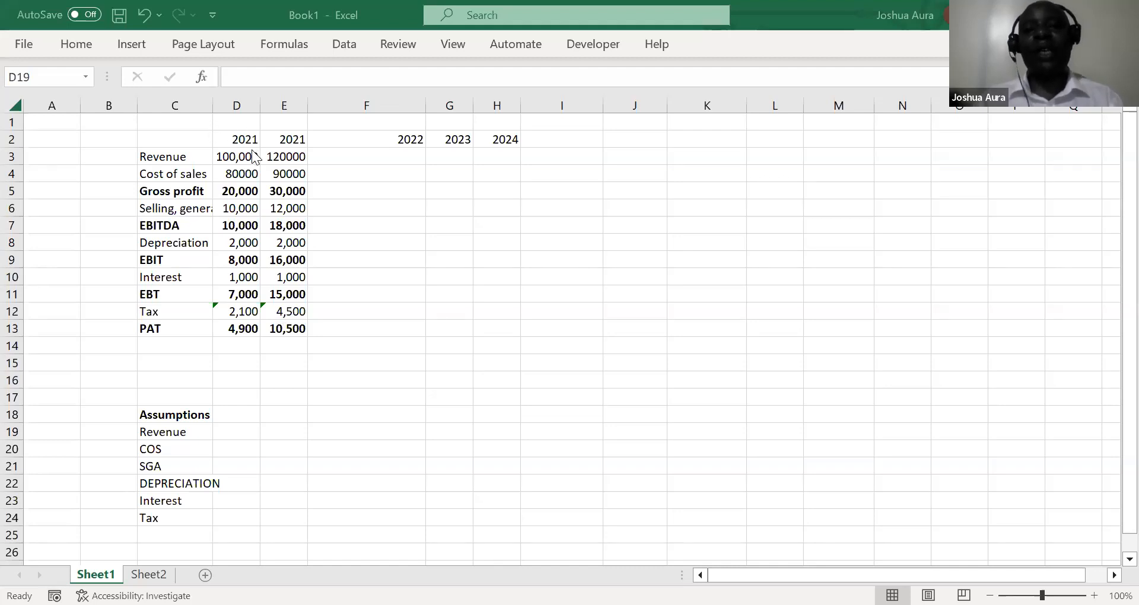
Change the second year header, in cell E2, to 2022
left_click(291, 139)
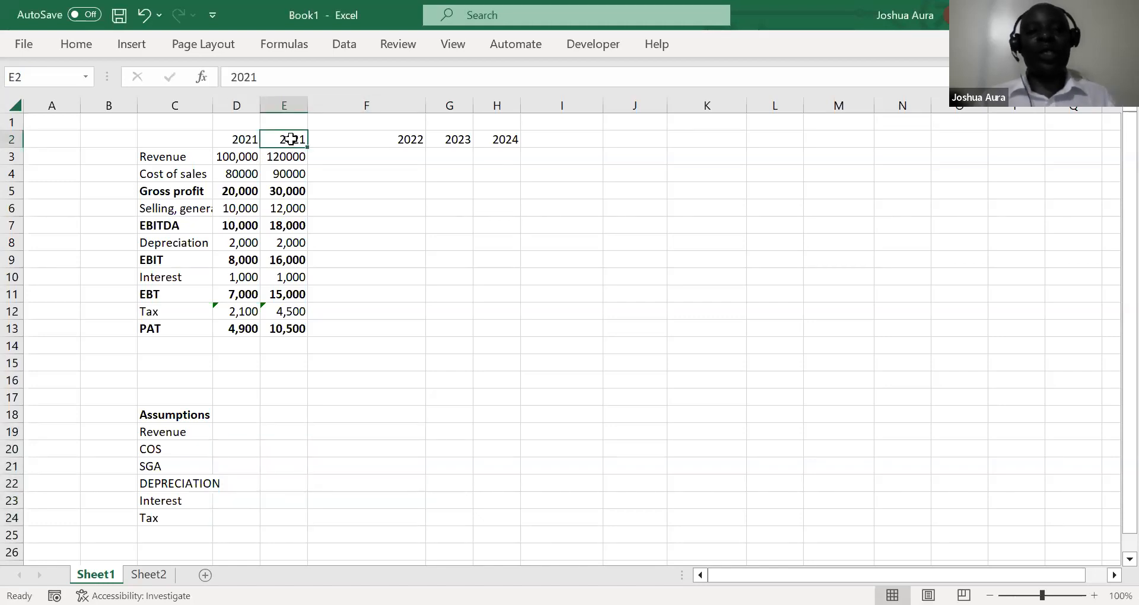
type("2022")
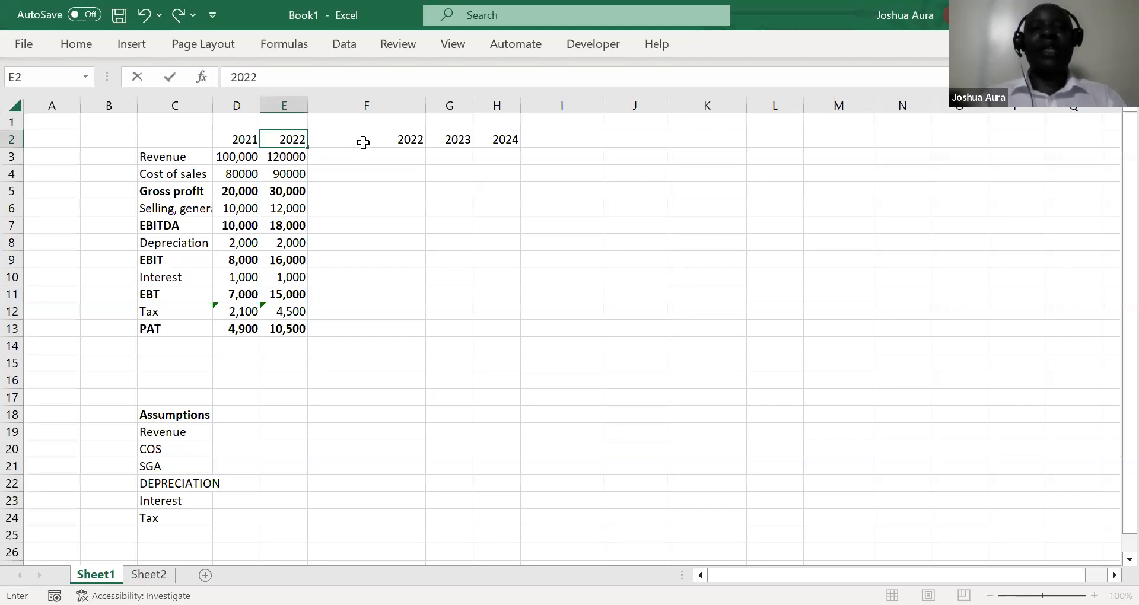
left_click(405, 139)
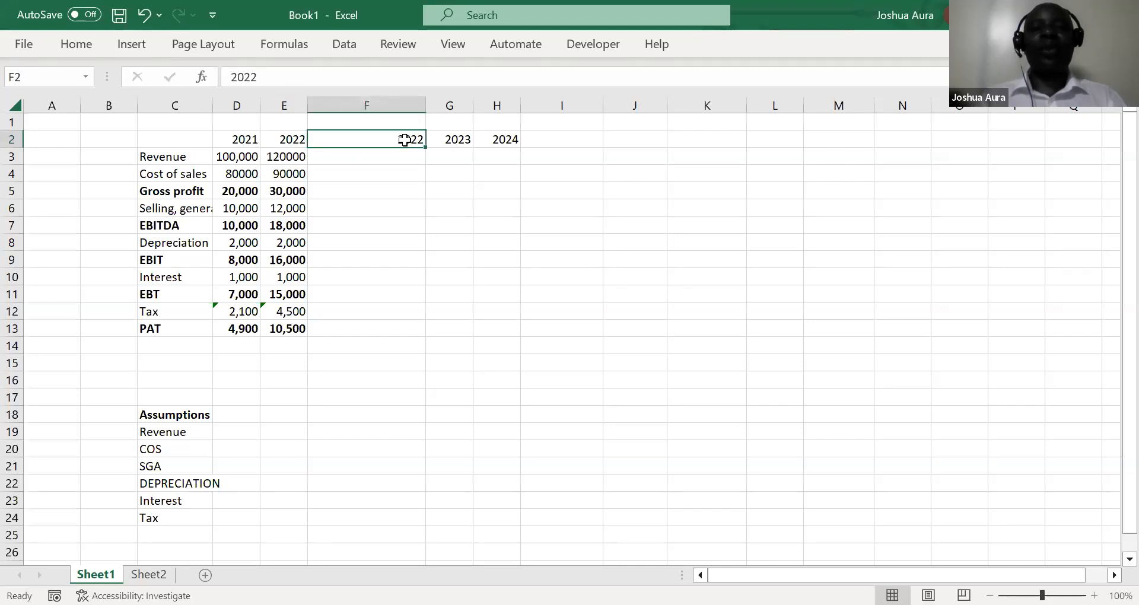
type("20")
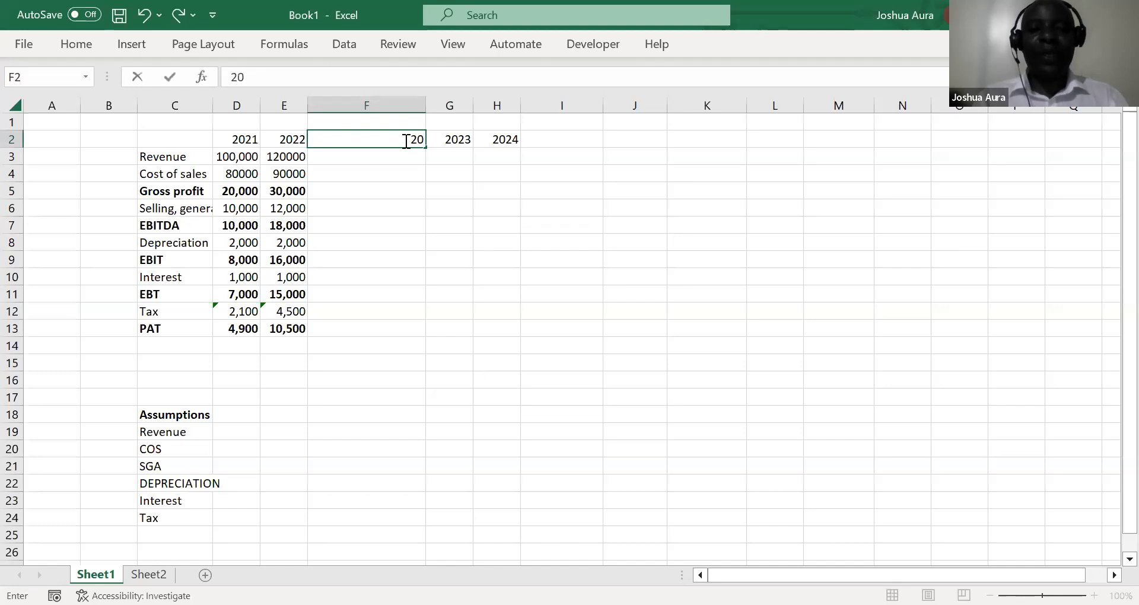
type("23")
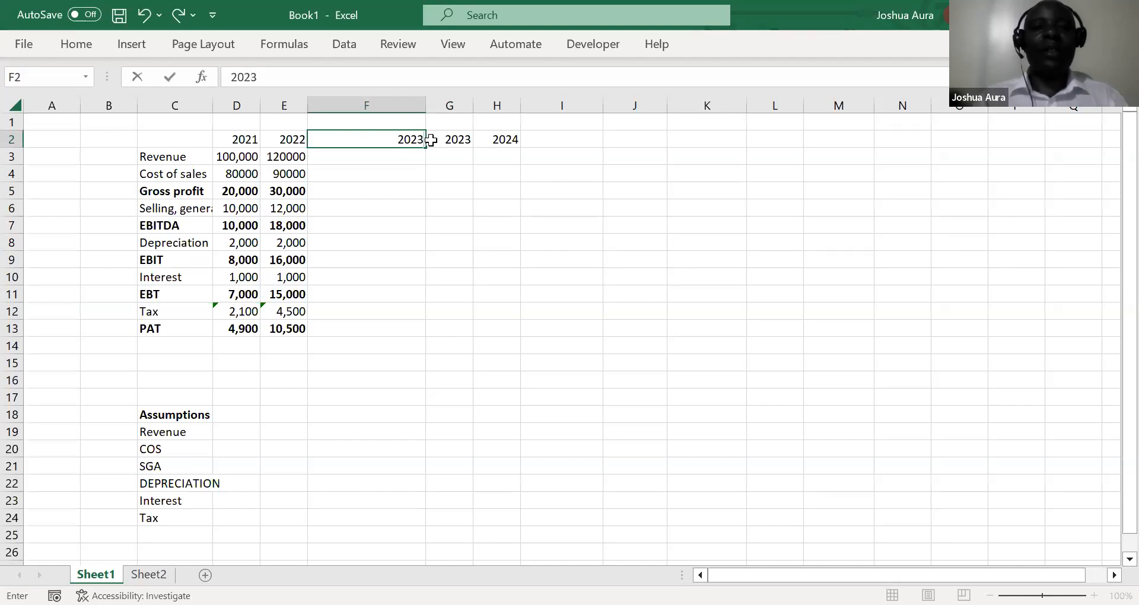
key("BackSpace")
key("BackSpace")
key("BackSpace")
key("BackSpace")
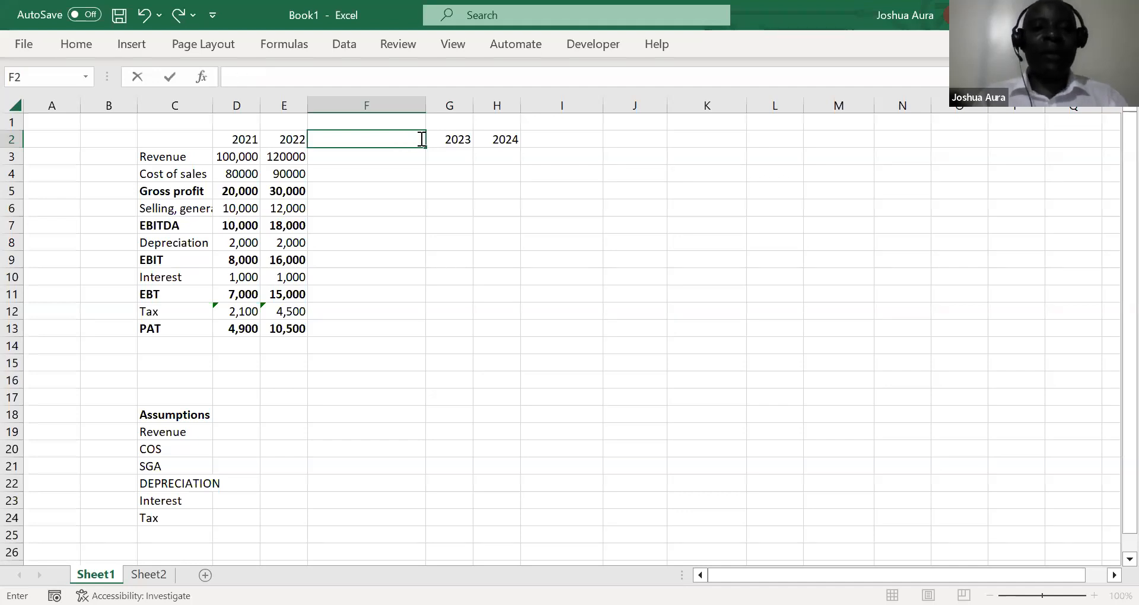
Enter the formula =E2+1 in cell F2 to calculate the first forecast year from the previous header
type("=")
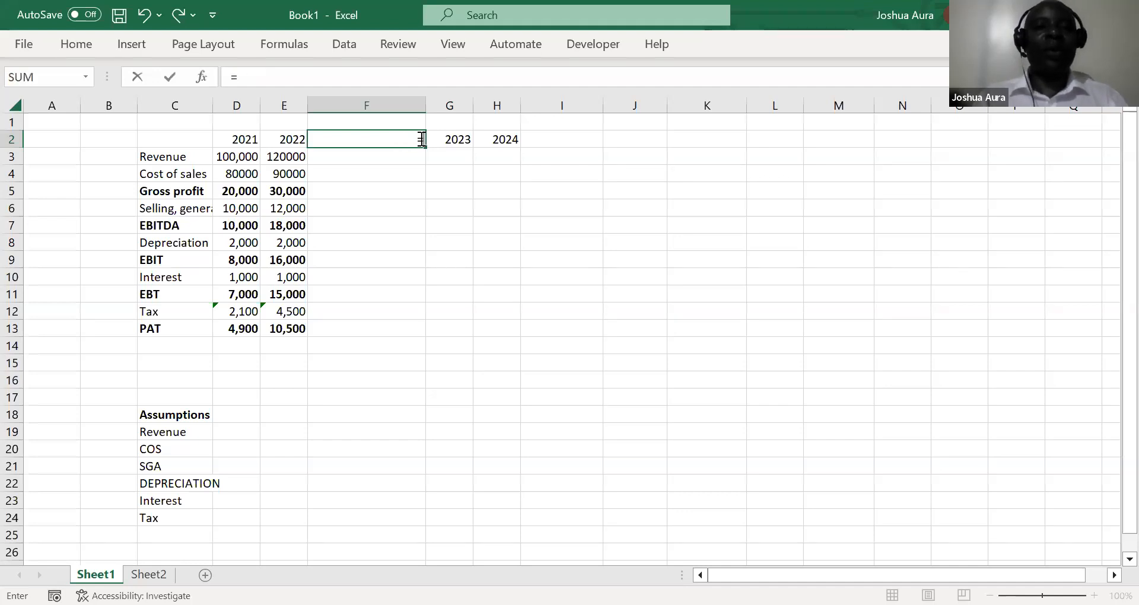
left_click(287, 141)
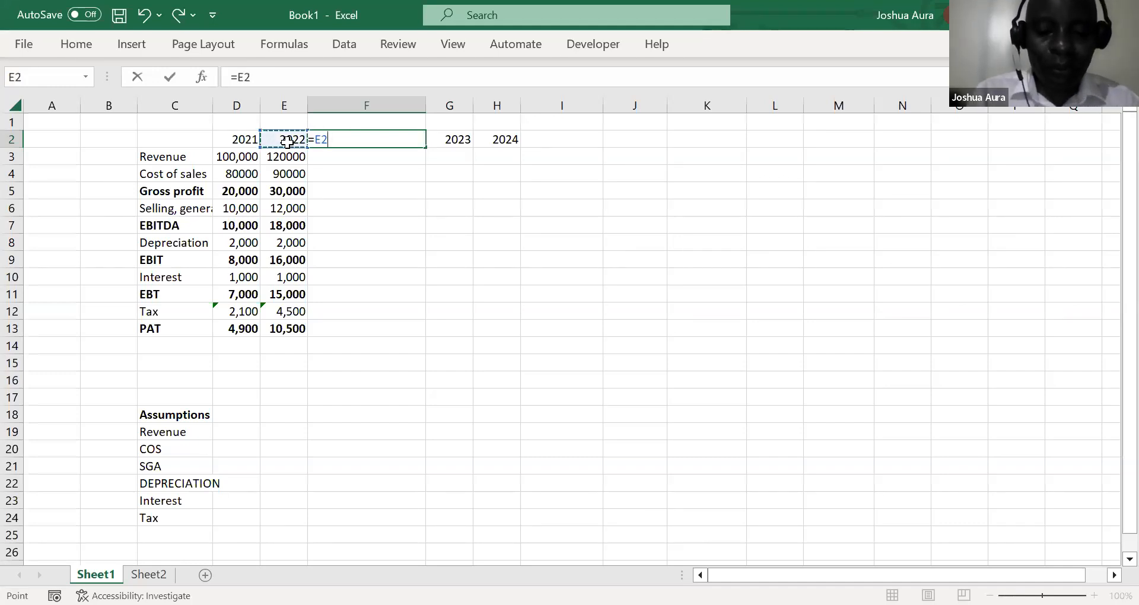
type("+1")
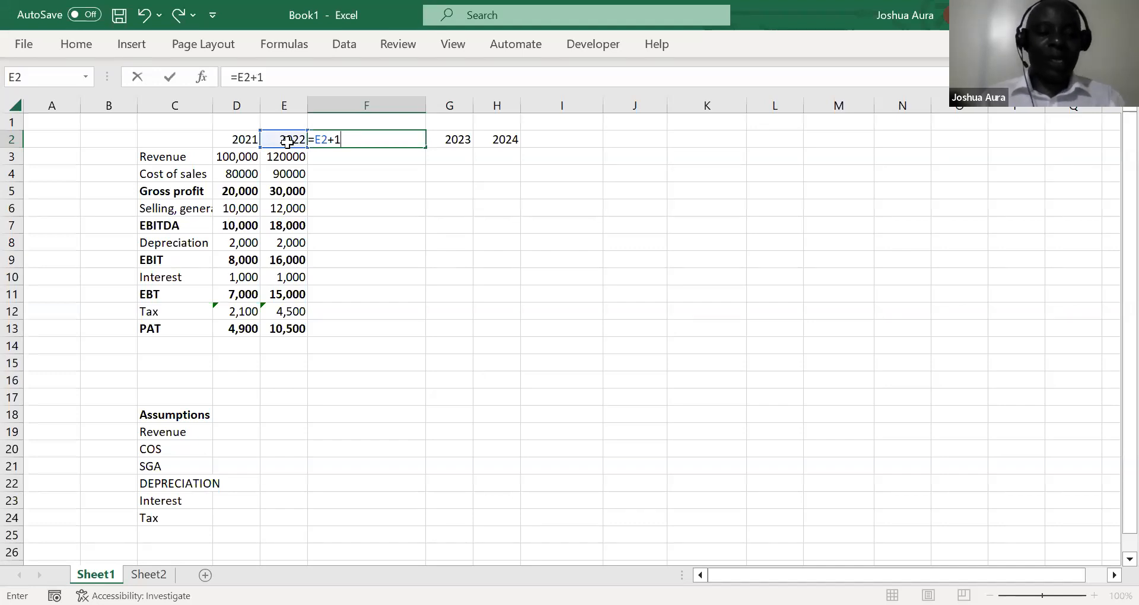
key("ctrl+Return")
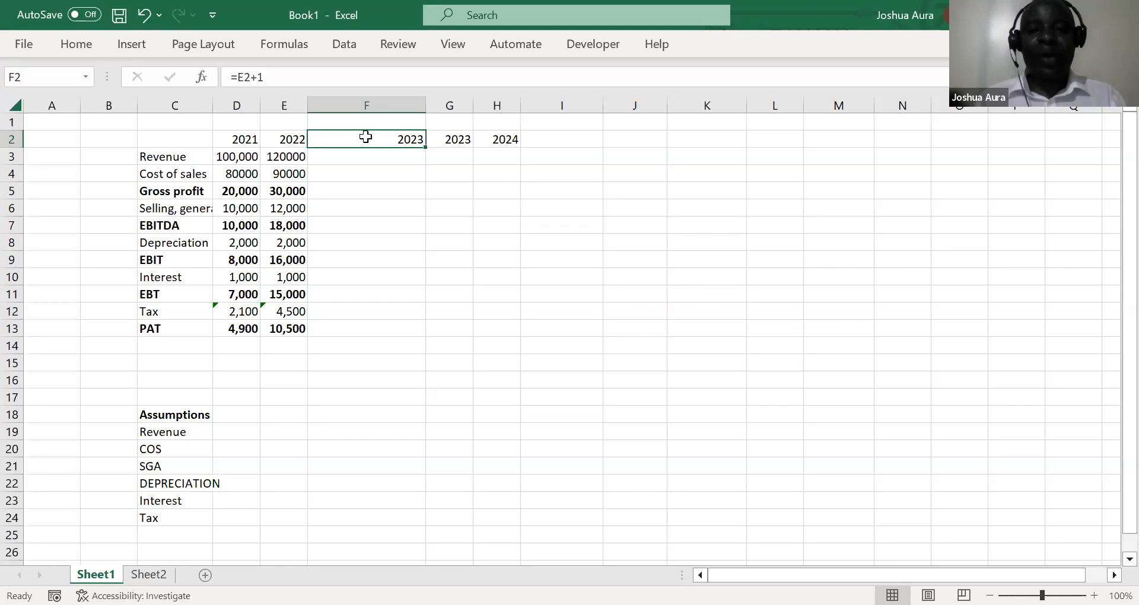
Fill the year formula in F2 across the header row through column M
key("shift+Right")
key("shift+Right")
key("shift+Right")
key("shift+Right")
key("shift+Right")
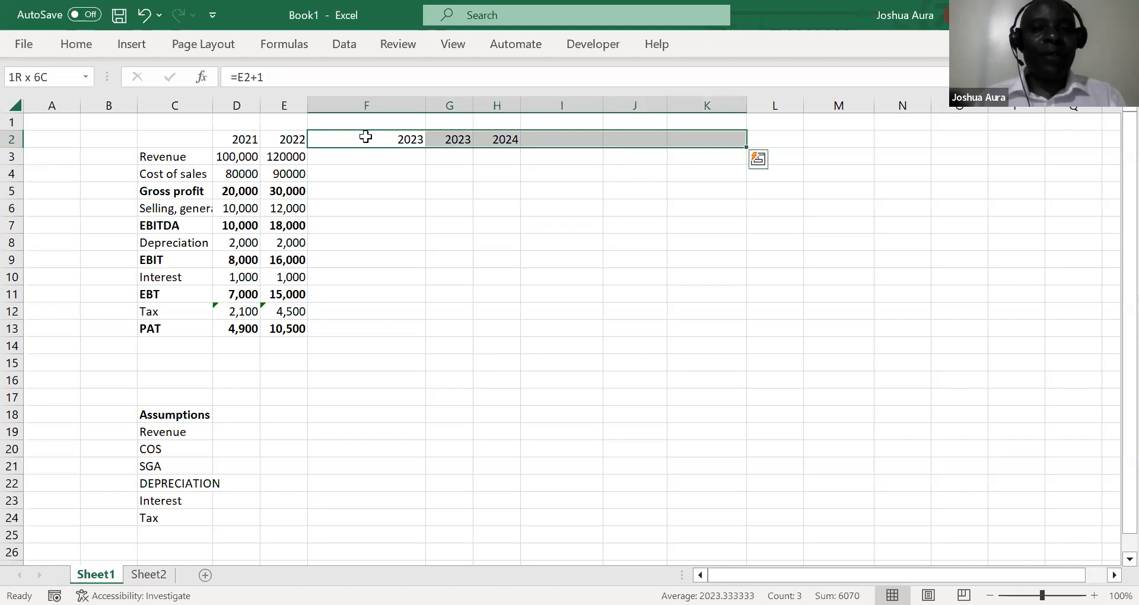
key("shift+Right")
key("shift+Right")
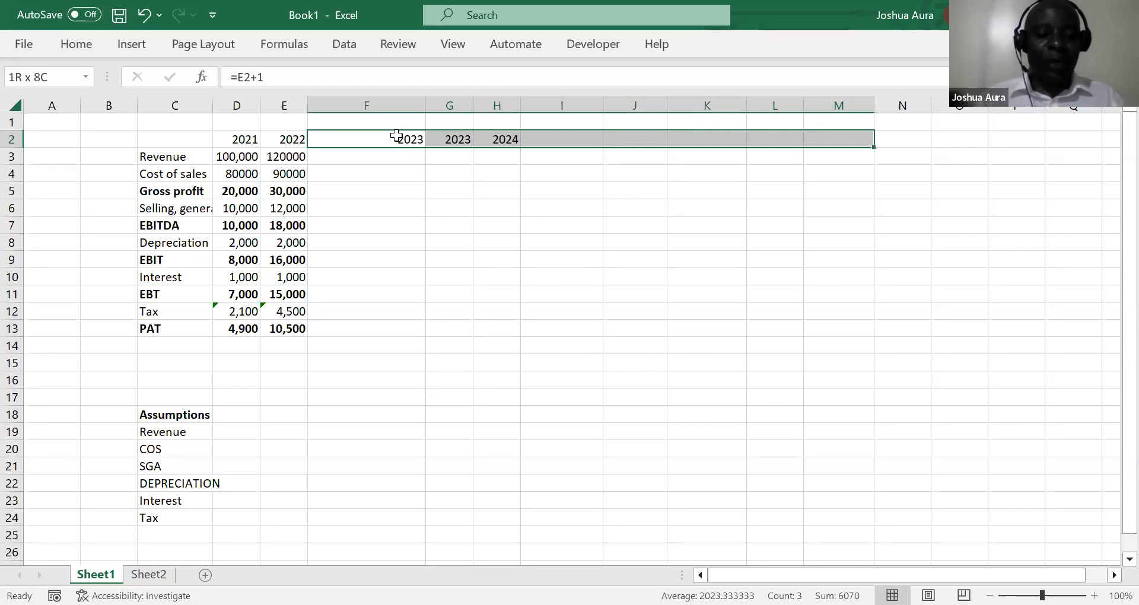
key("ctrl+r")
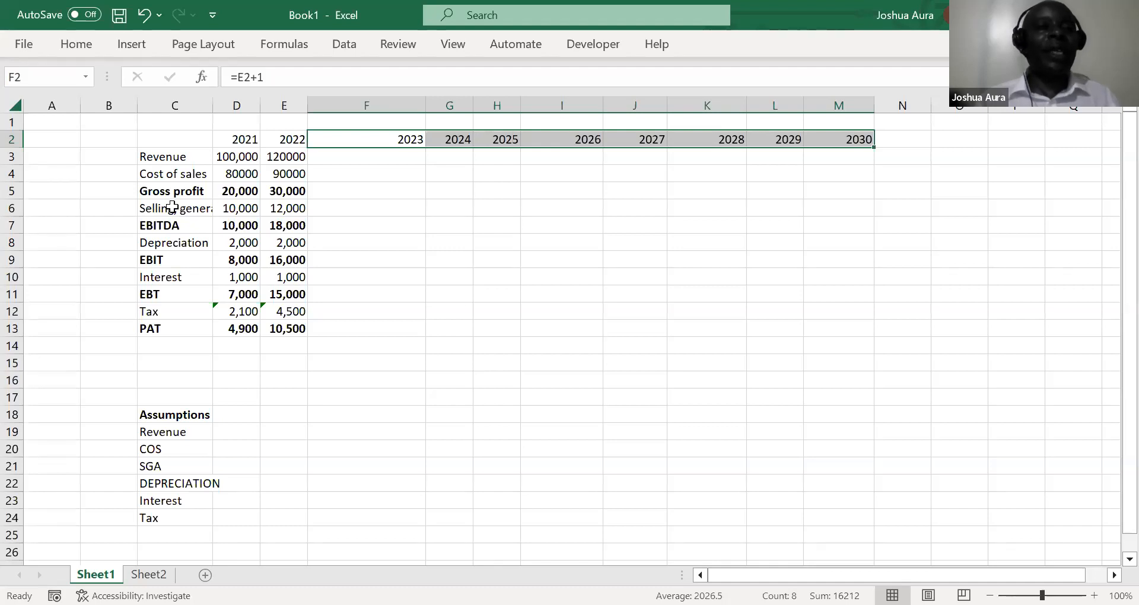
AutoFit the width of all columns in the sheet to their contents
left_click(14, 105)
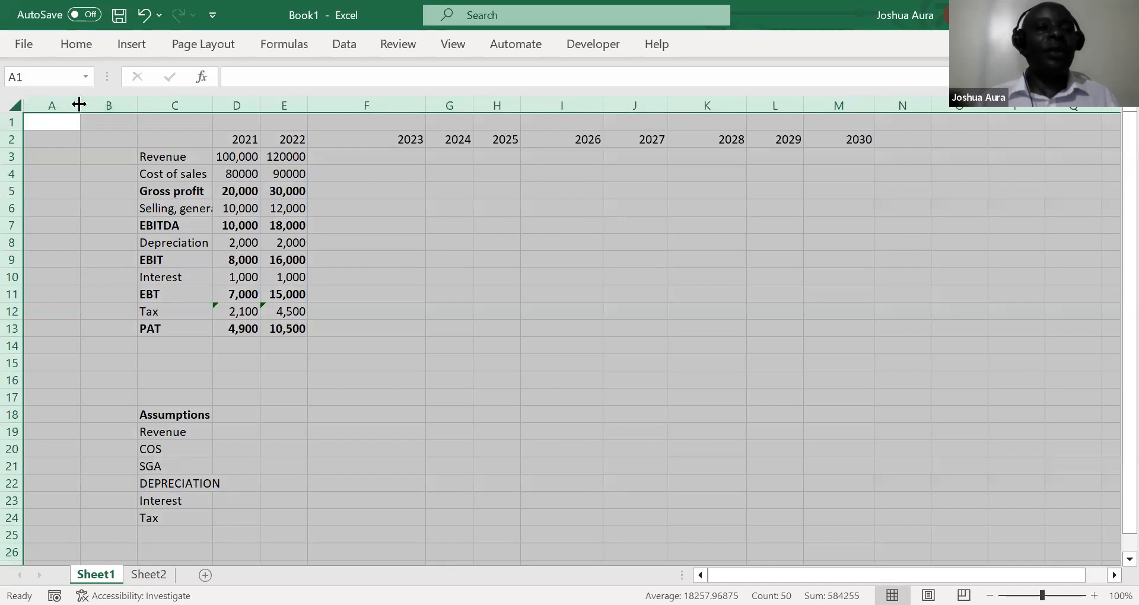
double_click(79, 104)
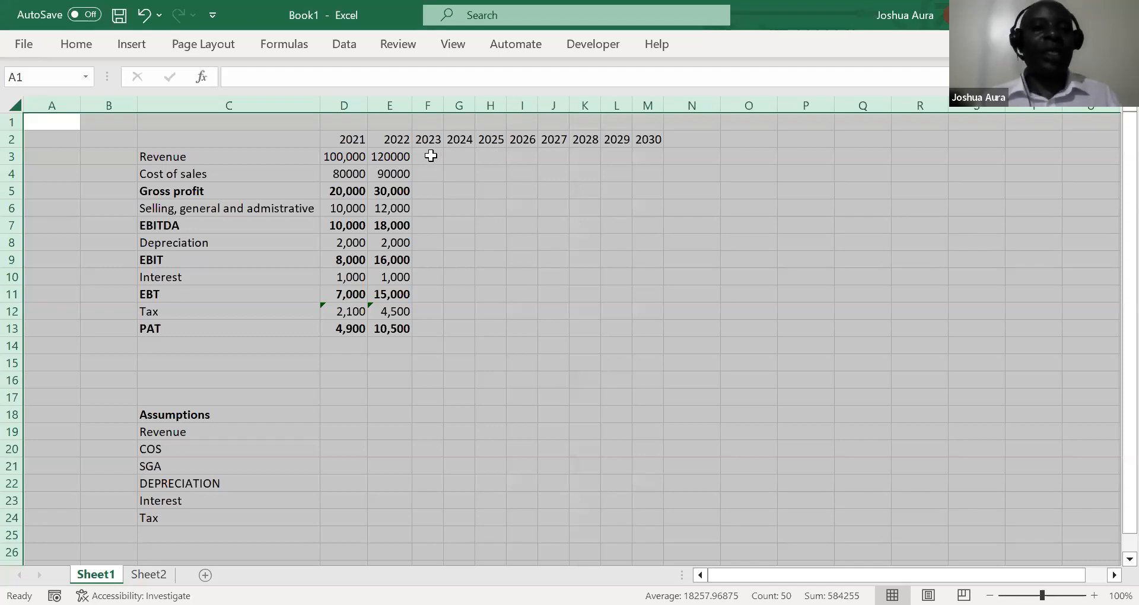
Apply the custom number format 0"A" to the actual year headers in D2:E2
left_click(353, 142)
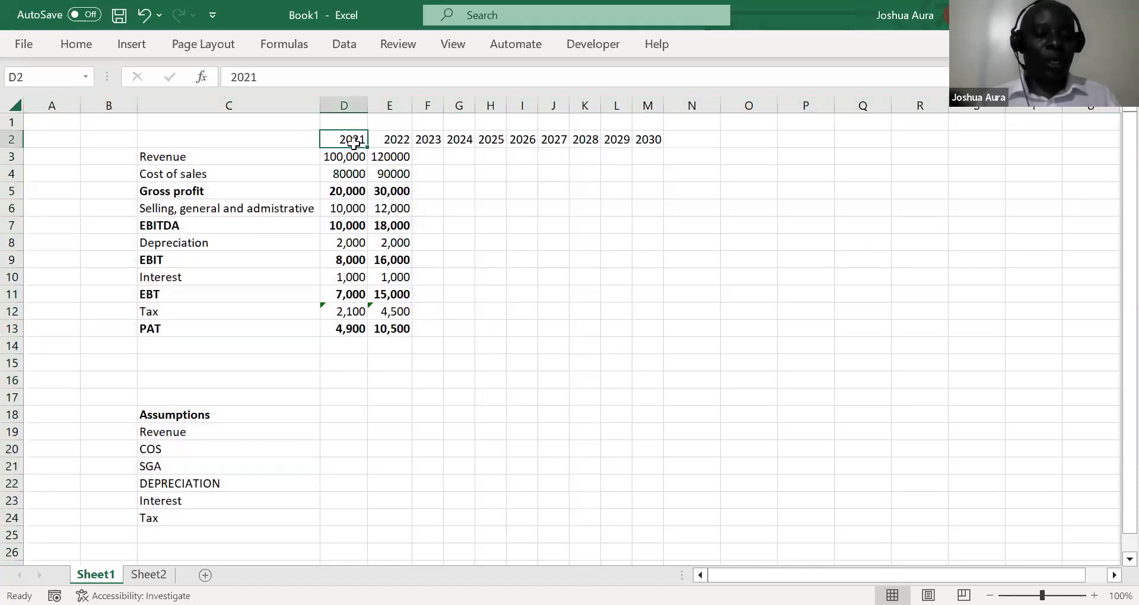
key("shift+Right")
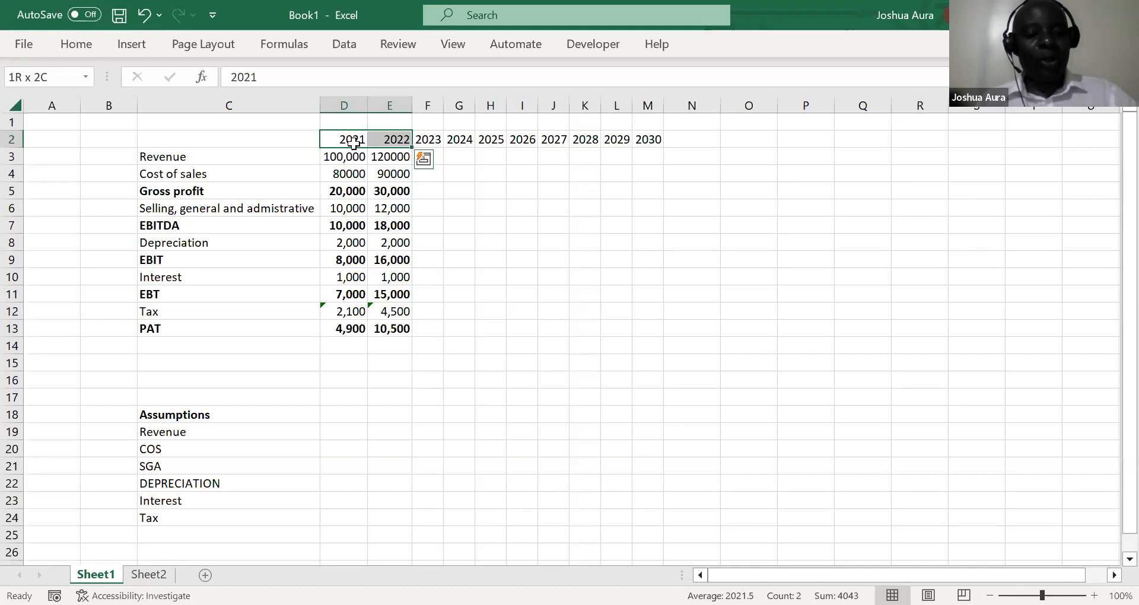
key("ctrl+1")
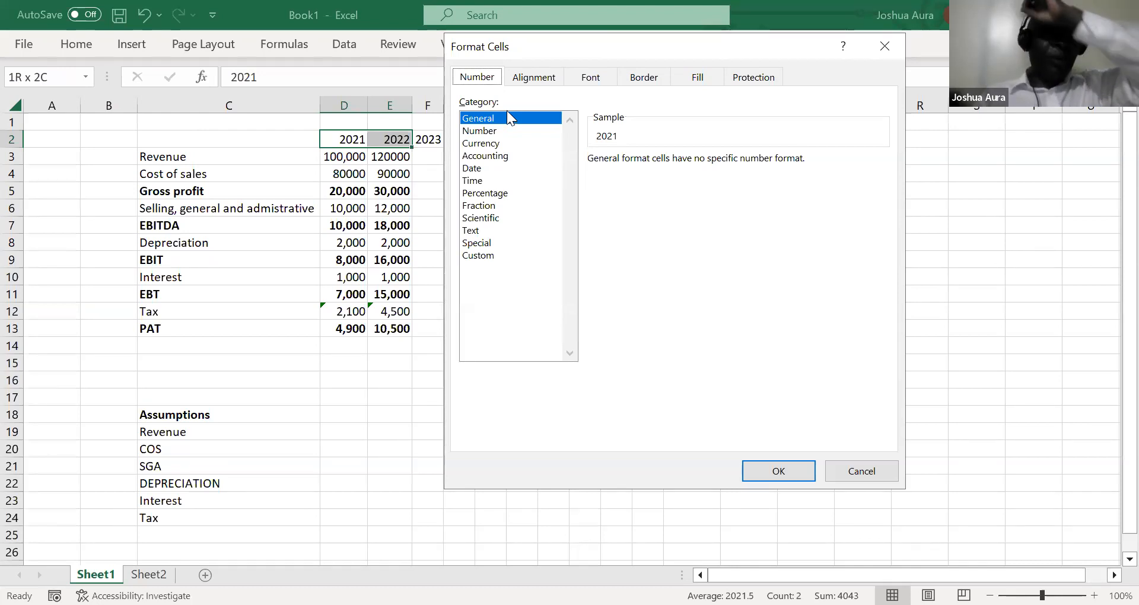
left_click(485, 256)
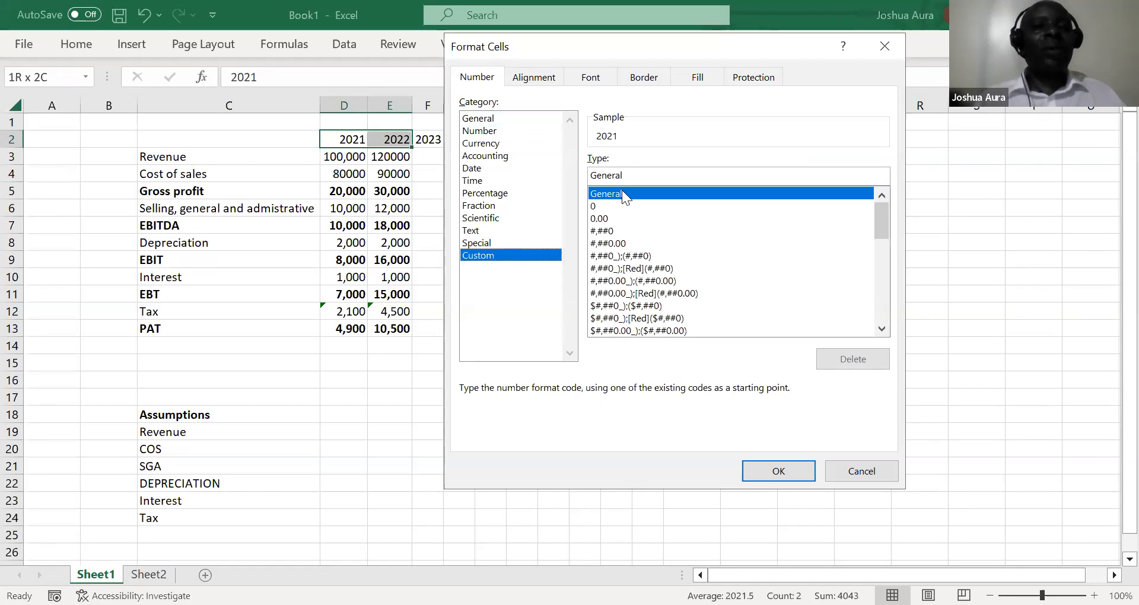
left_click(633, 175)
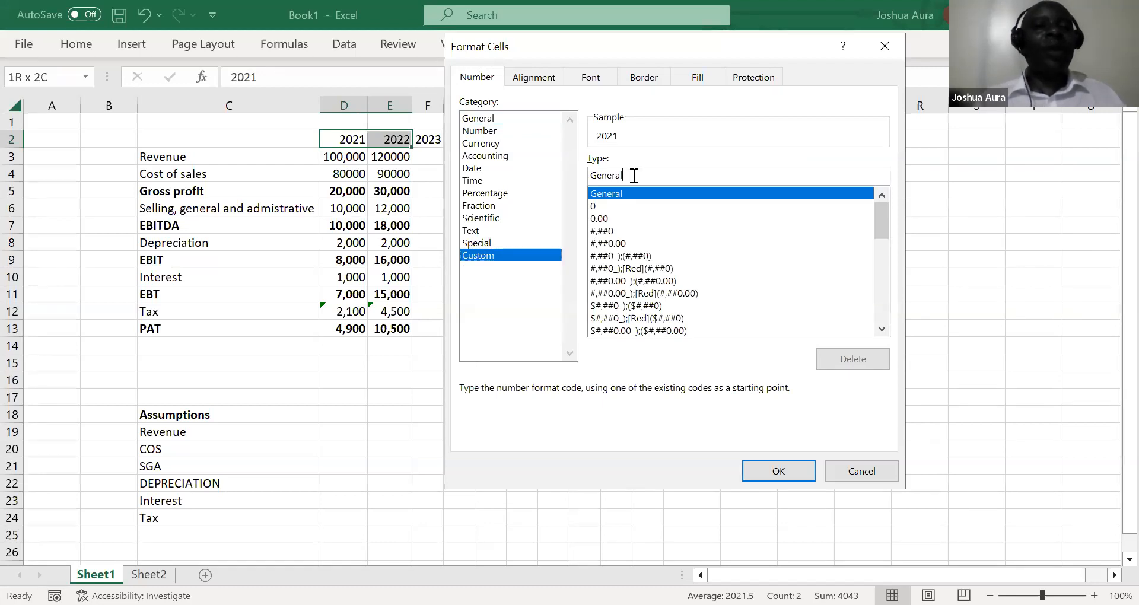
key("BackSpace")
key("BackSpace")
key("BackSpace")
key("BackSpace")
key("BackSpace")
key("BackSpace")
key("BackSpace")
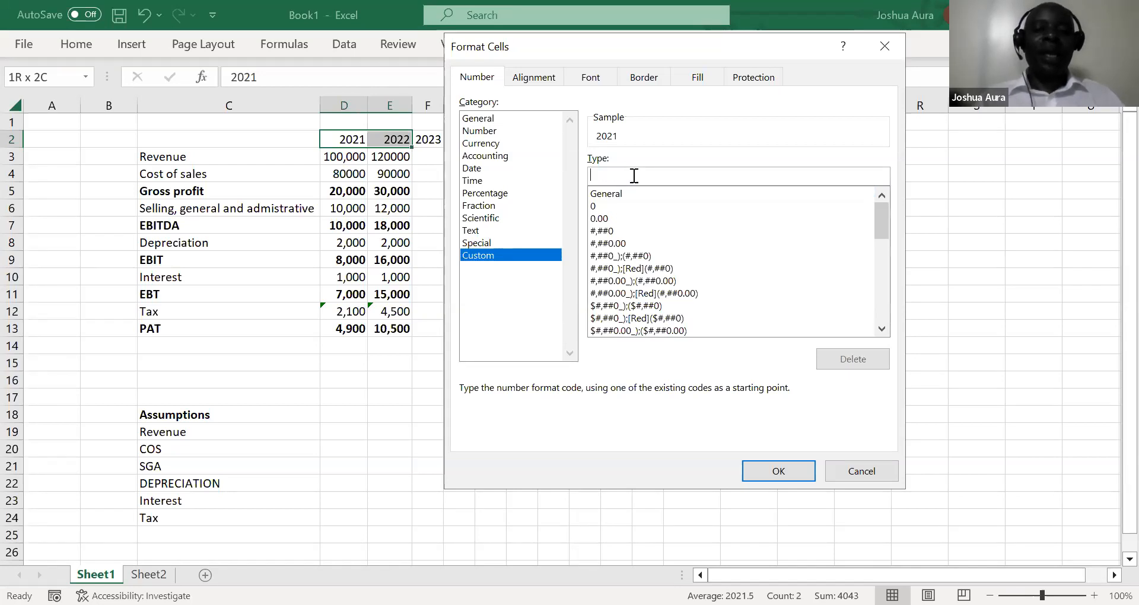
type("0")
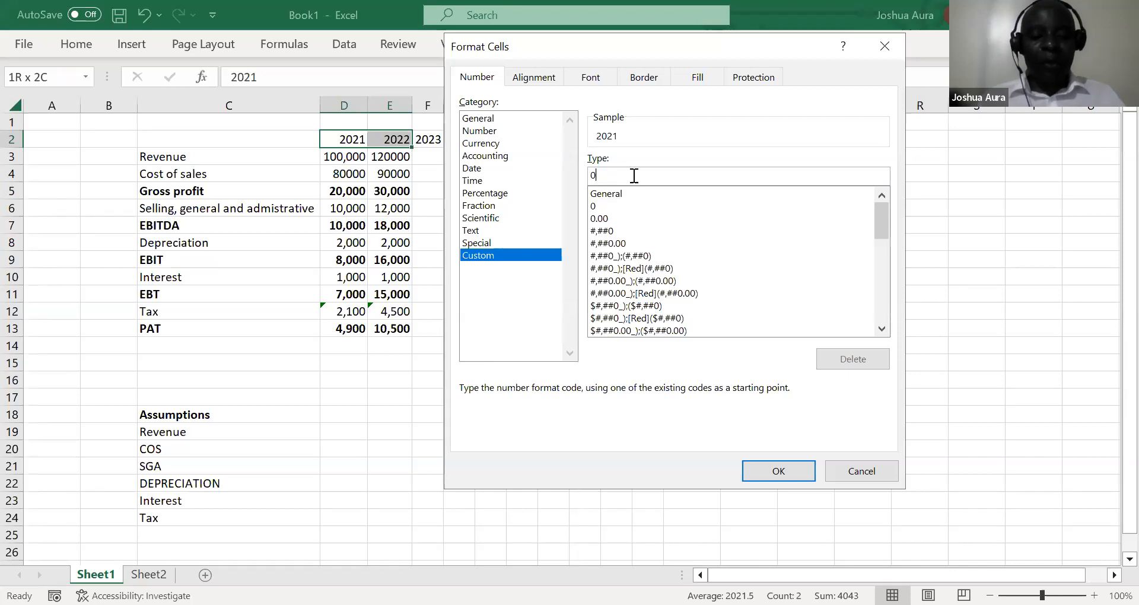
type("\"")
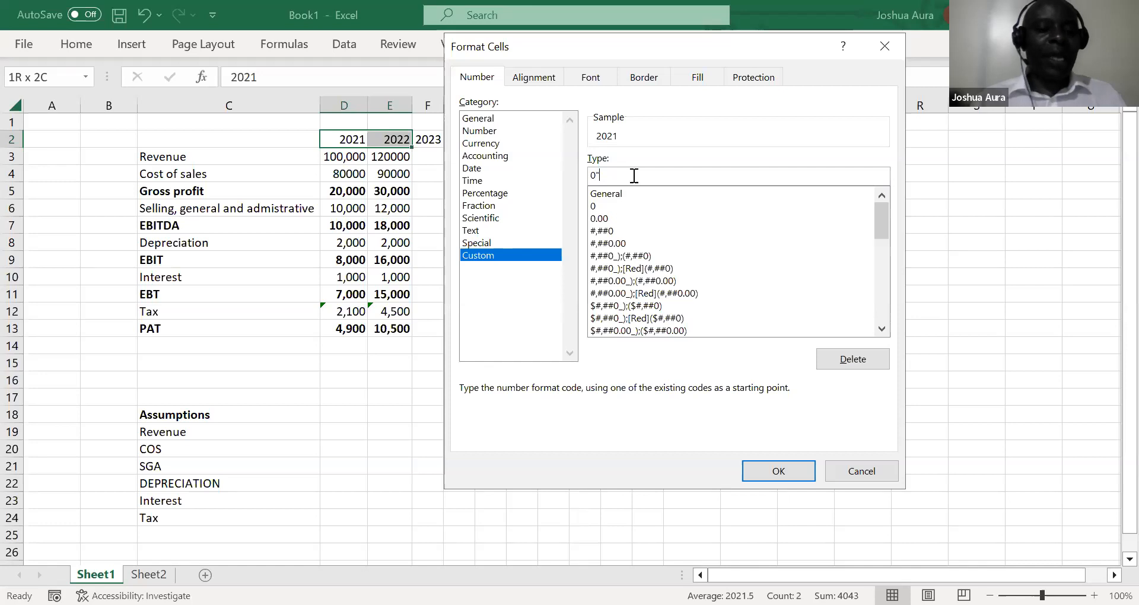
type("A")
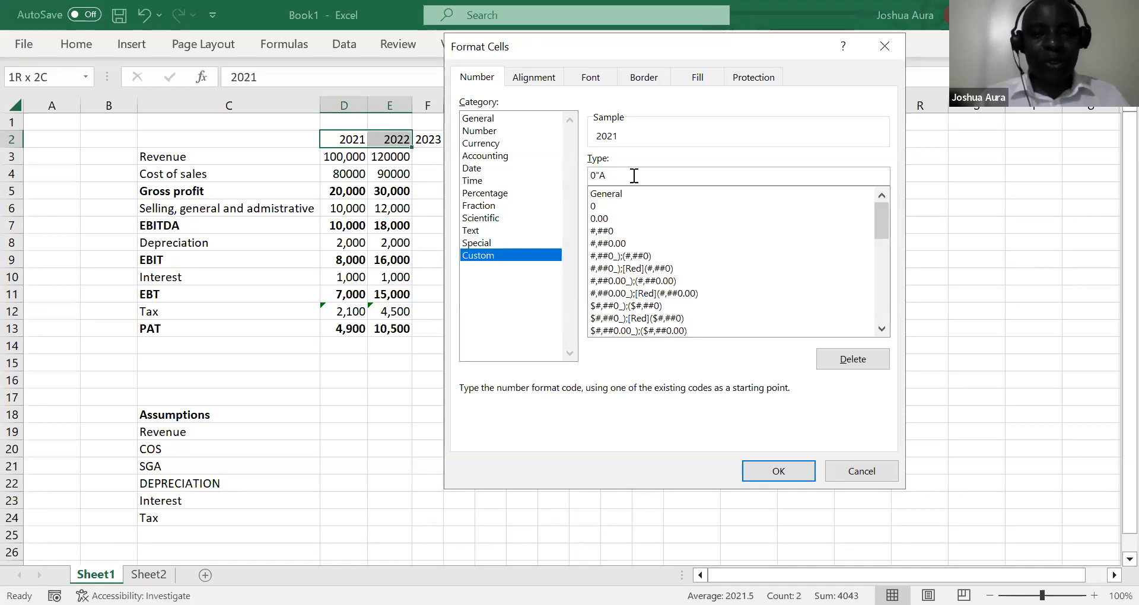
type("\"")
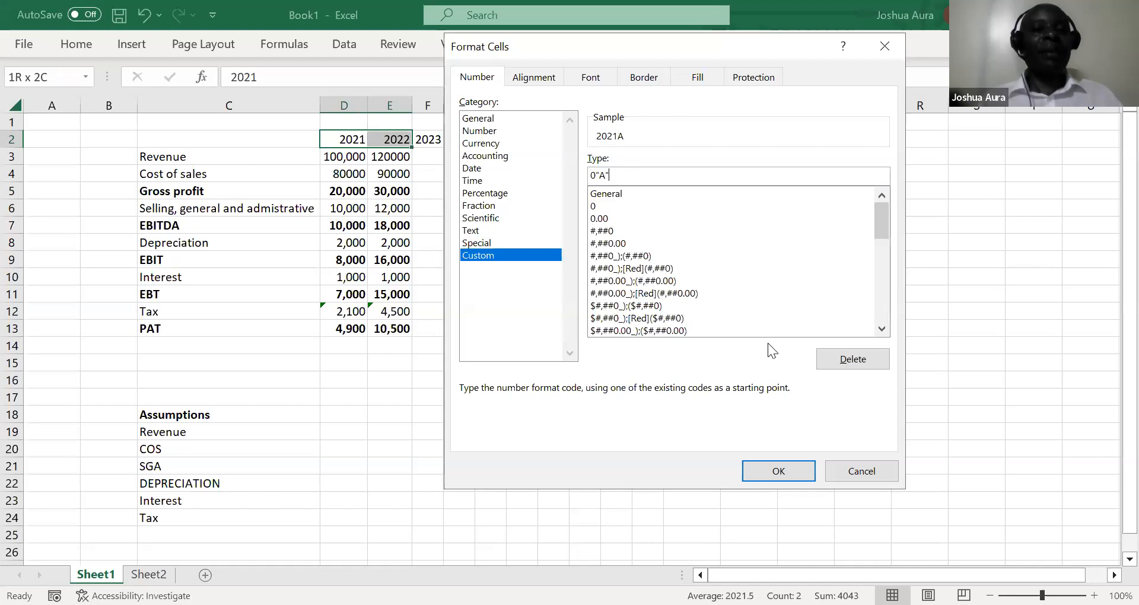
left_click(751, 470)
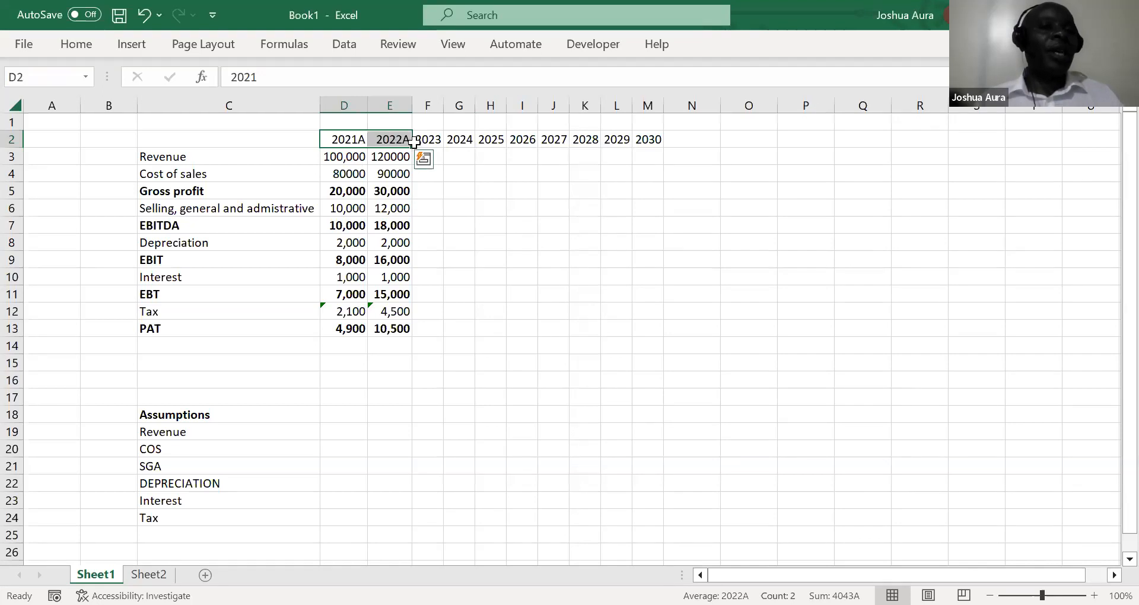
Apply the custom number format 0"F" to the forecast year headers in F2:M2
left_click(435, 140)
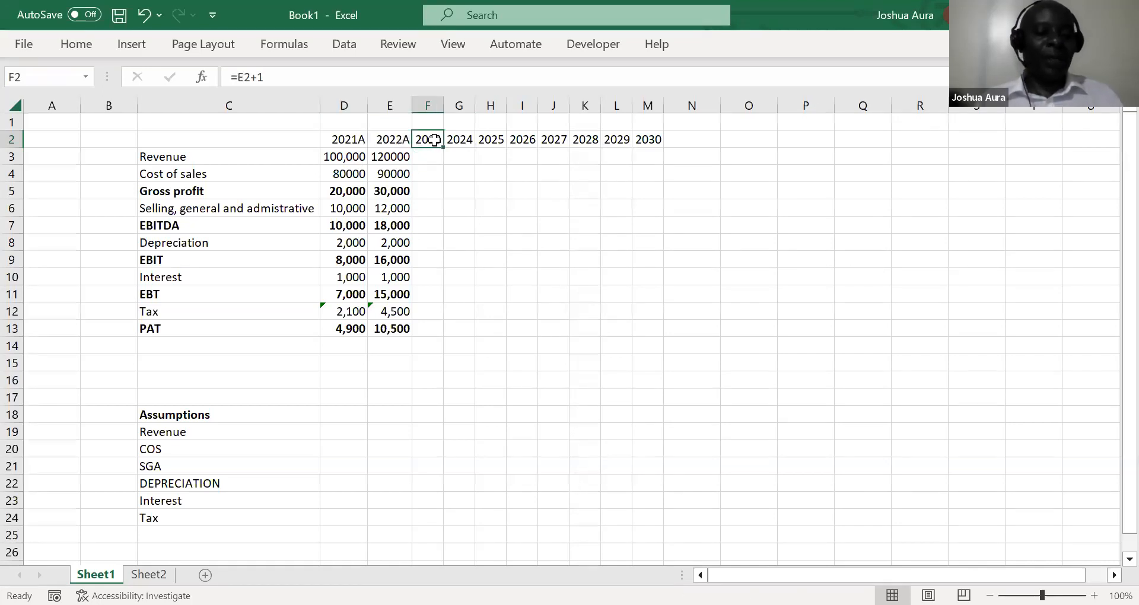
key("ctrl+shift+Right")
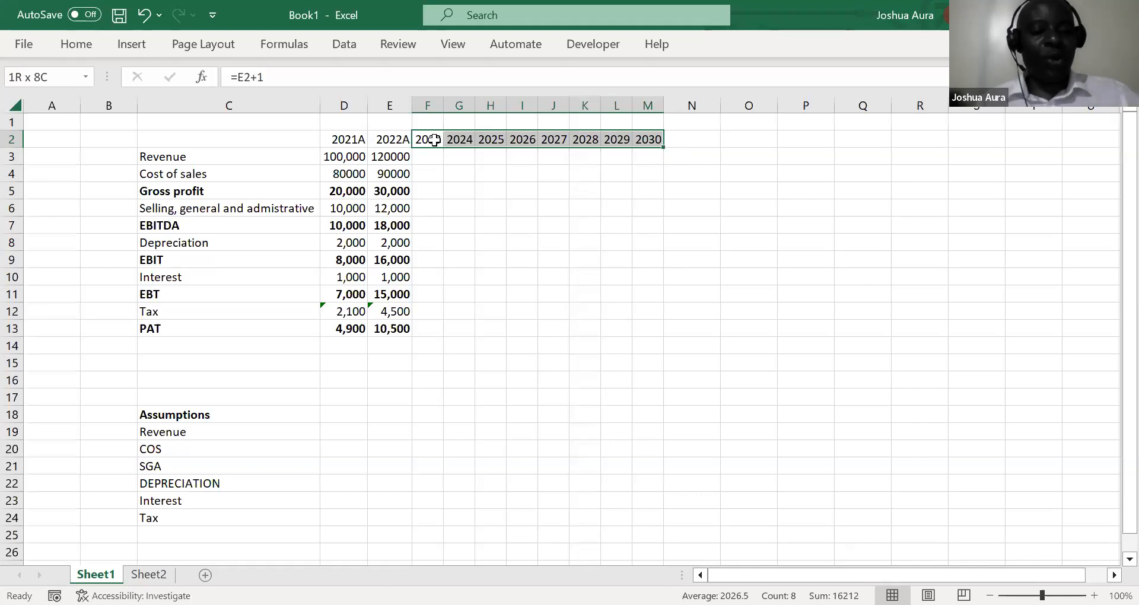
key("ctrl+1")
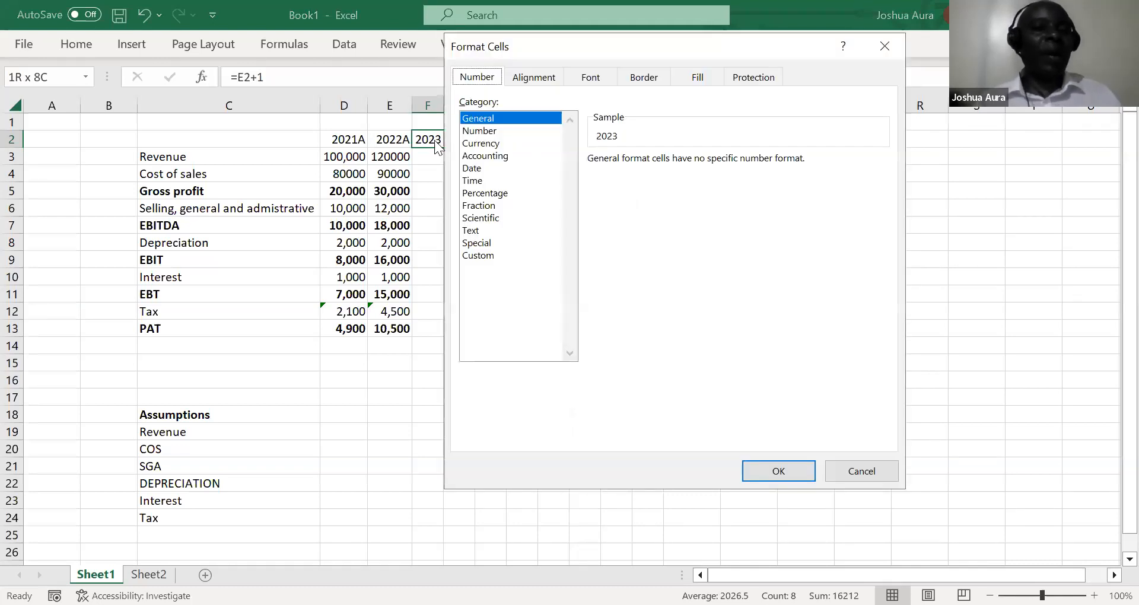
left_click(485, 256)
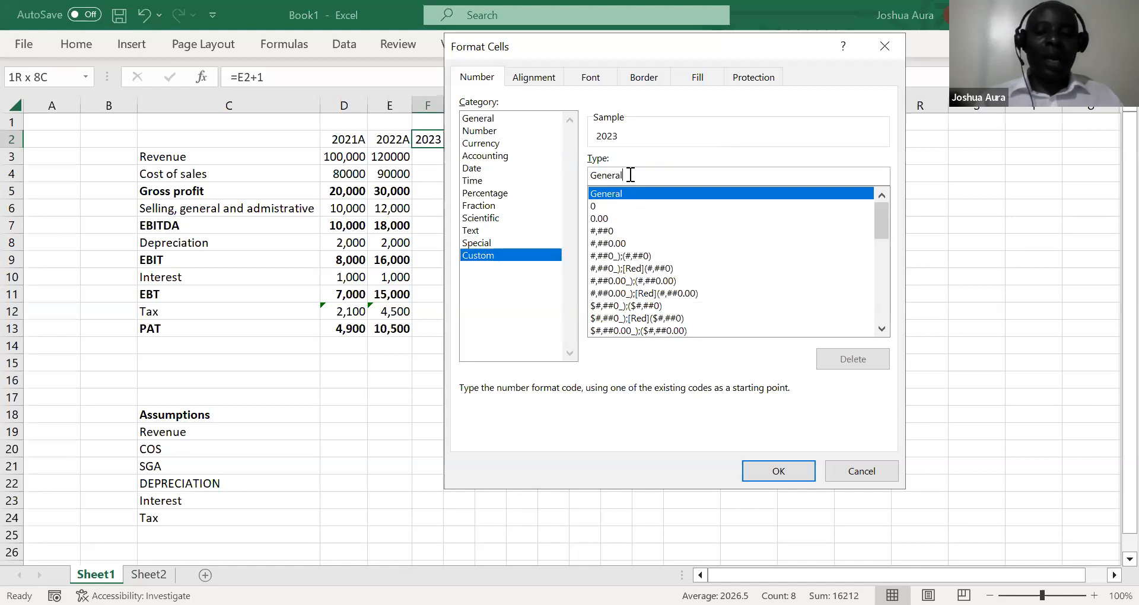
key("BackSpace")
key("BackSpace")
key("BackSpace")
key("BackSpace")
key("BackSpace")
key("BackSpace")
key("BackSpace")
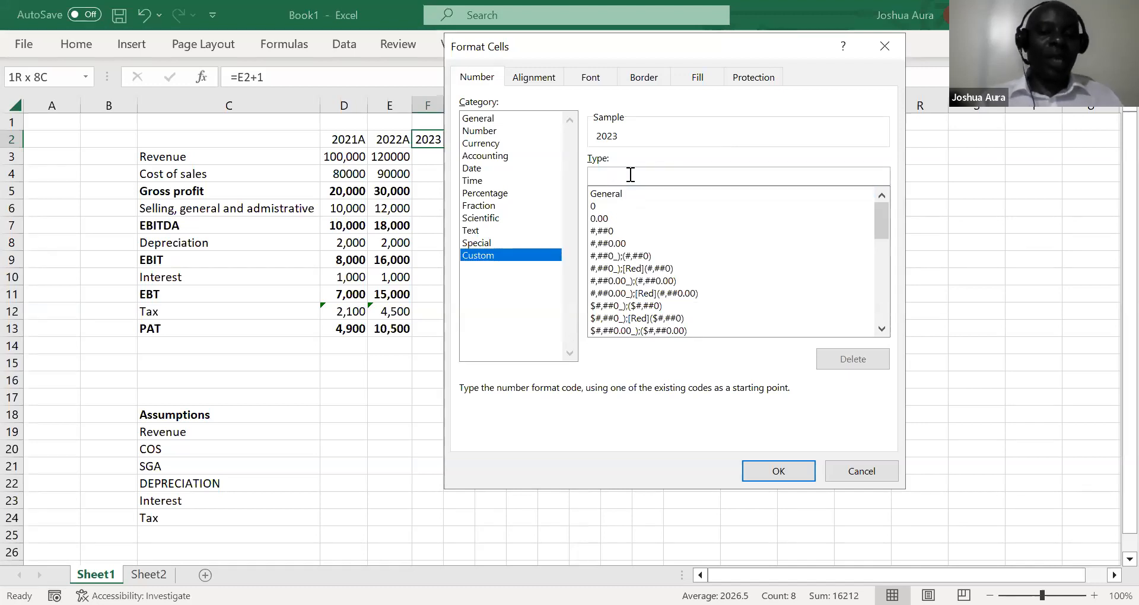
type("0")
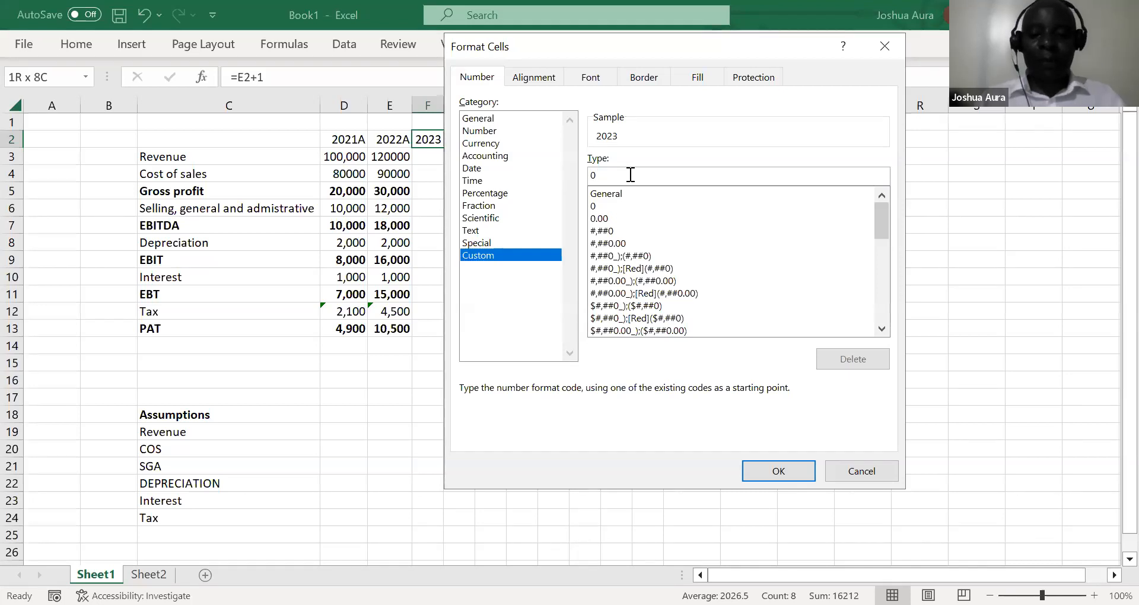
type("\"")
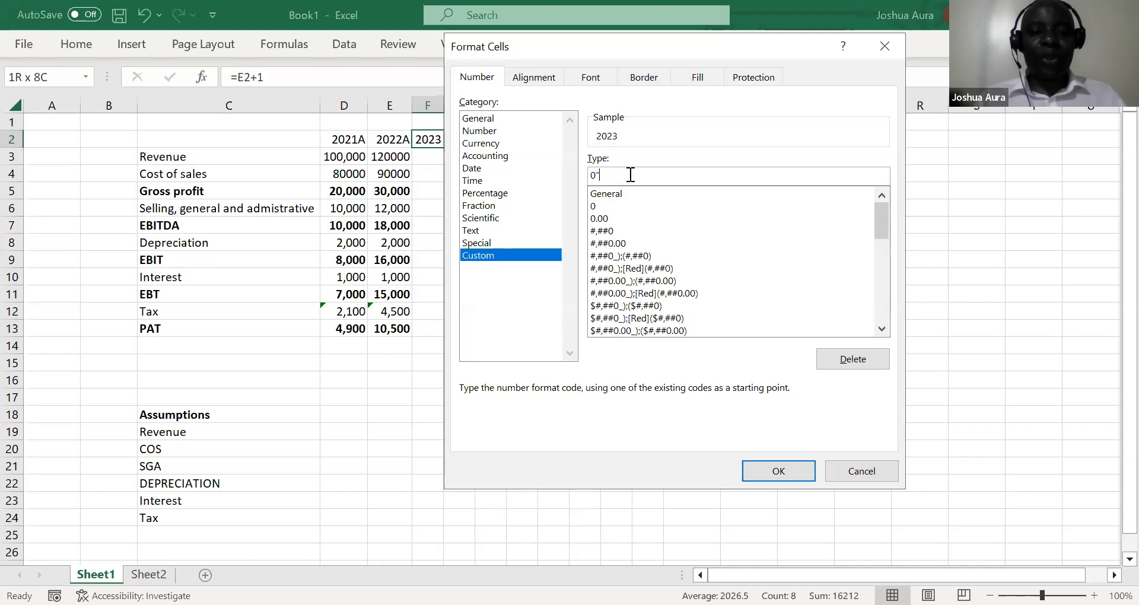
type("F")
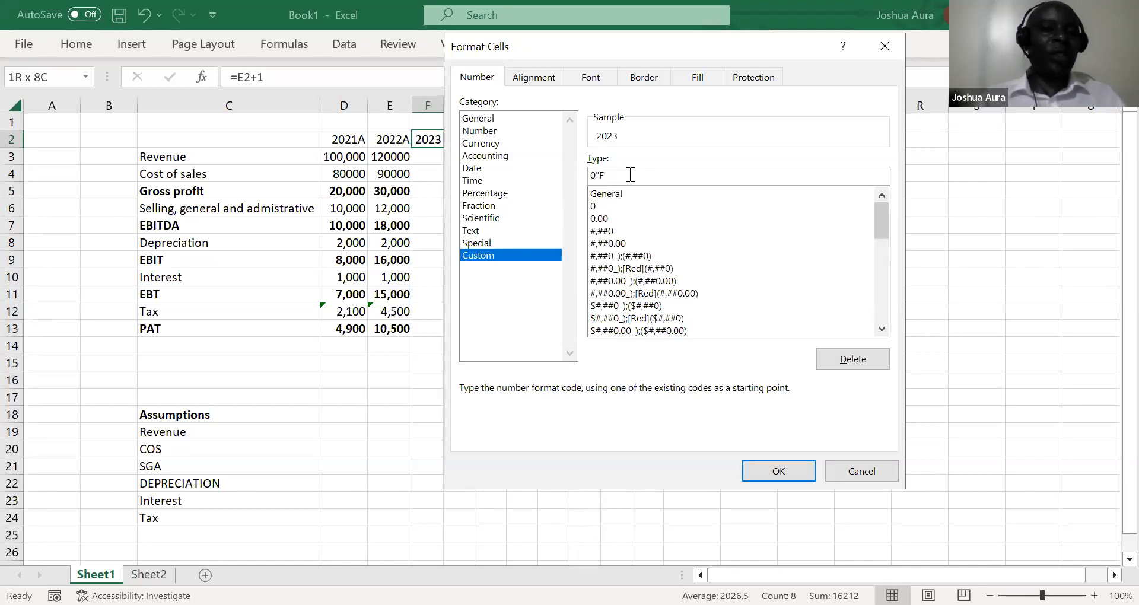
type("\"")
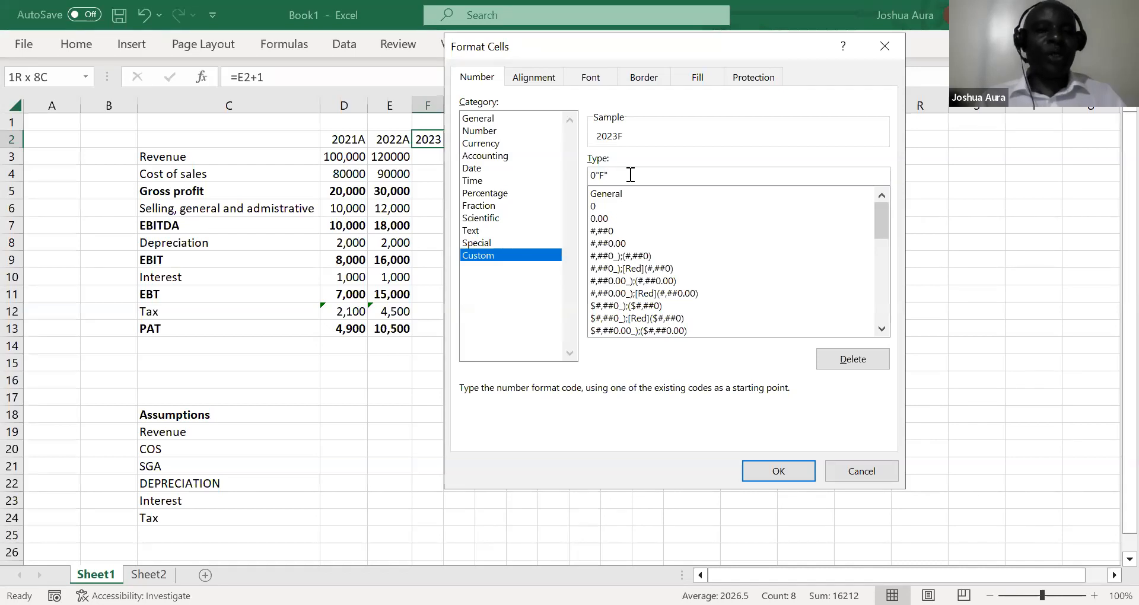
left_click(775, 472)
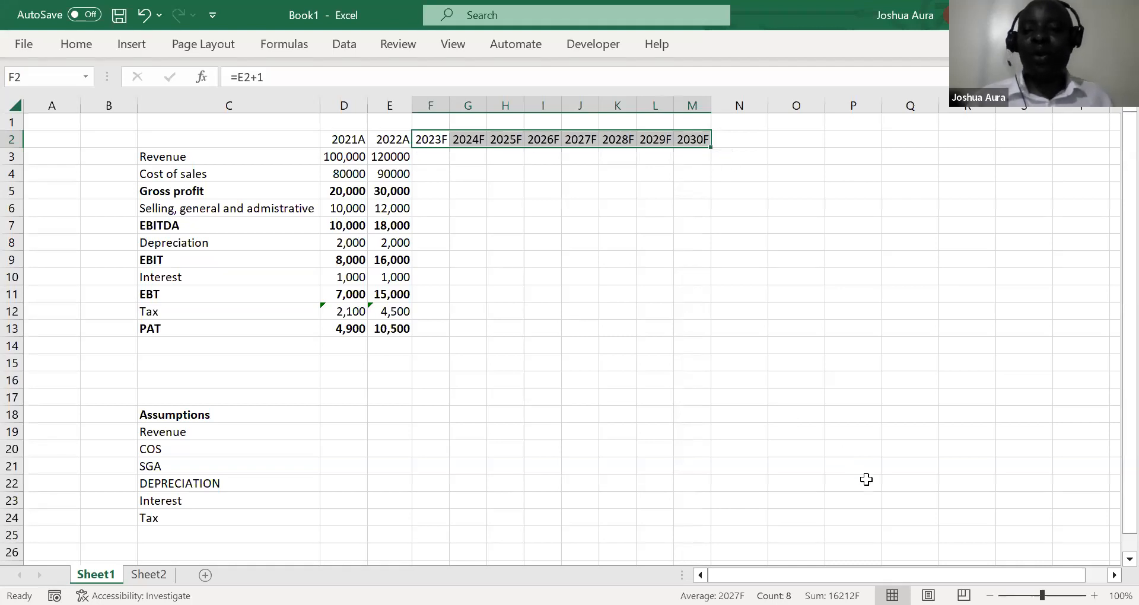
Remove the bold formatting from the Gross profit, EBITDA, EBIT, EBT and PAT rows
key("alt+Tab")
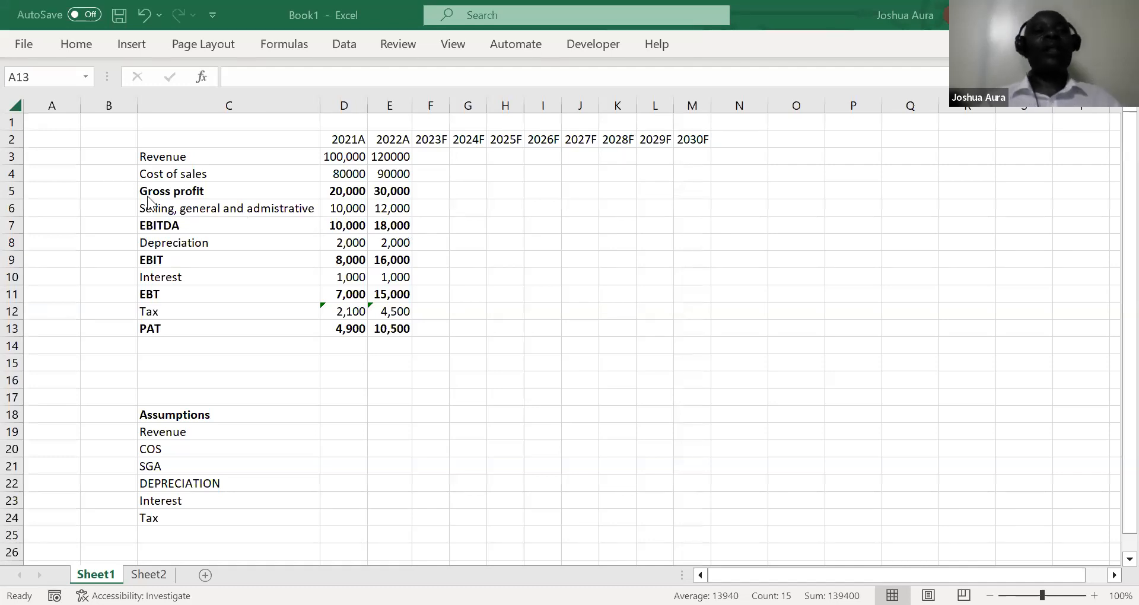
left_click(12, 188)
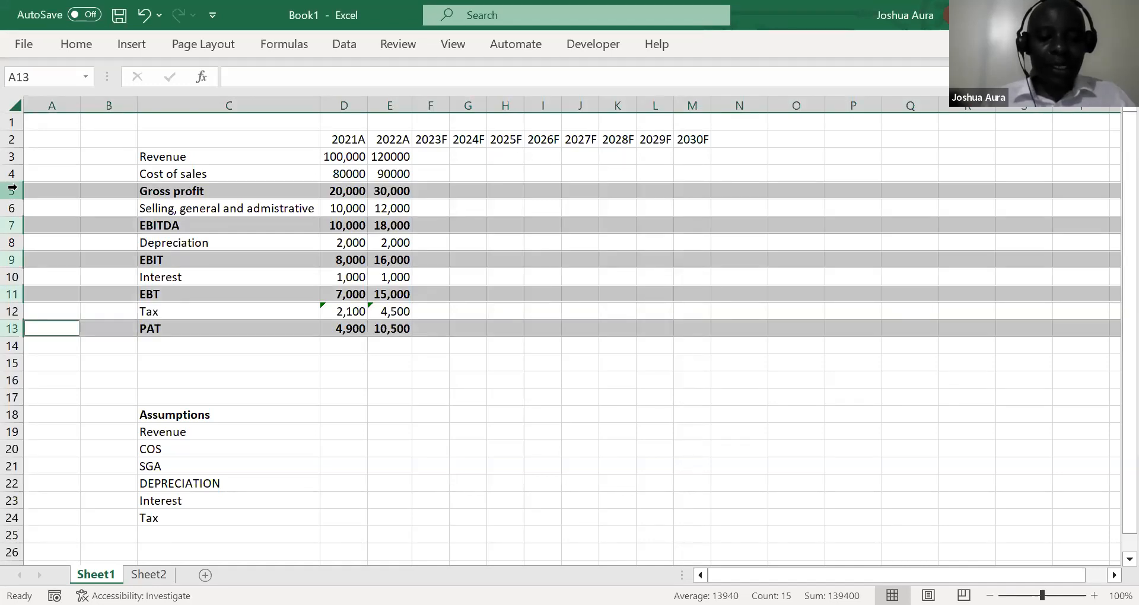
key("ctrl+b")
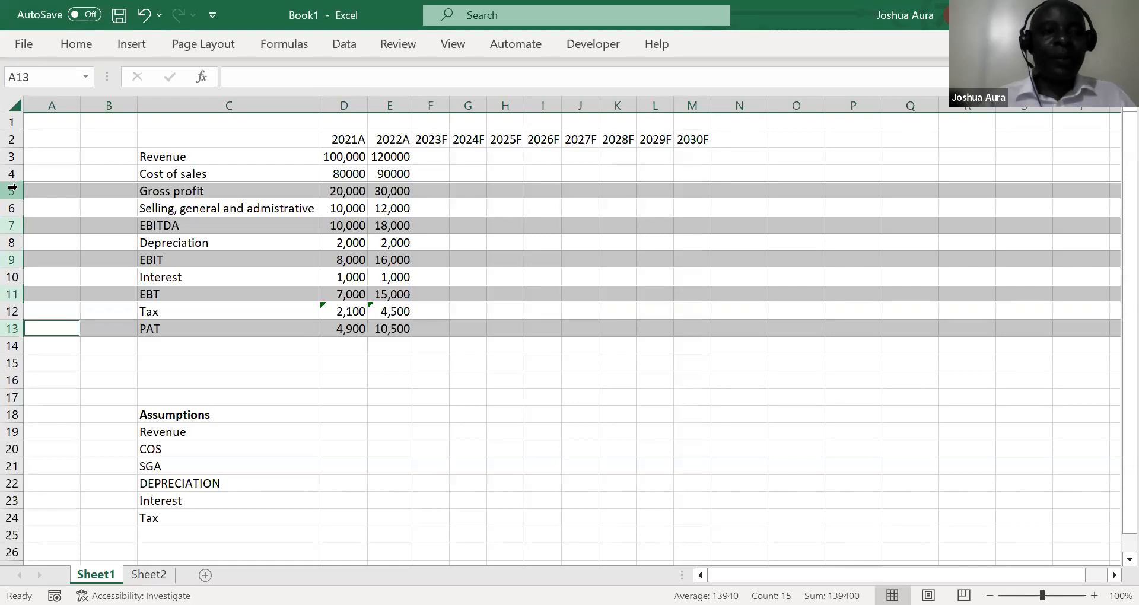
Select rows 5, 7, 9, 11 and 13 together and make these subtotal rows bold
left_click(11, 190)
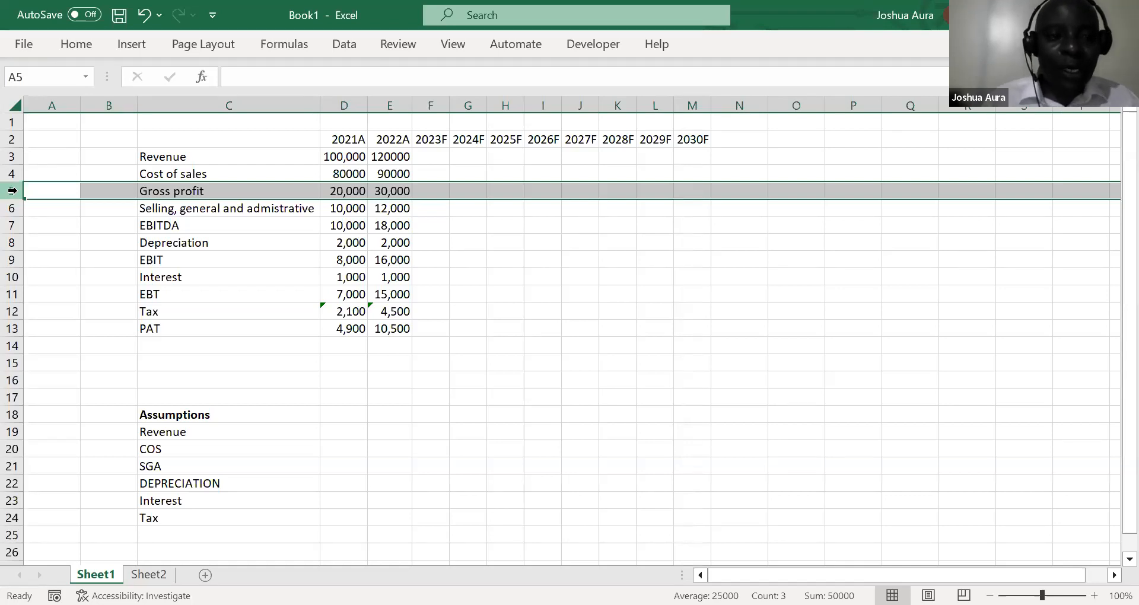
left_click(11, 226, "ctrl")
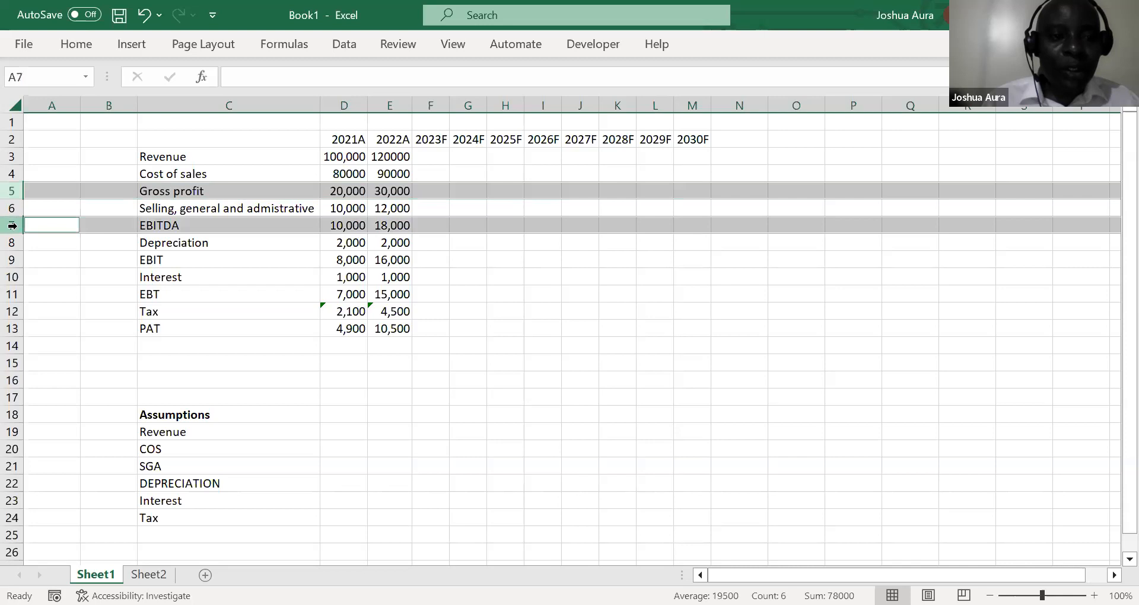
left_click(12, 260, "ctrl")
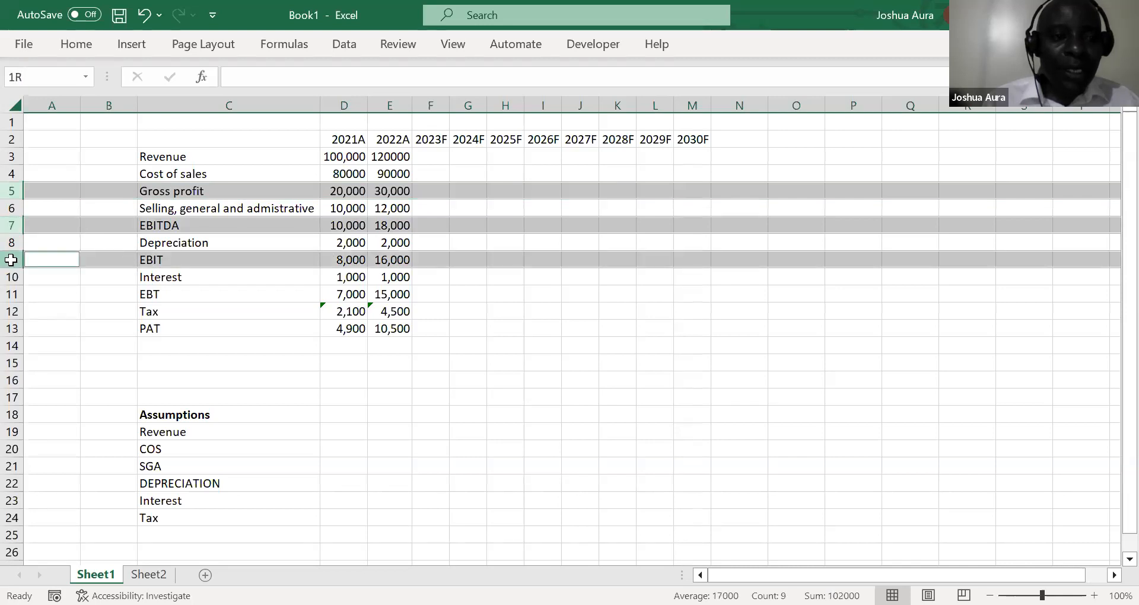
left_click(11, 294, "ctrl")
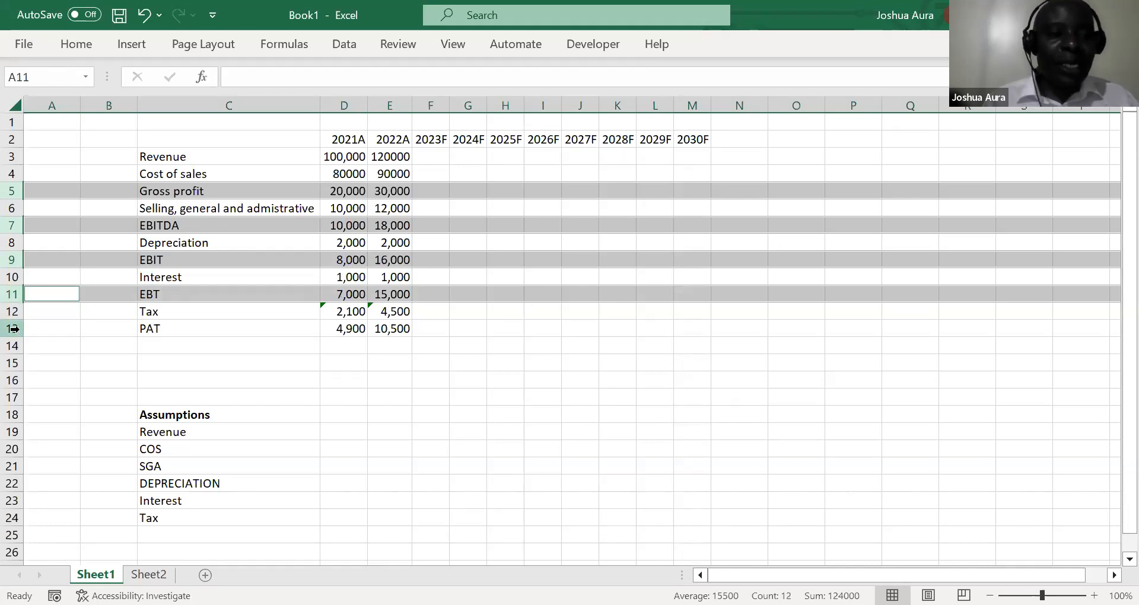
left_click(13, 328, "ctrl")
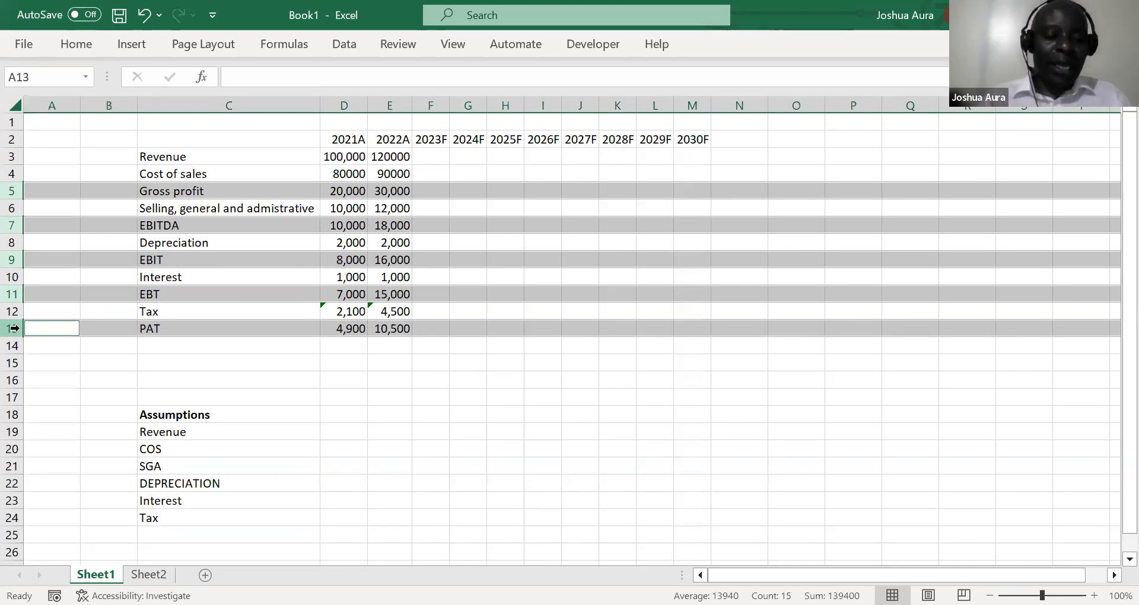
key("ctrl+b")
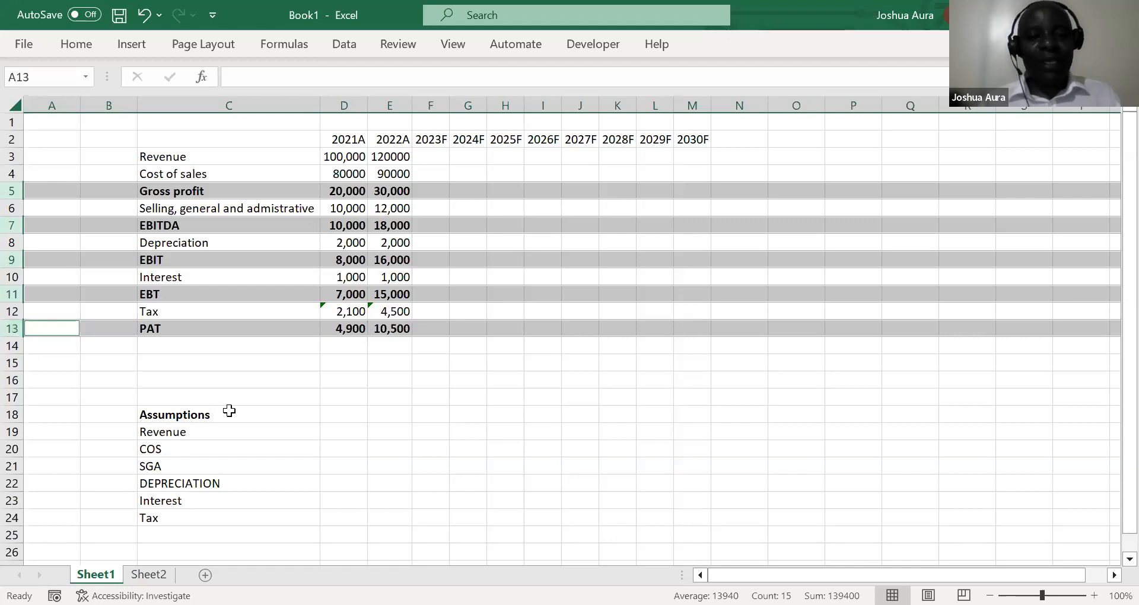
left_click(278, 386)
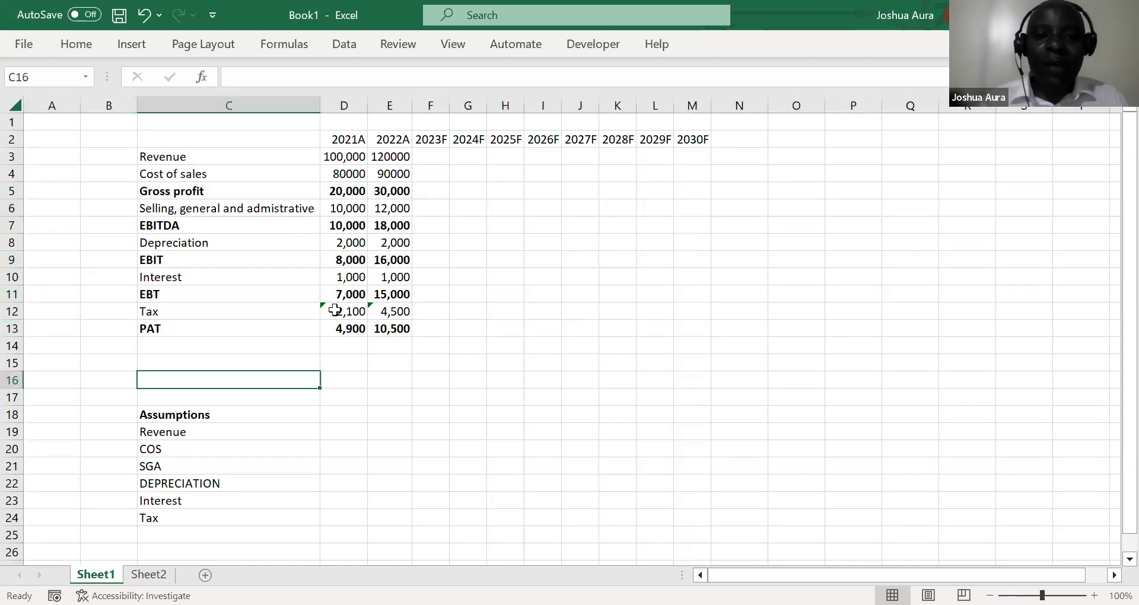
Clear the 2022 formulas for Gross profit, EBITDA, EBIT, EBT and PAT in E5, E7, E9, E11 and E13
left_click(392, 191)
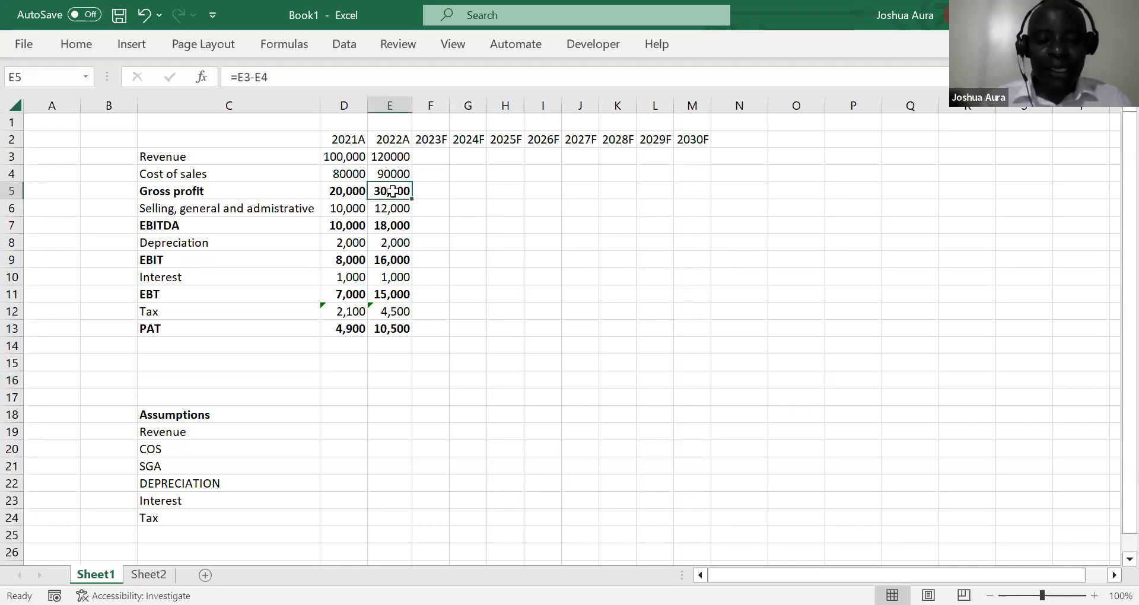
key("Delete")
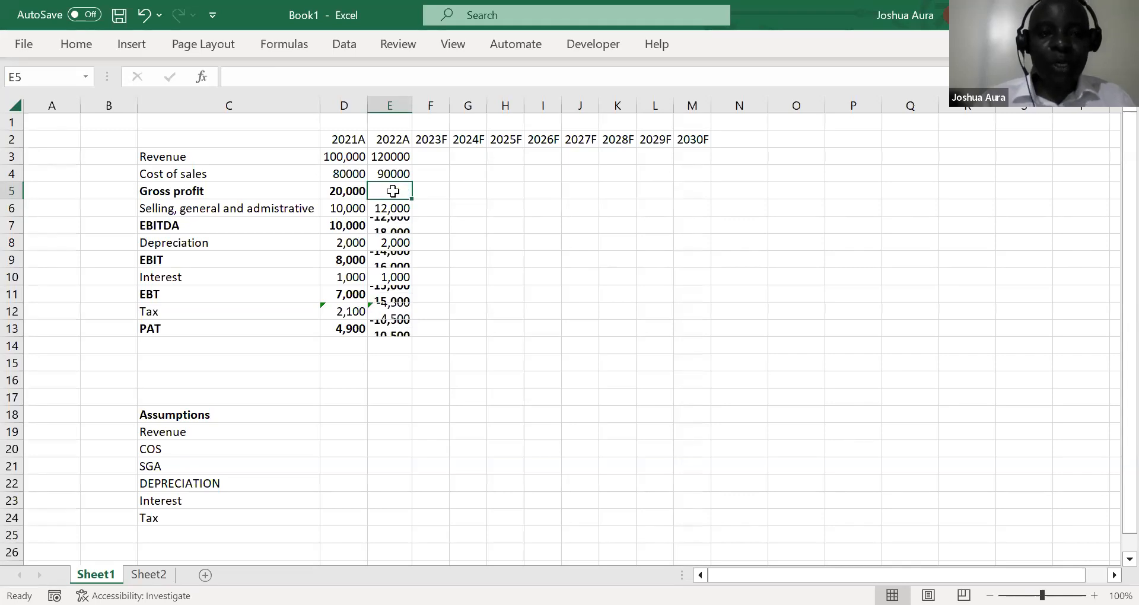
left_click(394, 228)
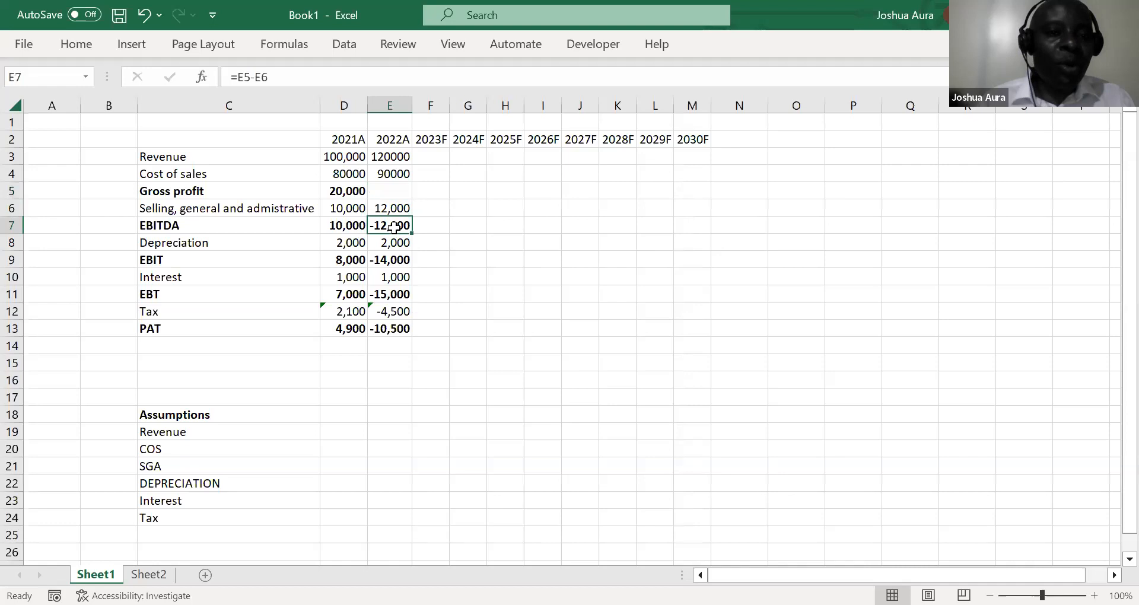
key("Delete")
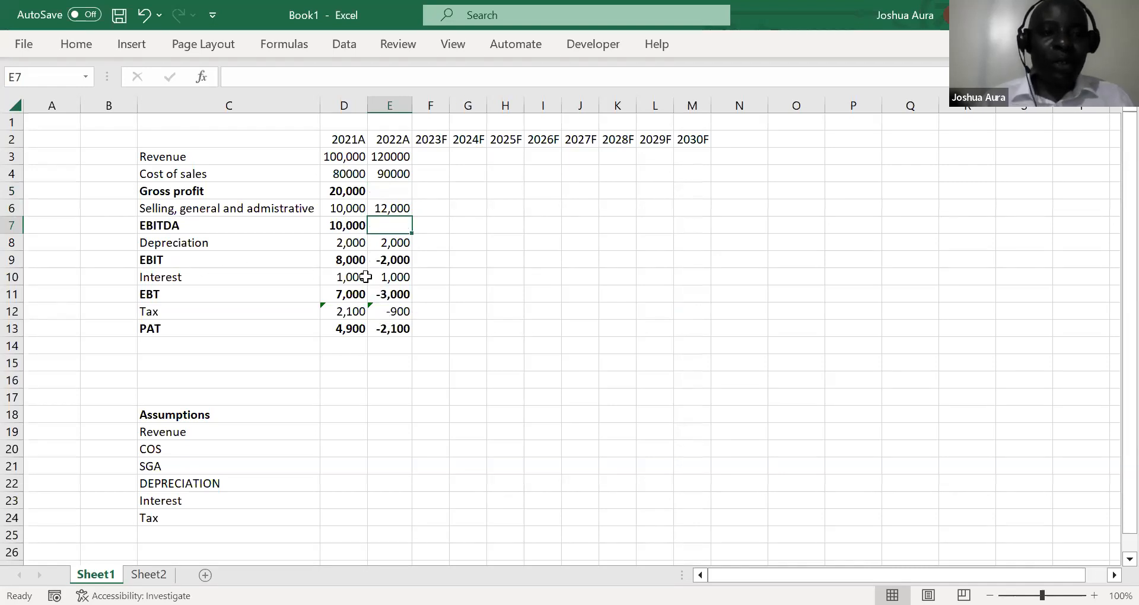
left_click(391, 264)
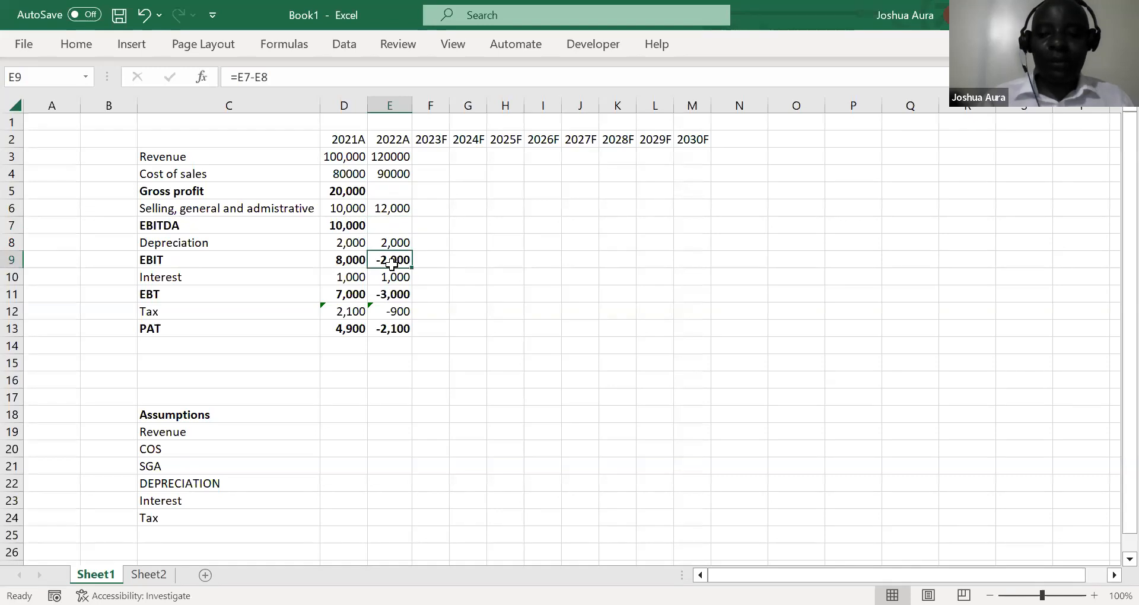
key("Delete")
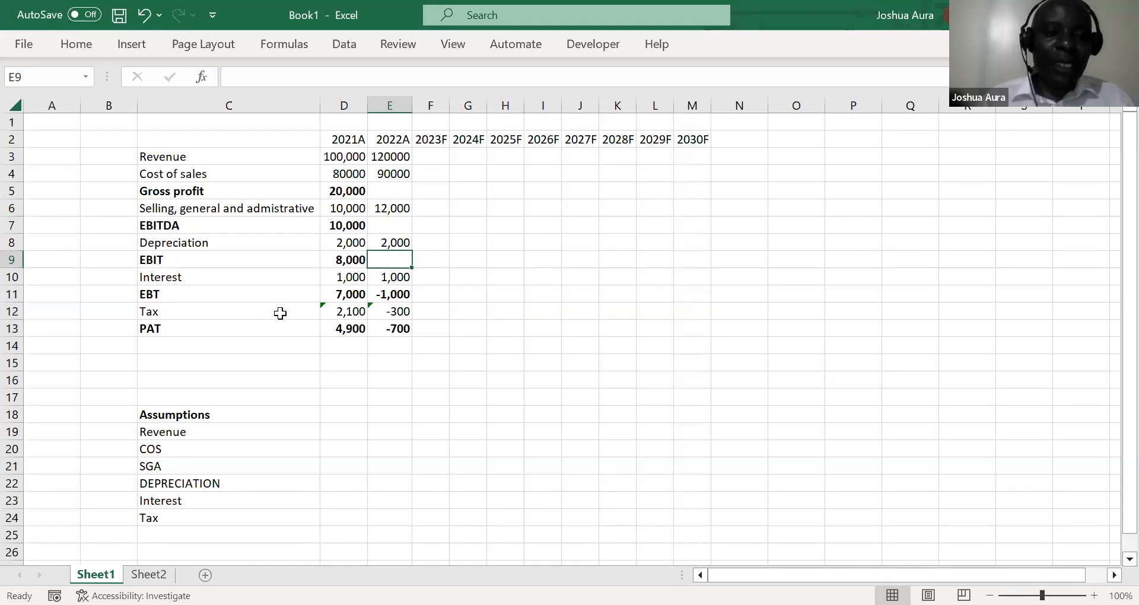
left_click(397, 296)
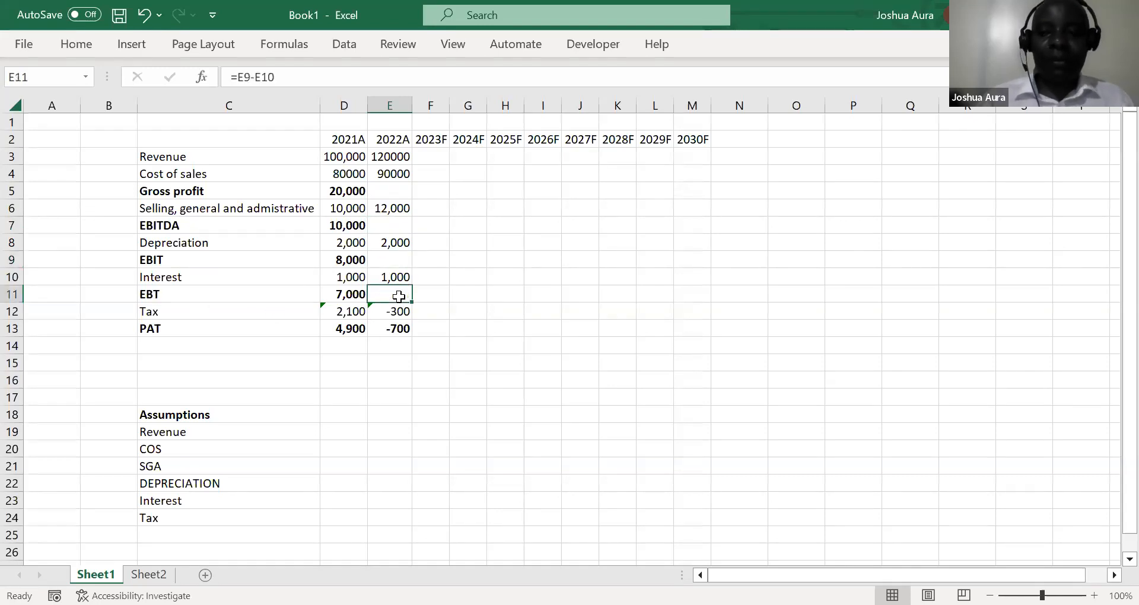
key("Delete")
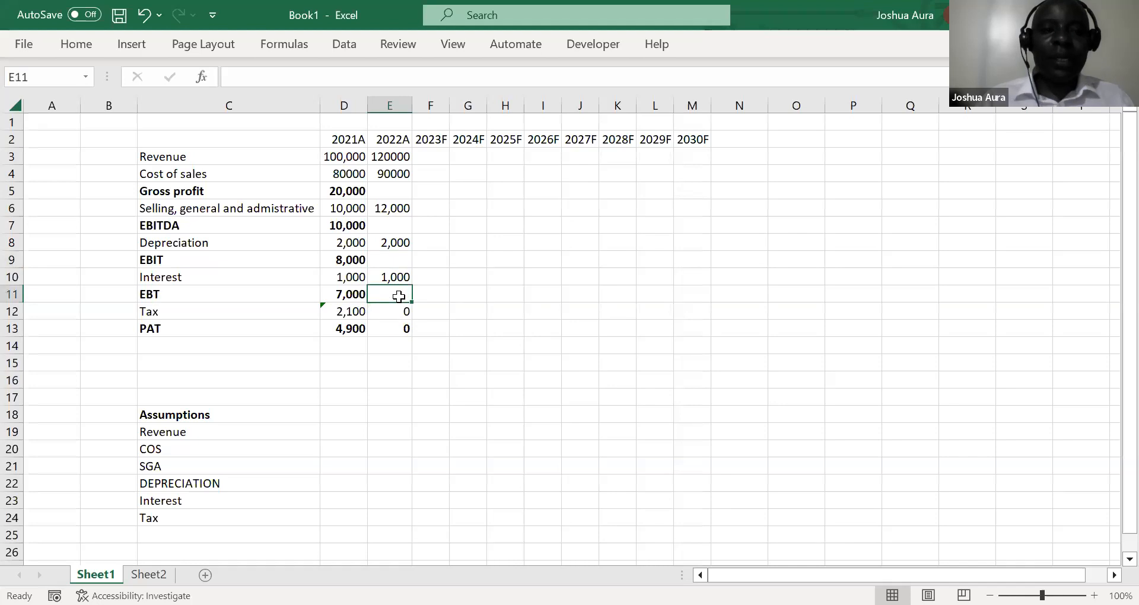
left_click(403, 329)
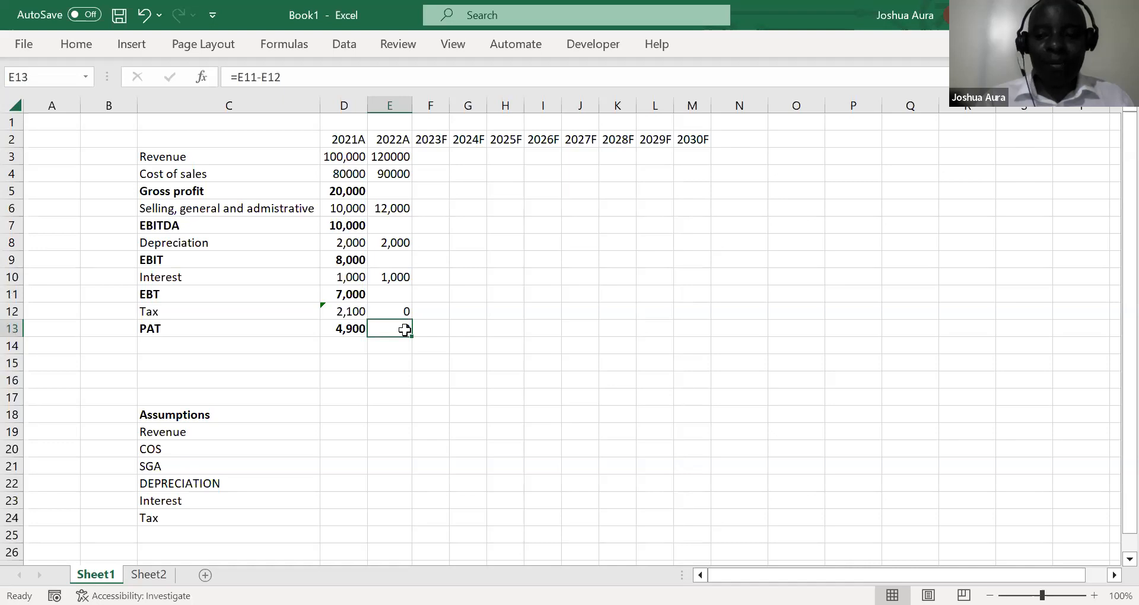
key("Delete")
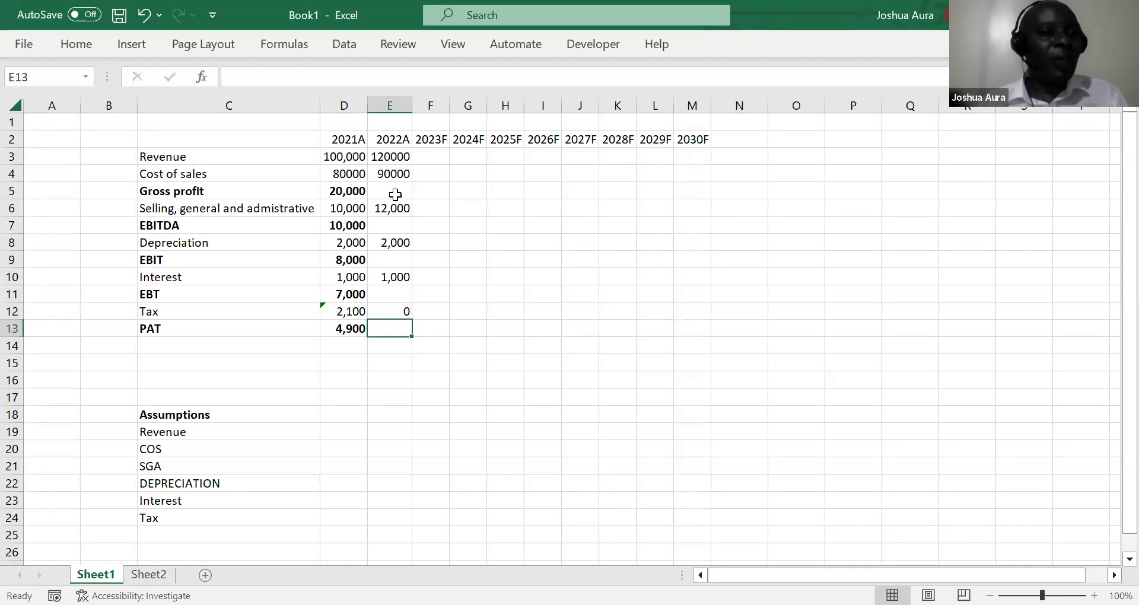
Try extending the Gross profit formula in D5 into E5 with the fill handle, and undo the fill
left_click(343, 193)
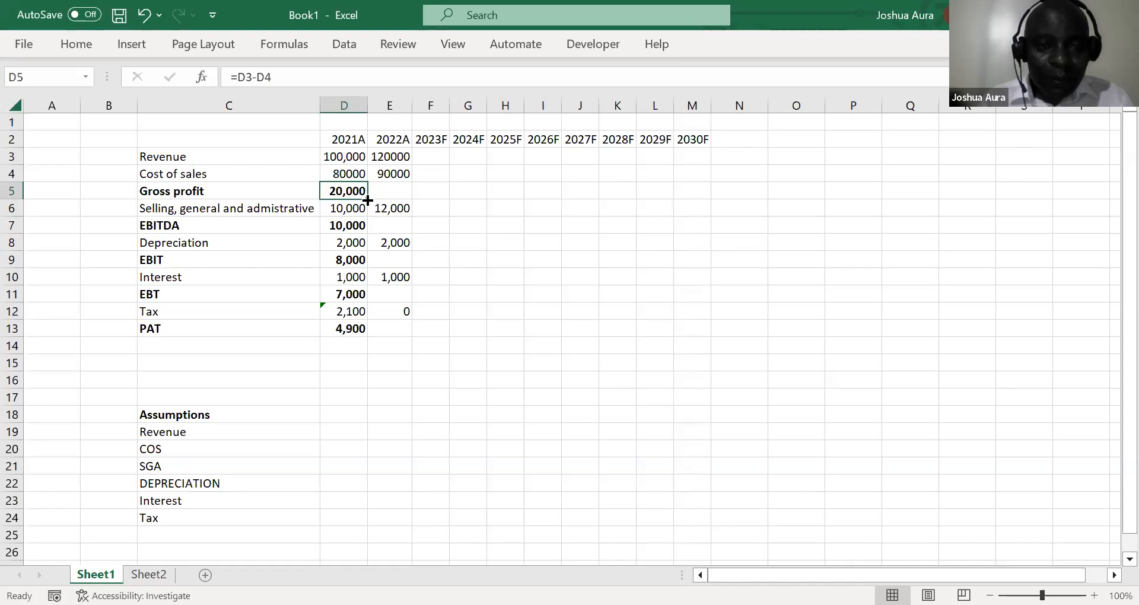
left_click_drag(368, 199, 413, 199)
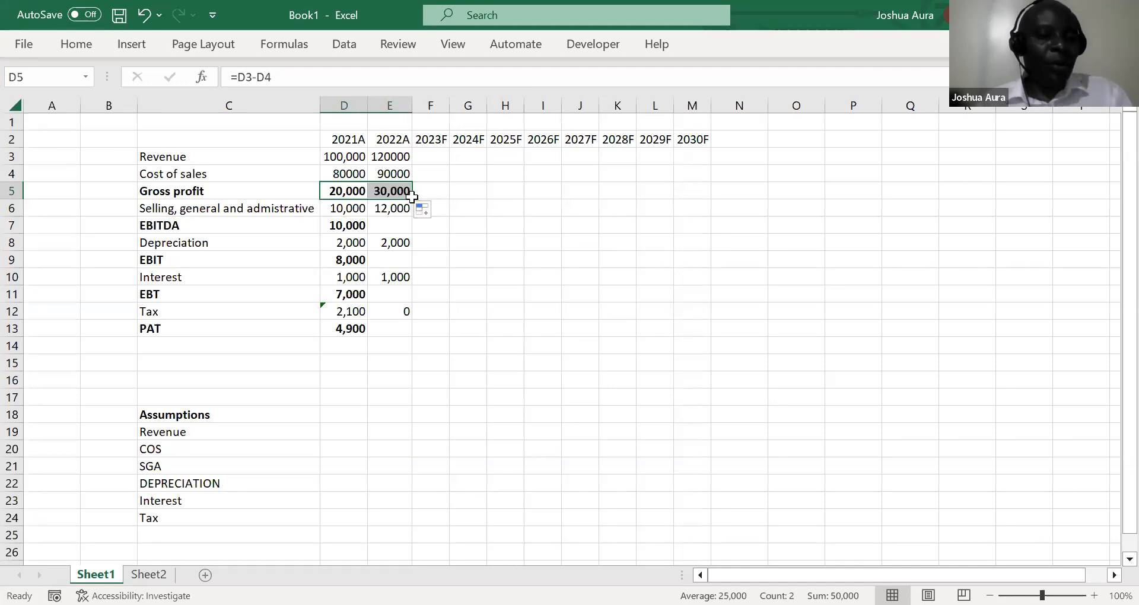
key("ctrl+z")
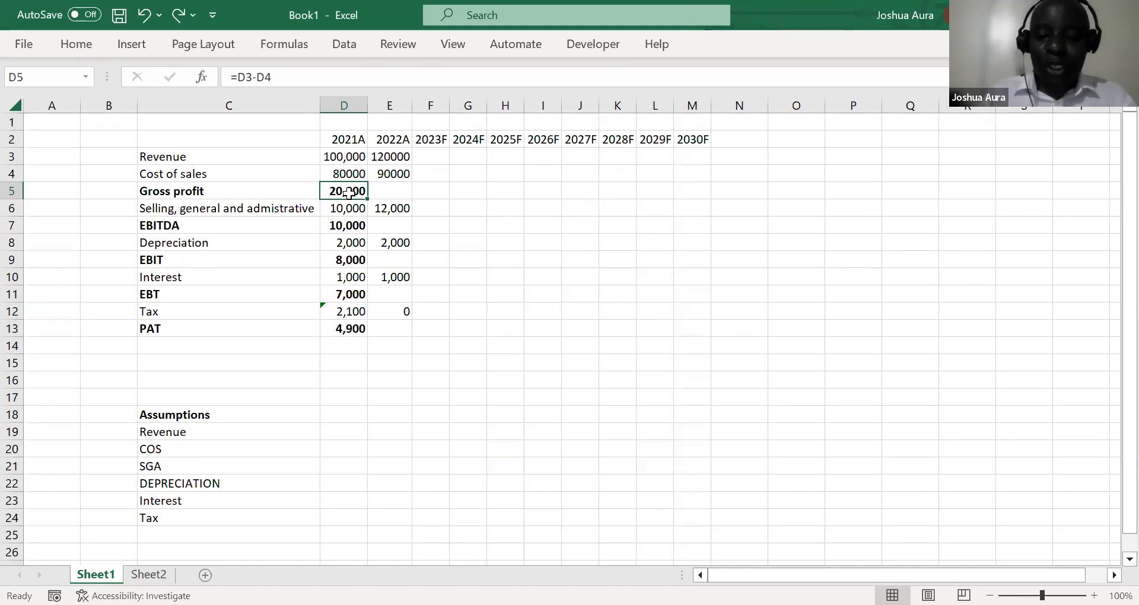
Fill the 2021 Gross profit formula right from D5 into the 2022 cell E5
key("shift+Right")
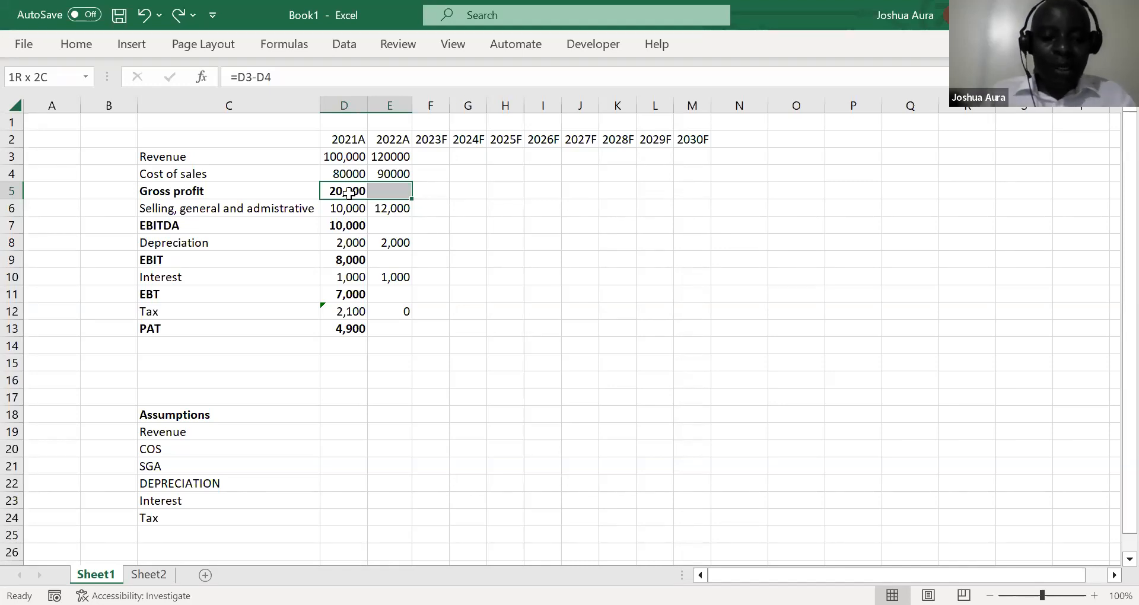
key("ctrl+r")
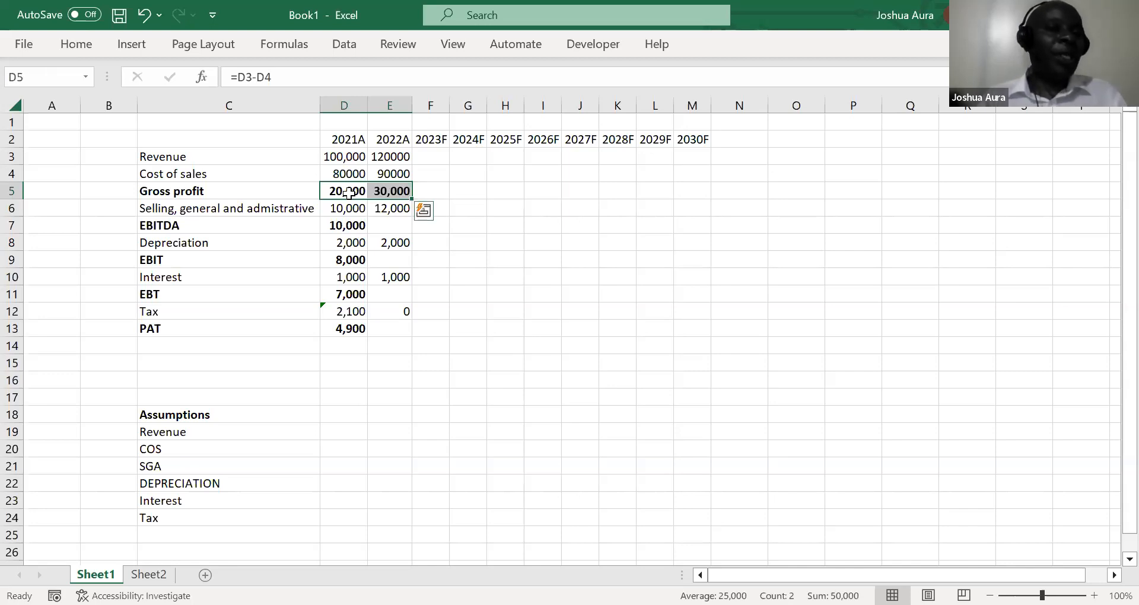
Fill the 2021 EBITDA and EBIT formulas right from D7 and D9 into the 2022 cells E7 and E9
left_click(350, 226)
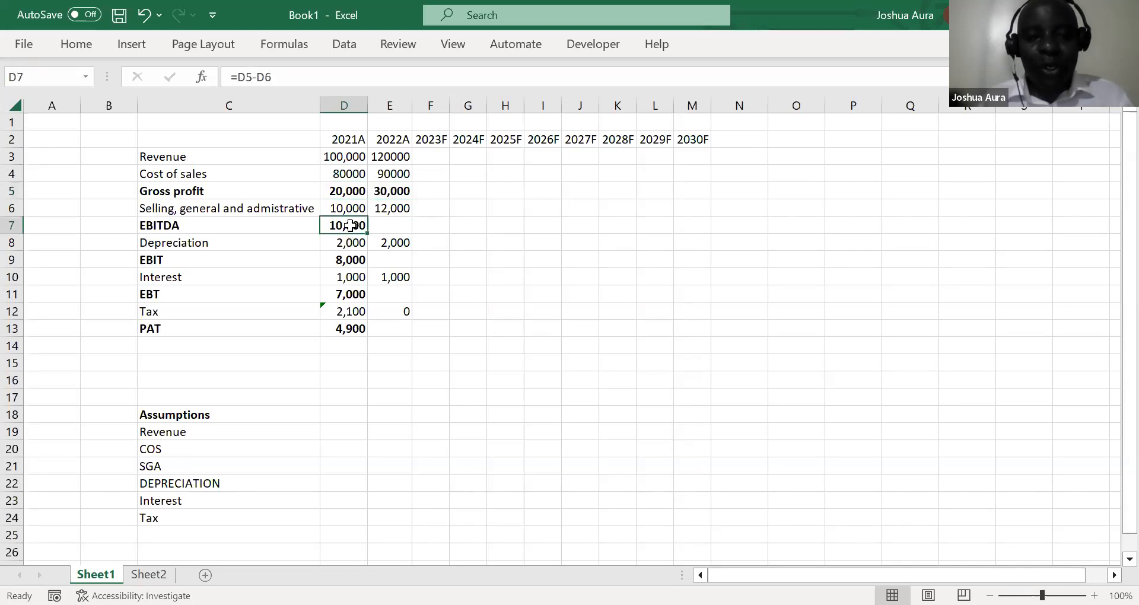
key("shift+Right")
key("ctrl+r")
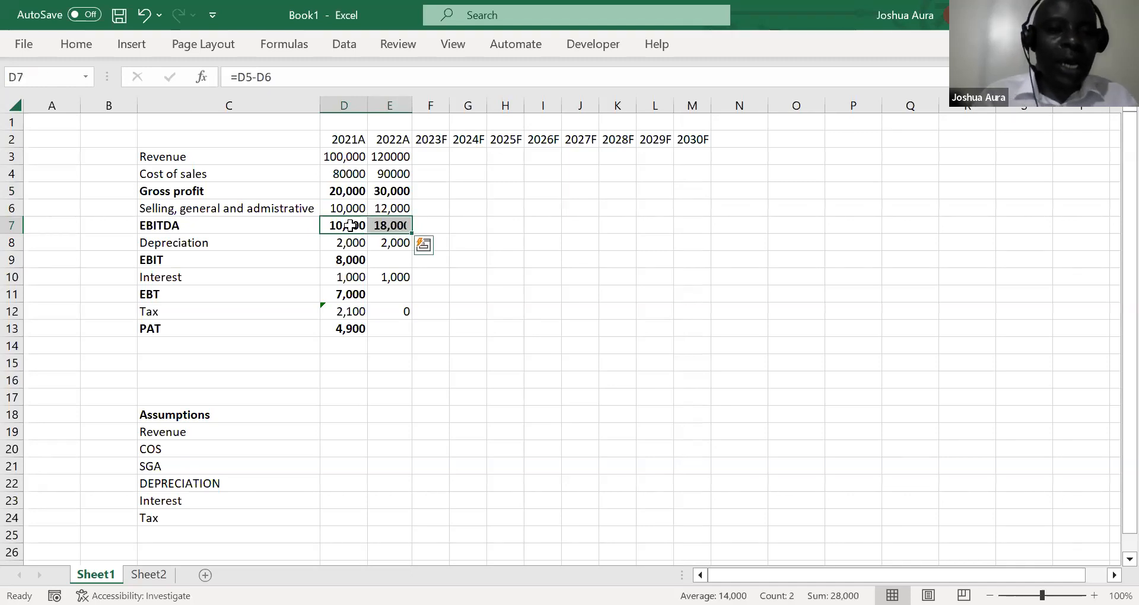
left_click(352, 262)
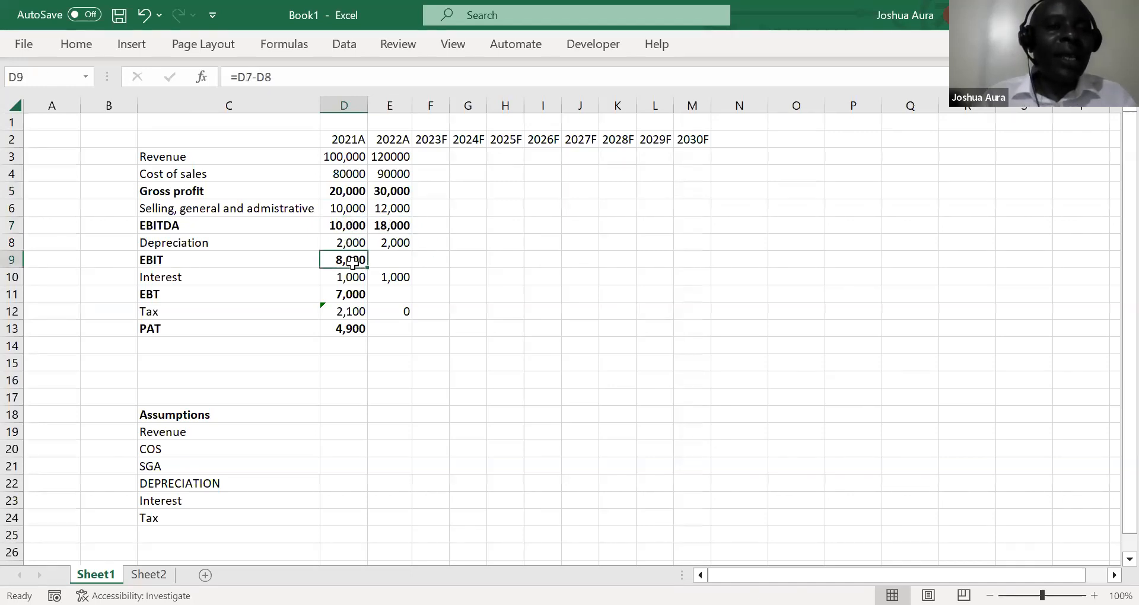
key("shift+Right")
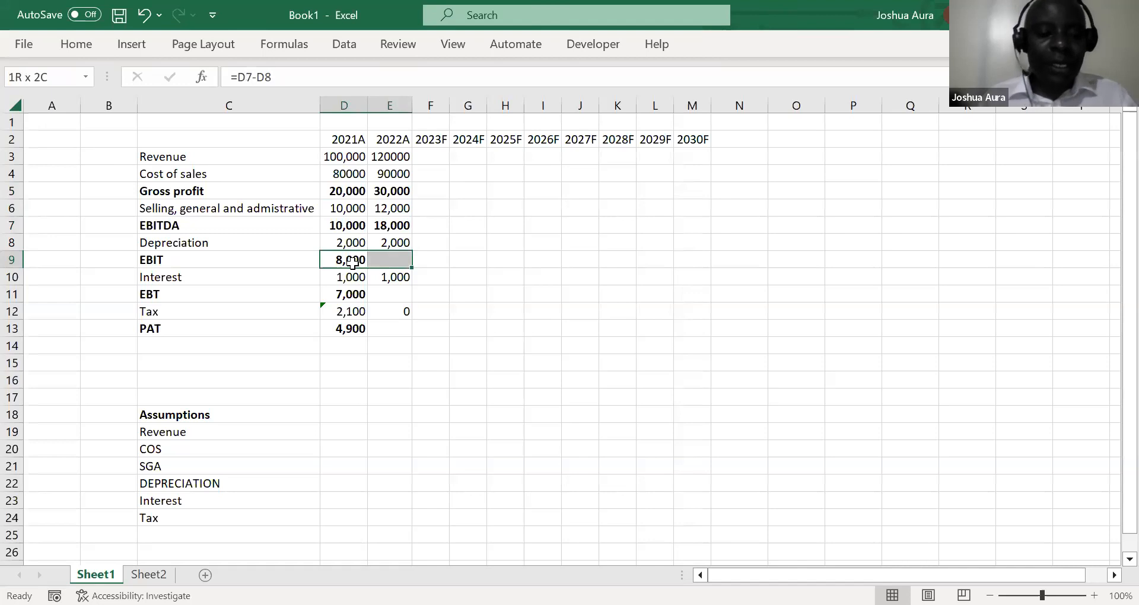
key("ctrl+r")
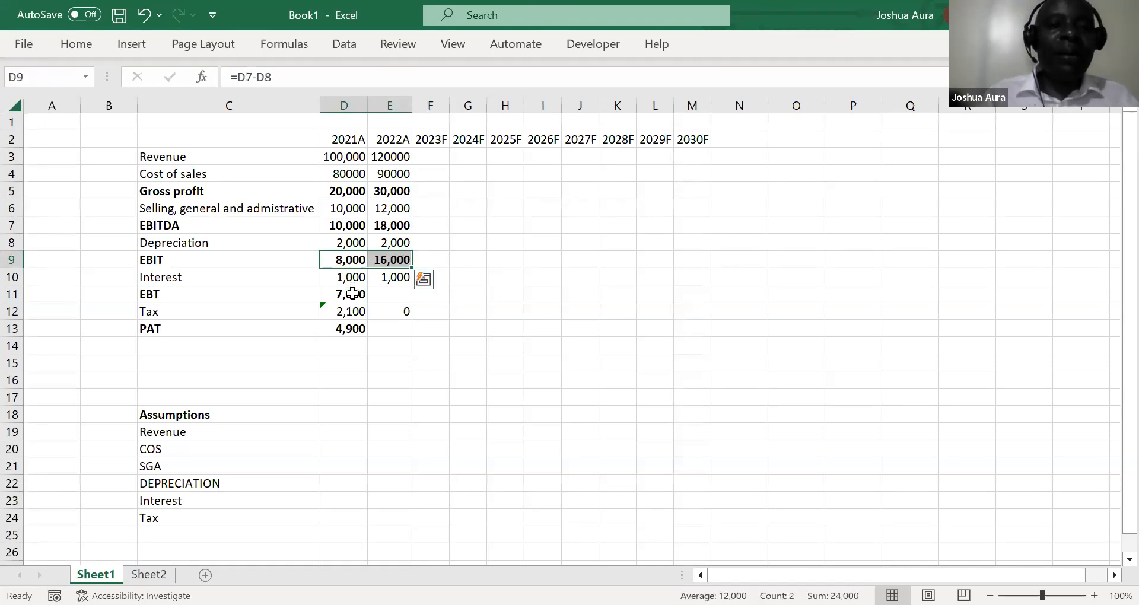
Fill the 2021 EBT and PAT formulas right from D11 and D13 into the 2022 cells E11 and E13
left_click(353, 294)
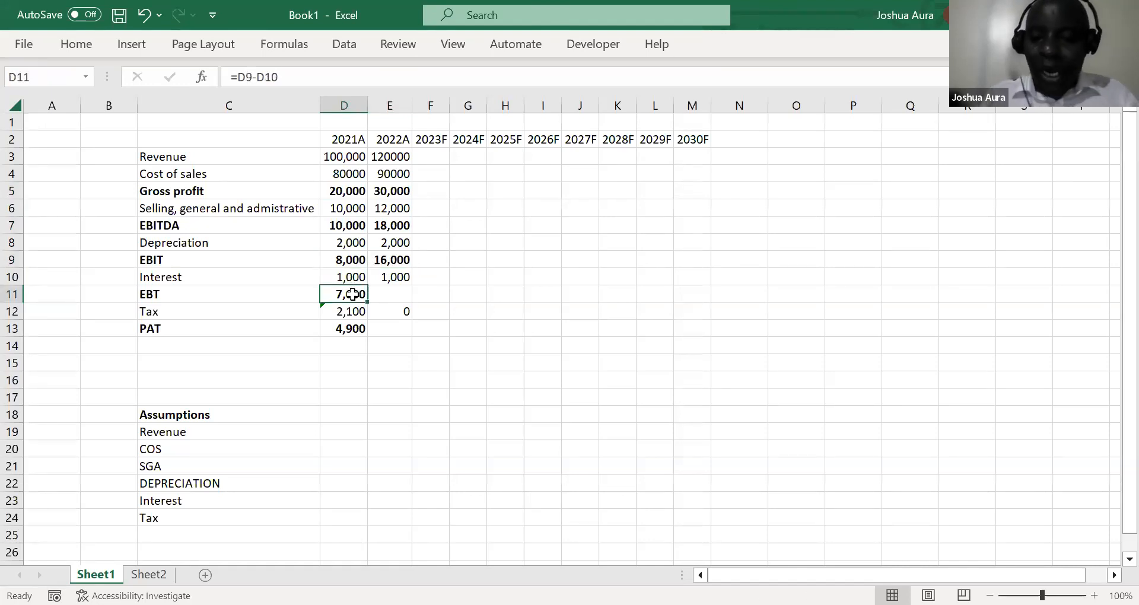
key("shift+Right")
key("ctrl+r")
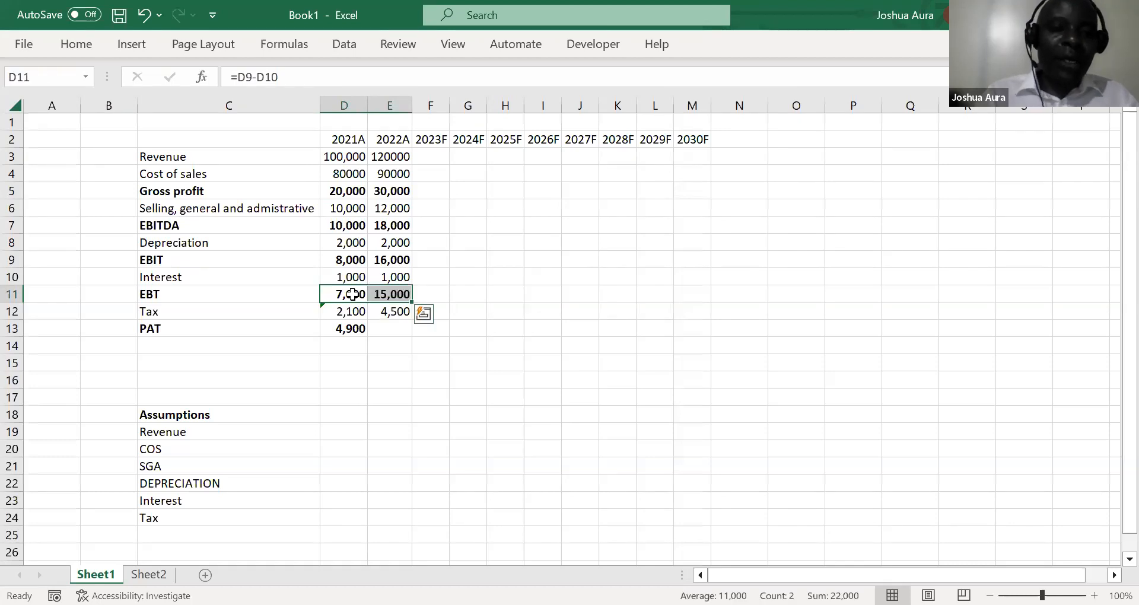
left_click(358, 328)
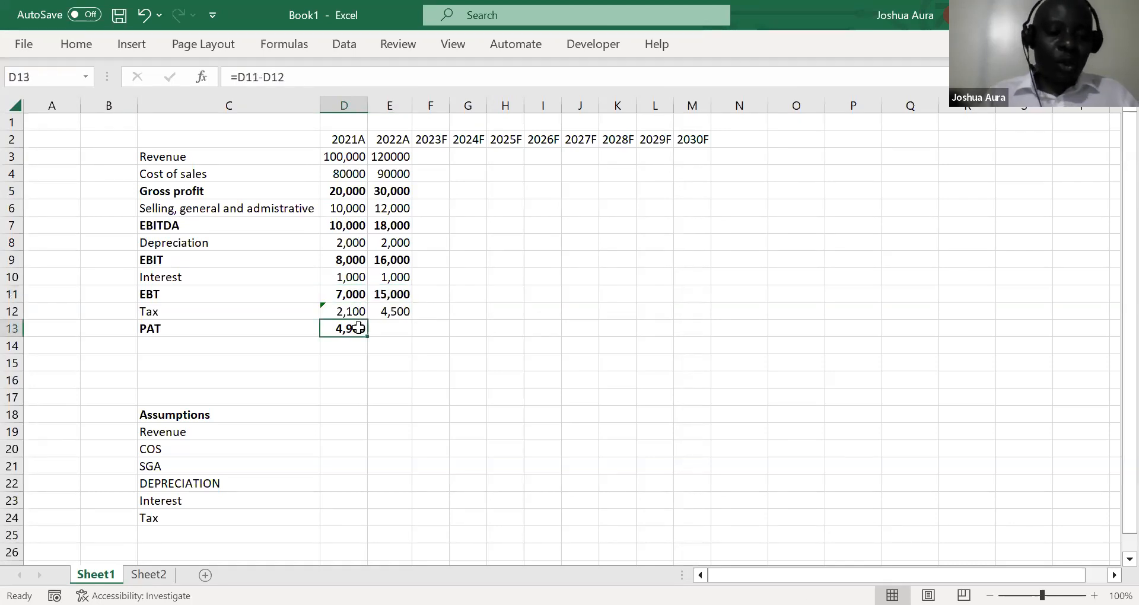
key("shift+Right")
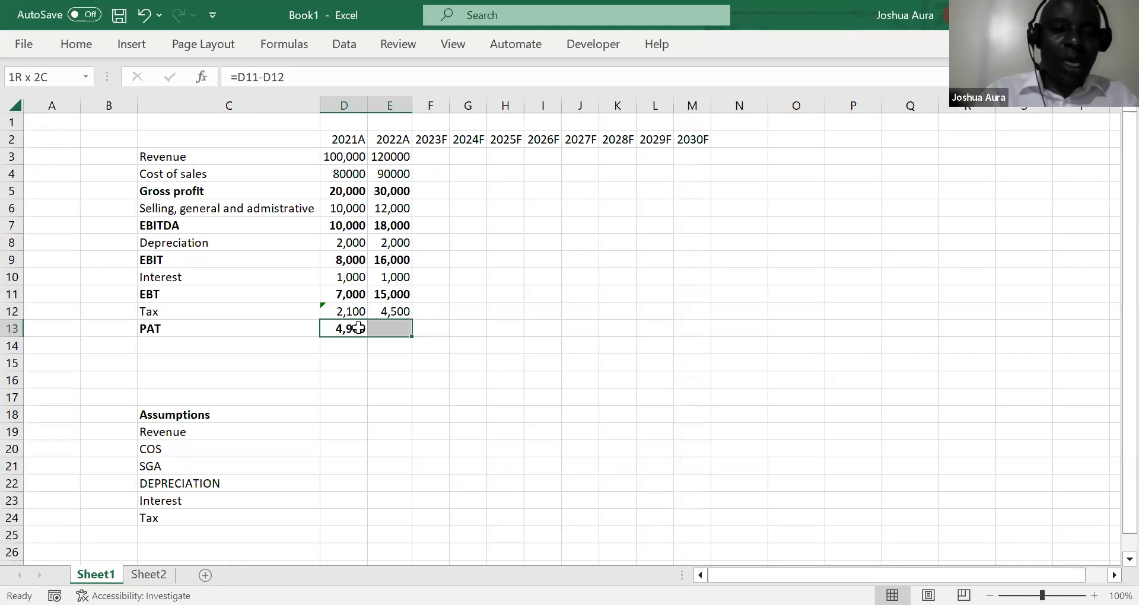
key("ctrl+r")
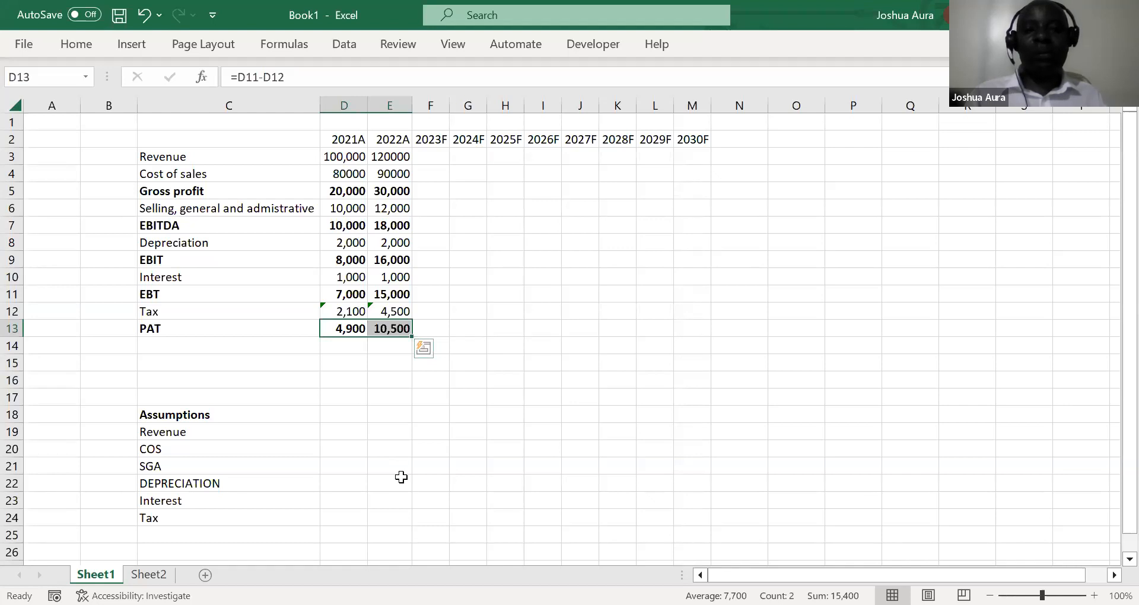
key("alt+Tab")
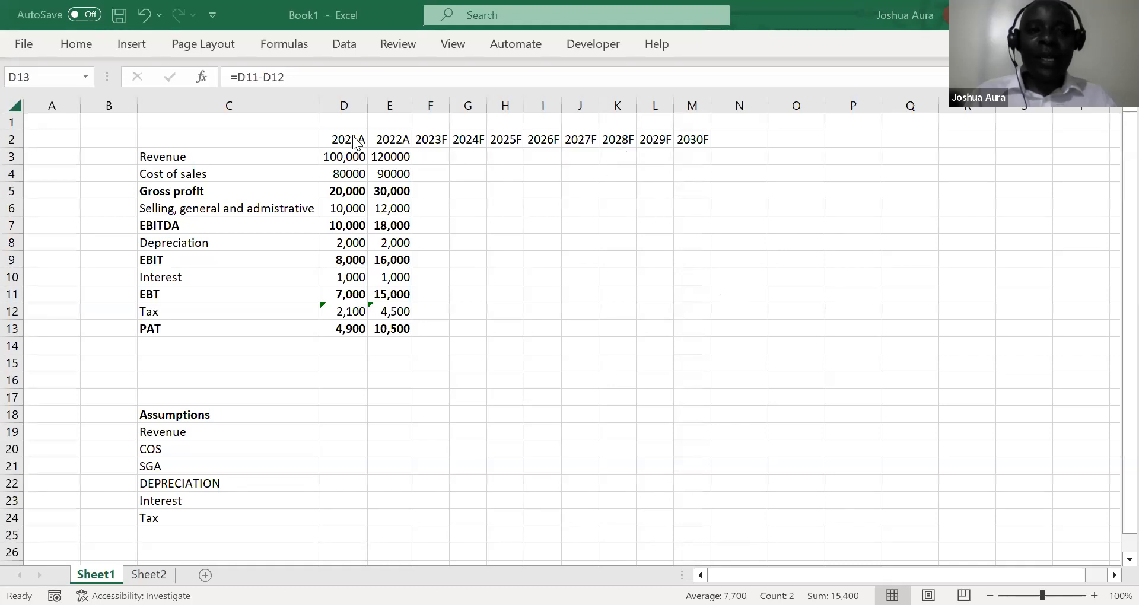
Delete the year-header row 2 and enter 2021 as a plain number in D1 above the figures
left_click(12, 140)
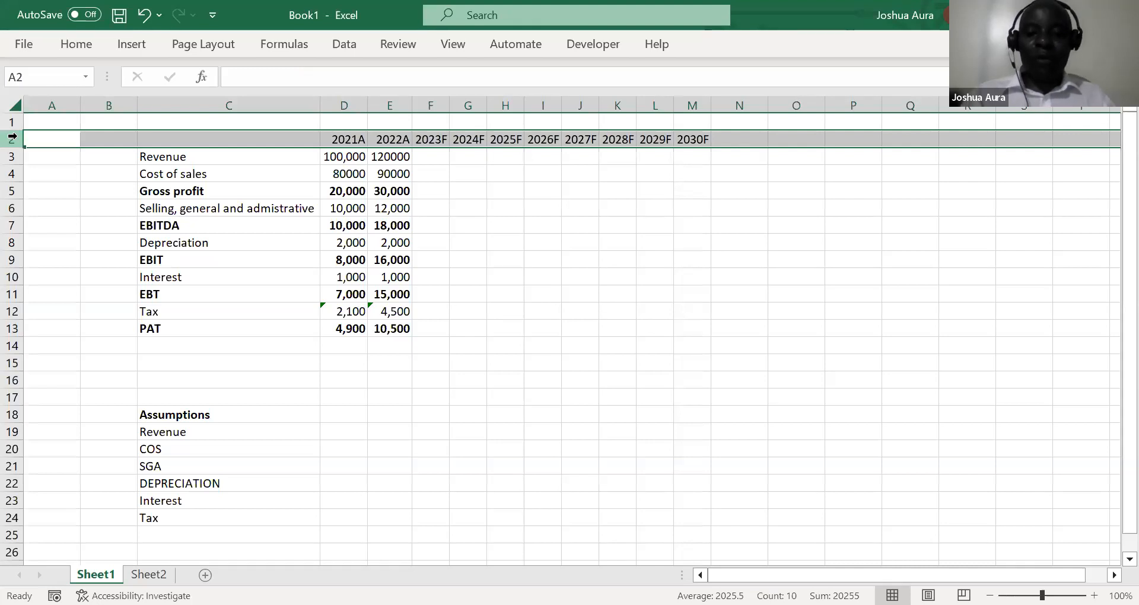
key("ctrl+minus")
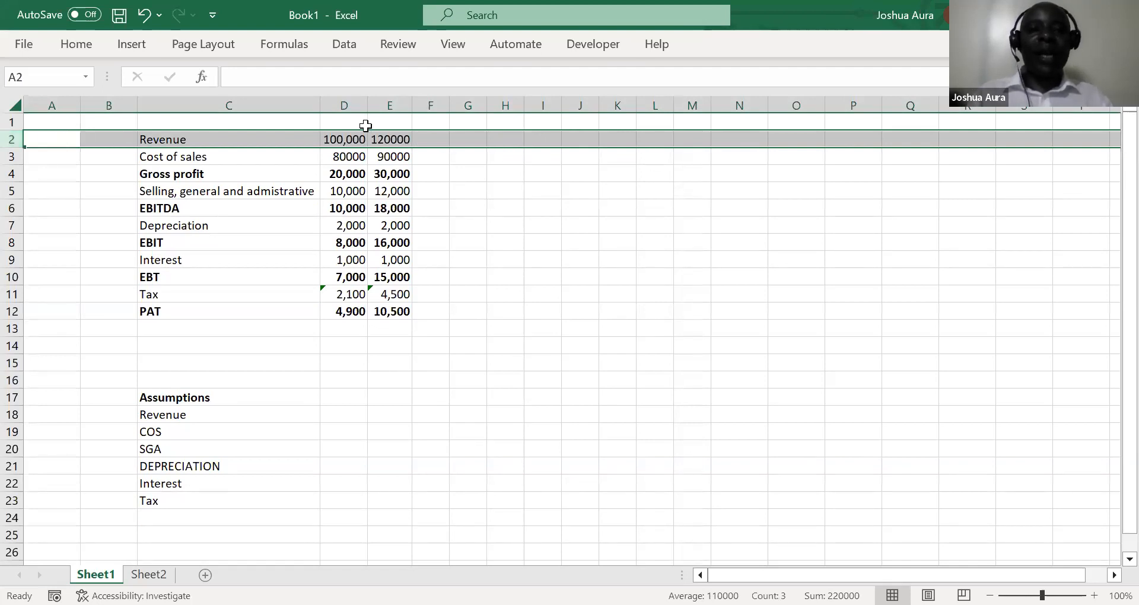
left_click(351, 124)
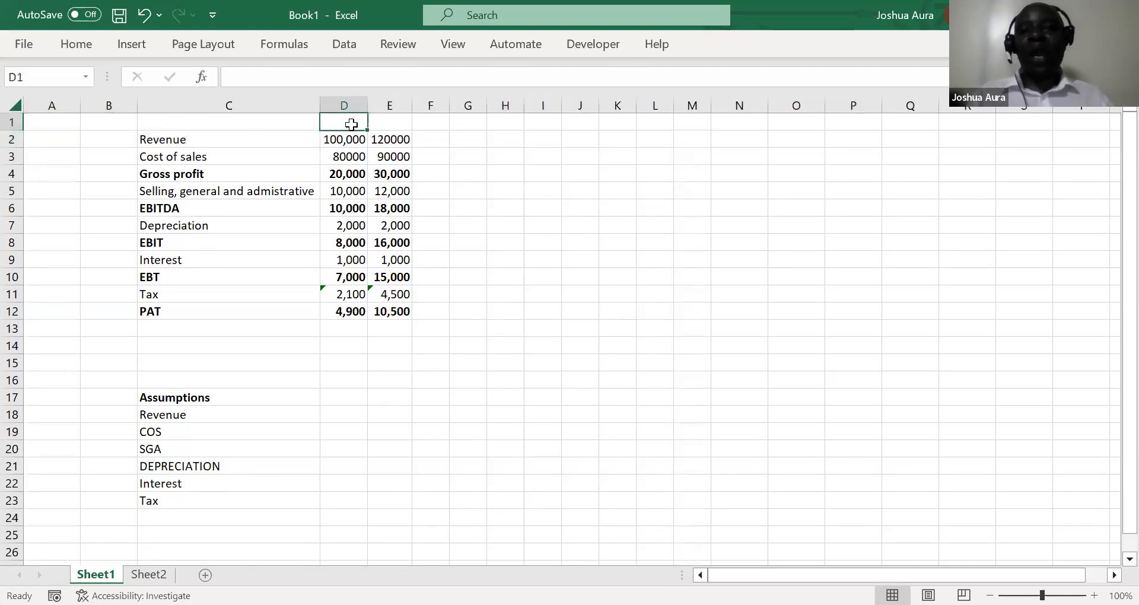
type("20")
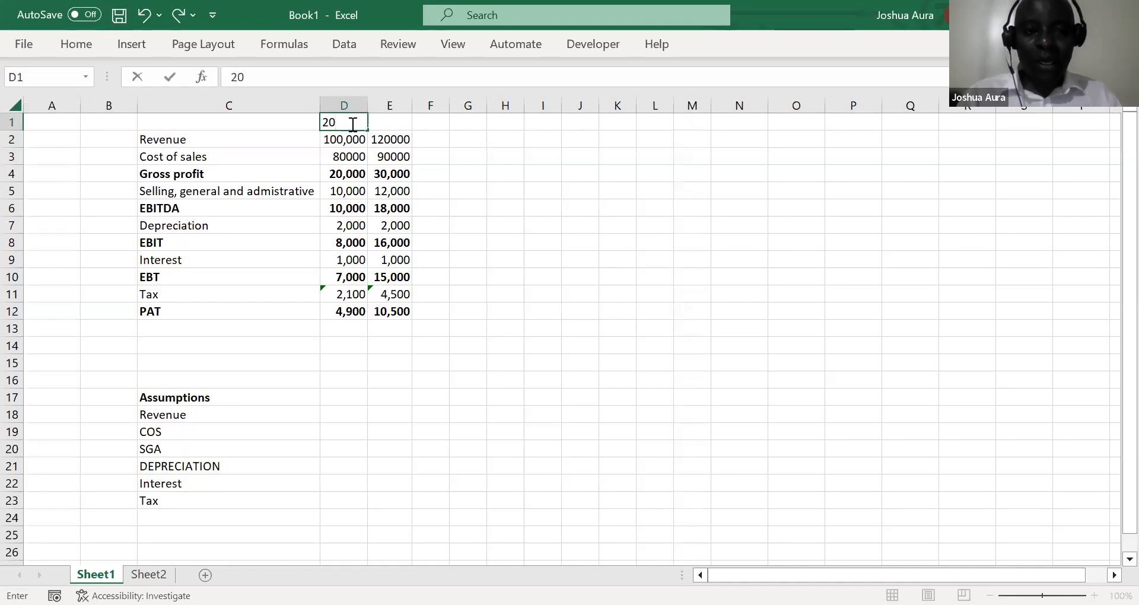
type("21")
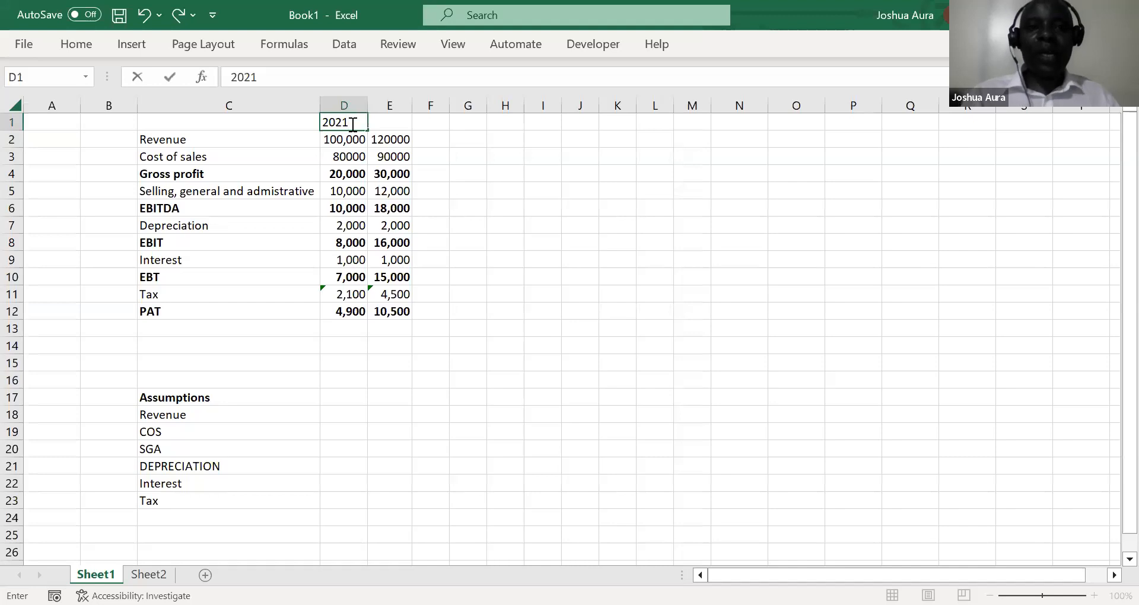
Enter the formula =D1+1 in E1 to derive the second year header from the first
left_click(385, 123)
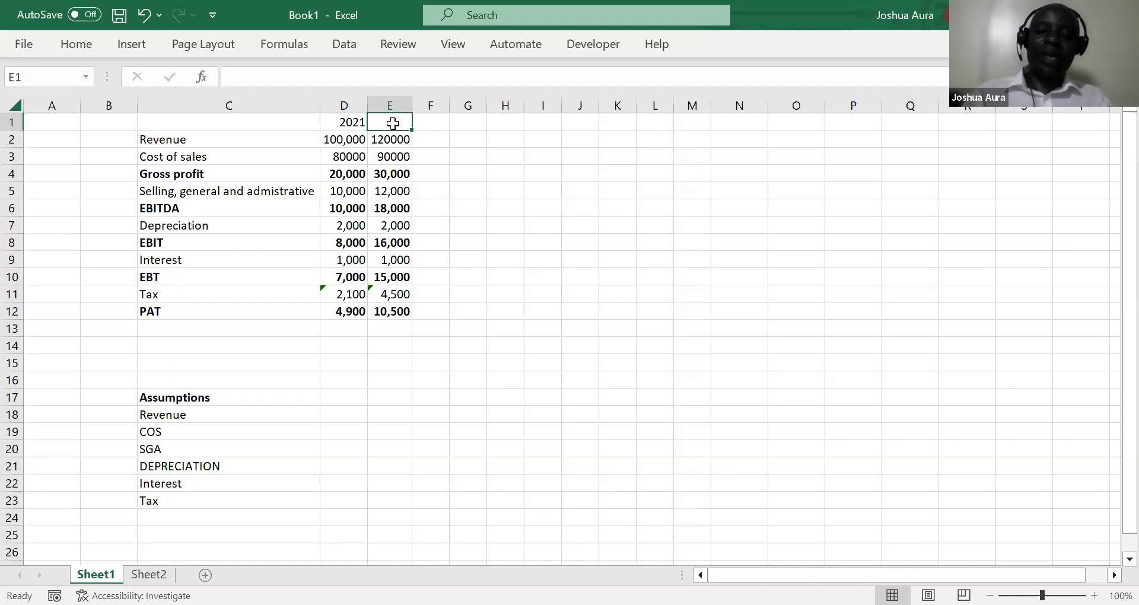
type("=")
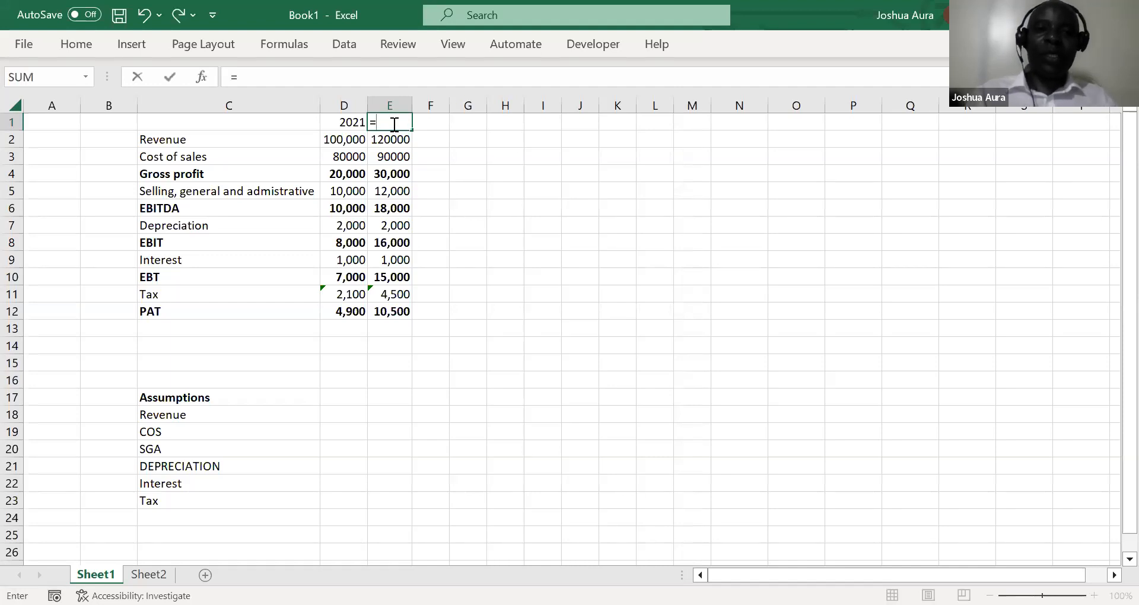
left_click(347, 122)
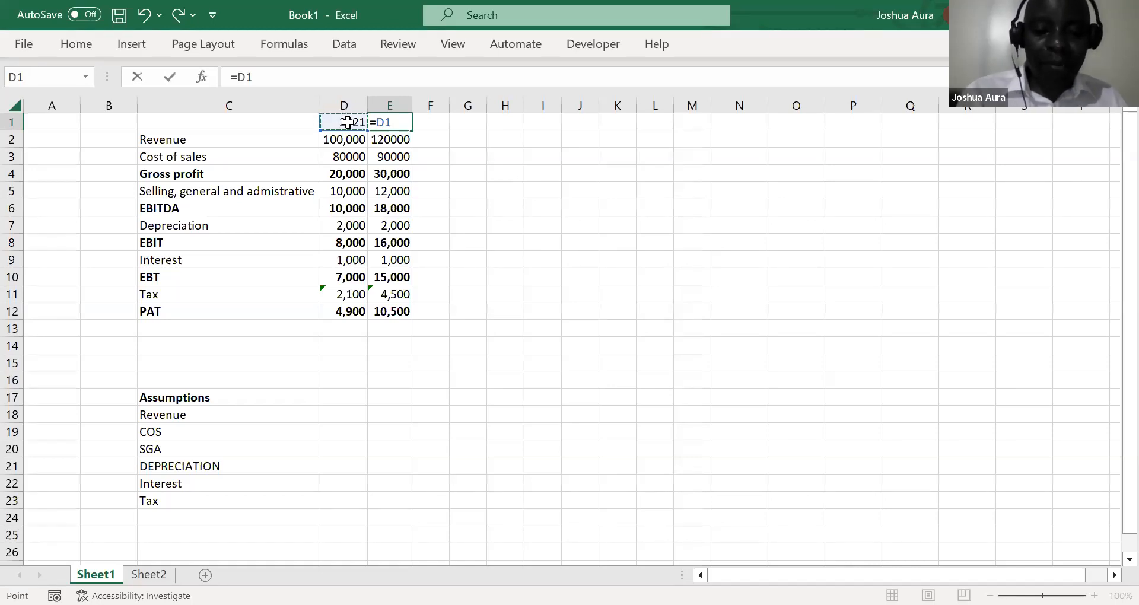
type("+")
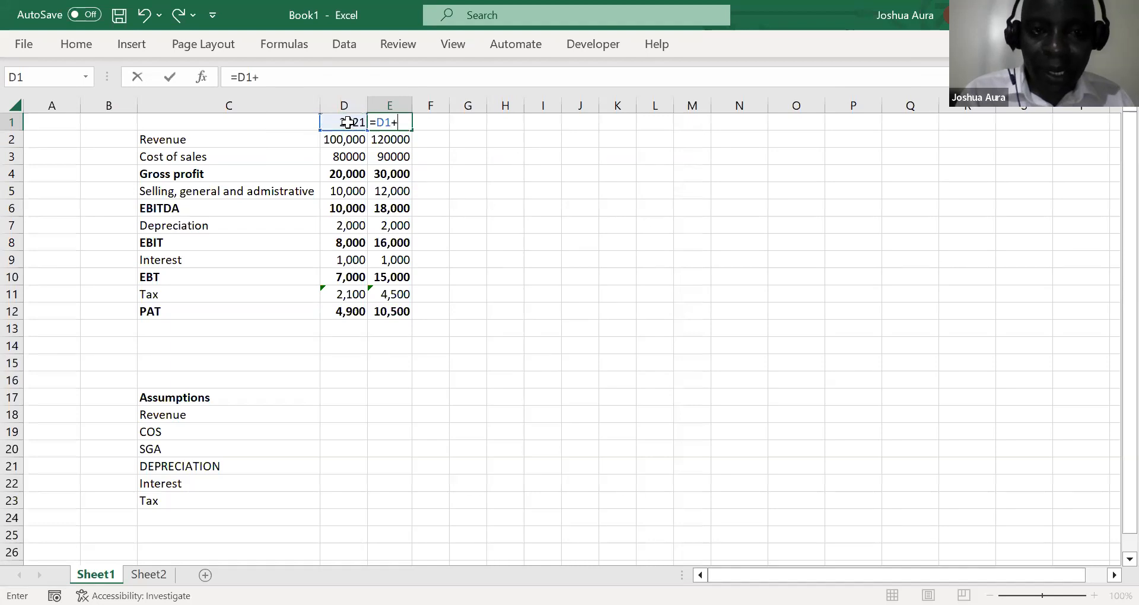
type("1")
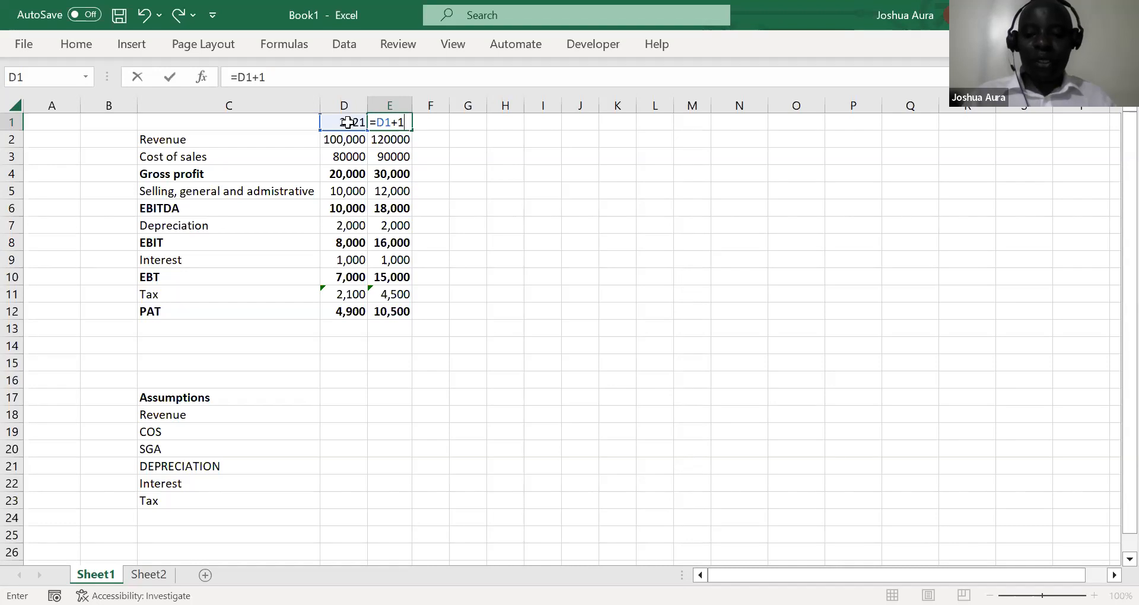
key("ctrl+Return")
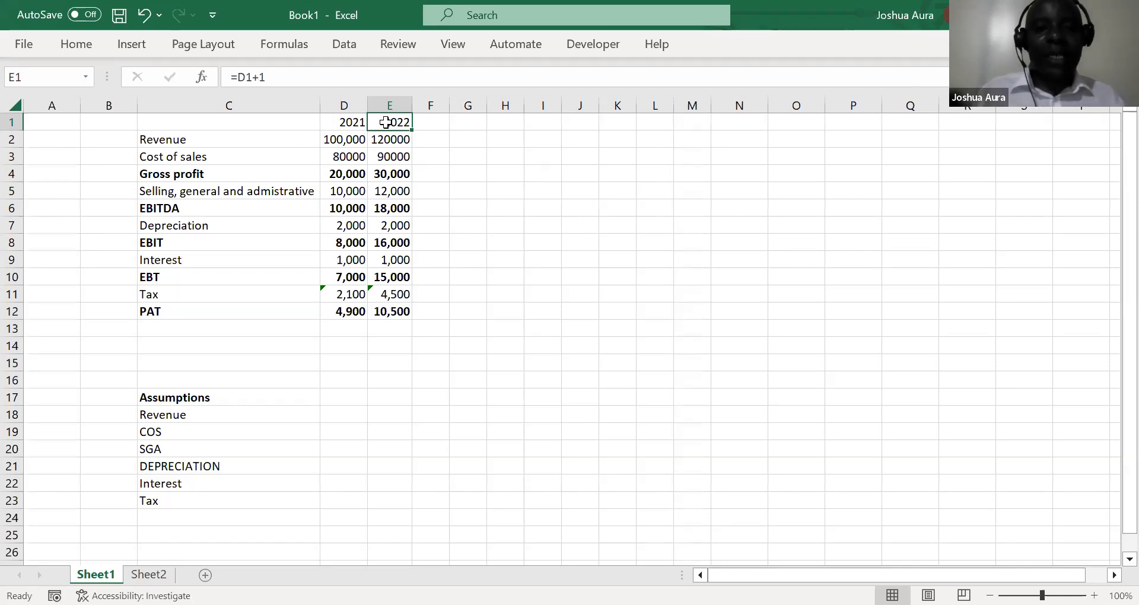
Fill the year formula in E1 right across row 1 through N1
key("shift+Right")
key("shift+Right")
key("shift+Right")
key("shift+Right")
key("shift+Right")
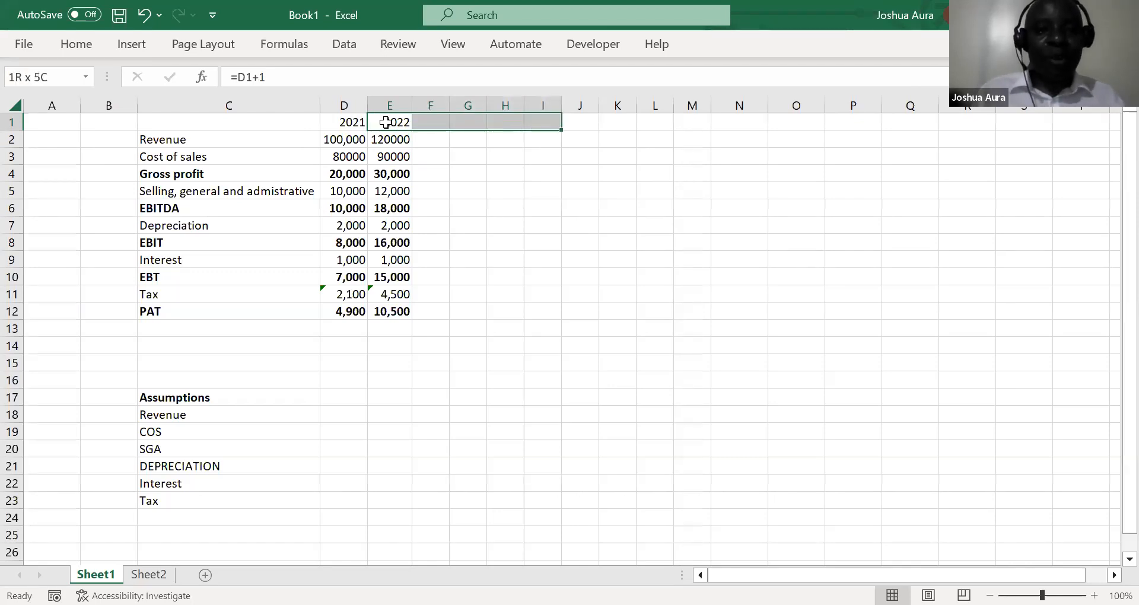
key("shift+Right")
key("shift+Right")
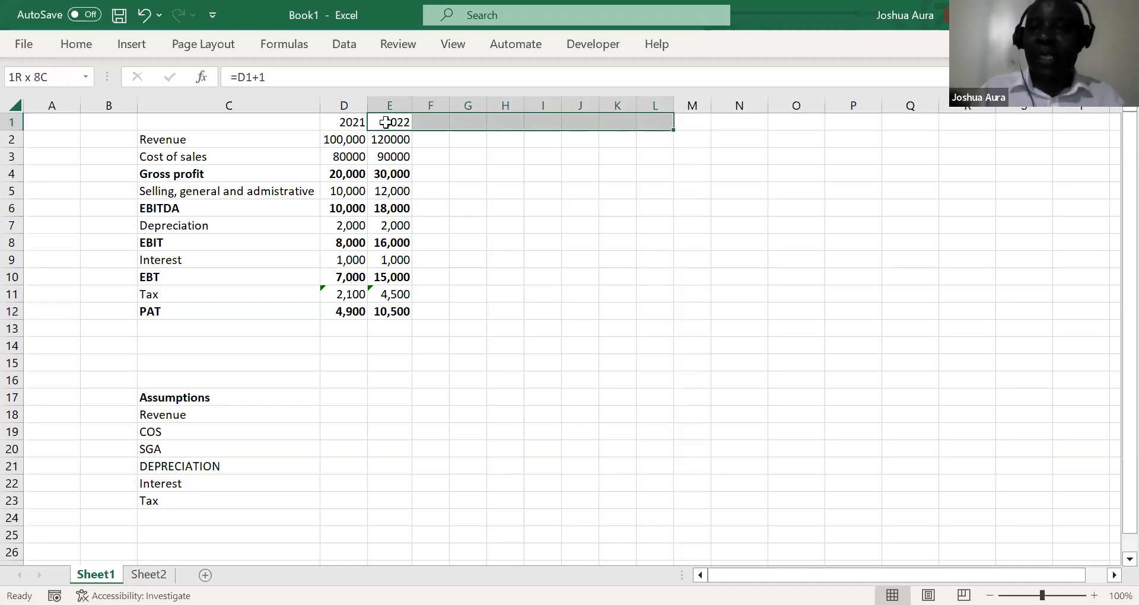
key("shift+Right")
key("shift+Right")
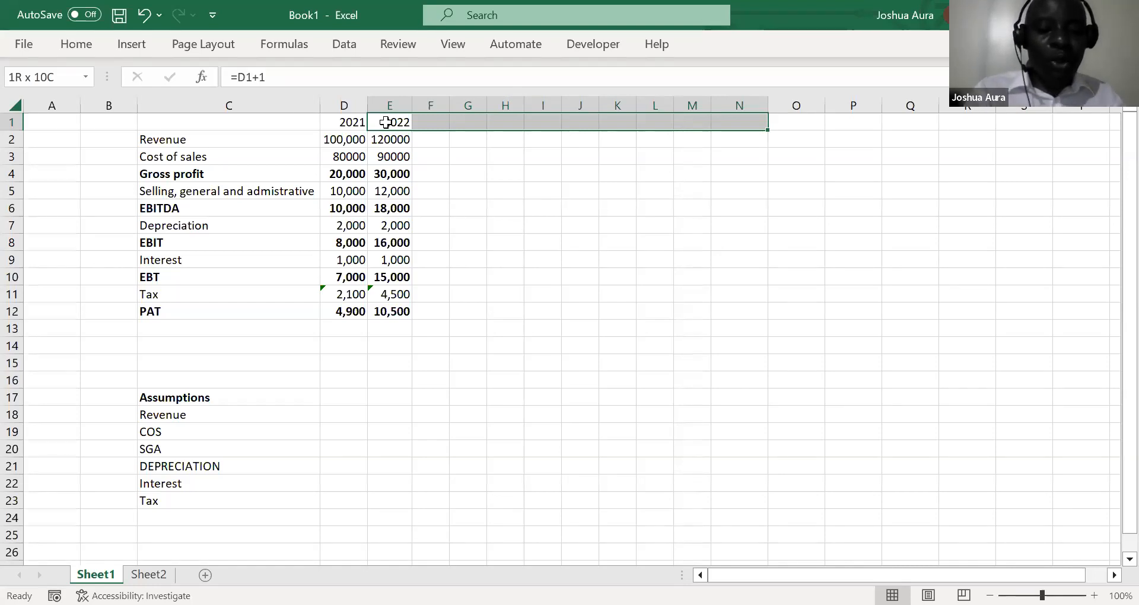
key("ctrl+r")
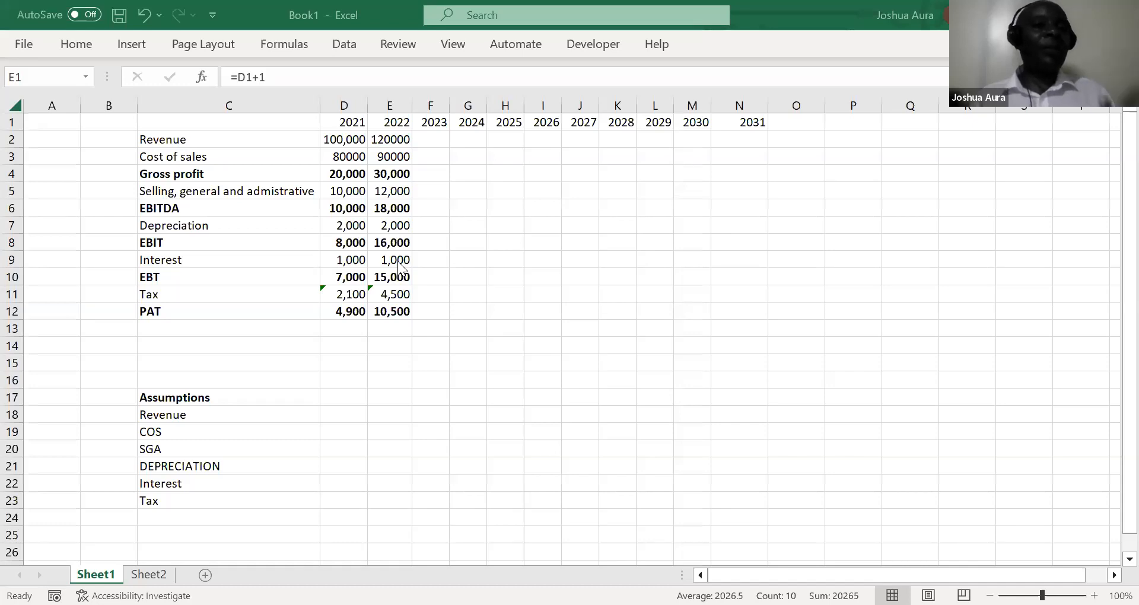
Apply the custom number format 0"A" to the 2021 and 2022 year headers in D1:E1
left_click(352, 120)
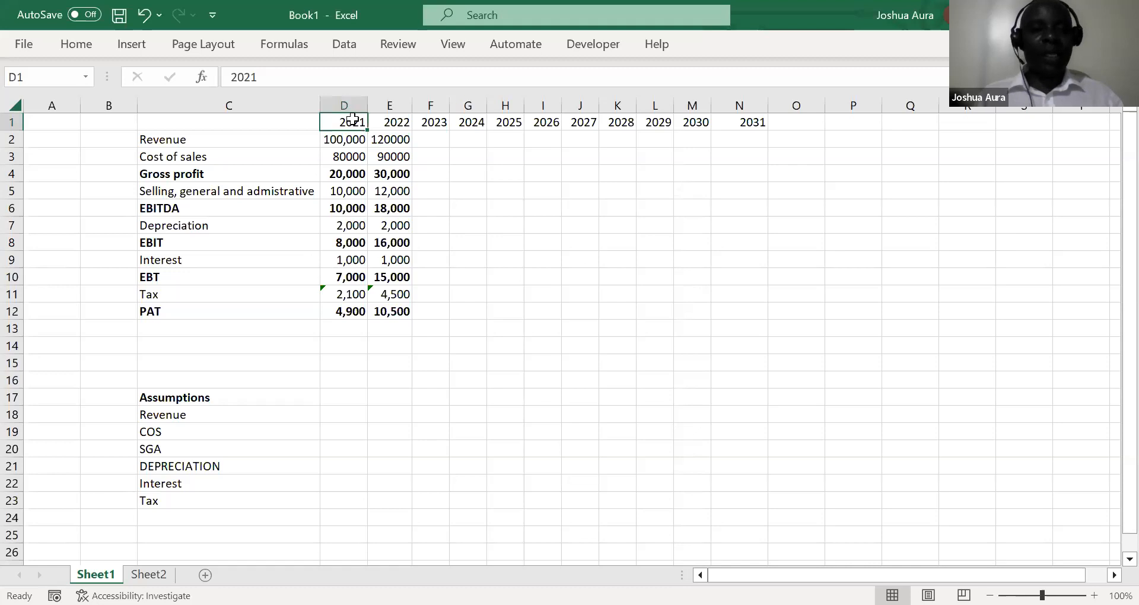
key("shift+Right")
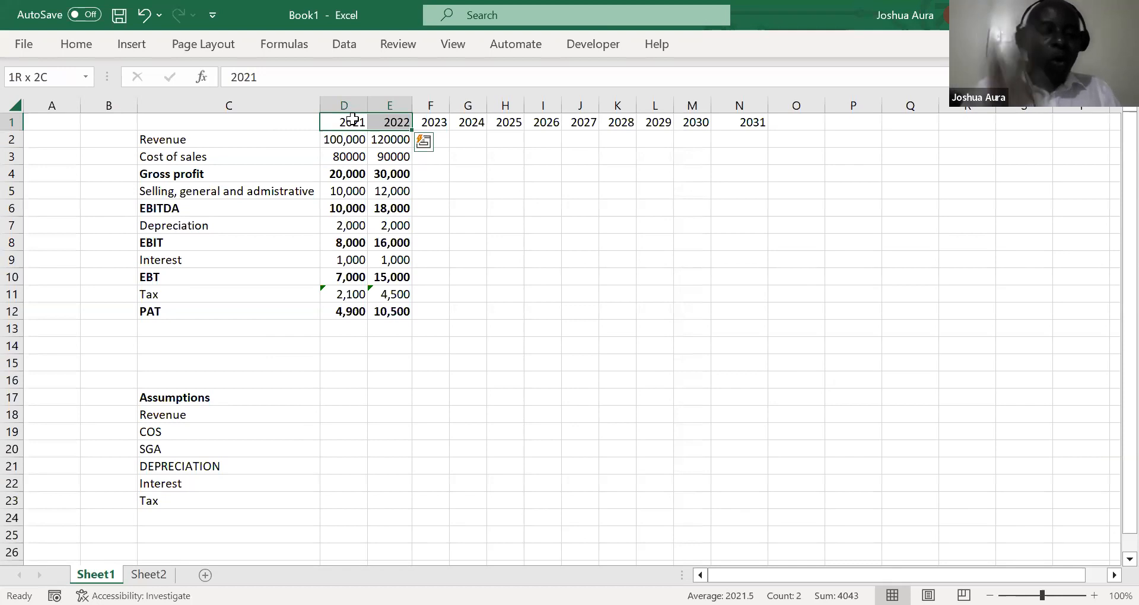
key("ctrl+1")
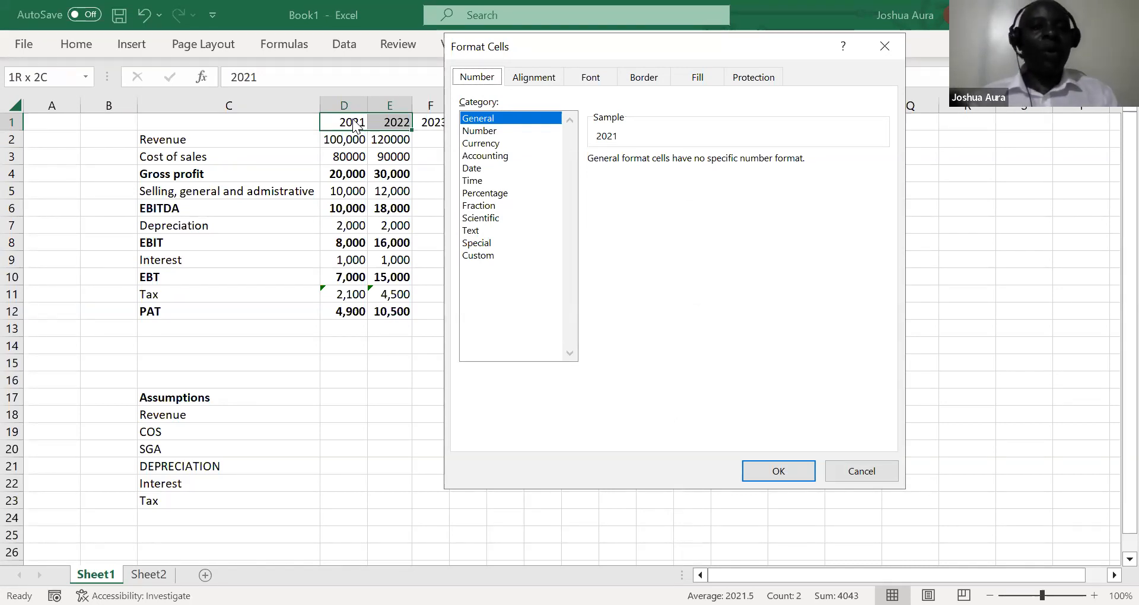
left_click(485, 255)
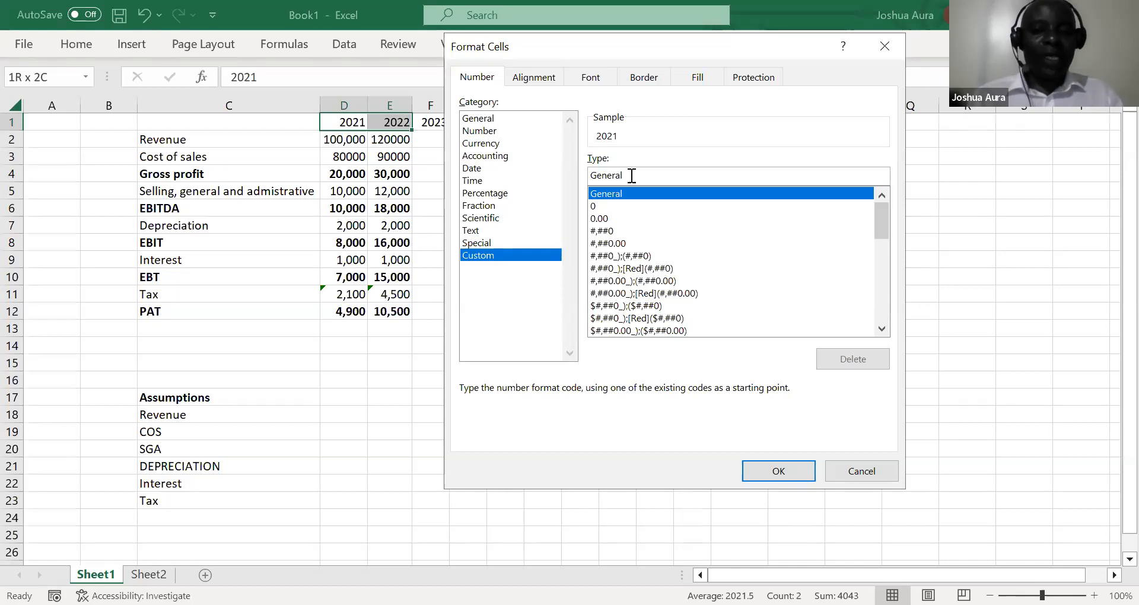
key("BackSpace")
key("BackSpace")
key("BackSpace")
key("BackSpace")
key("BackSpace")
key("BackSpace")
key("BackSpace")
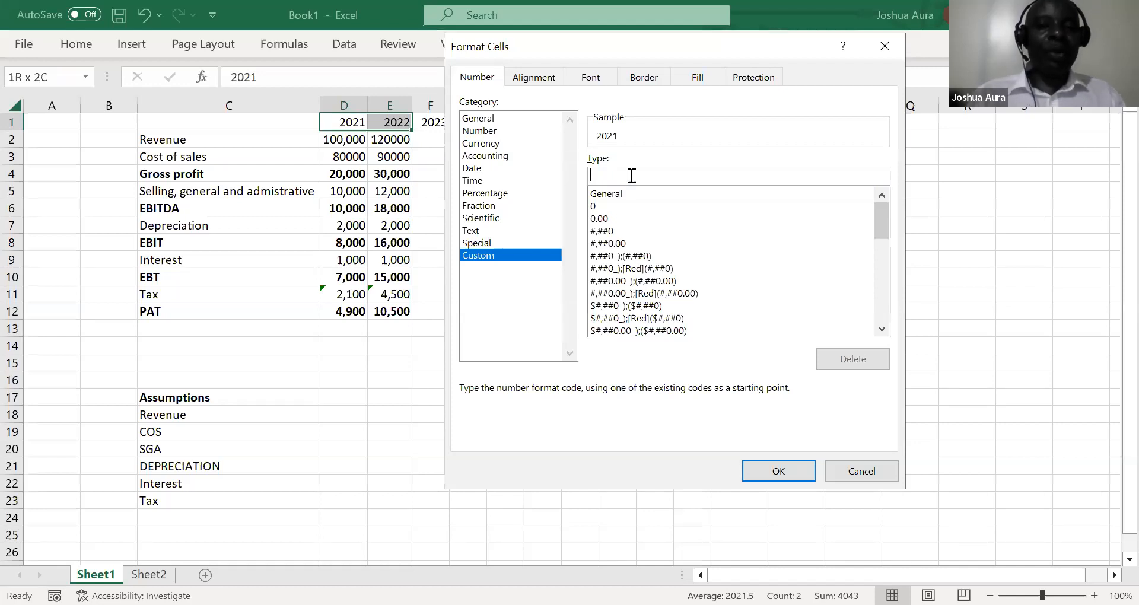
type("0")
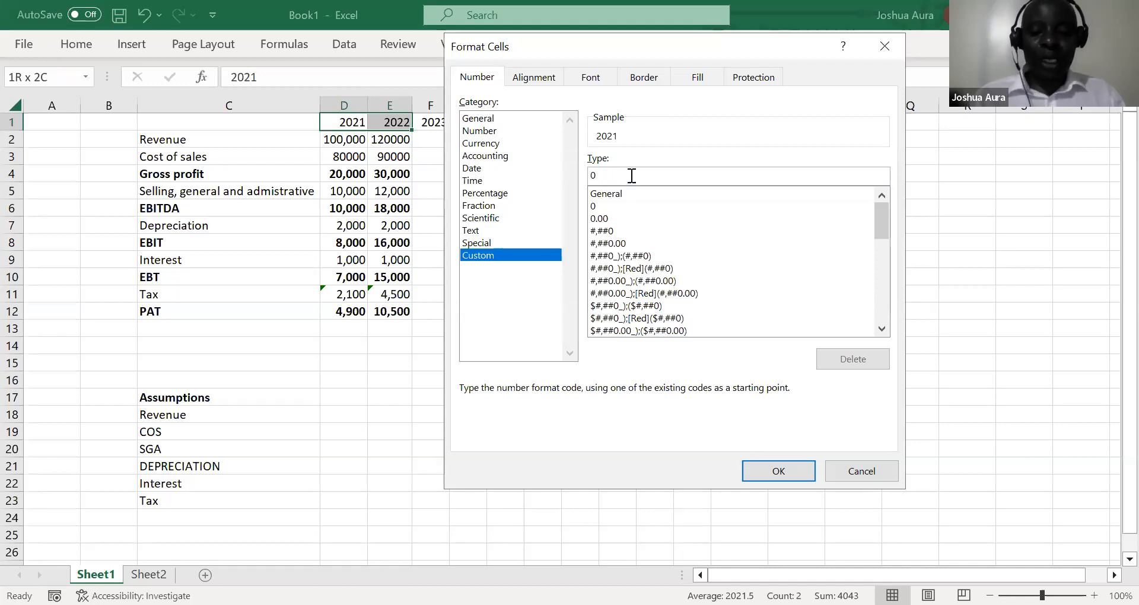
type("\"")
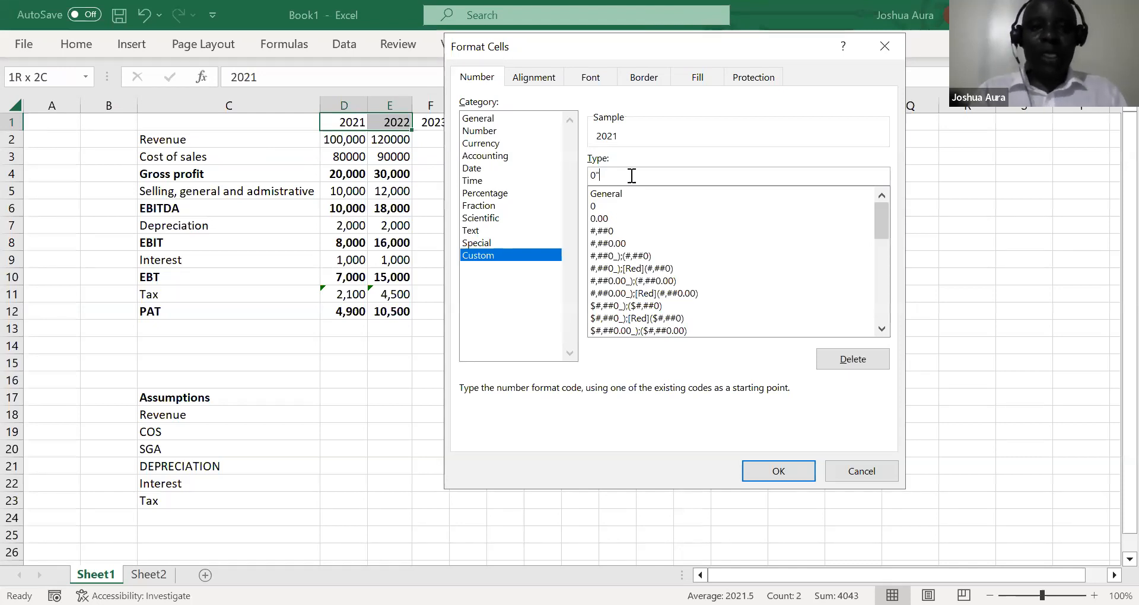
type("A")
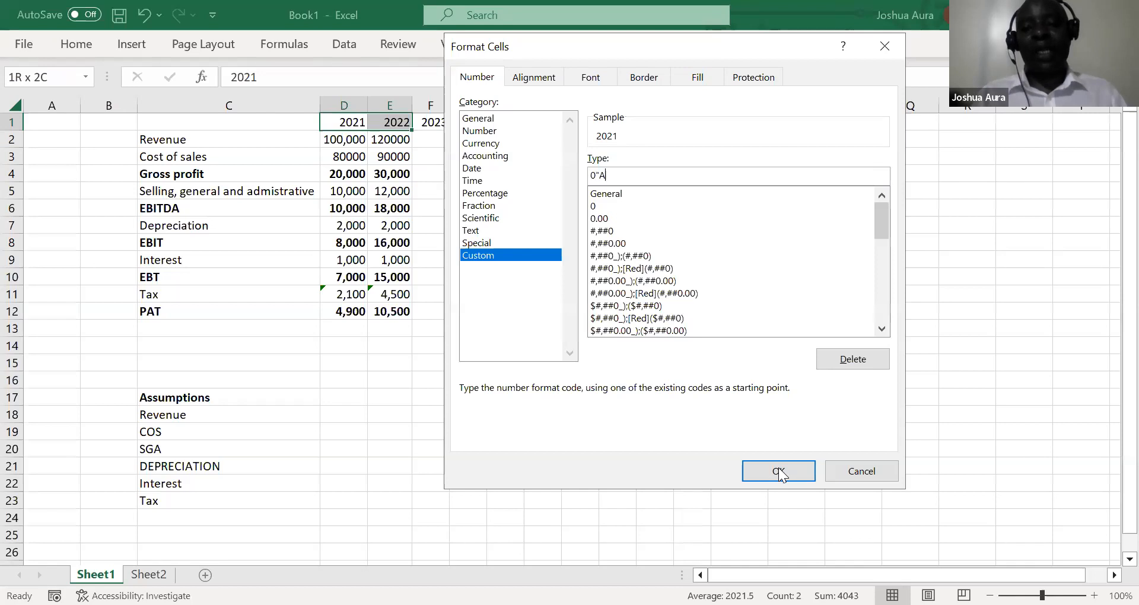
type("\"")
key("Return")
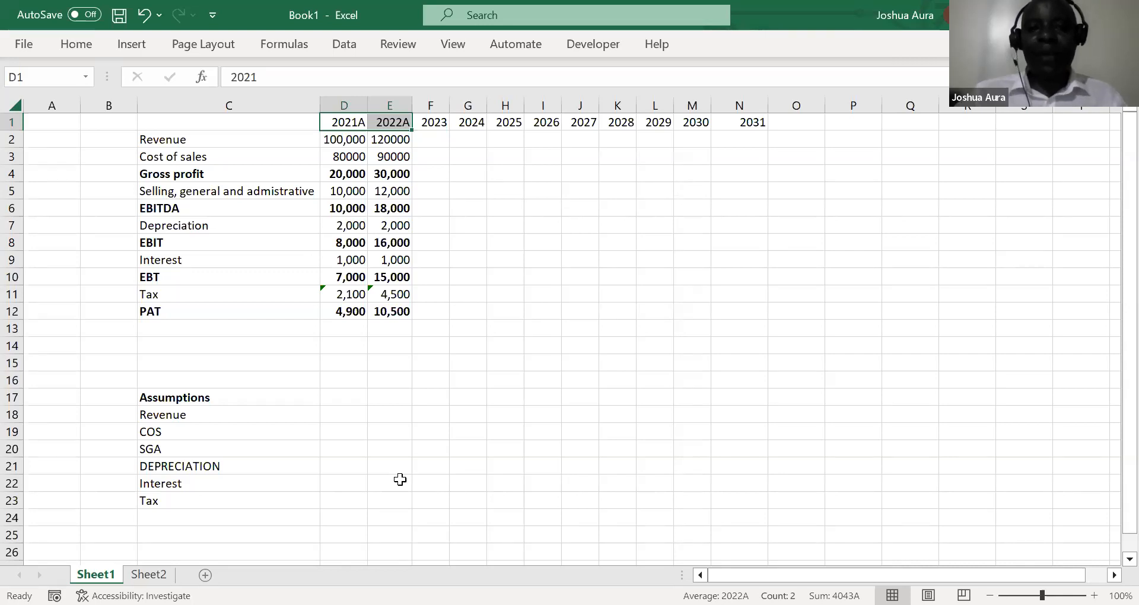
Apply the custom number format 0"F" to the 2023 to 2031 year headers in F1:N1
key("alt+Tab")
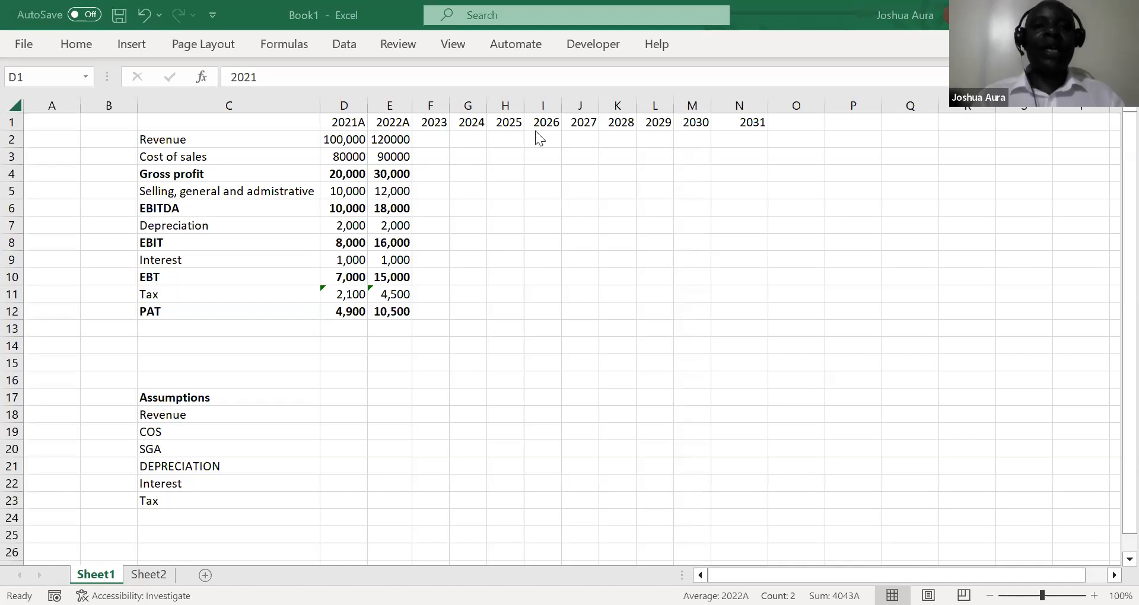
left_click(434, 121)
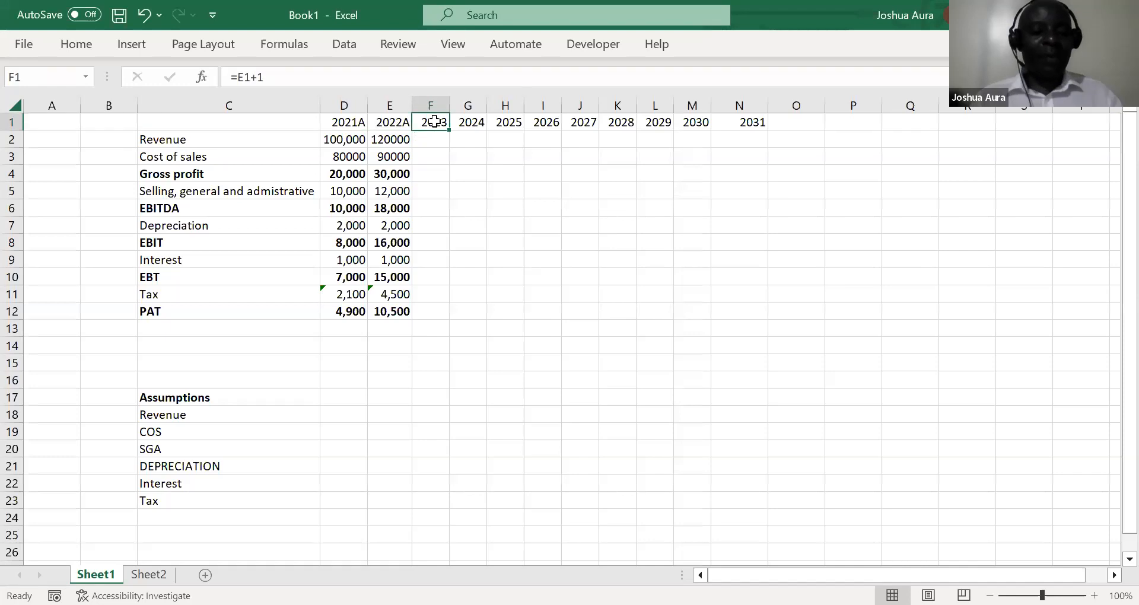
key("shift+Right")
key("shift+Right")
key("shift+Right")
key("shift+Right")
key("shift+Right")
key("shift+Right")
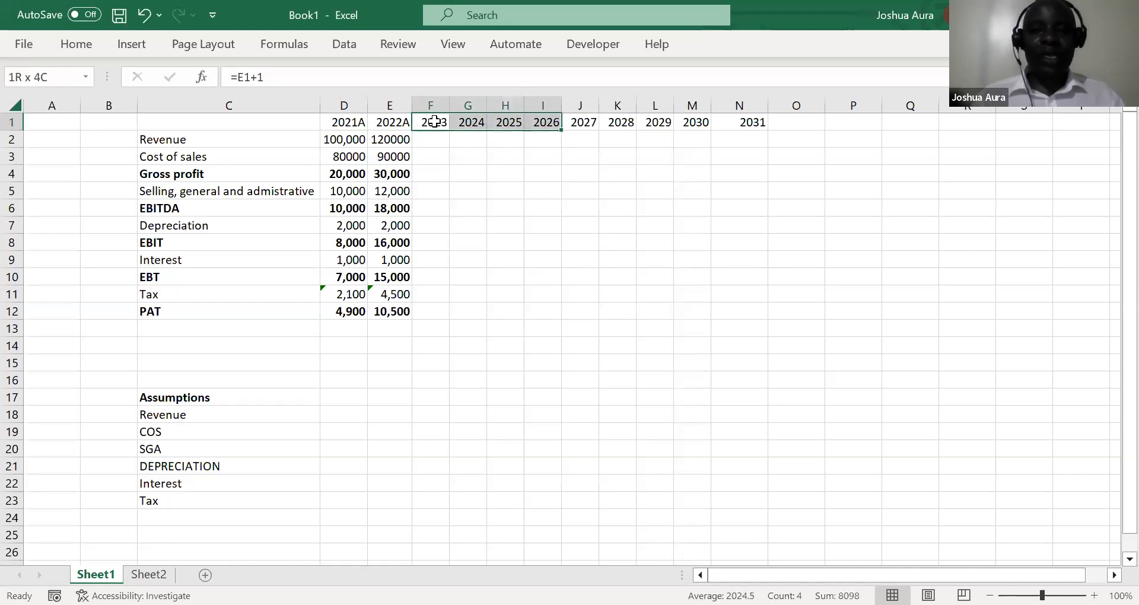
key("shift+Right")
key("shift+Right")
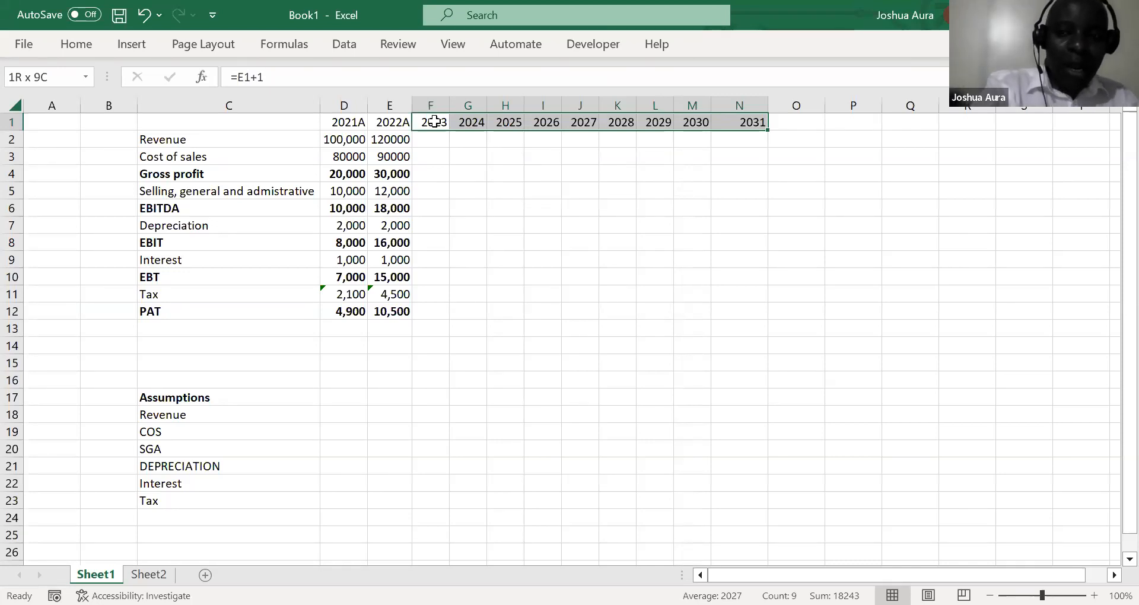
key("ctrl+1")
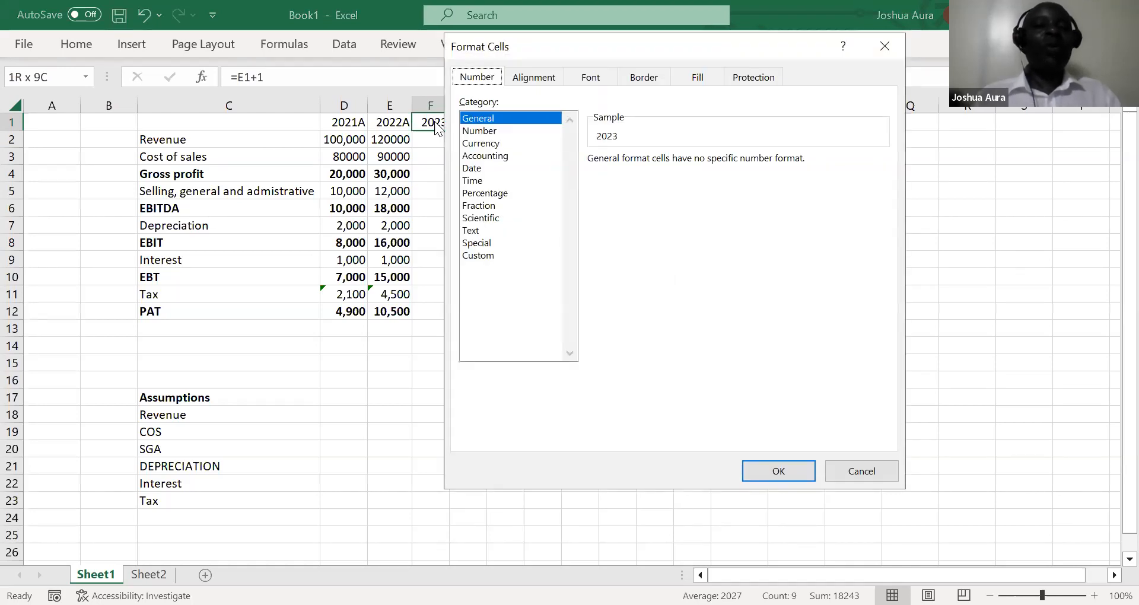
left_click(481, 256)
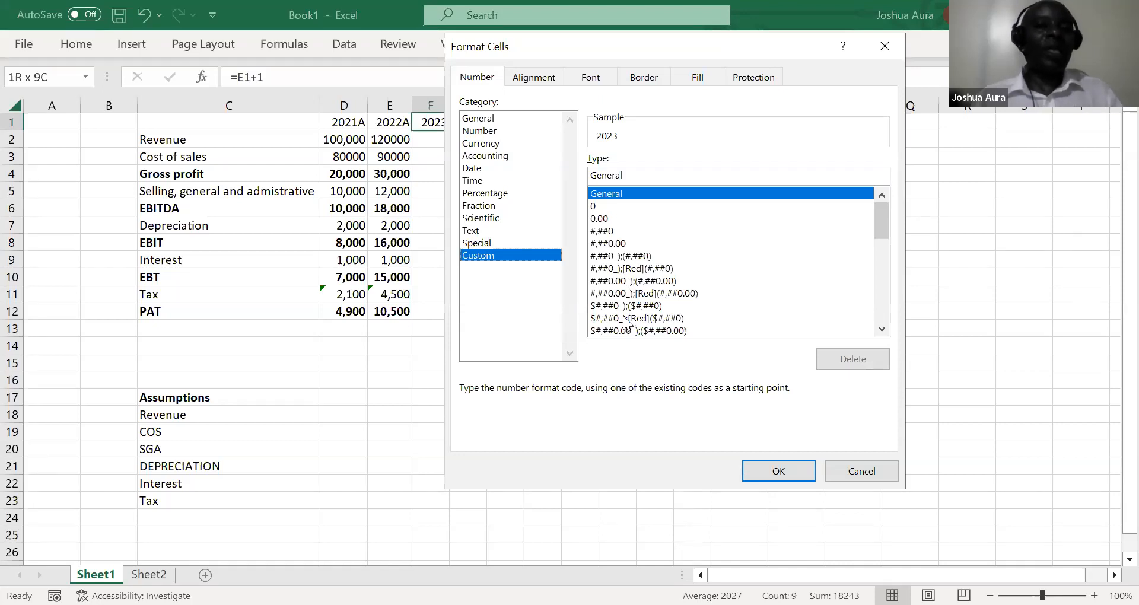
left_click(640, 175)
key("BackSpace")
key("BackSpace")
key("BackSpace")
key("BackSpace")
key("BackSpace")
key("BackSpace")
key("BackSpace")
type("0")
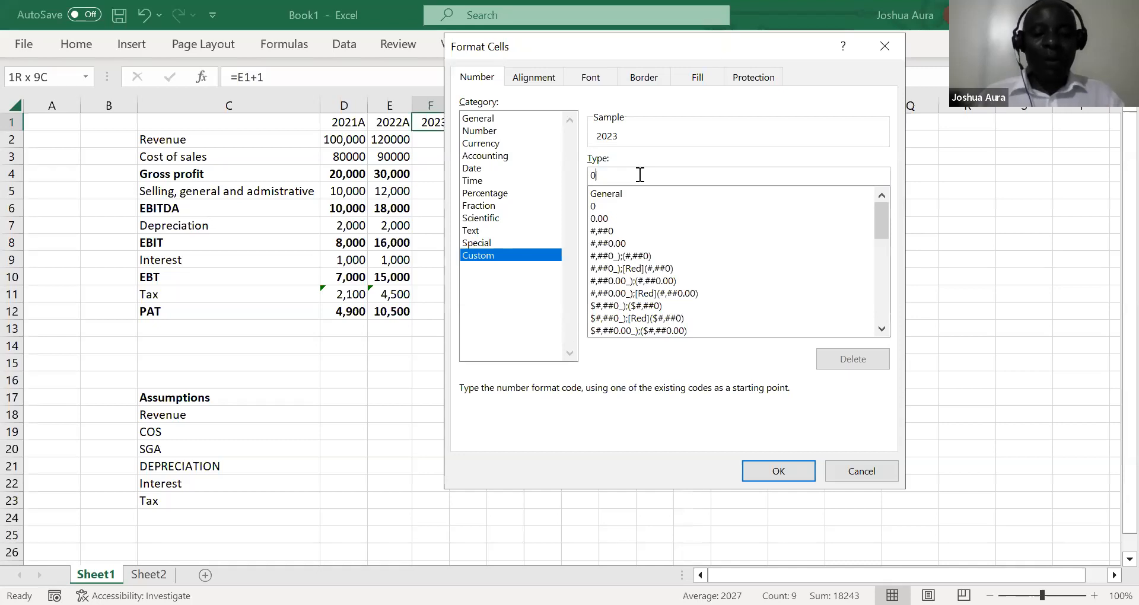
type("\"")
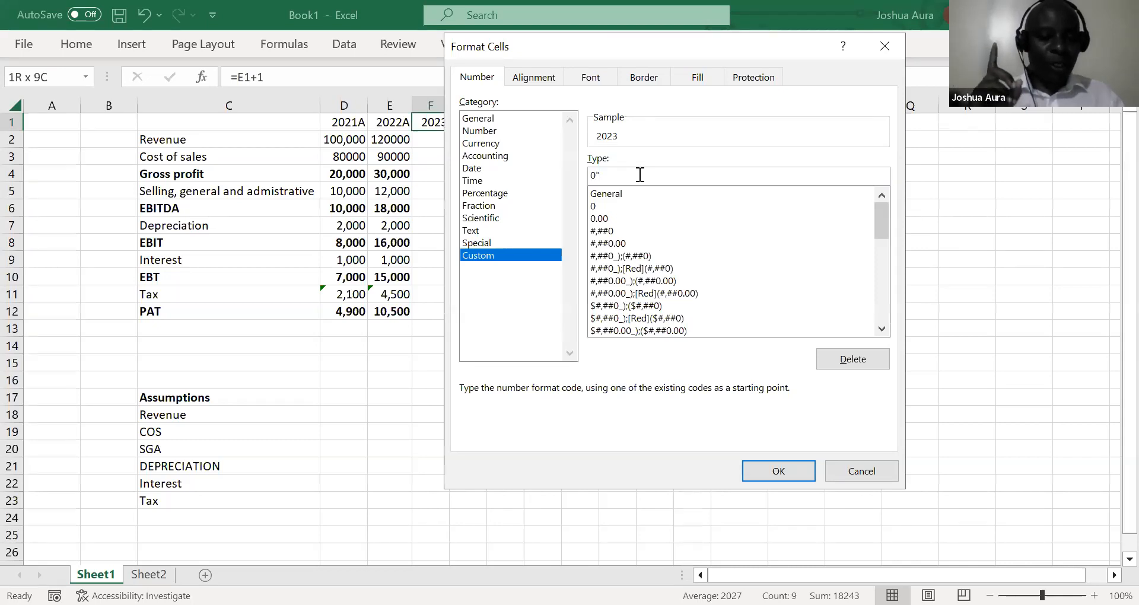
type("F")
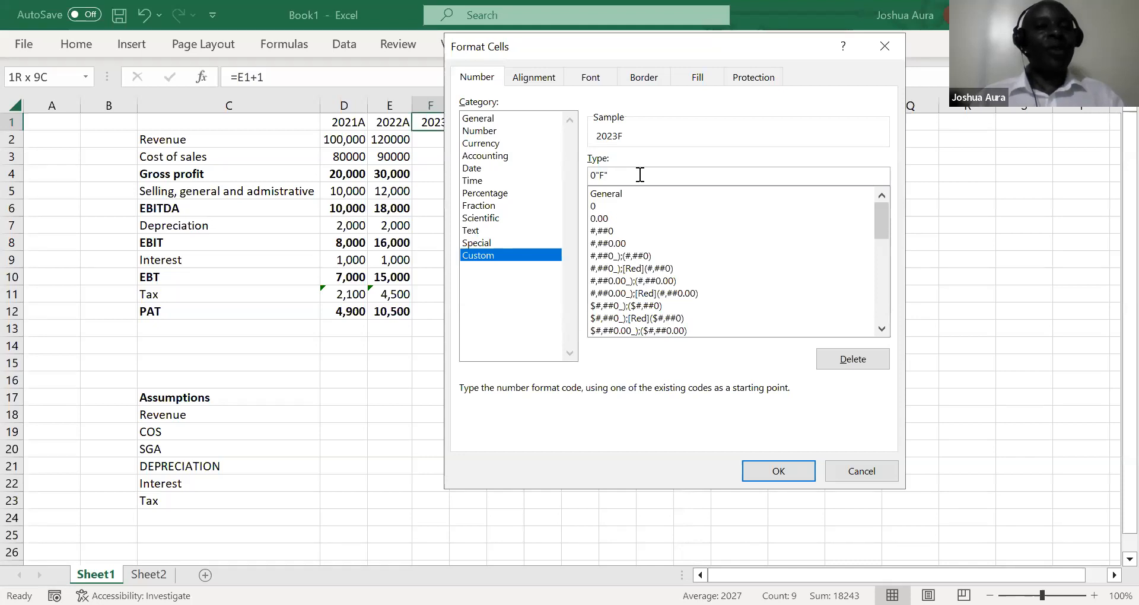
left_click(765, 470)
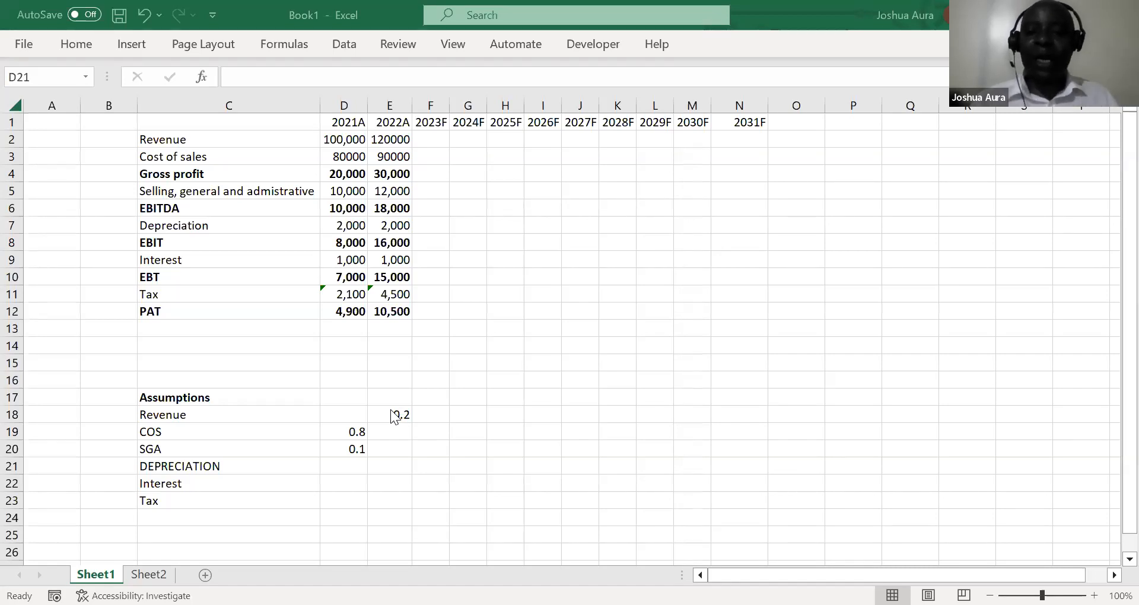
Enter the formula =E2/D2 in E18 to divide 2022 revenue by 2021 revenue
left_click(394, 413)
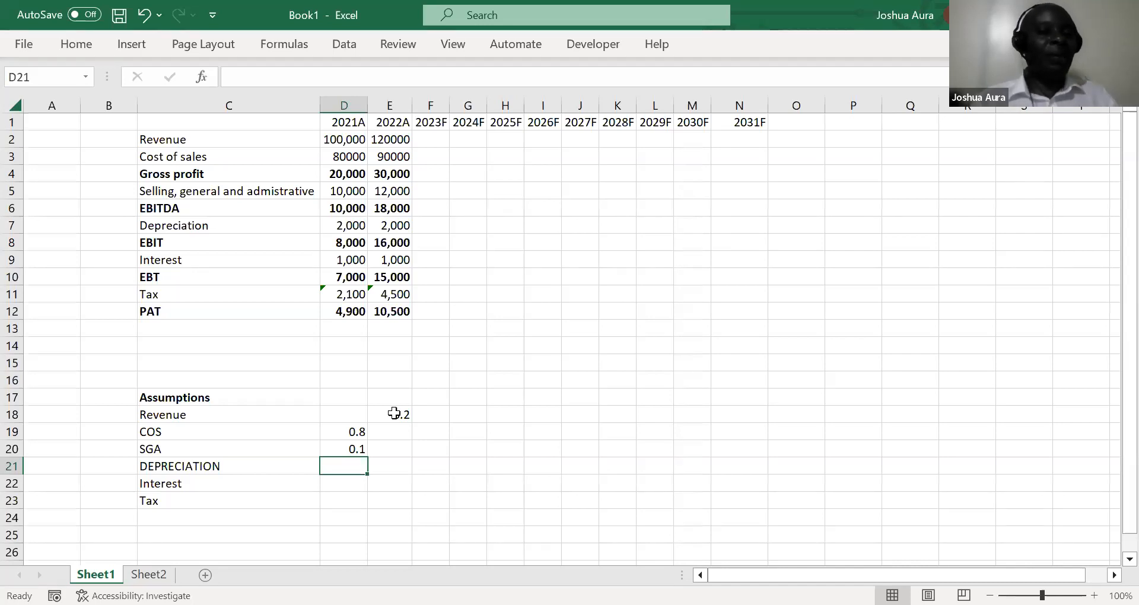
left_click(393, 414)
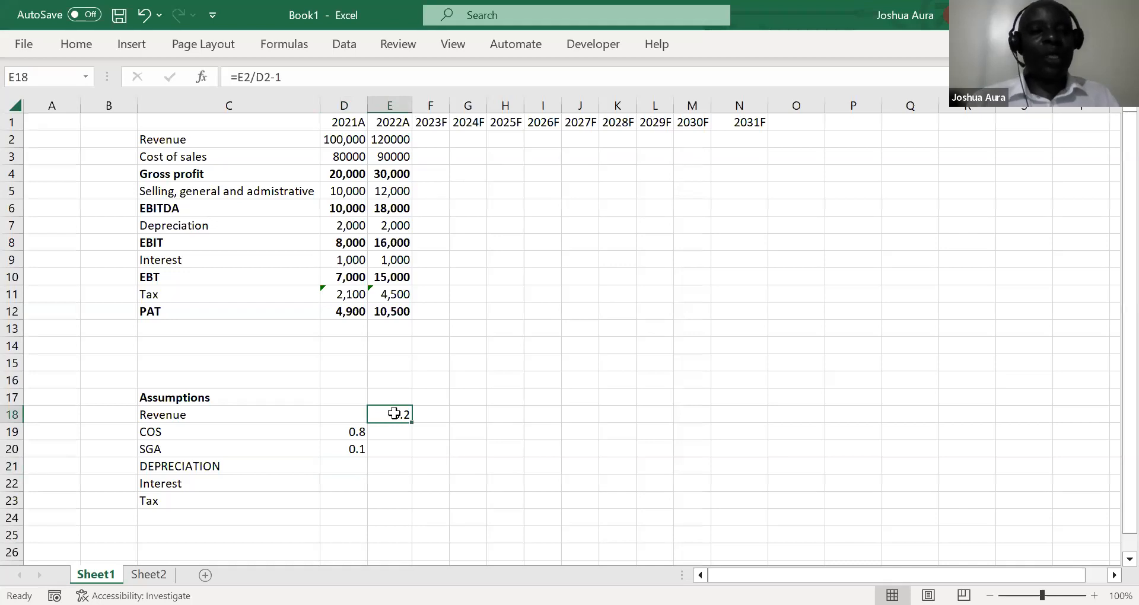
type("=")
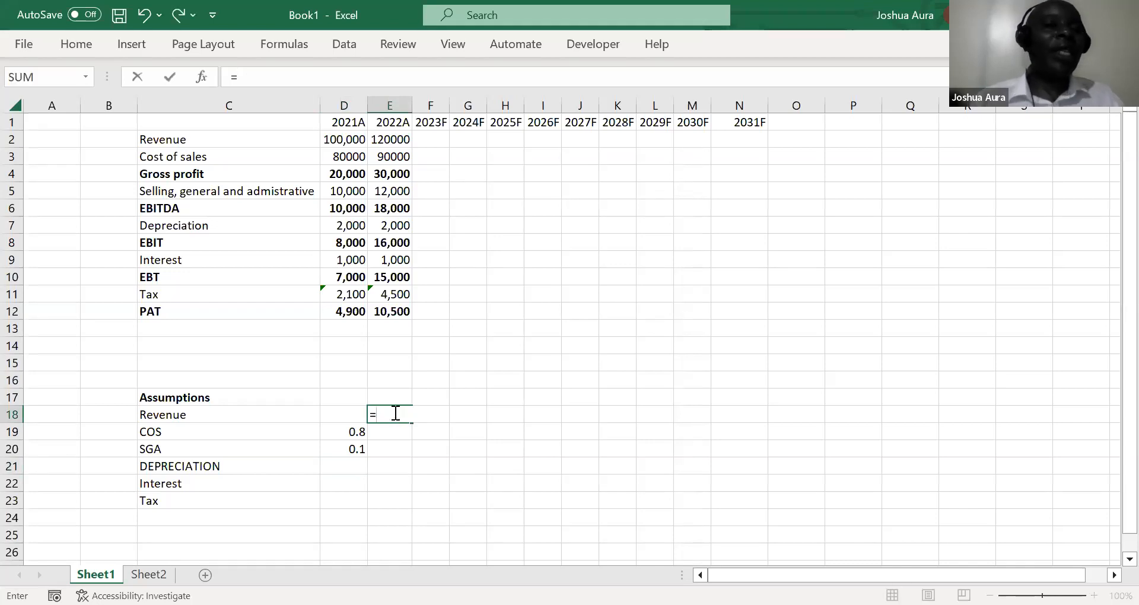
left_click(393, 138)
type("/")
left_click(345, 138)
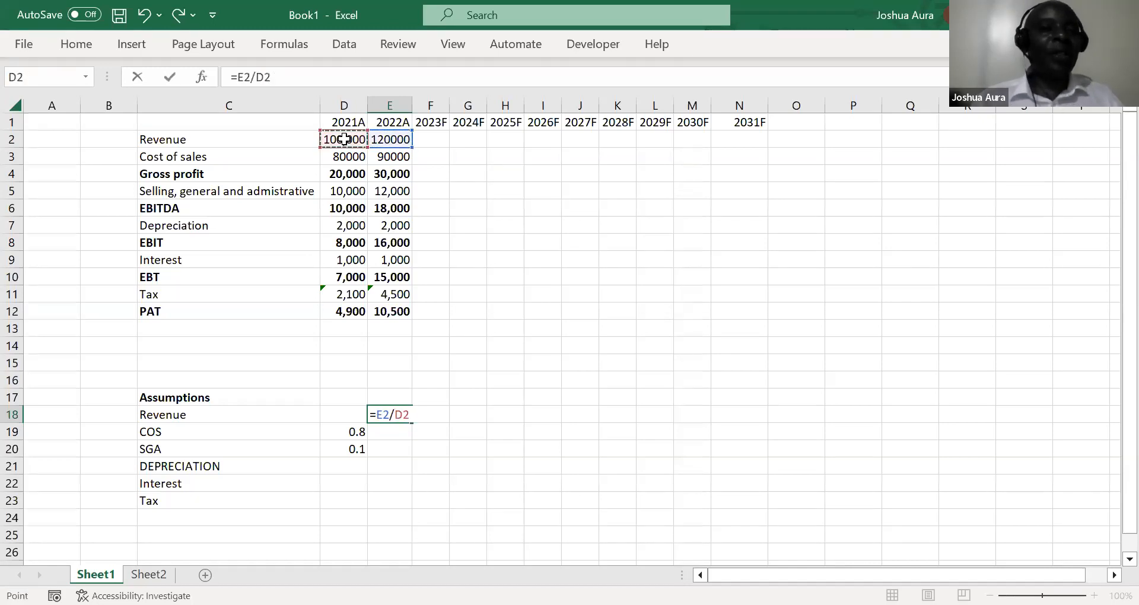
key("Return")
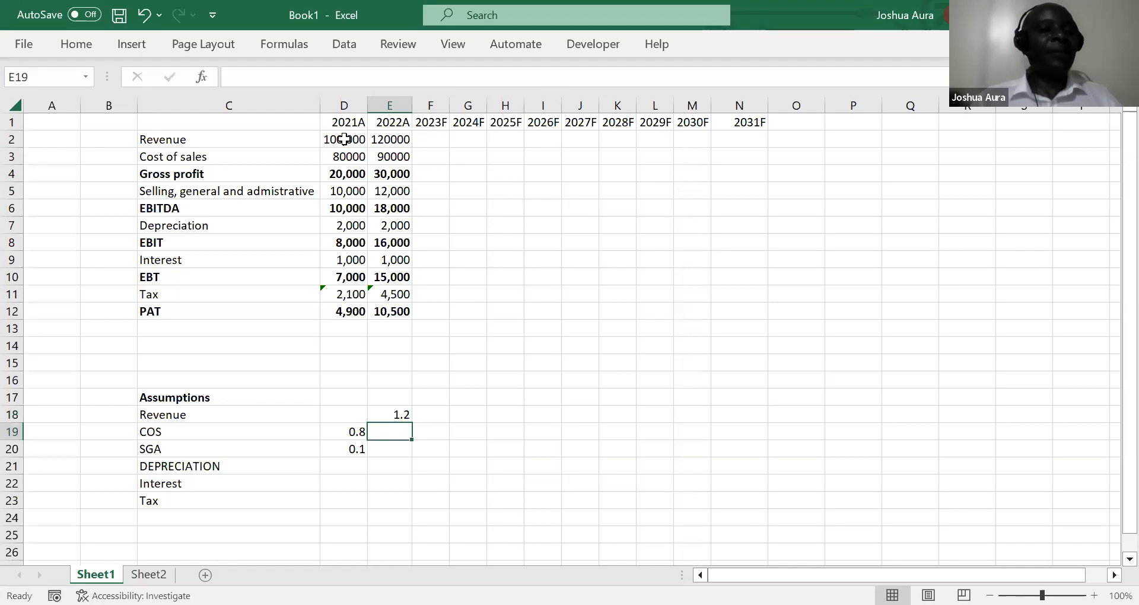
Enter the growth formula =E2/D2-1 in E18 for the 2022 revenue assumption
left_click(389, 412)
type("=")
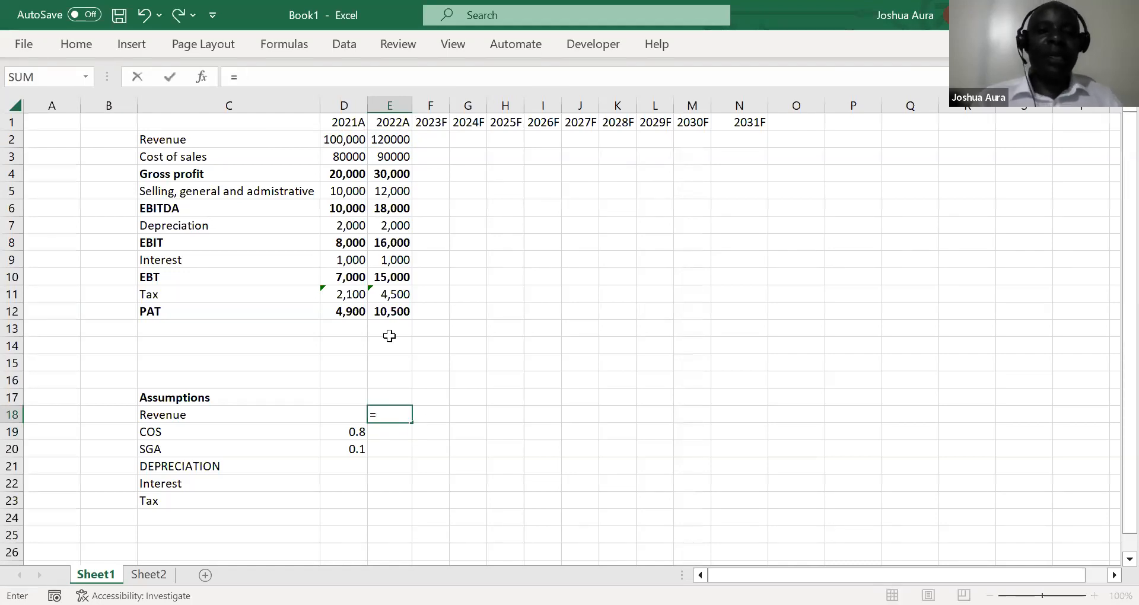
left_click(387, 140)
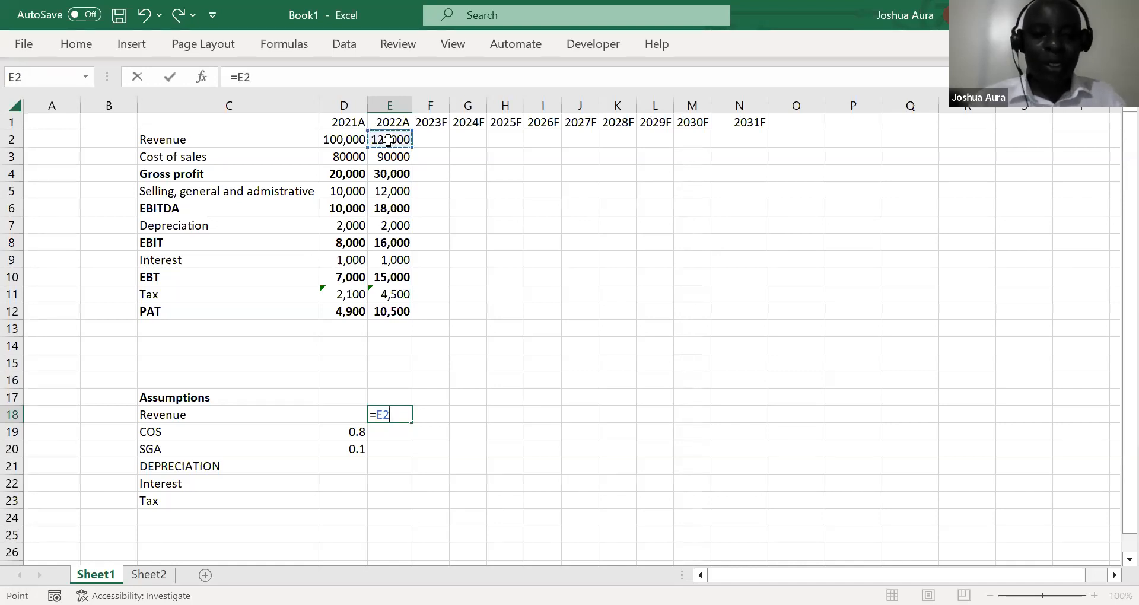
type("/")
left_click(341, 140)
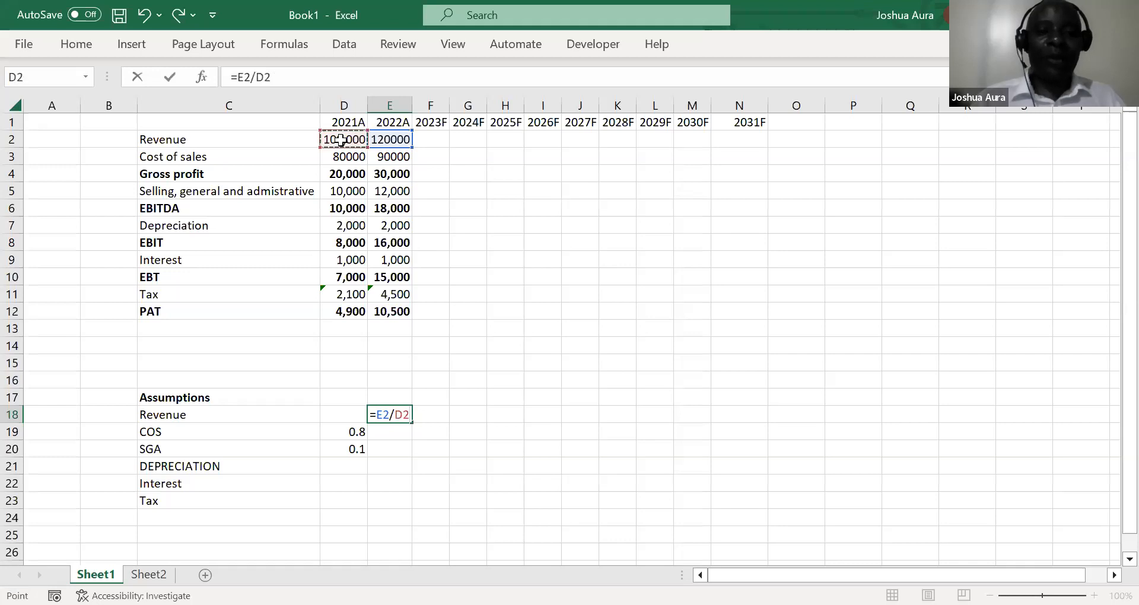
type("-1")
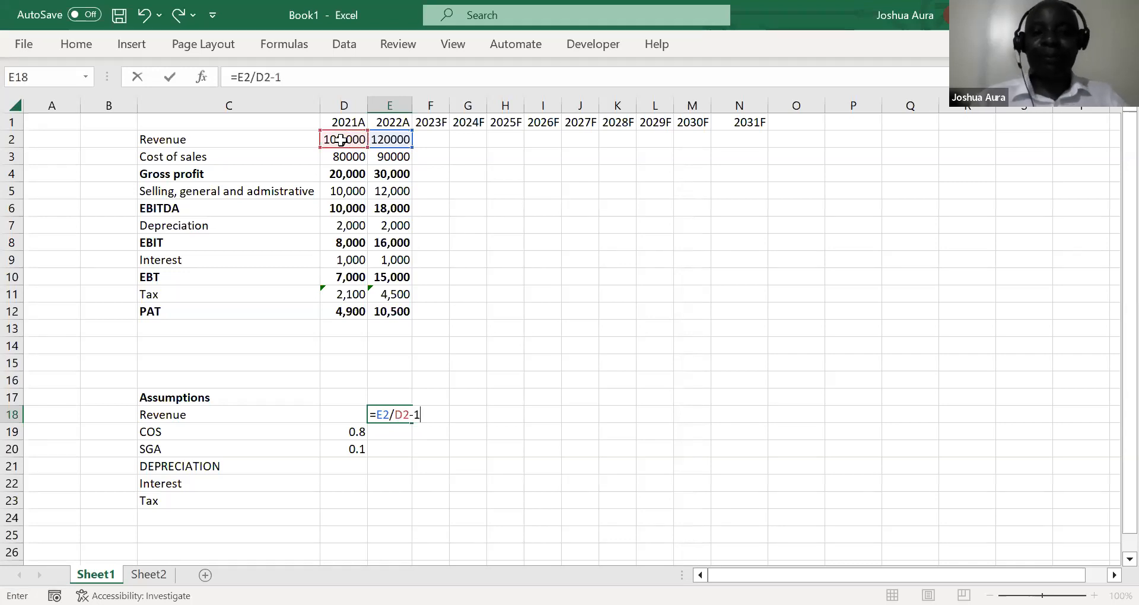
key("Return")
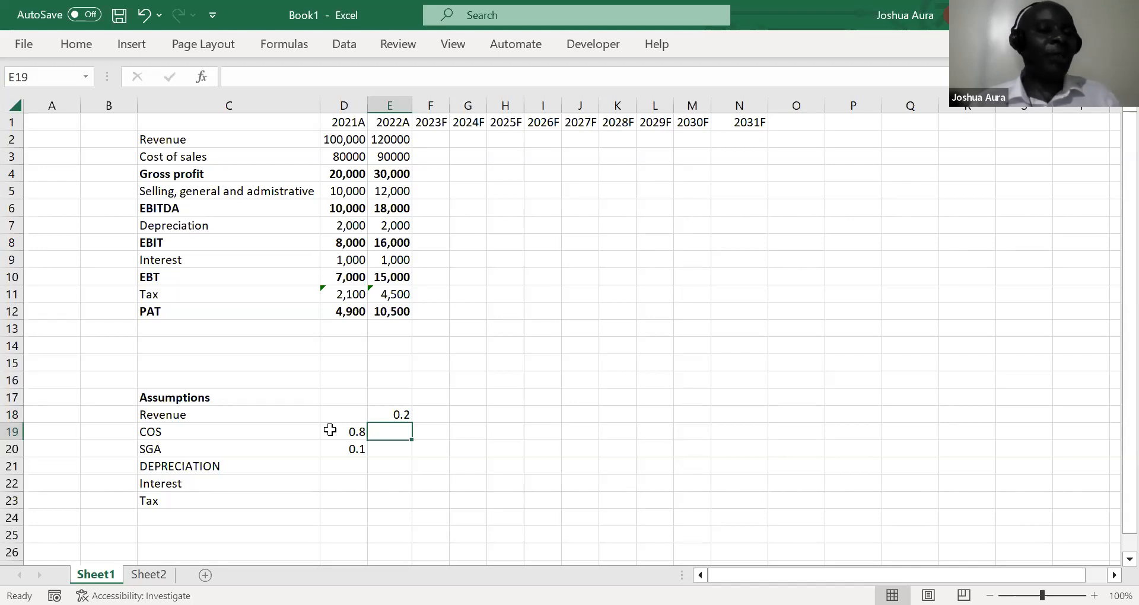
Enter the formula =D3/D2 in D19 to express 2021 cost of sales as a share of revenue
left_click(354, 430)
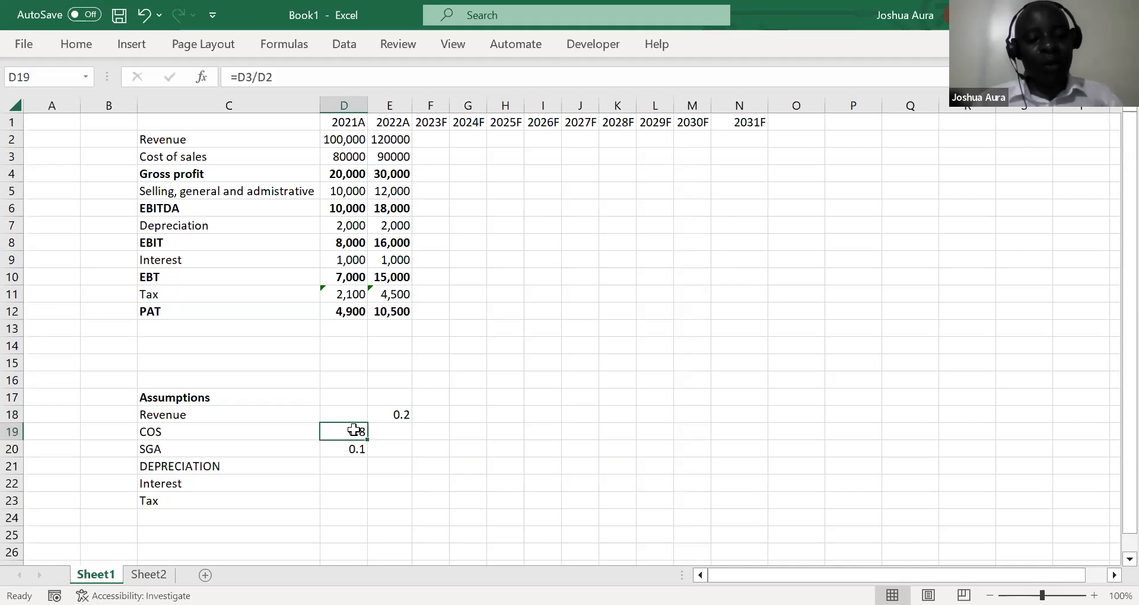
type("=")
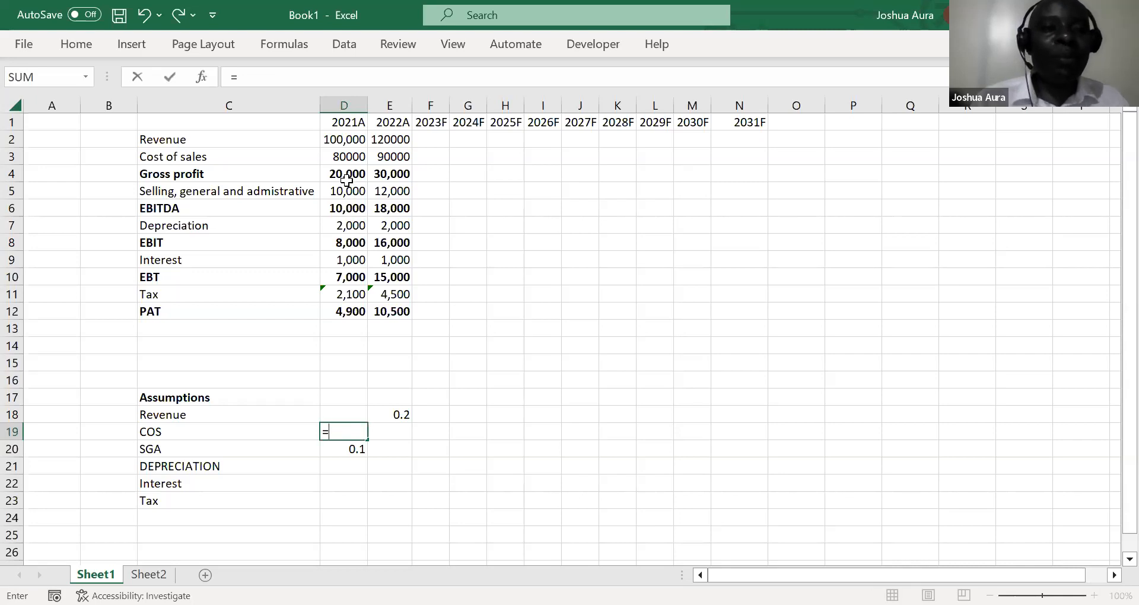
left_click(351, 158)
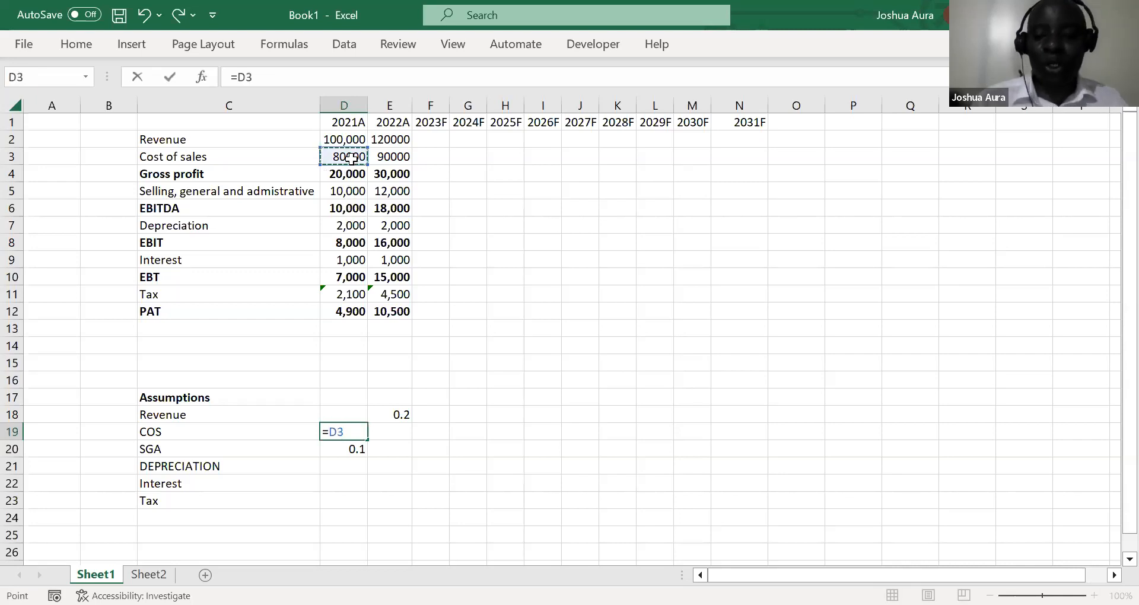
type("/")
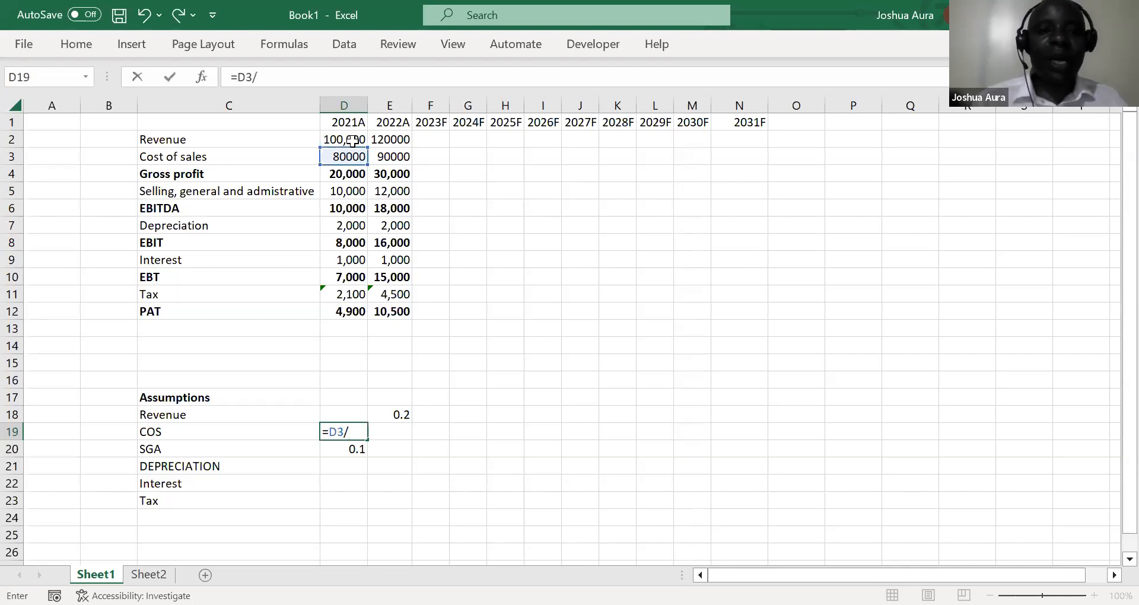
left_click(351, 141)
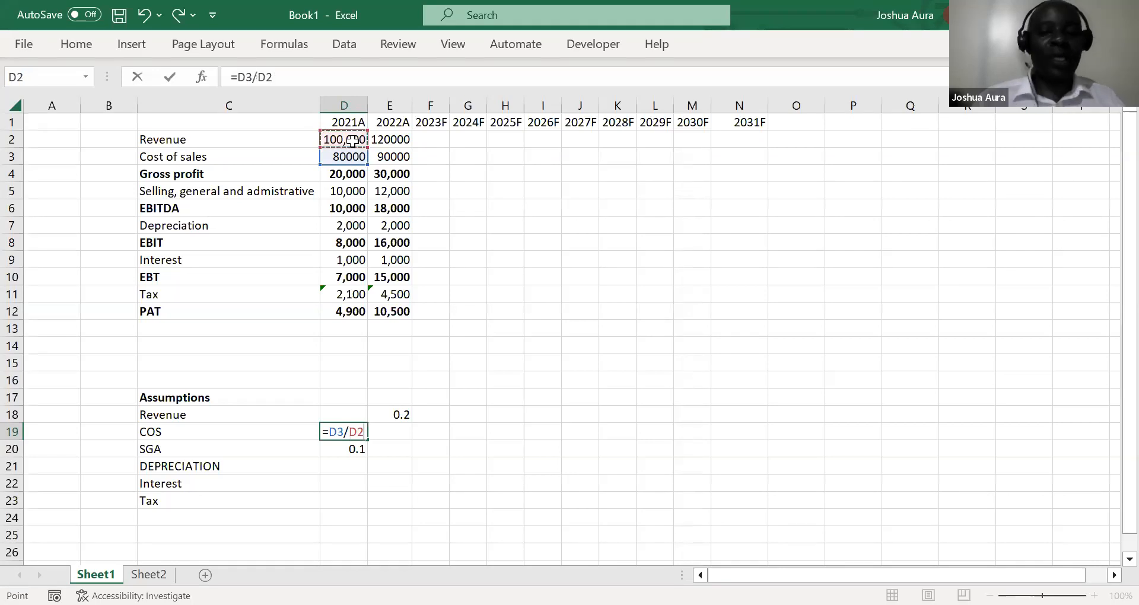
key("Return")
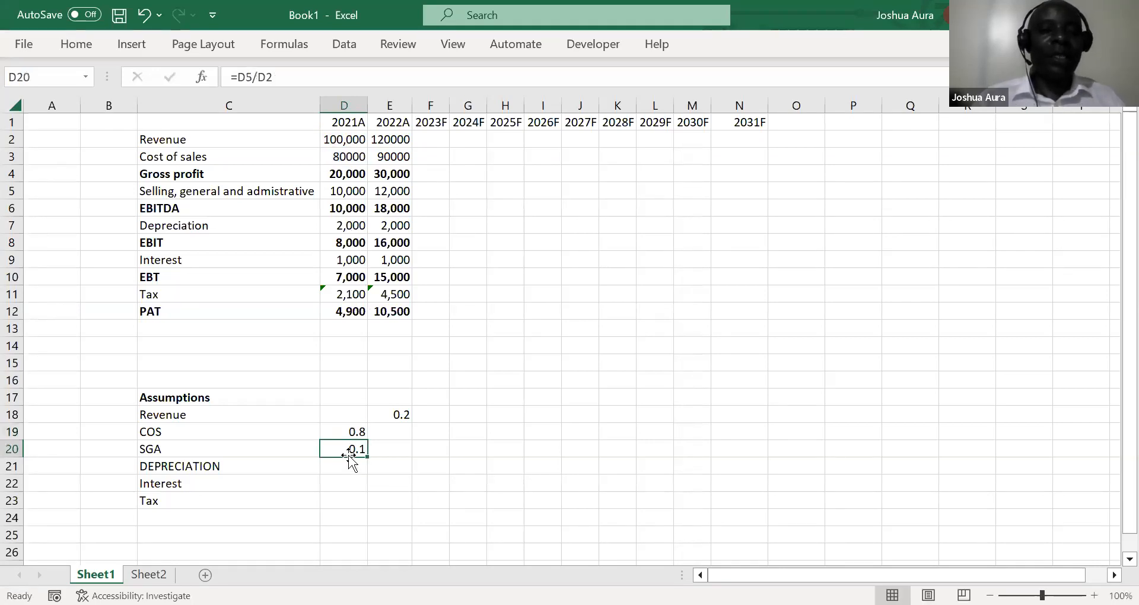
Enter the formula =D5/D2 in D20 to express 2021 selling, general and administrative cost as a share of revenue
type("=")
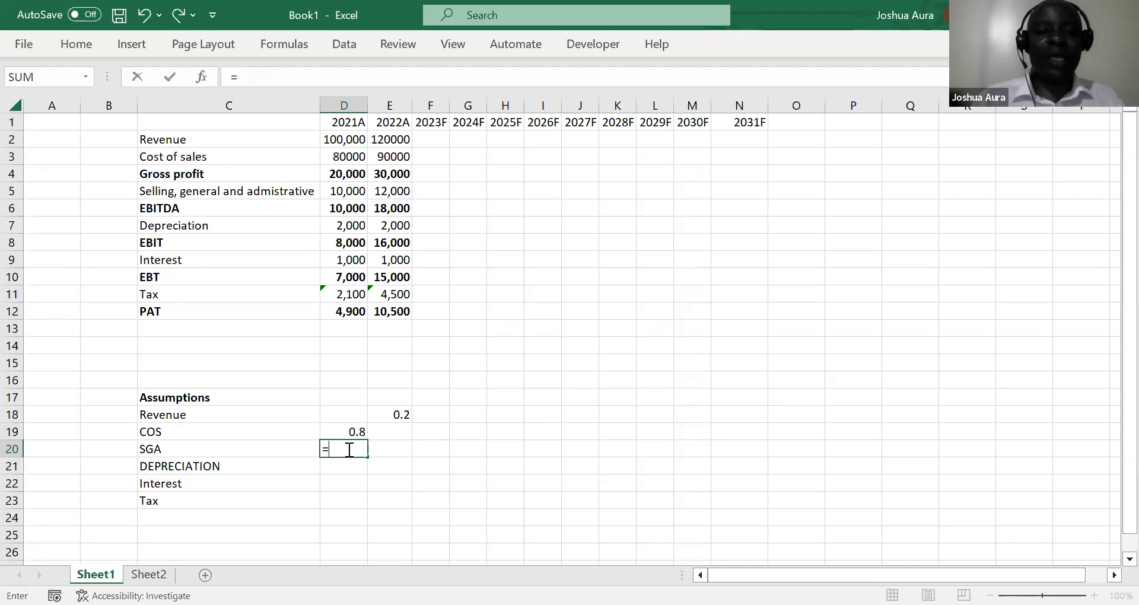
left_click(333, 192)
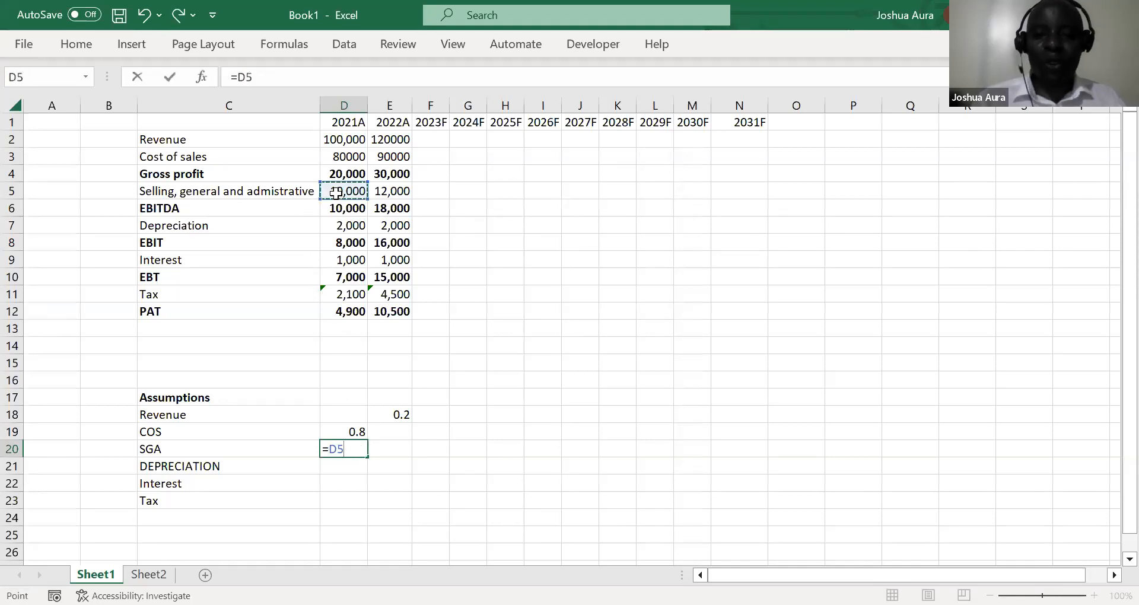
type("/")
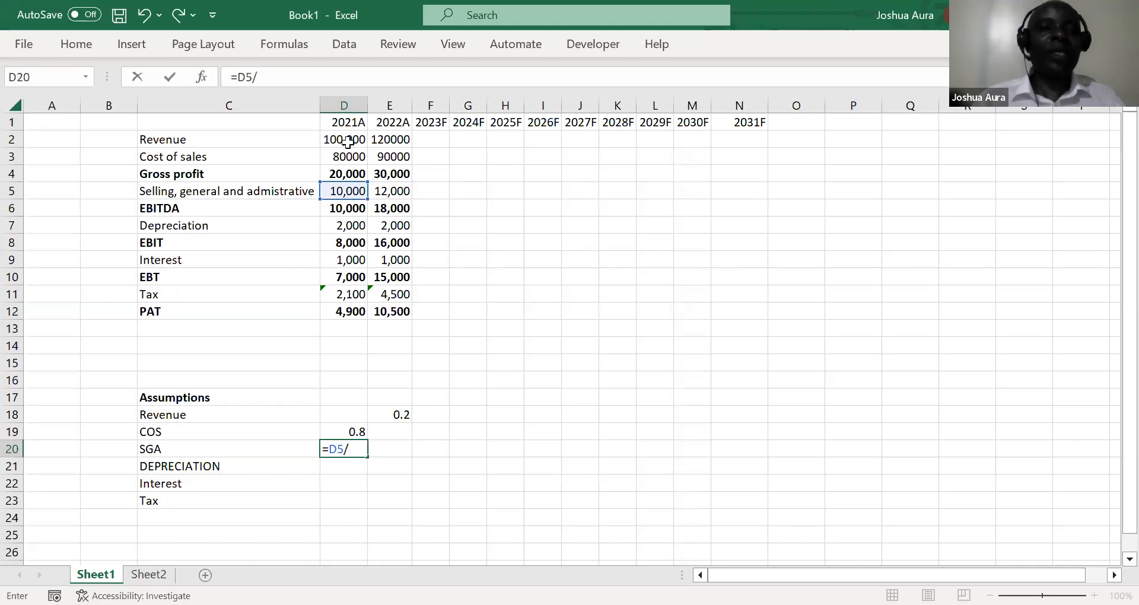
left_click(348, 141)
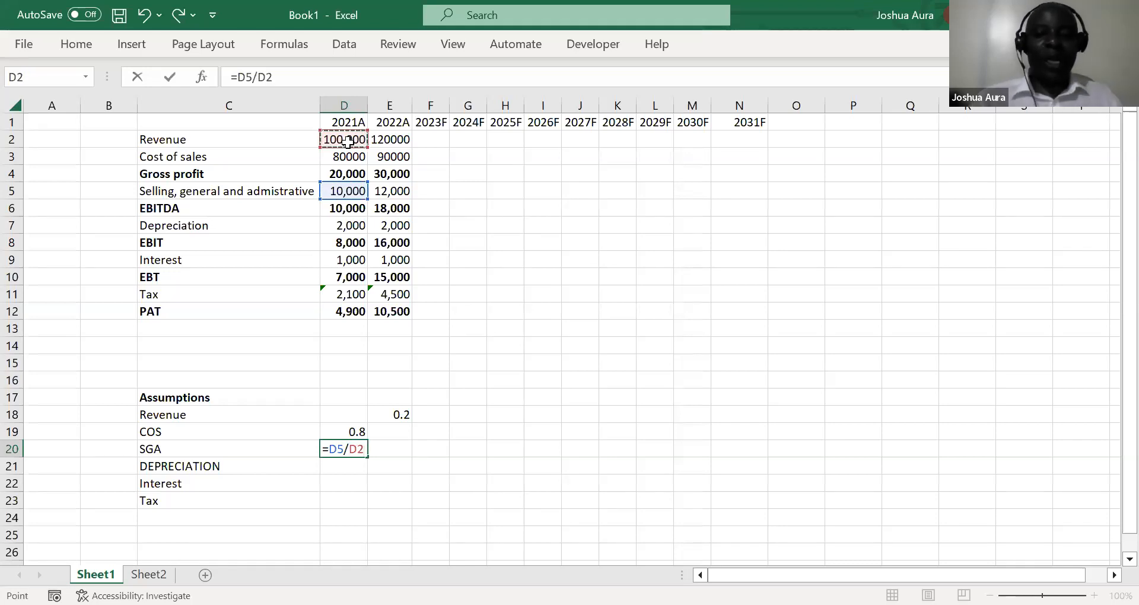
key("Return")
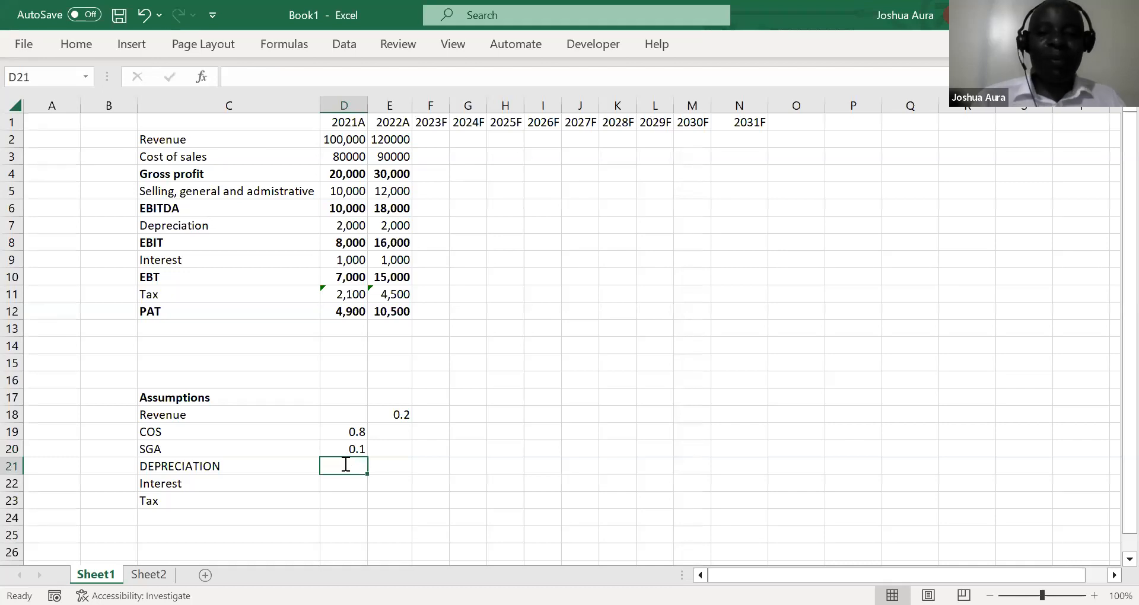
Link the 2021 depreciation assumption in D21 to the income statement with =D7
type("=")
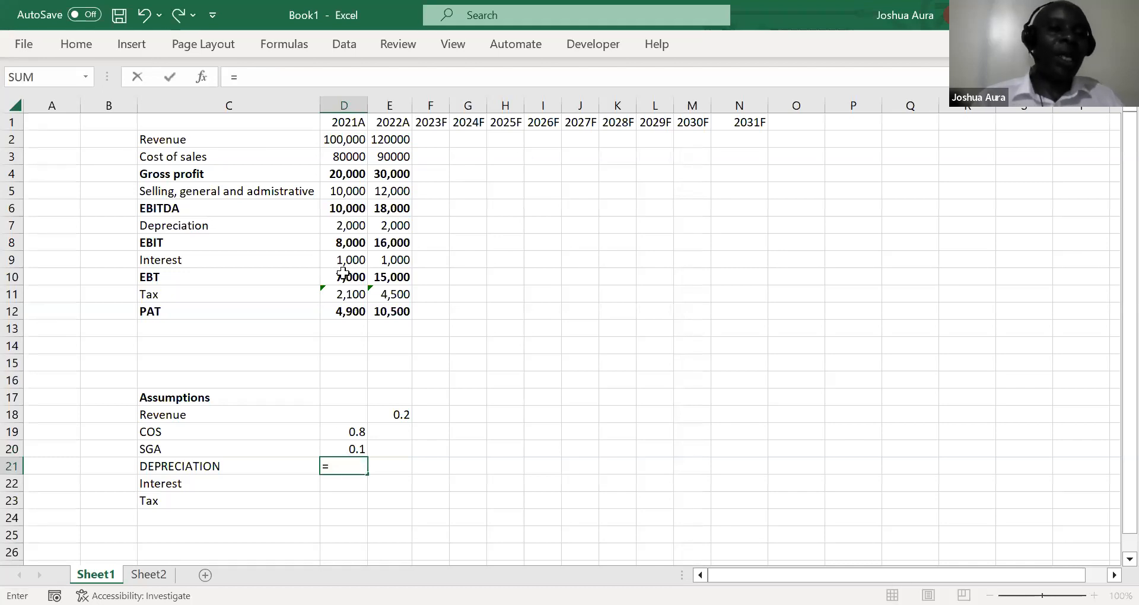
left_click(354, 230)
key("Return")
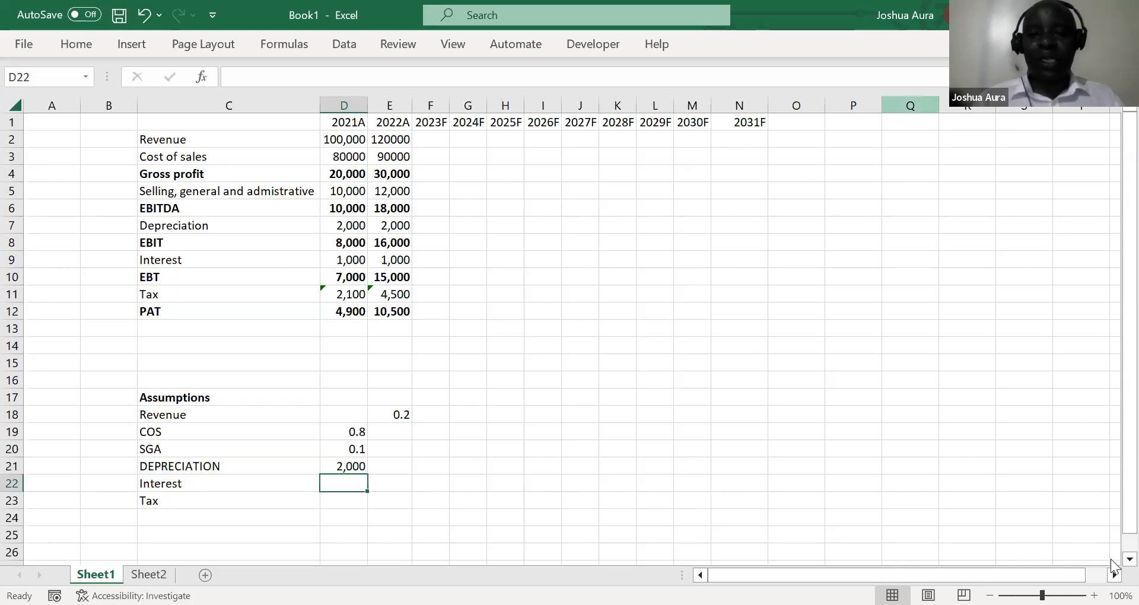
Link the 2021 interest assumption in D22 to the income statement with =D9
scroll(841, 473, "down", 2)
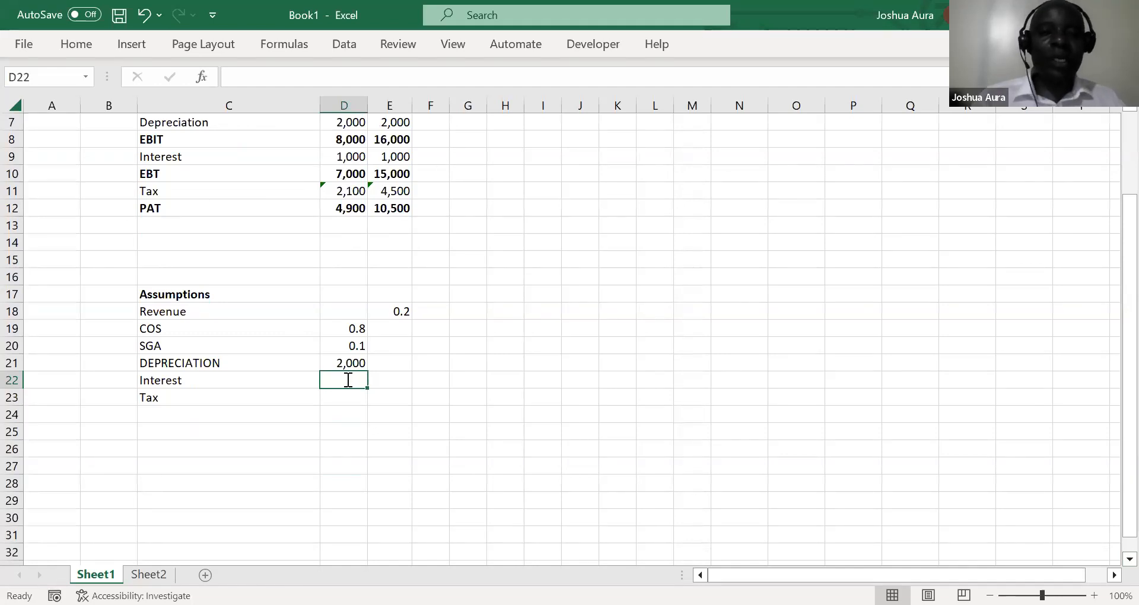
type("=")
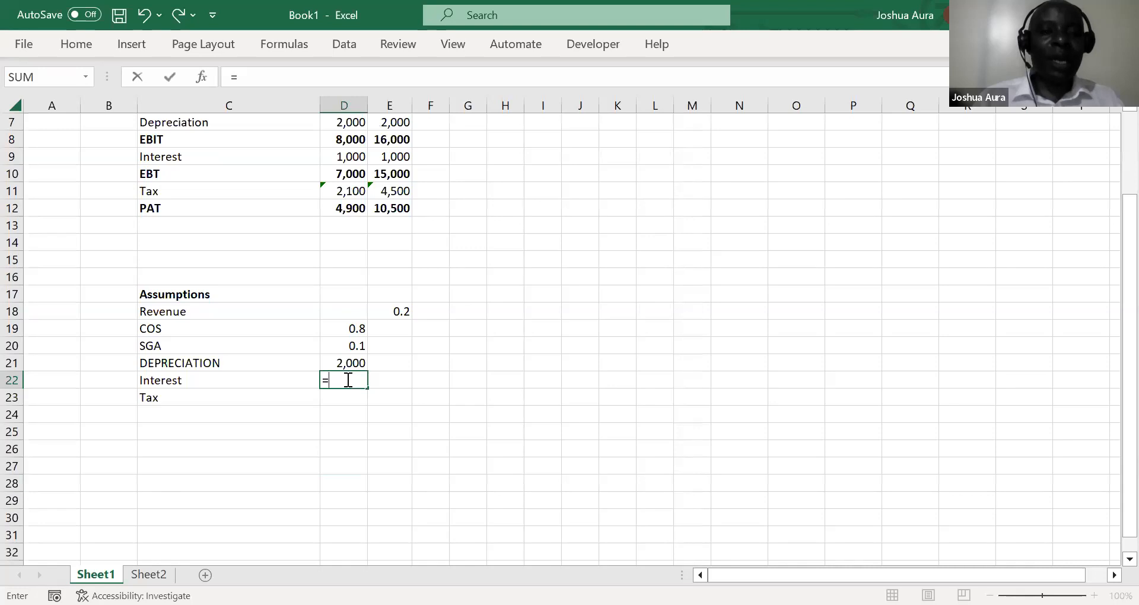
left_click(352, 157)
key("Return")
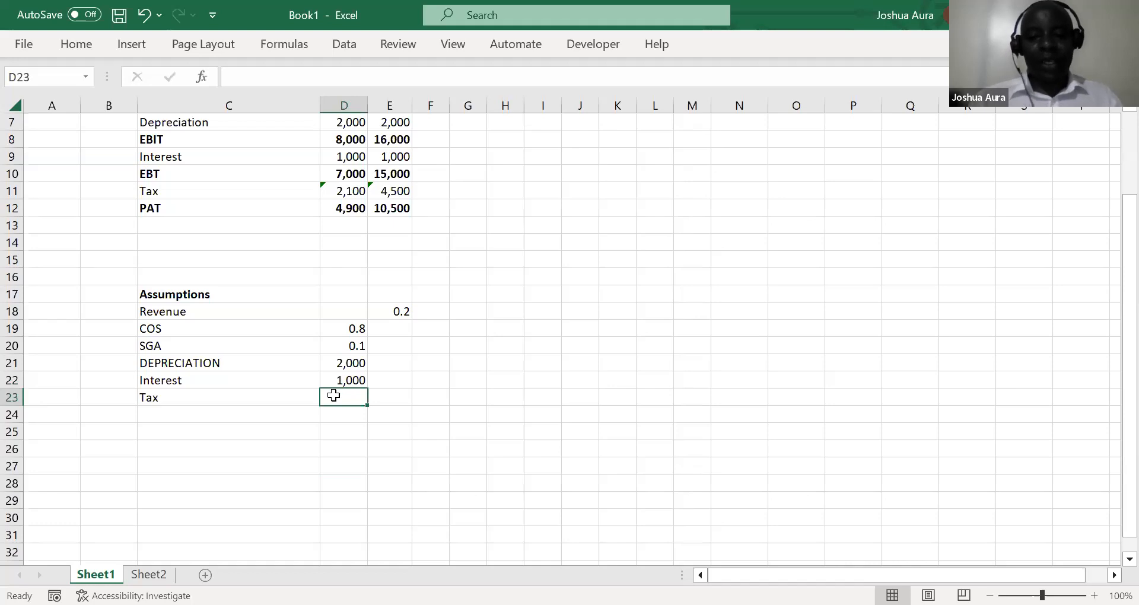
Enter the formula =D11/D10 in D23 to express 2021 tax as a share of earnings before tax
type("=")
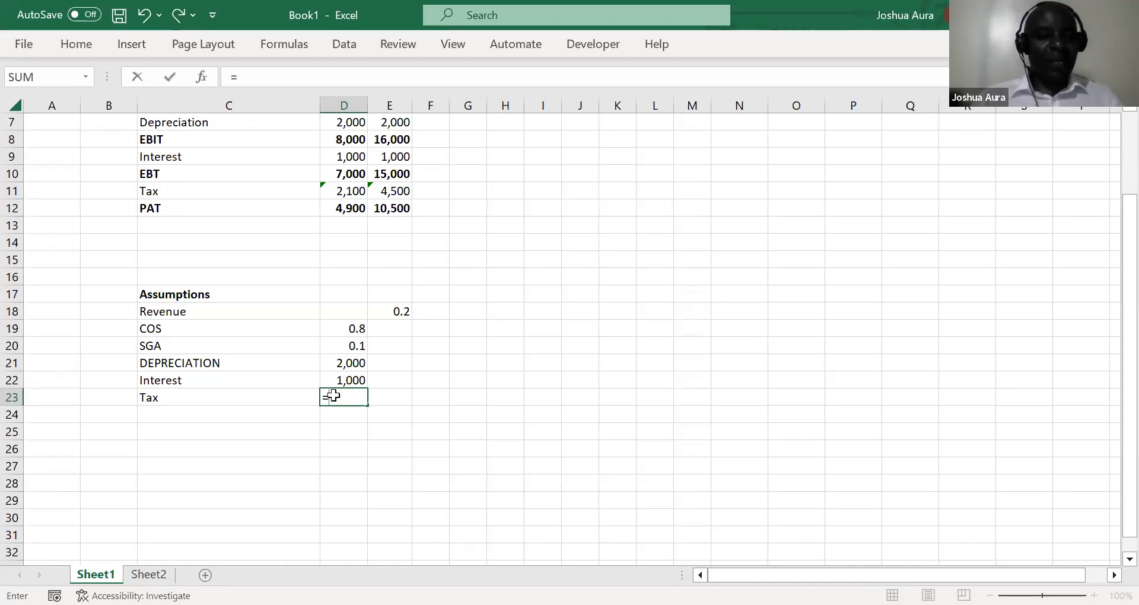
left_click(358, 192)
type("/")
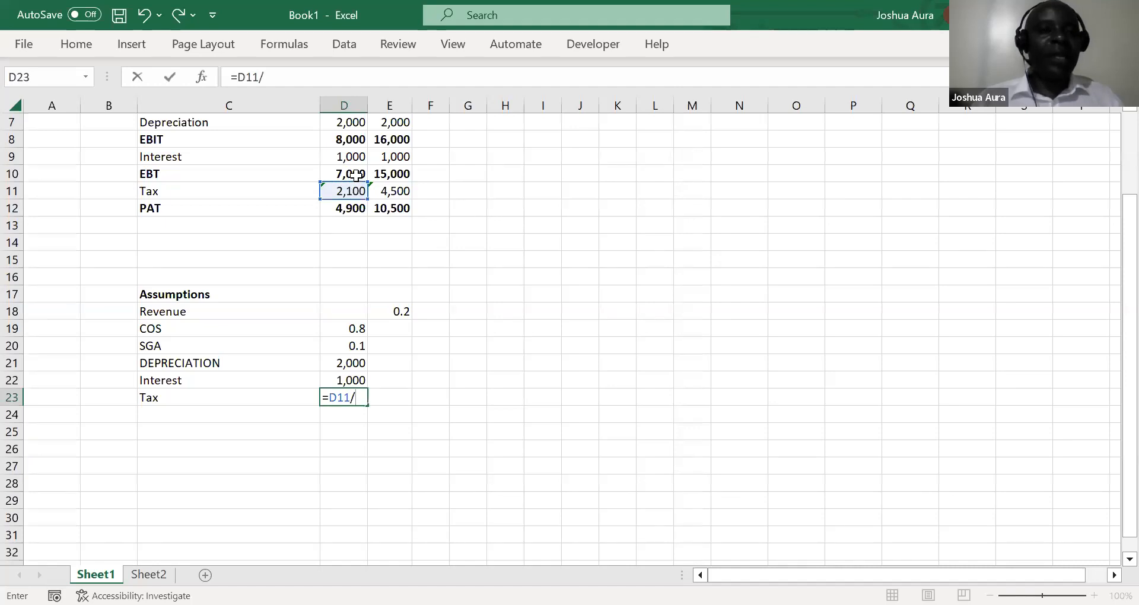
left_click(355, 175)
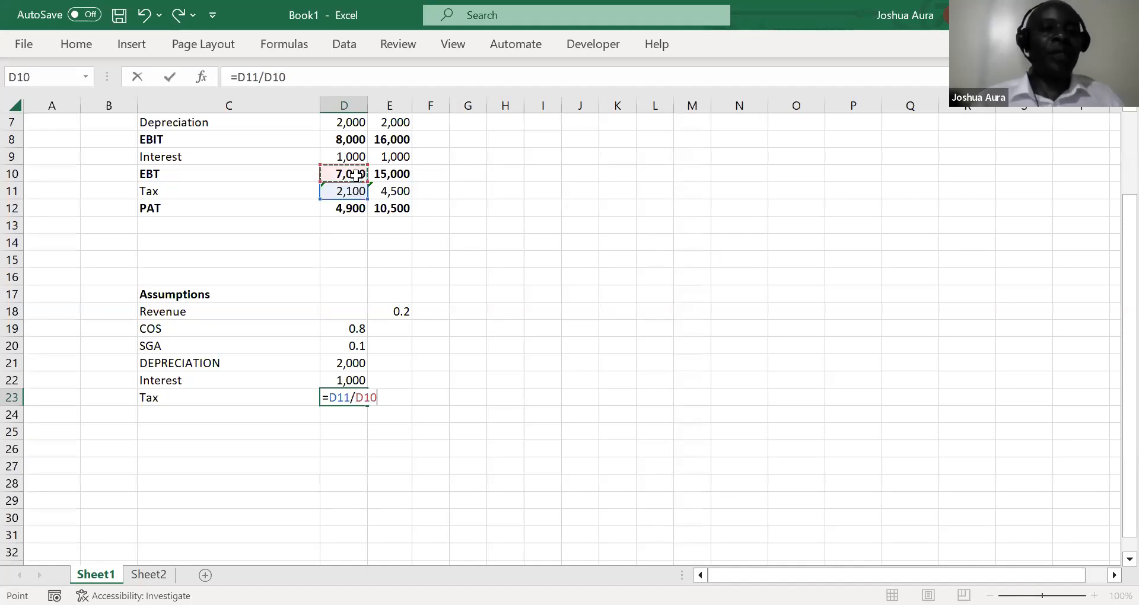
key("Return")
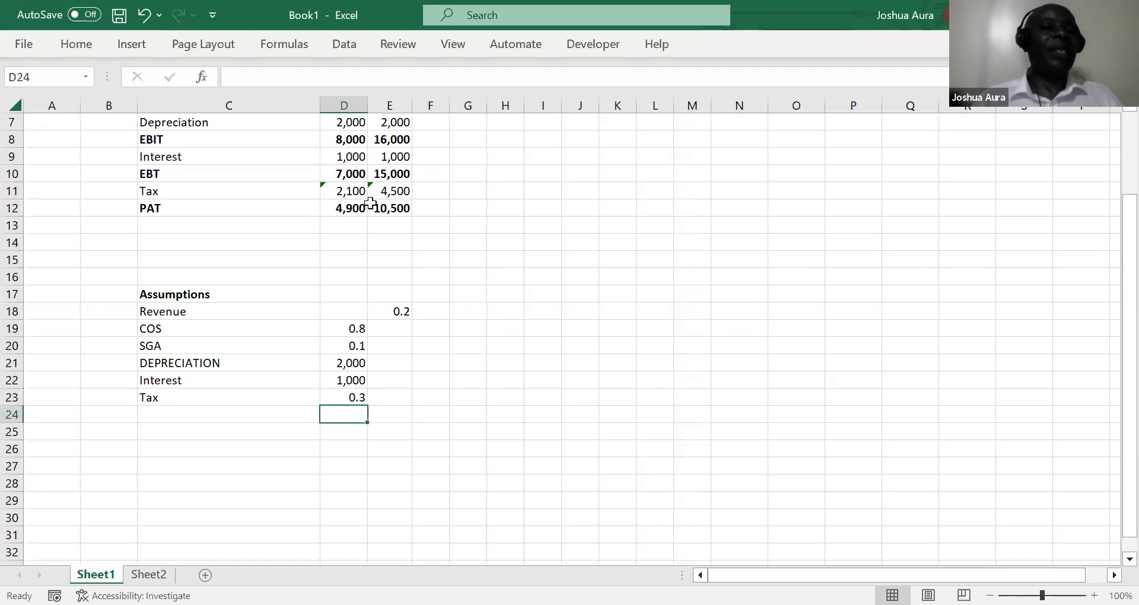
Fill the 2021 assumption formulas in D19:D23 across into the 2022 cells E19:E23
left_click(348, 326)
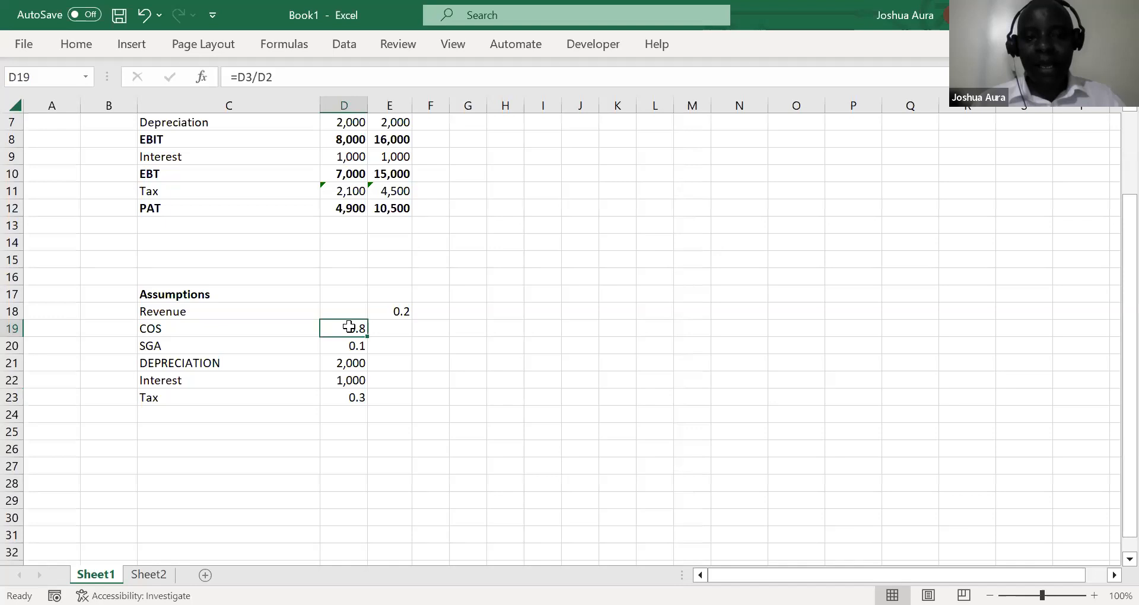
key("ctrl+shift+Down")
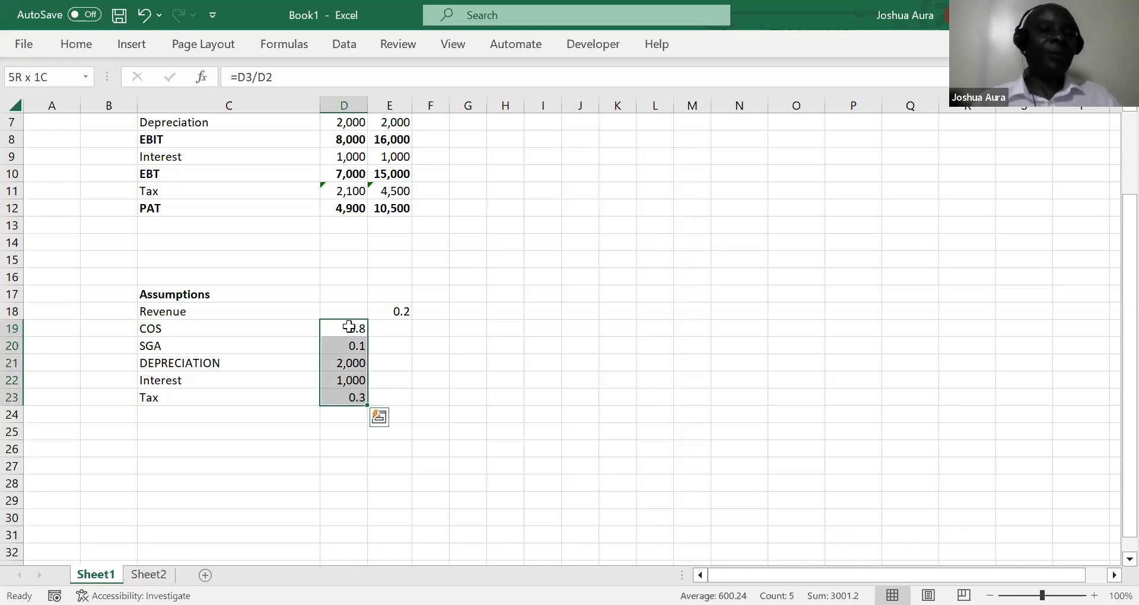
key("shift+Right")
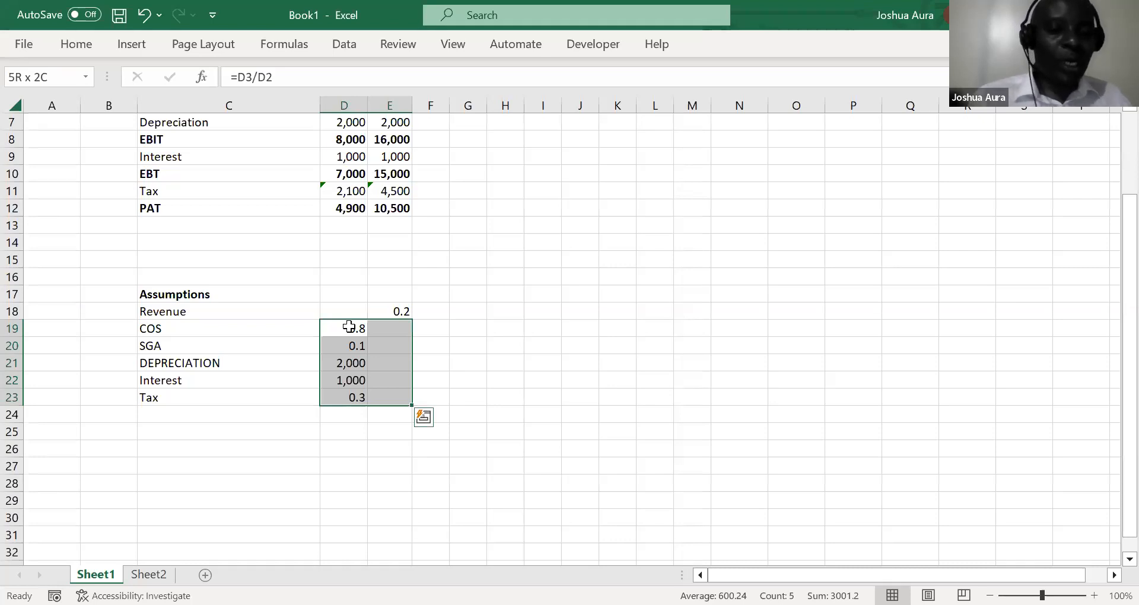
key("ctrl+r")
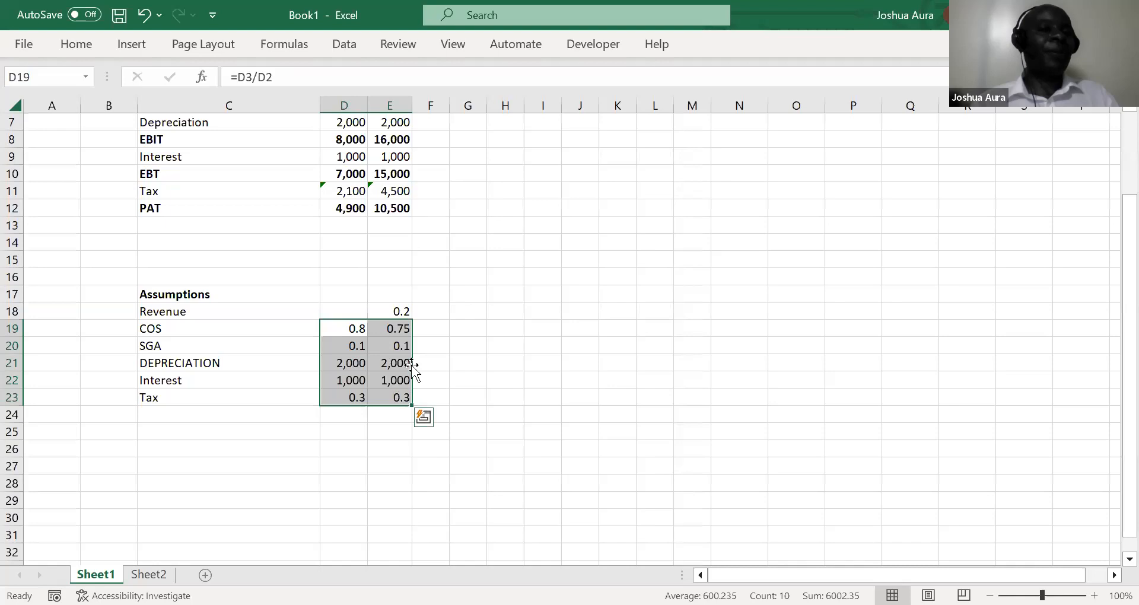
Apply the Number format to the whole of column F
left_click(439, 100)
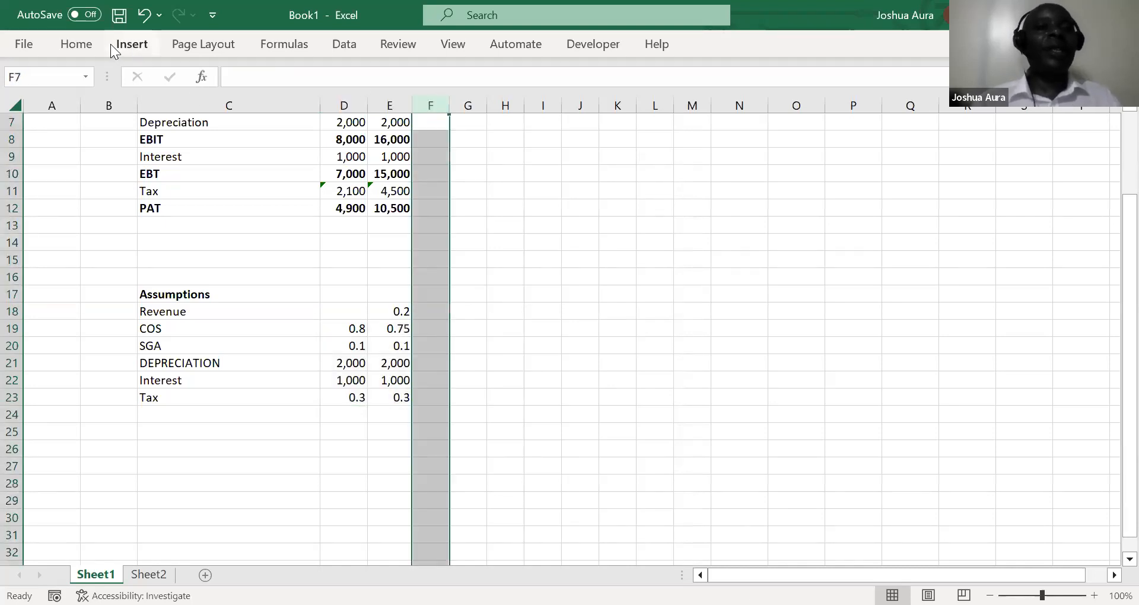
left_click(85, 43)
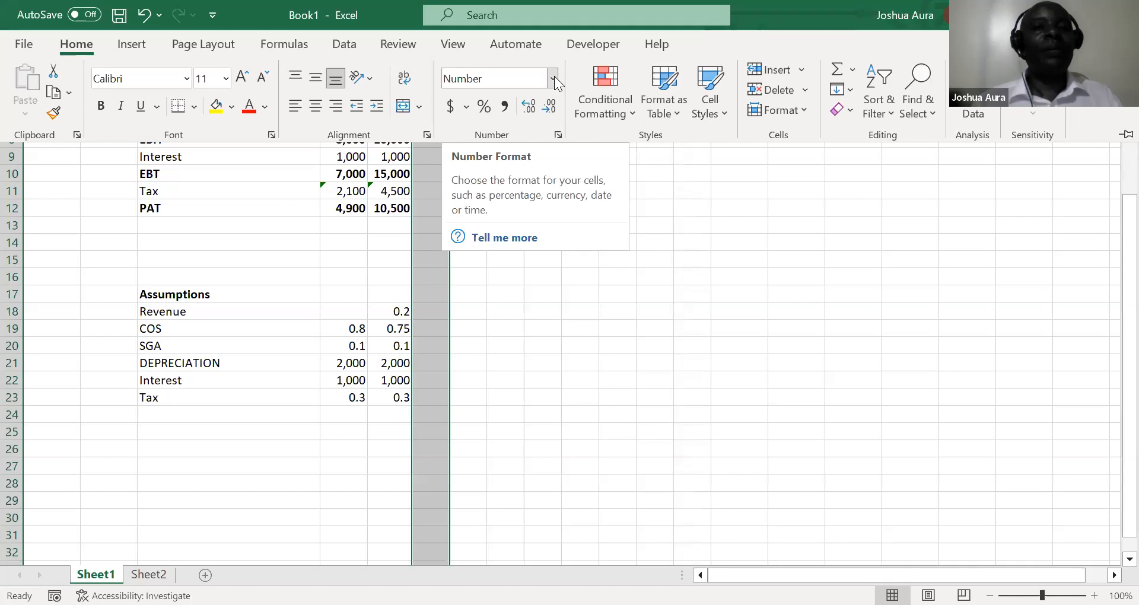
left_click(554, 77)
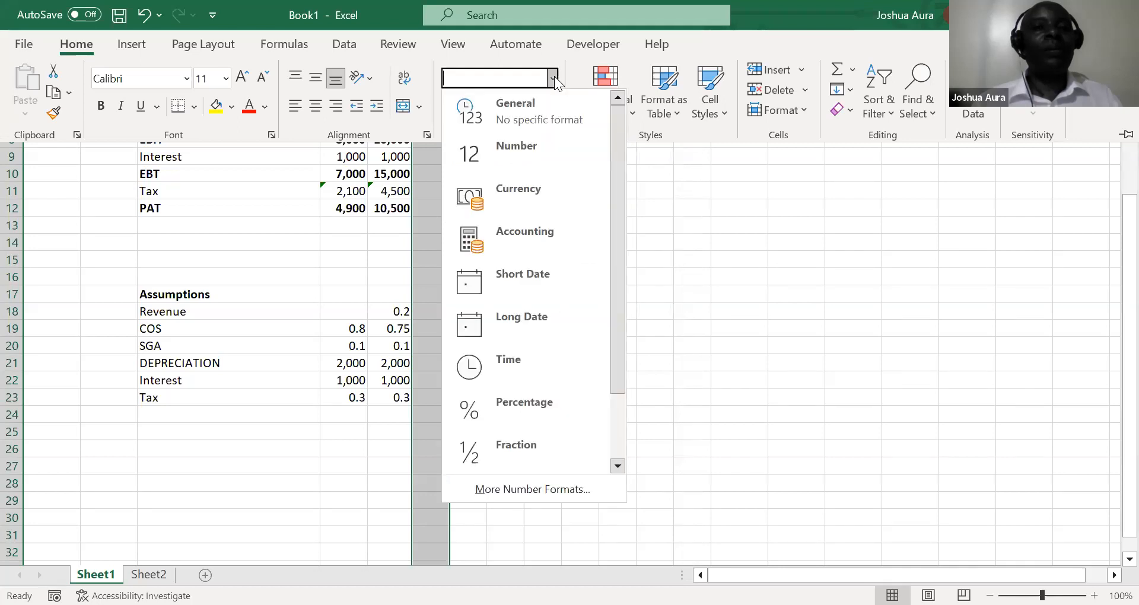
left_click(530, 148)
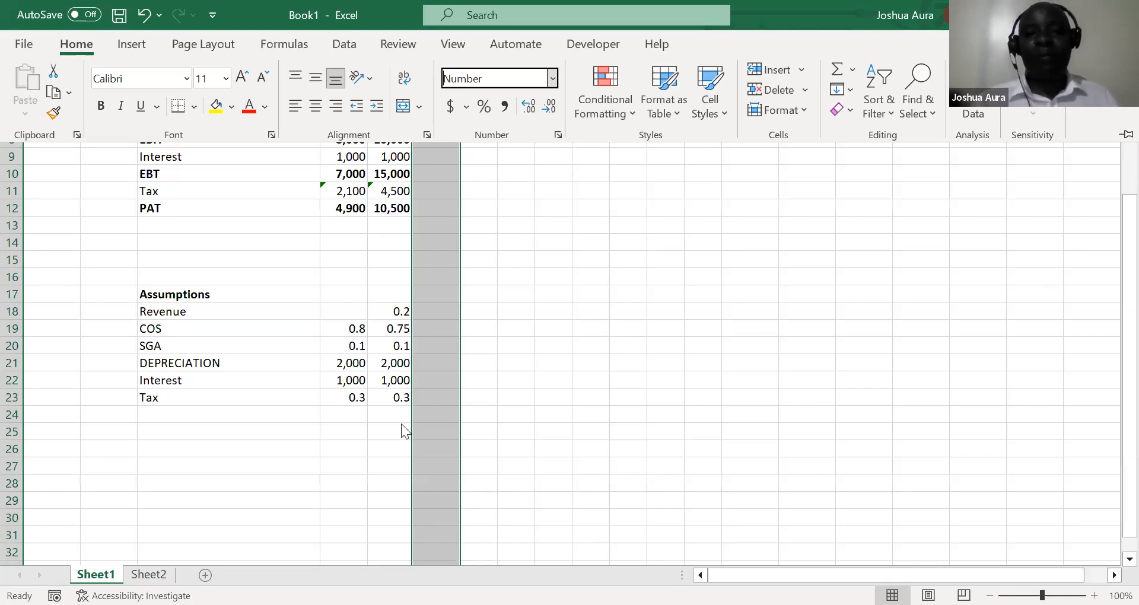
key("Escape")
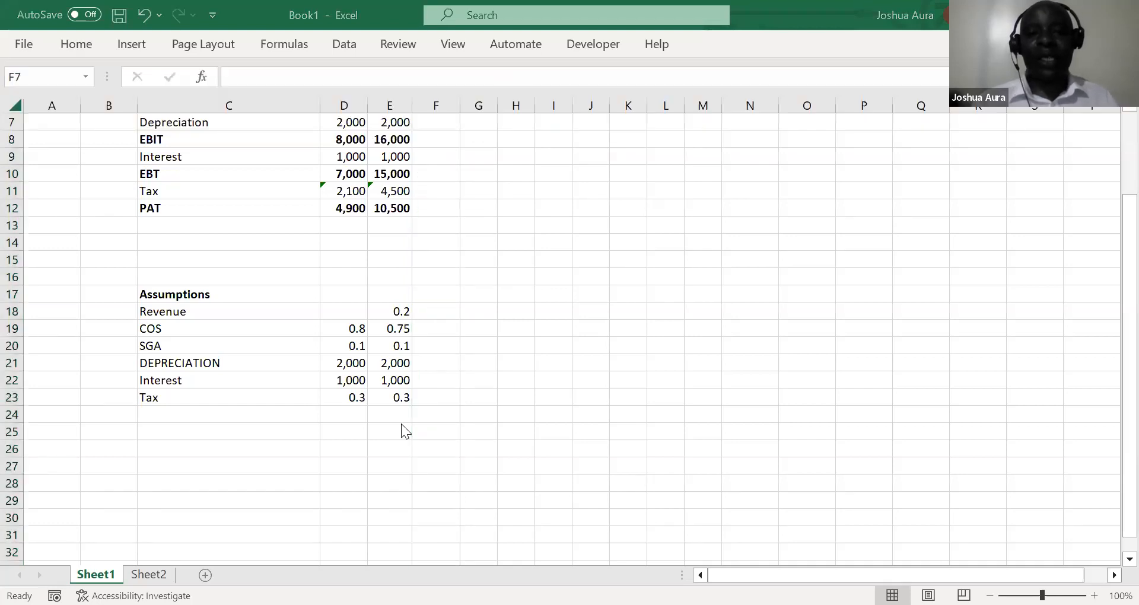
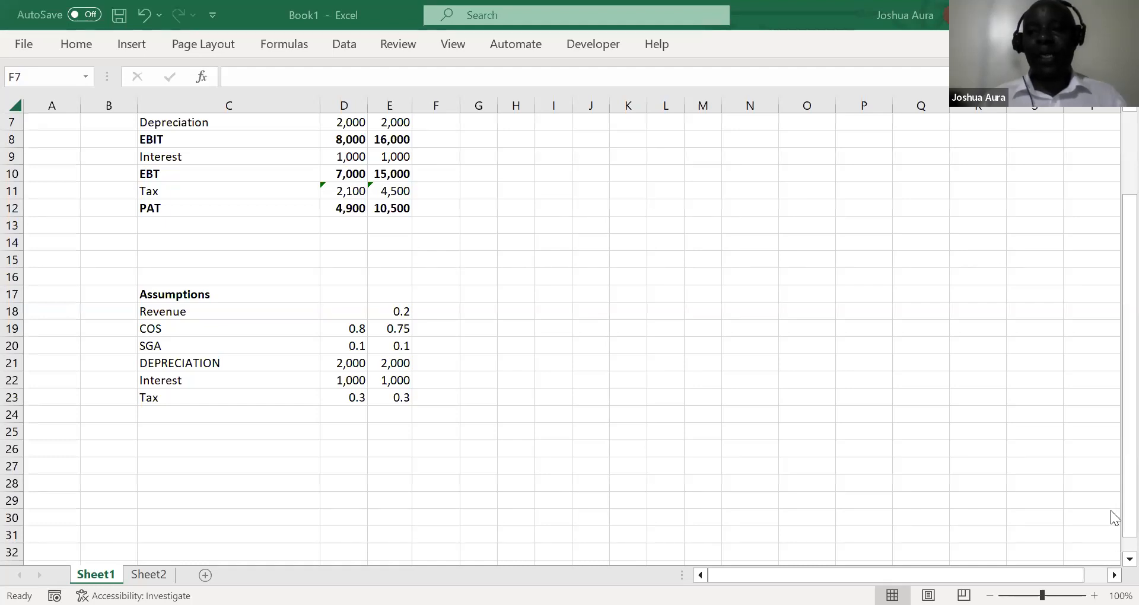
key("ctrl+space")
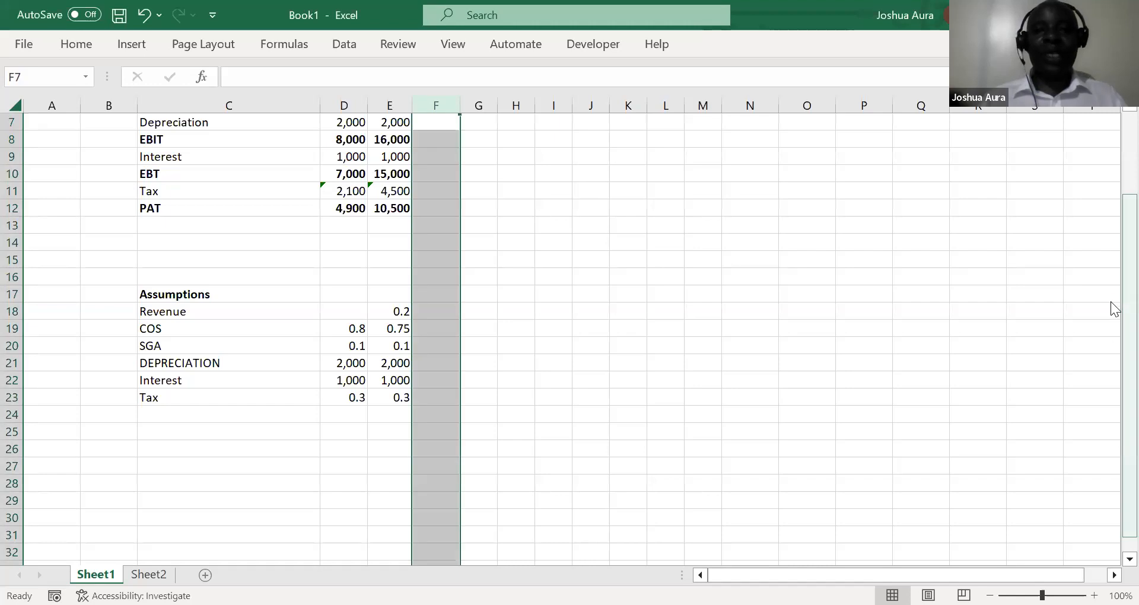
left_click_drag(1110, 258, 1111, 206)
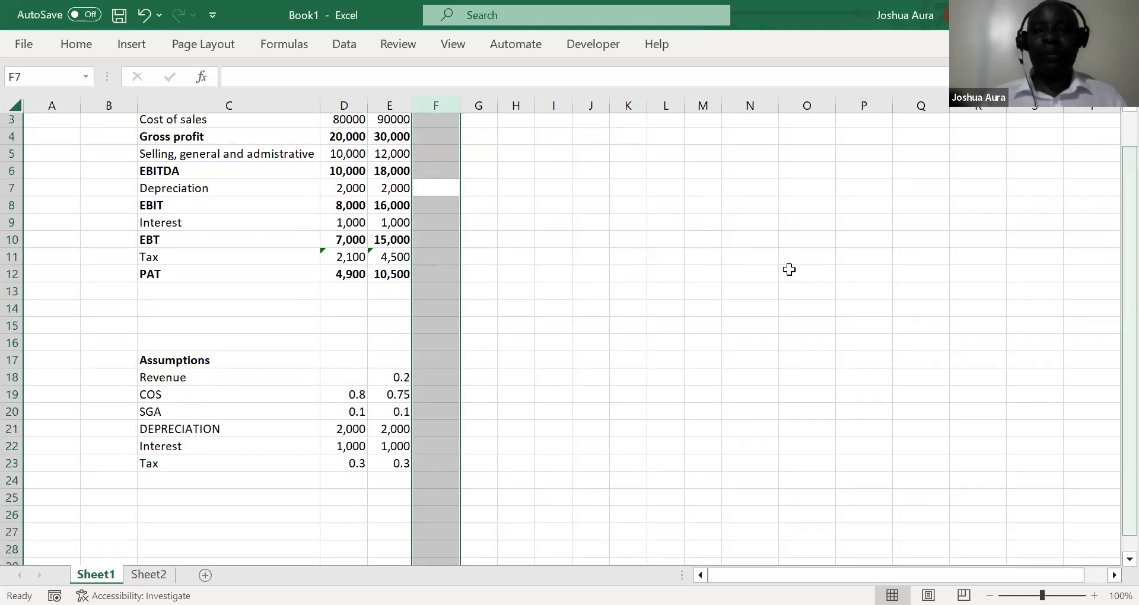
left_click(360, 393)
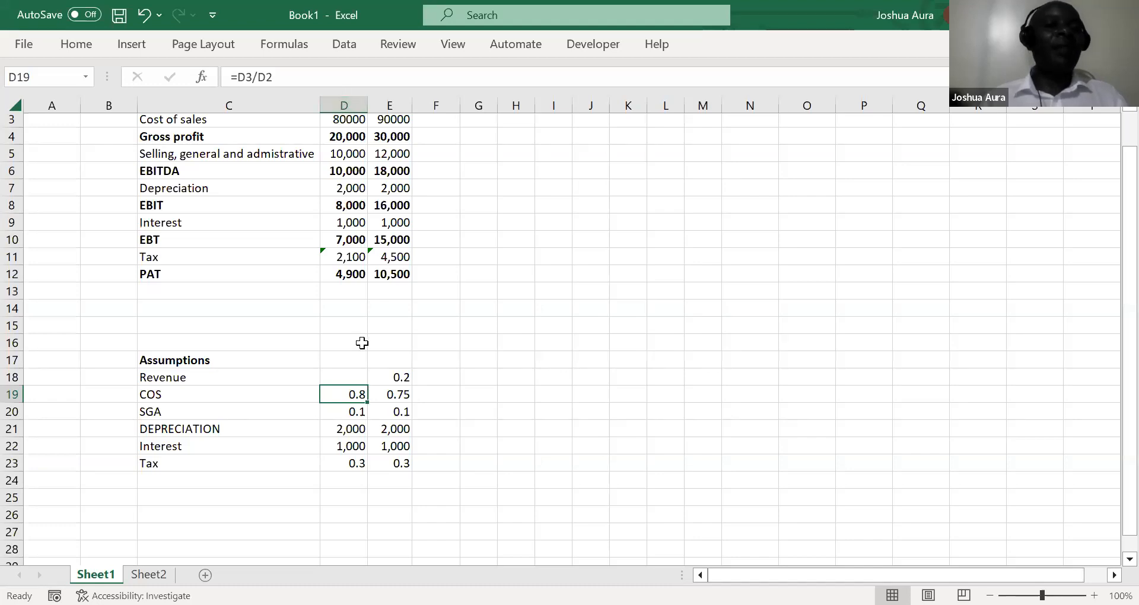
Re-enter the 2021 tax assumption in D23 as =D11/D10, dividing tax by earnings before tax
left_click(354, 467)
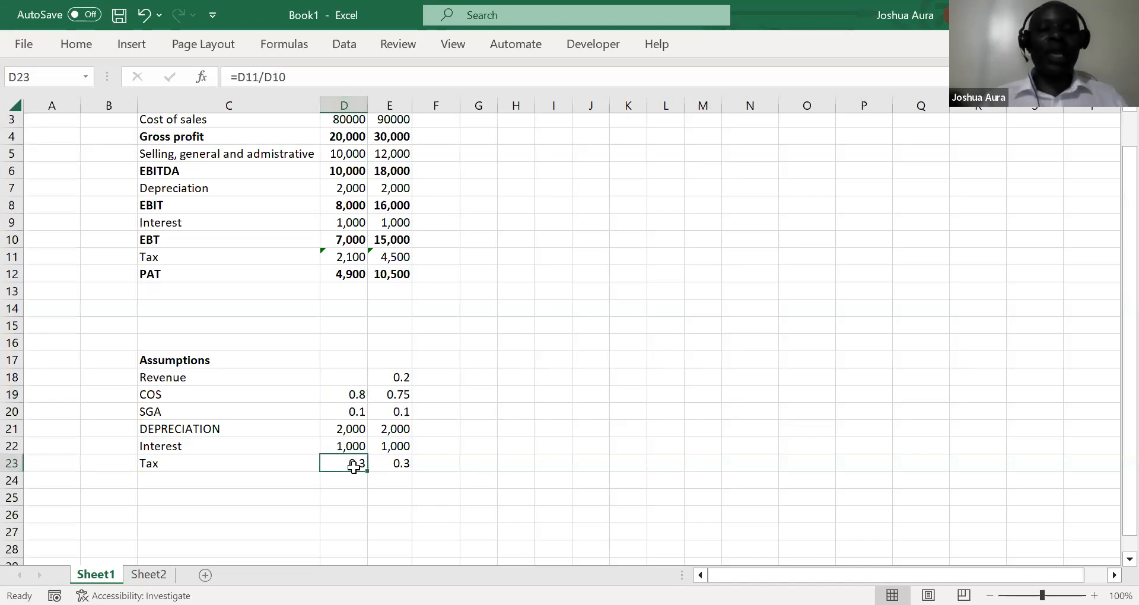
double_click(354, 467)
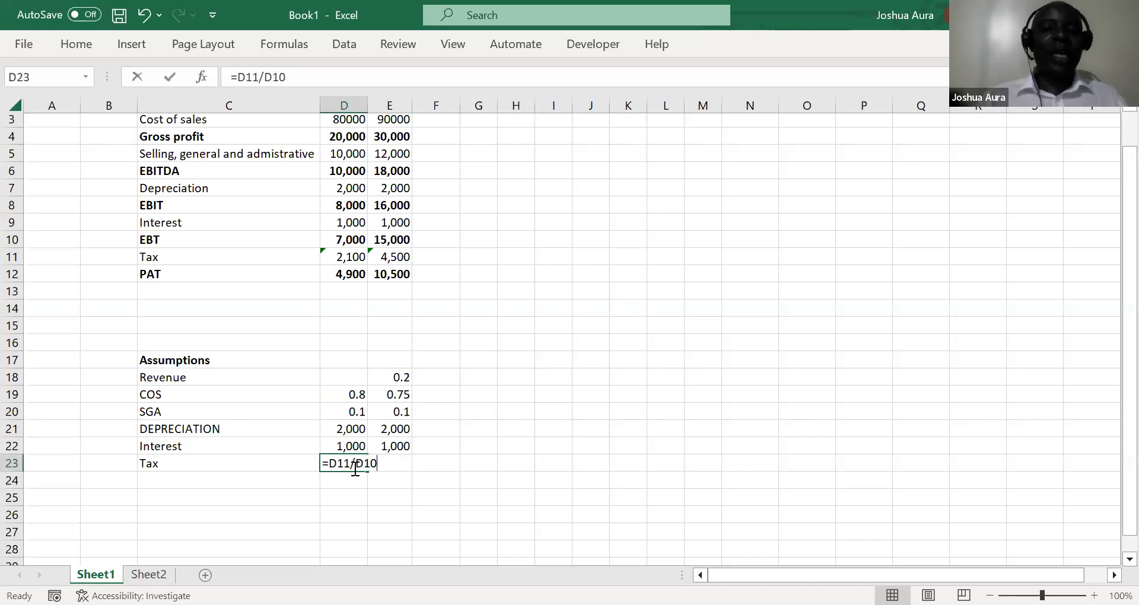
key("Escape")
type("=")
left_click(353, 258)
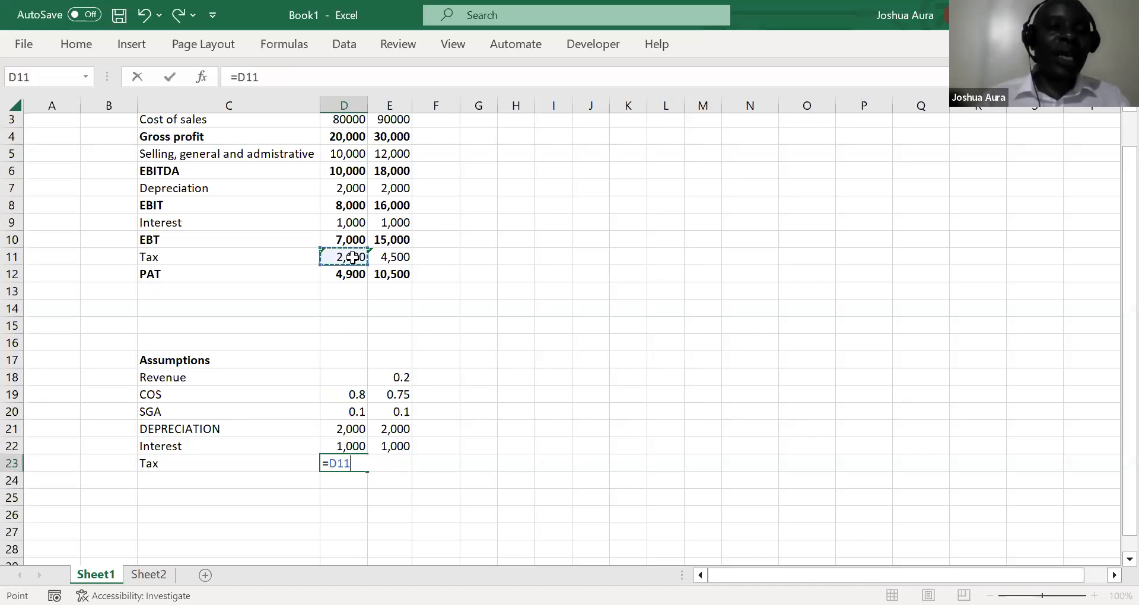
type("/")
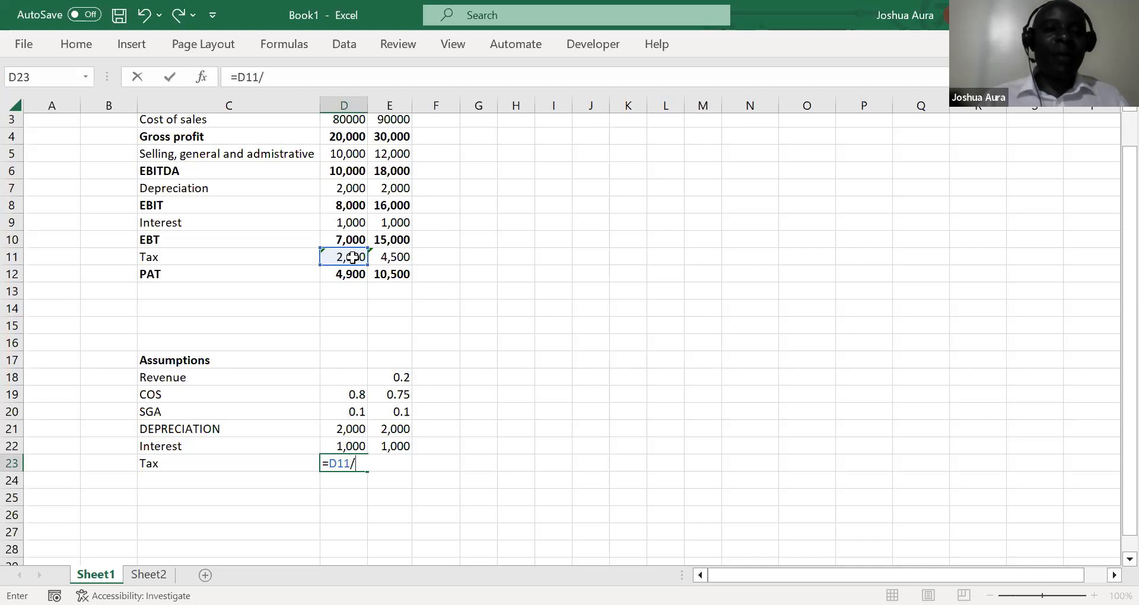
left_click(348, 241)
key("Return")
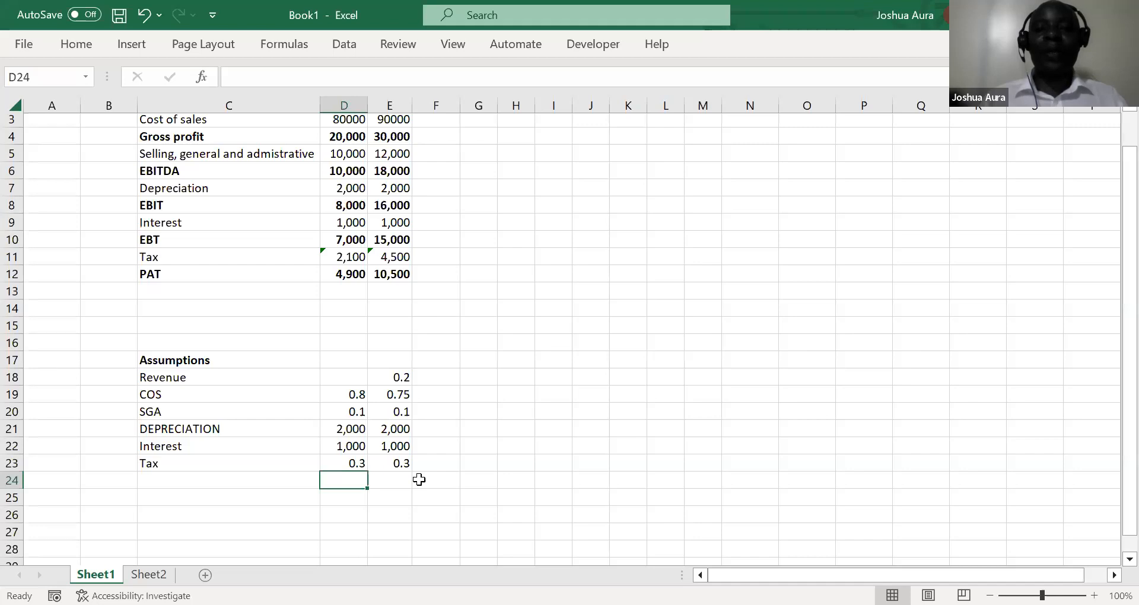
key("alt+Tab")
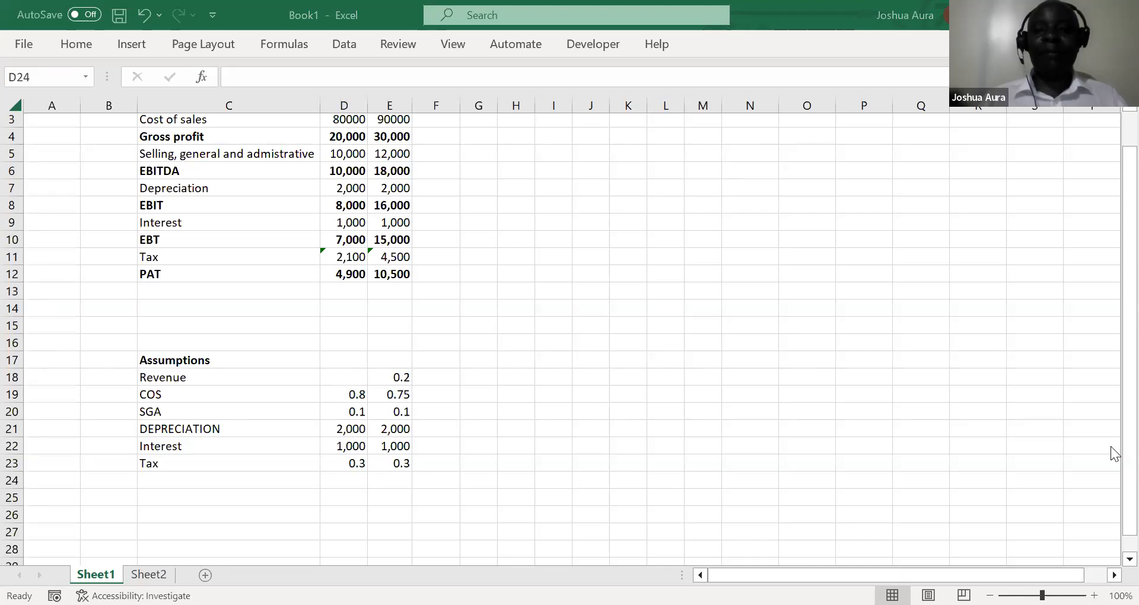
key("alt+Tab")
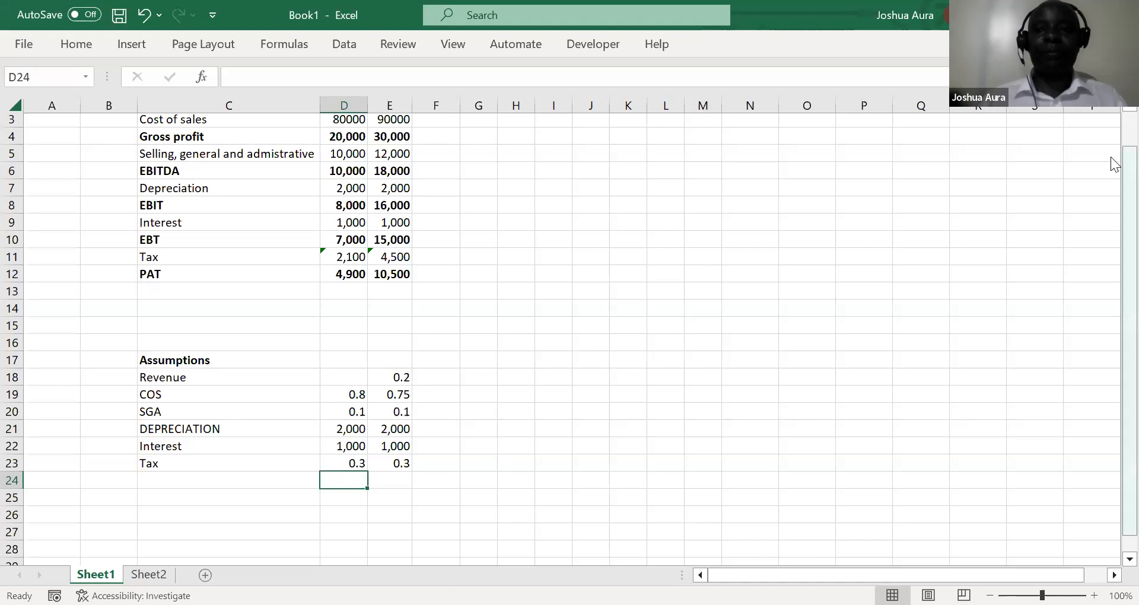
Re-enter the 2022 revenue growth assumption in E18 with the formula =E2/D2-1
left_click_drag(1110, 156, 1112, 112)
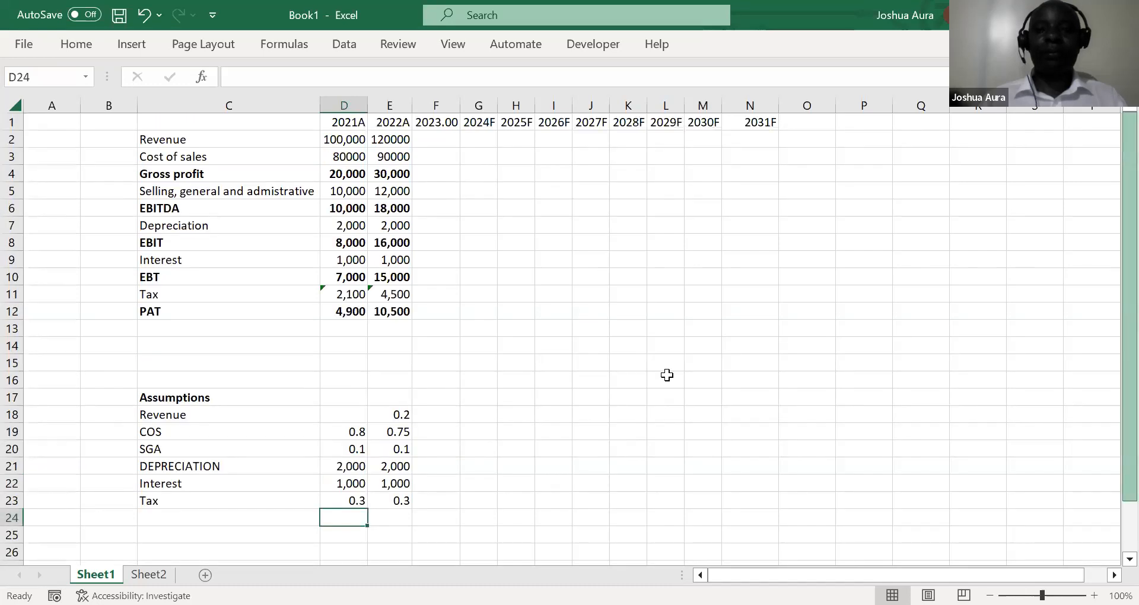
left_click(394, 415)
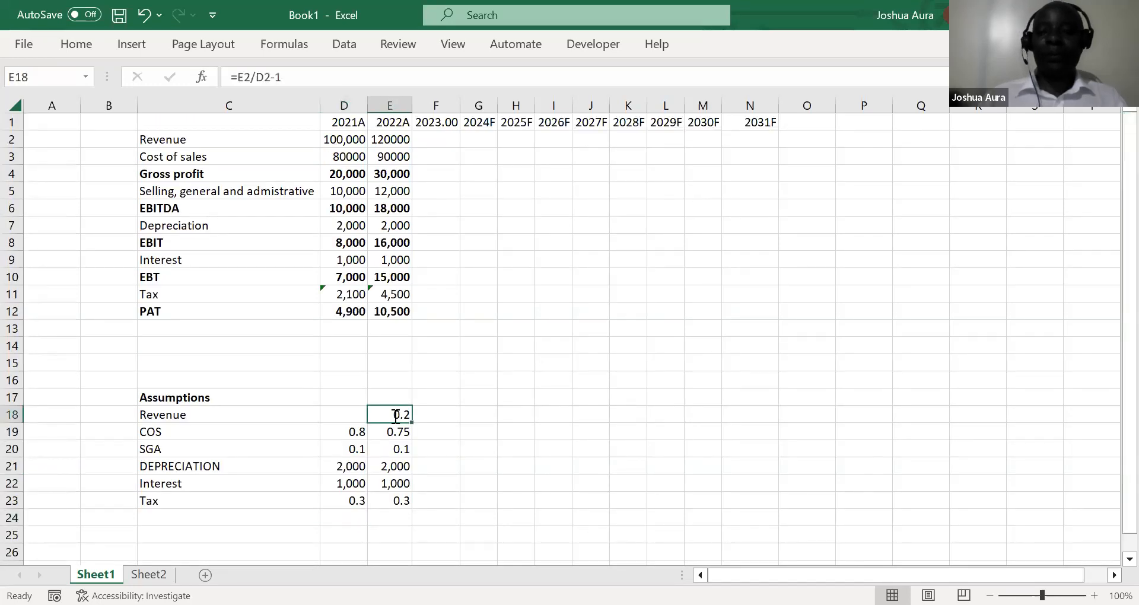
type("=")
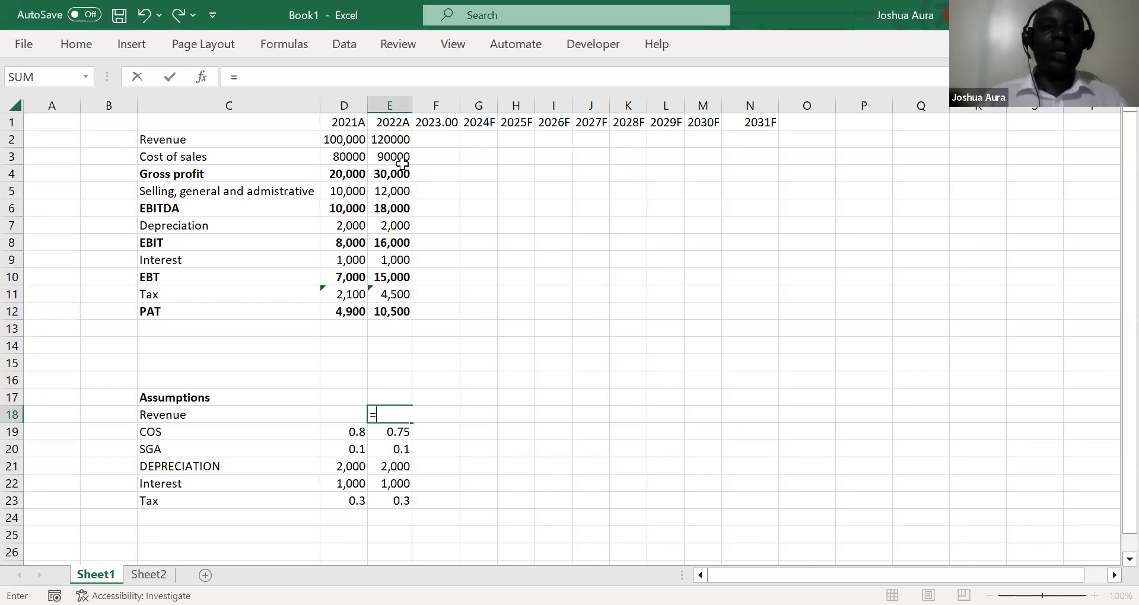
left_click(398, 140)
type("/")
left_click(340, 142)
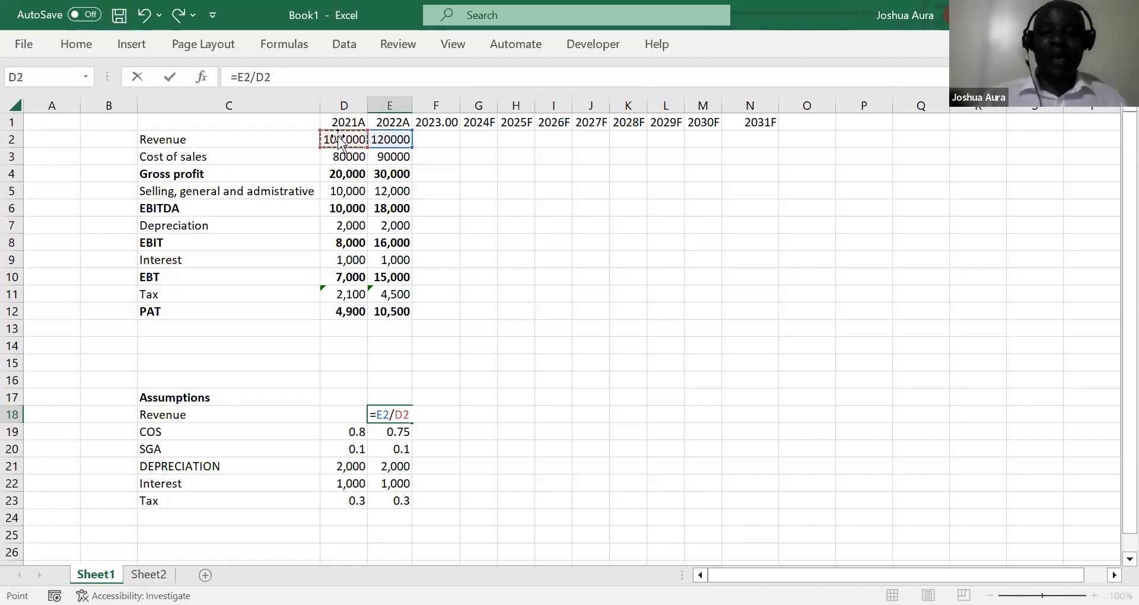
type("-1")
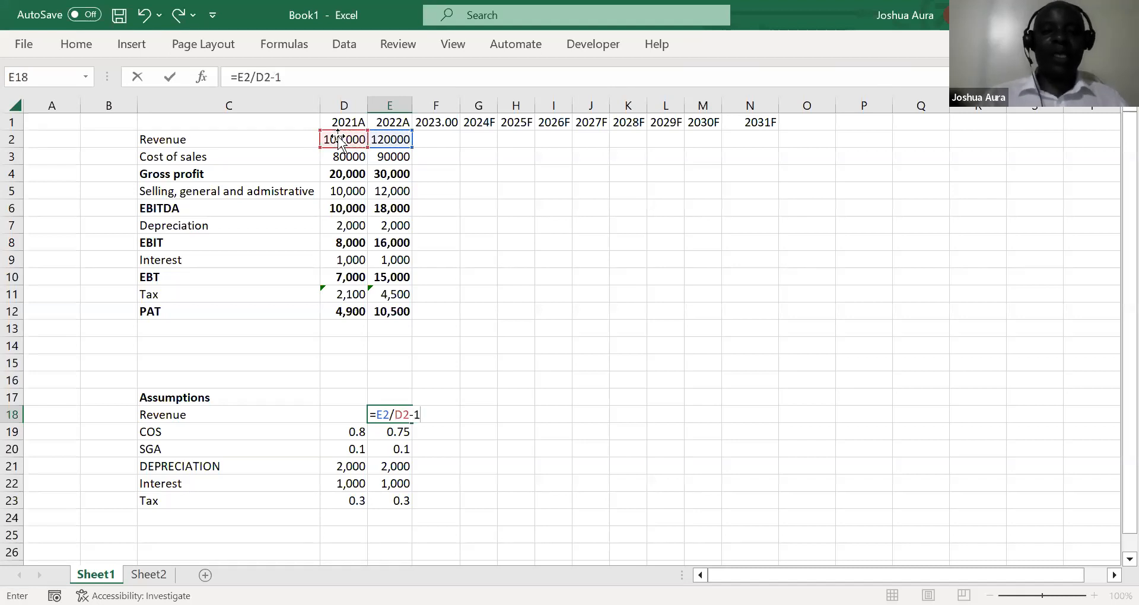
key("Return")
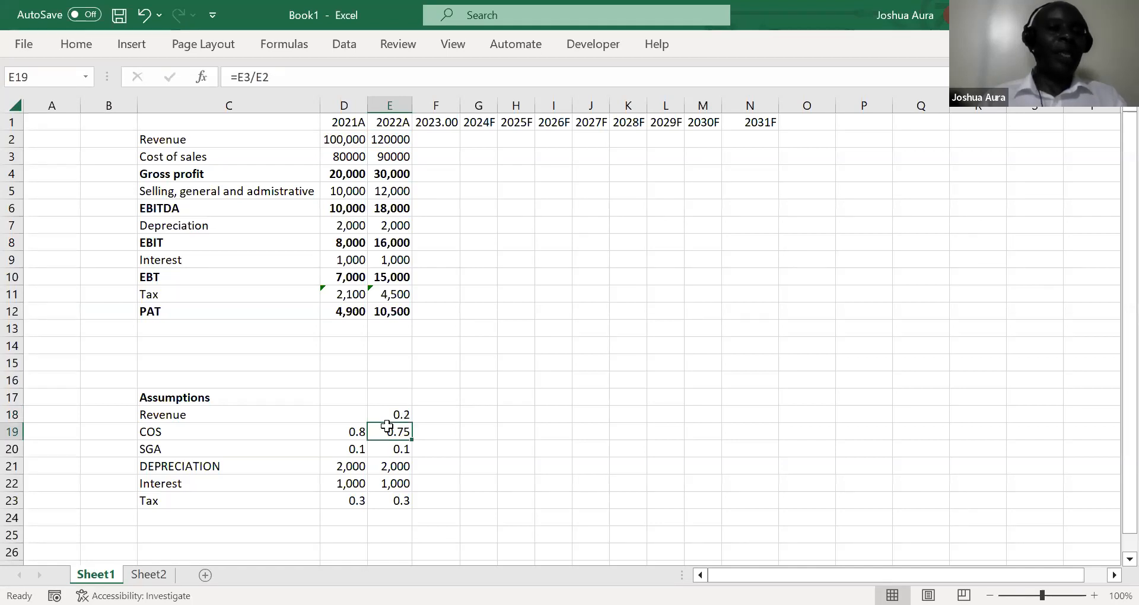
Clear the 2022 assumptions for COS, SGA, depreciation, interest and tax in E19:E23
left_click_drag(396, 432, 402, 464)
key("shift+Down")
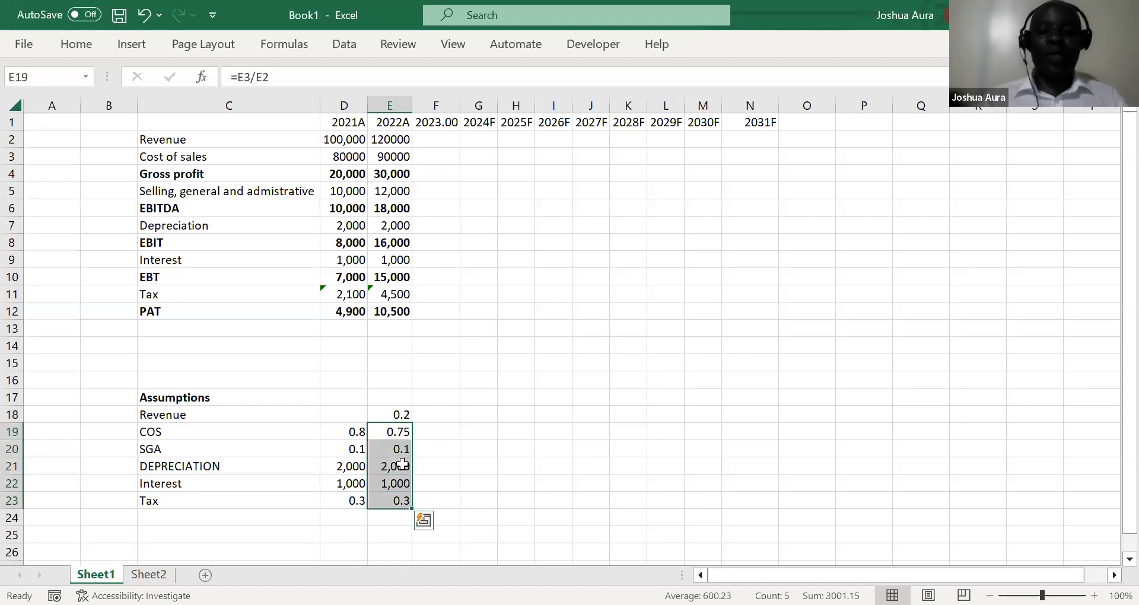
key("Delete")
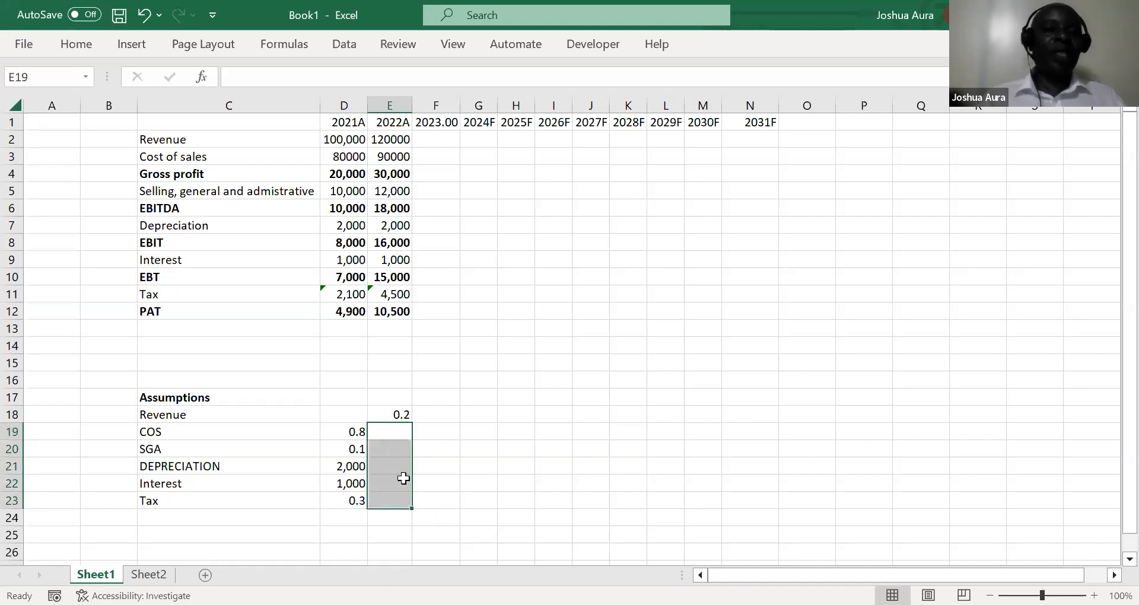
Fill the 2021 assumption formulas in D19:D23 across to the empty 2022 cells E19:E23
left_click(354, 431)
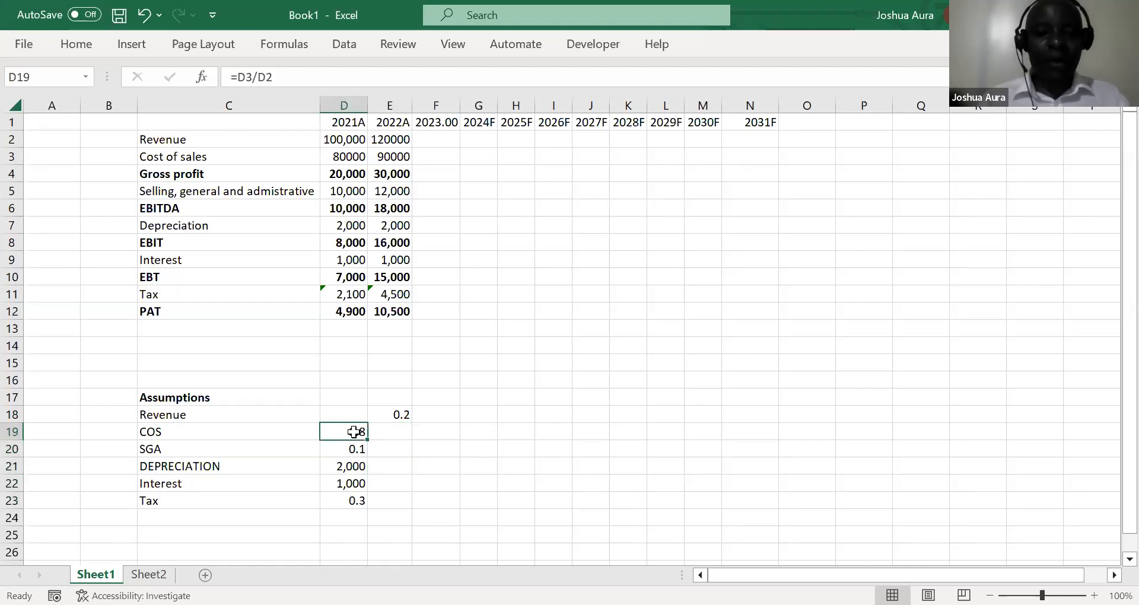
key("ctrl+shift+Down")
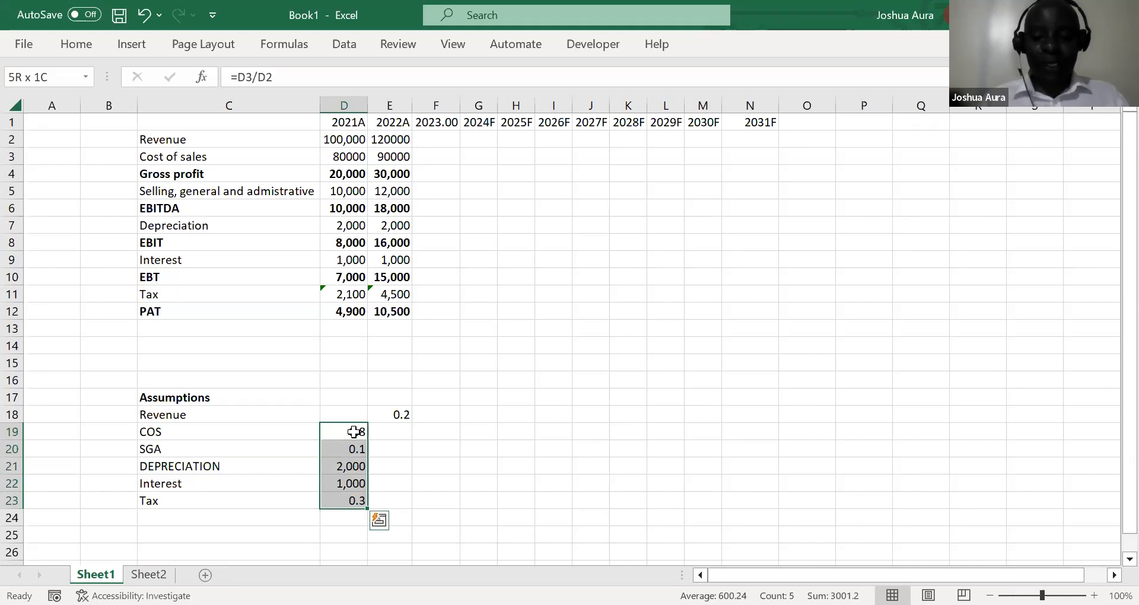
key("shift+Right")
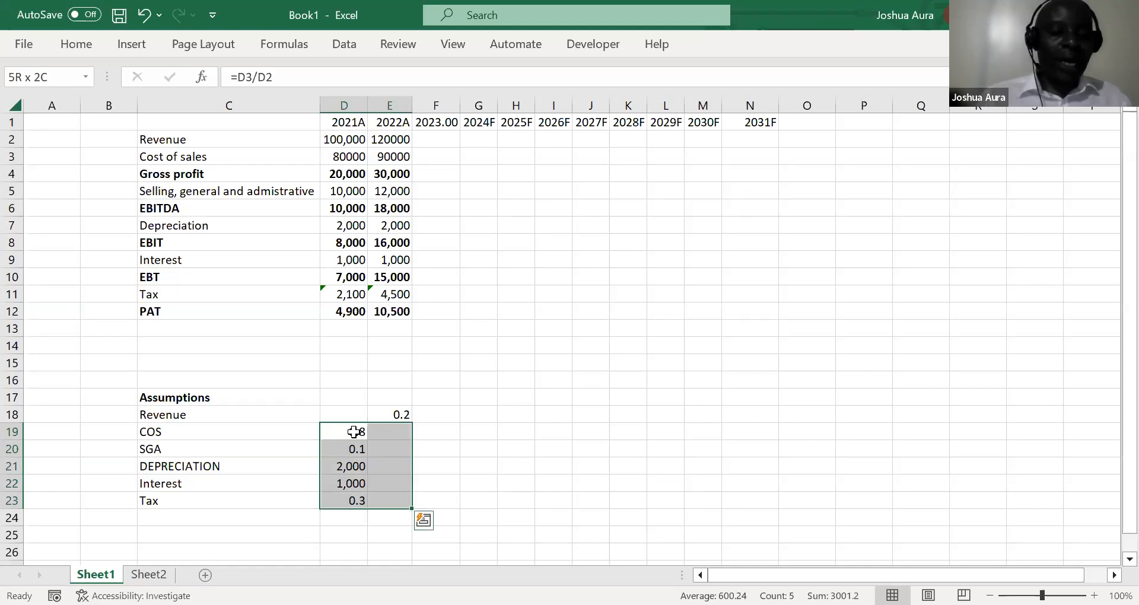
key("ctrl+r")
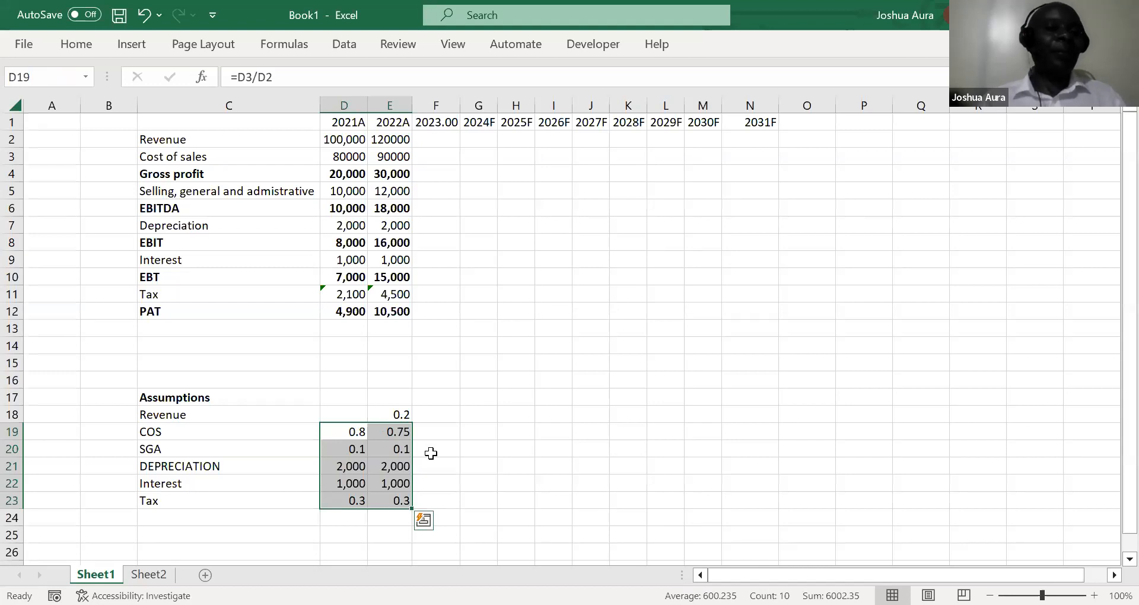
Add the heading Average in F17, beside the assumption columns
left_click(436, 400)
type("Ave")
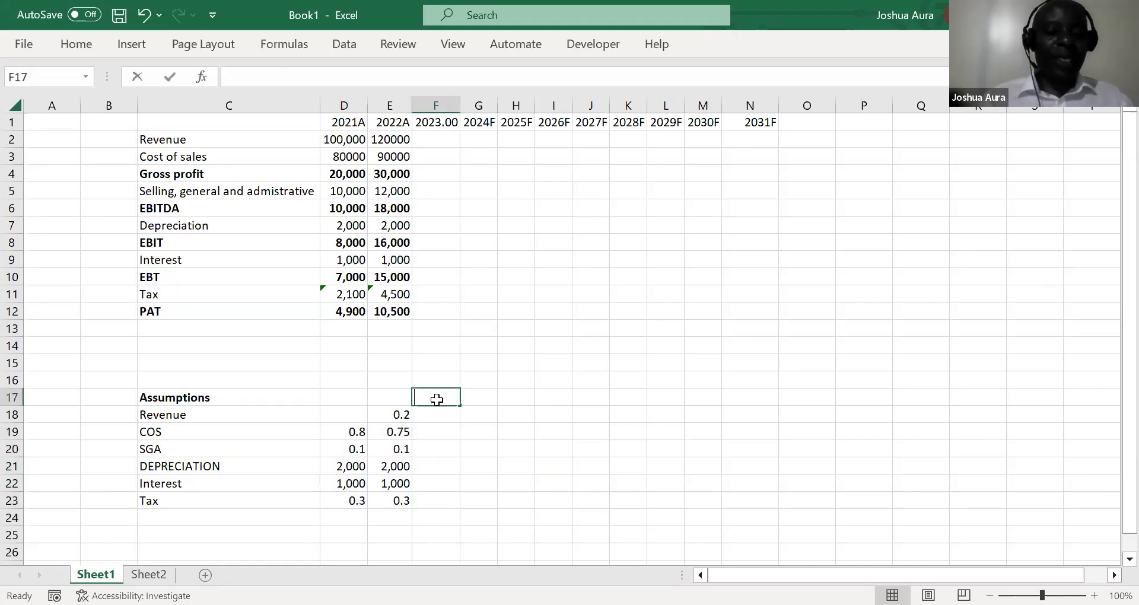
type("ra")
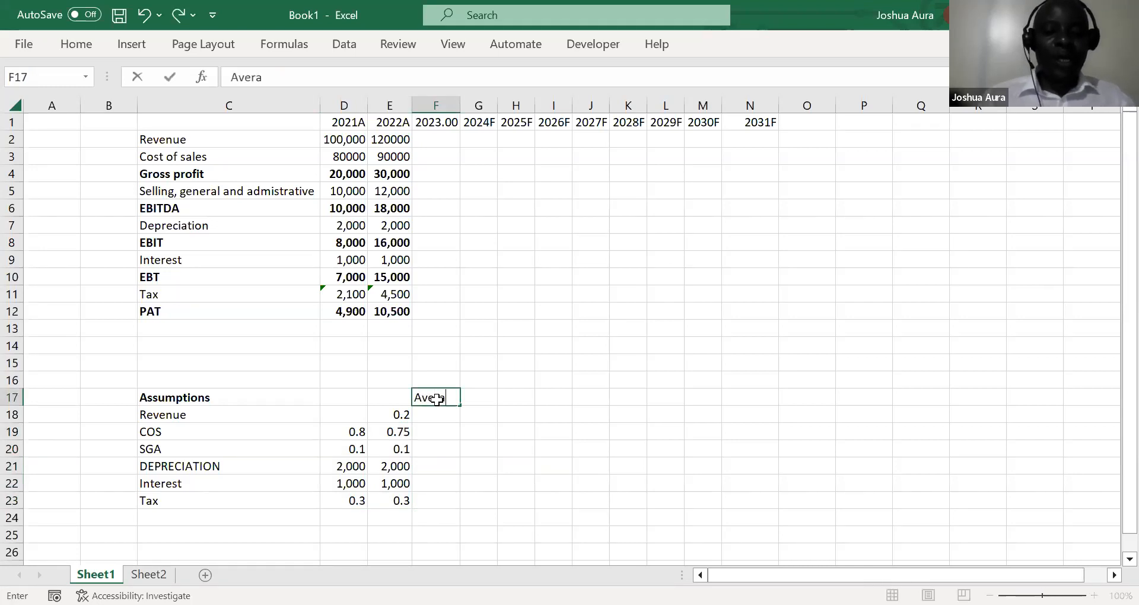
type("ge")
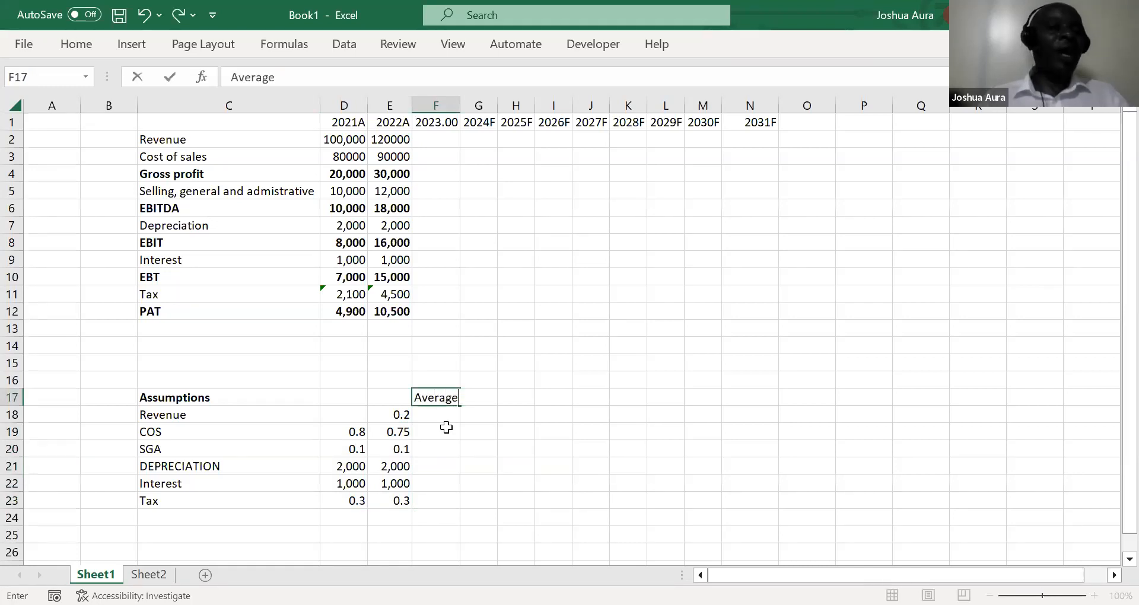
Calculate the average revenue growth assumption in F18 with =AVERAGE(D18:E18)
left_click(438, 420)
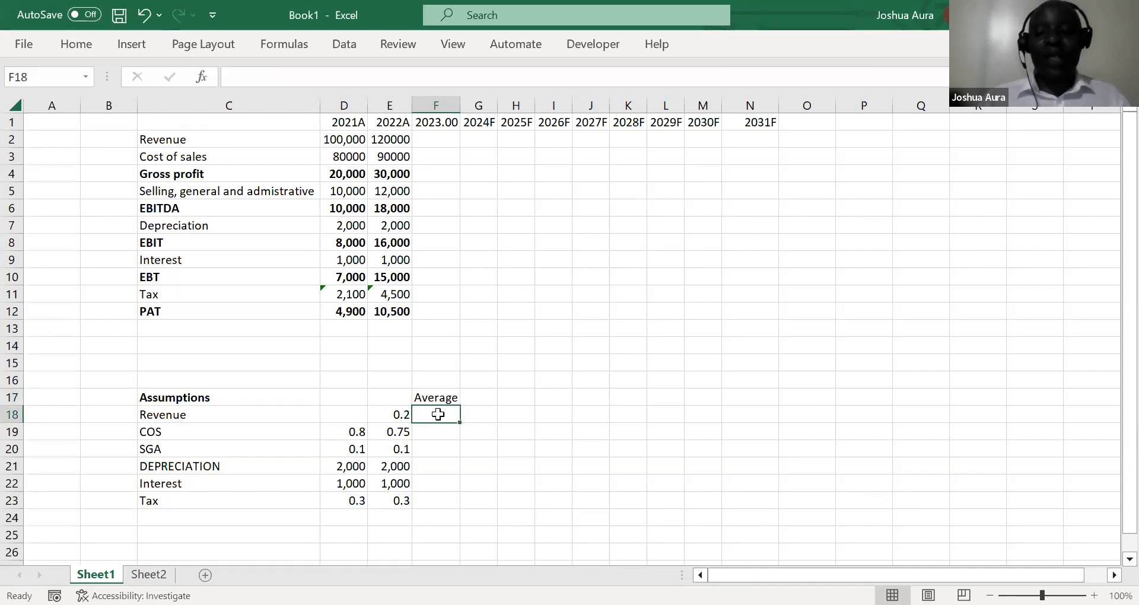
type("=")
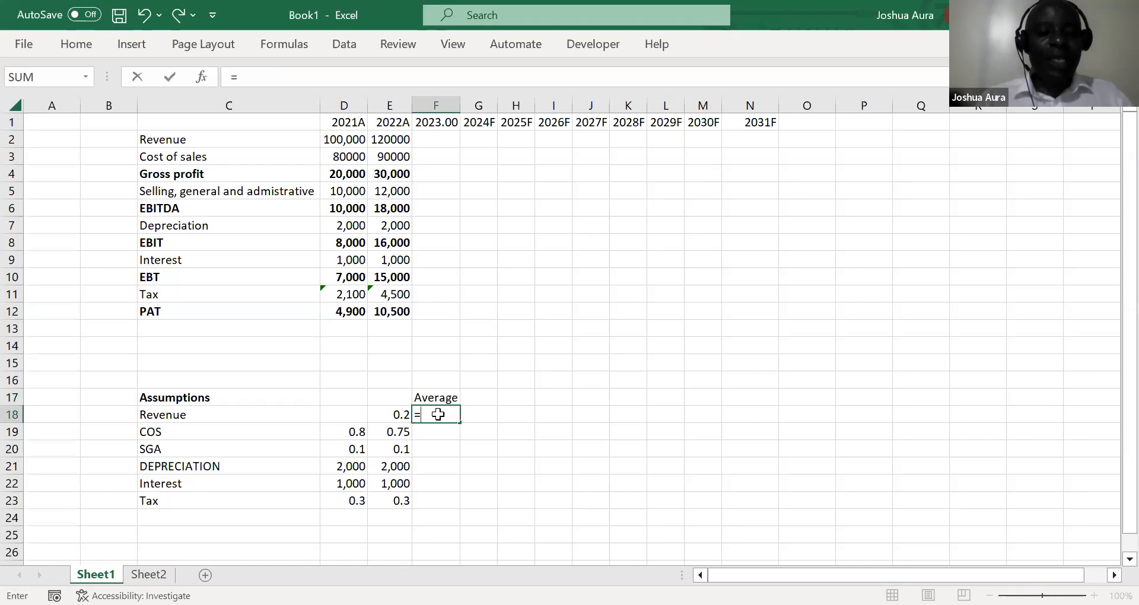
type("average")
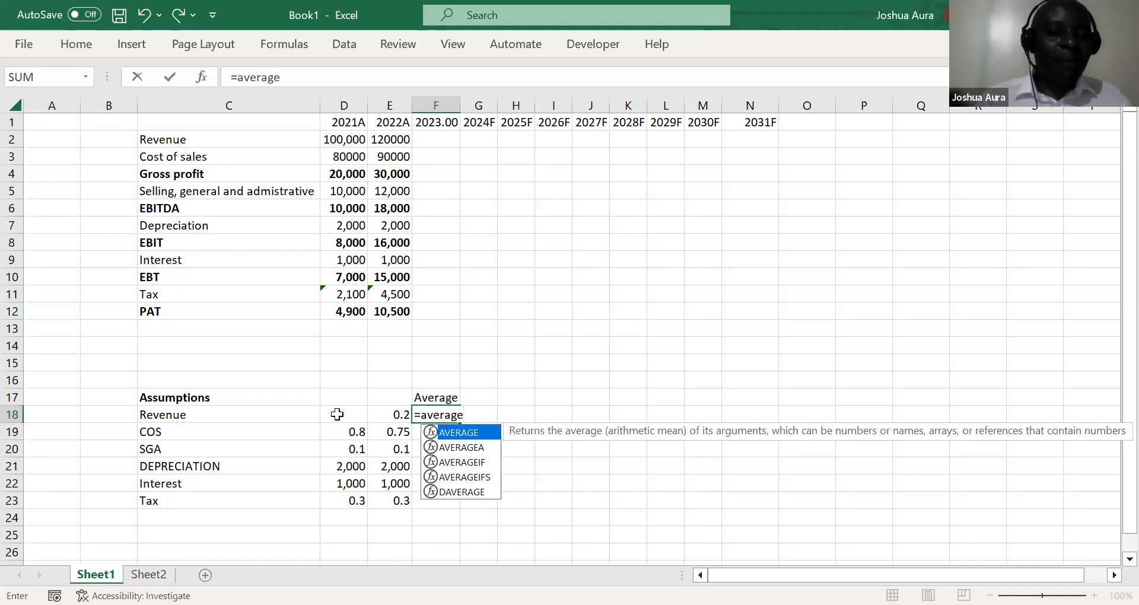
key("Tab")
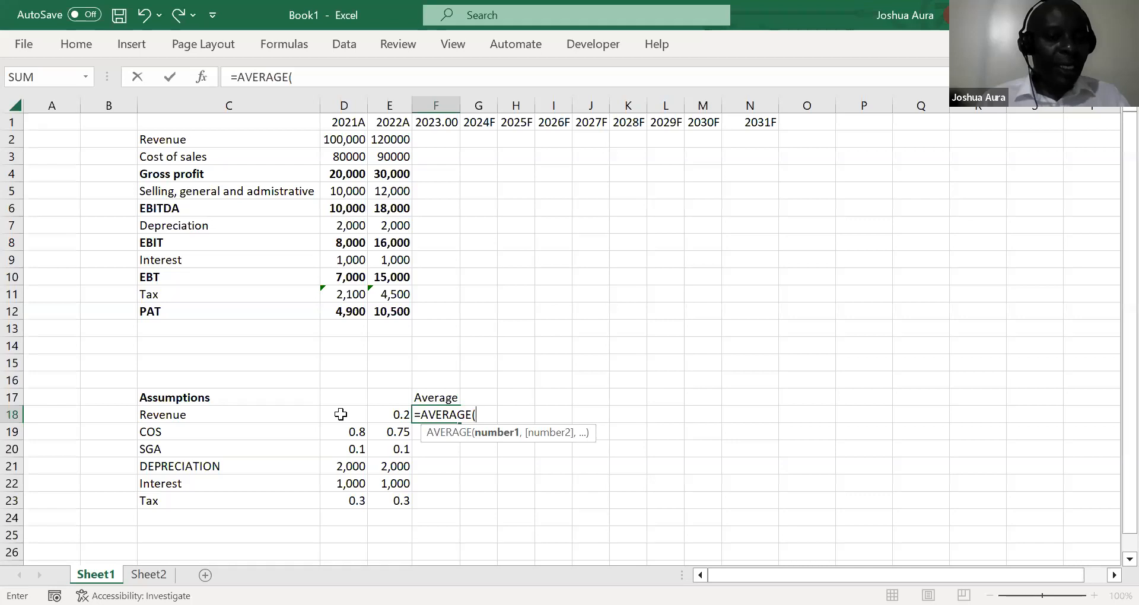
key("Left")
key("Left")
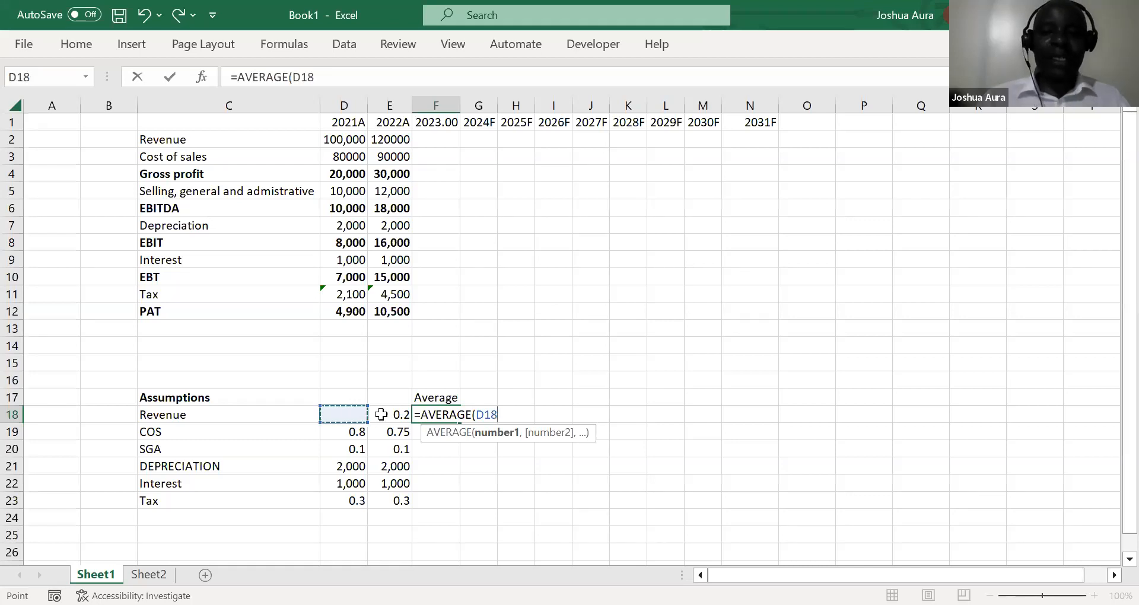
key("shift+Right")
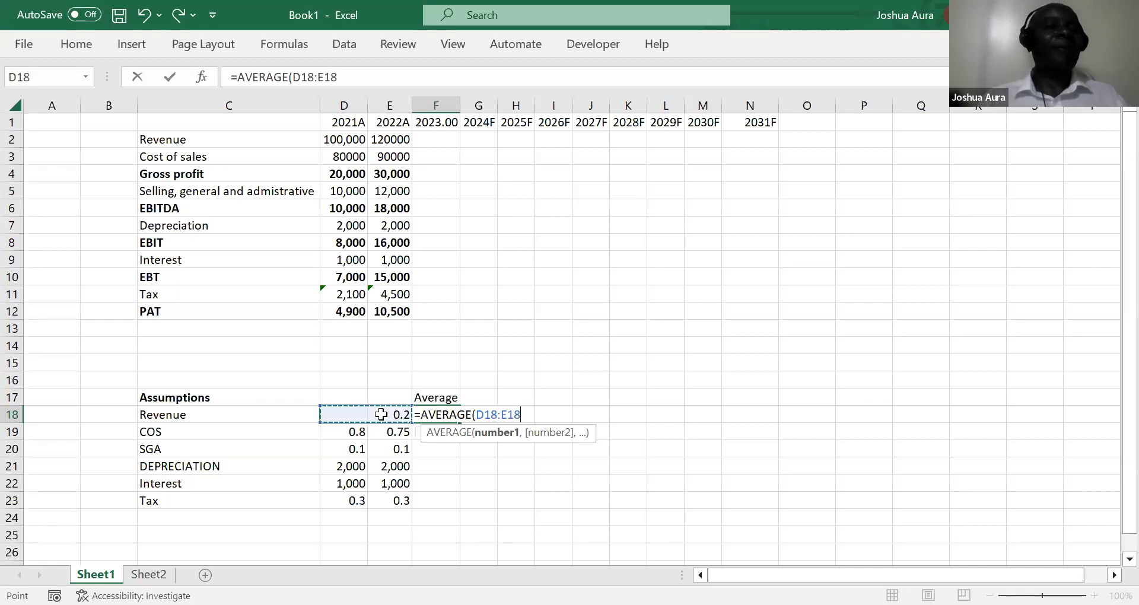
key("Return")
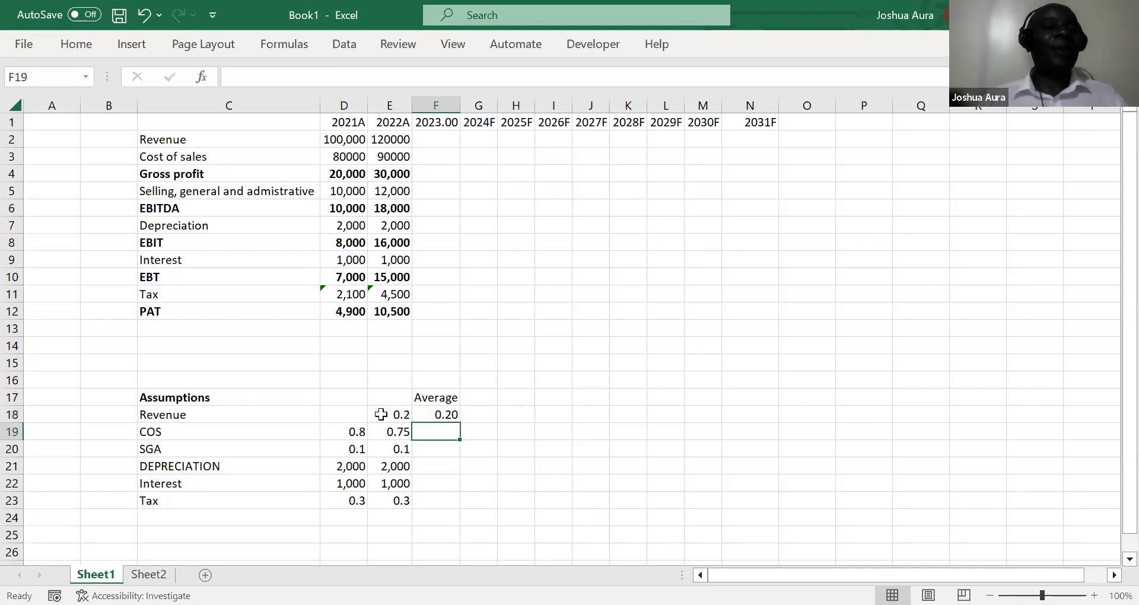
Fill the average revenue formula in F18 down through F23 for COS, SGA, depreciation, interest and tax
left_click(438, 414)
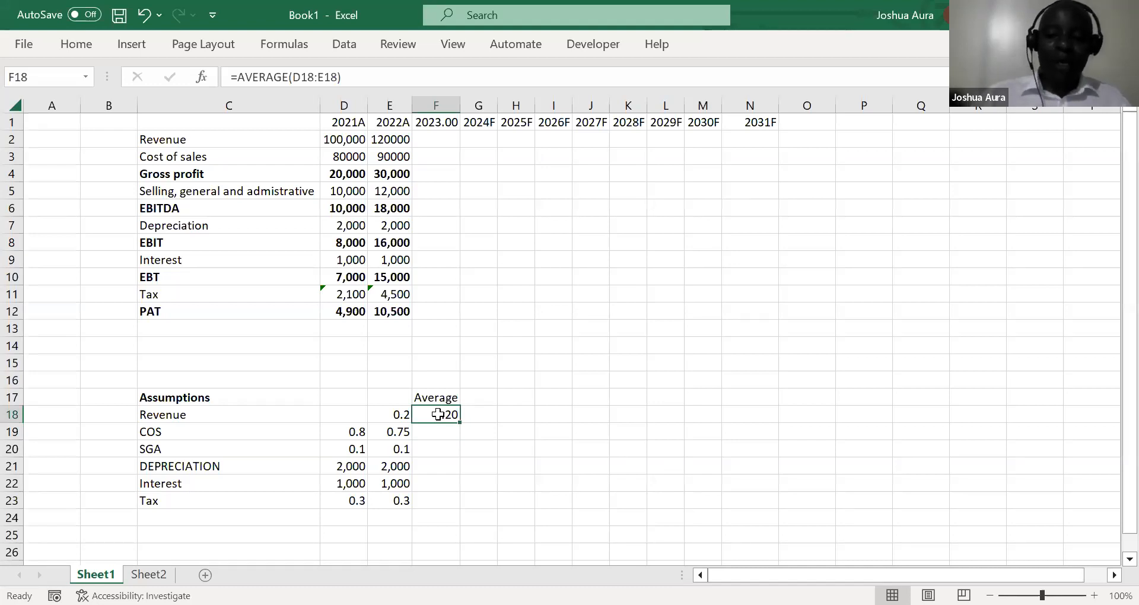
key("shift+Down")
key("shift+Down")
key("shift+Down")
key("shift+Down")
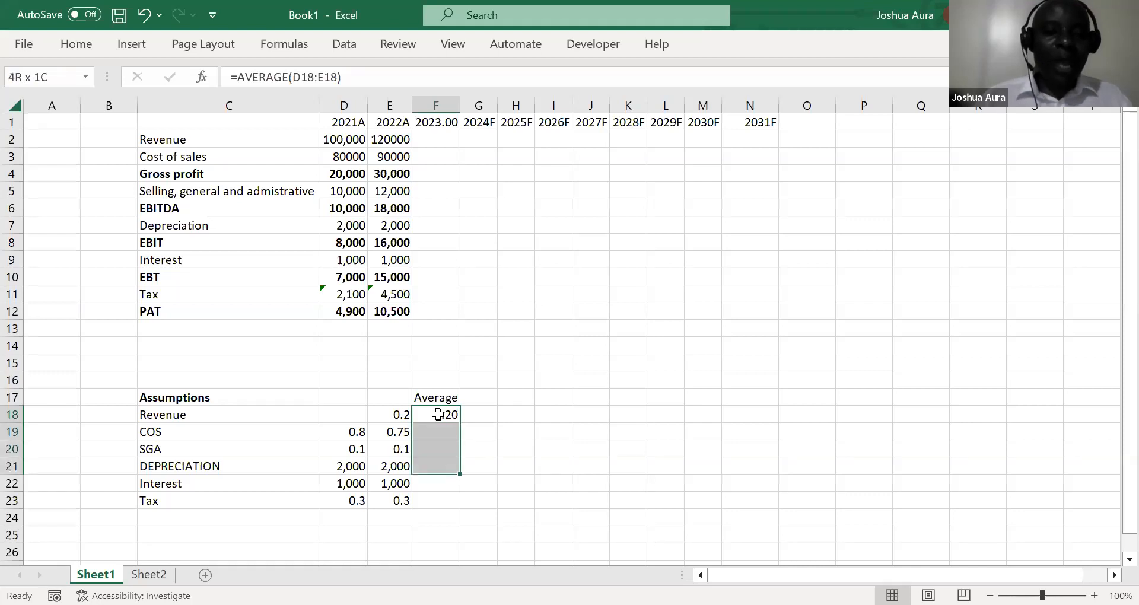
key("shift+Down")
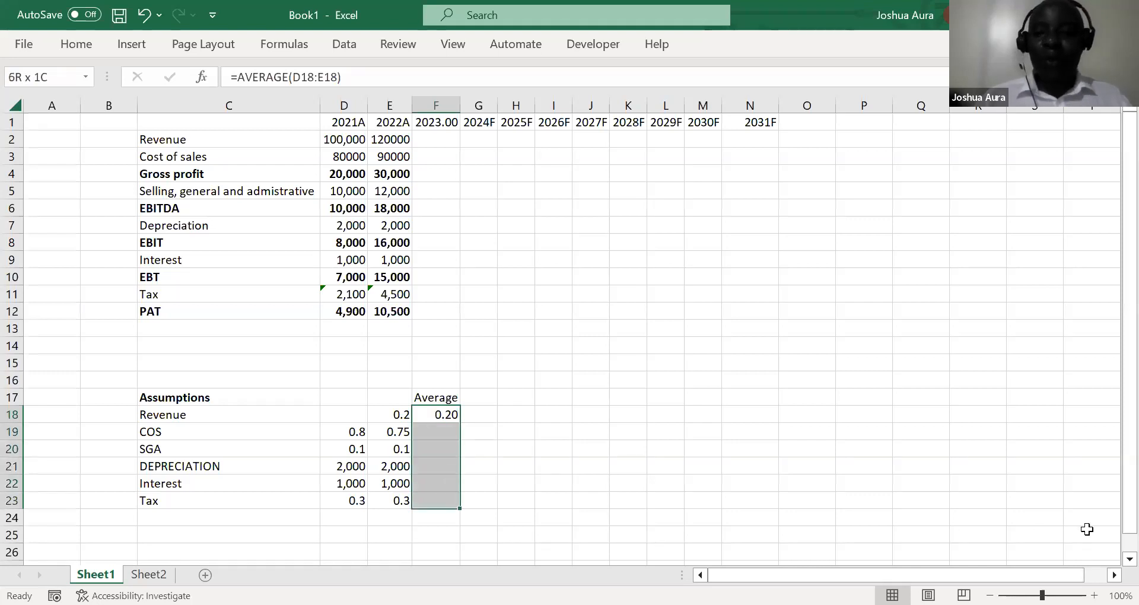
scroll(1112, 567, "down", 2)
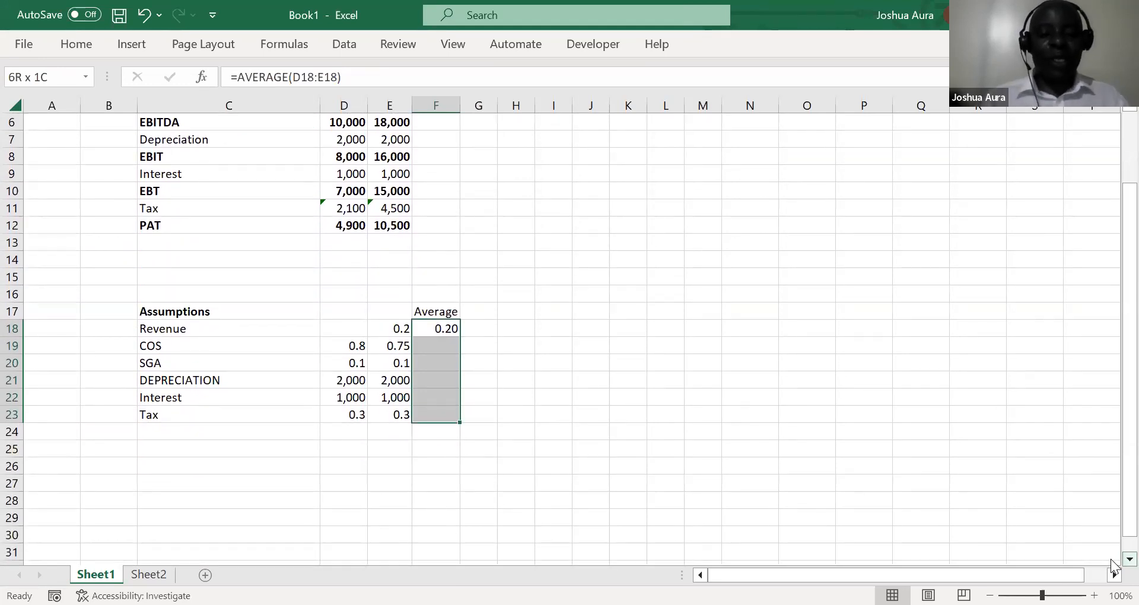
key("ctrl+d")
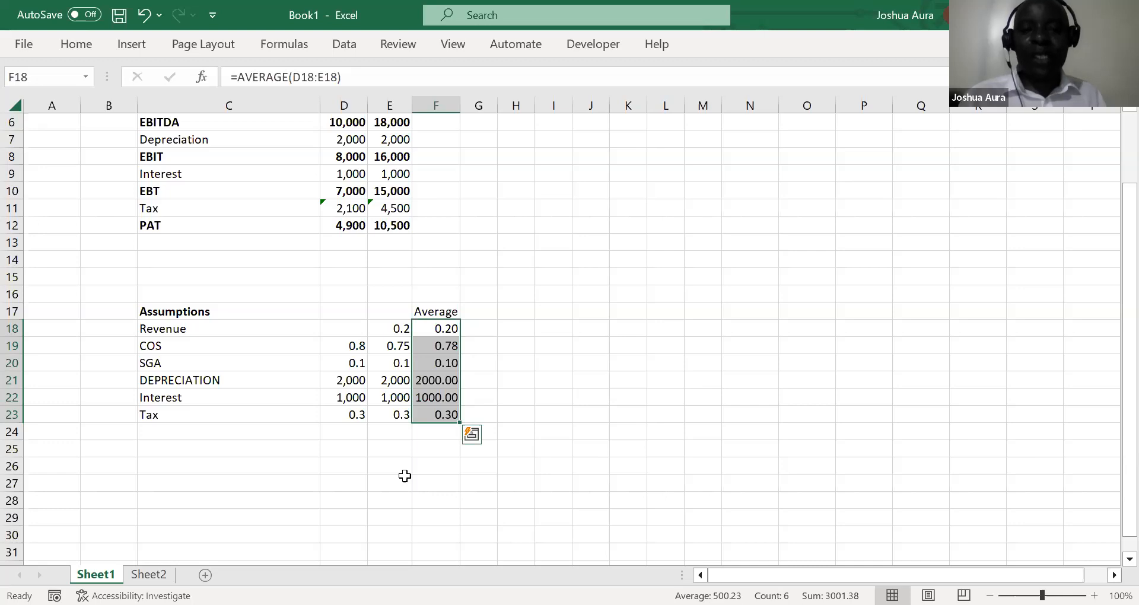
key("alt+Tab")
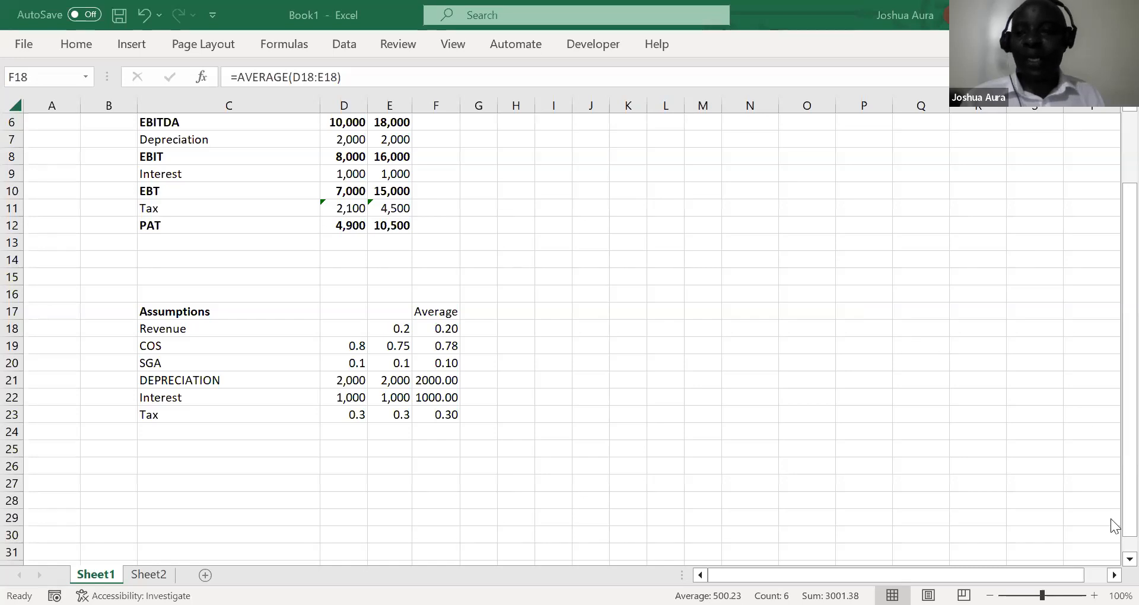
Re-enter the 2021 EBITDA formula in D6 as =D4-D5, gross profit less selling, general and administrative costs
left_click(1127, 109)
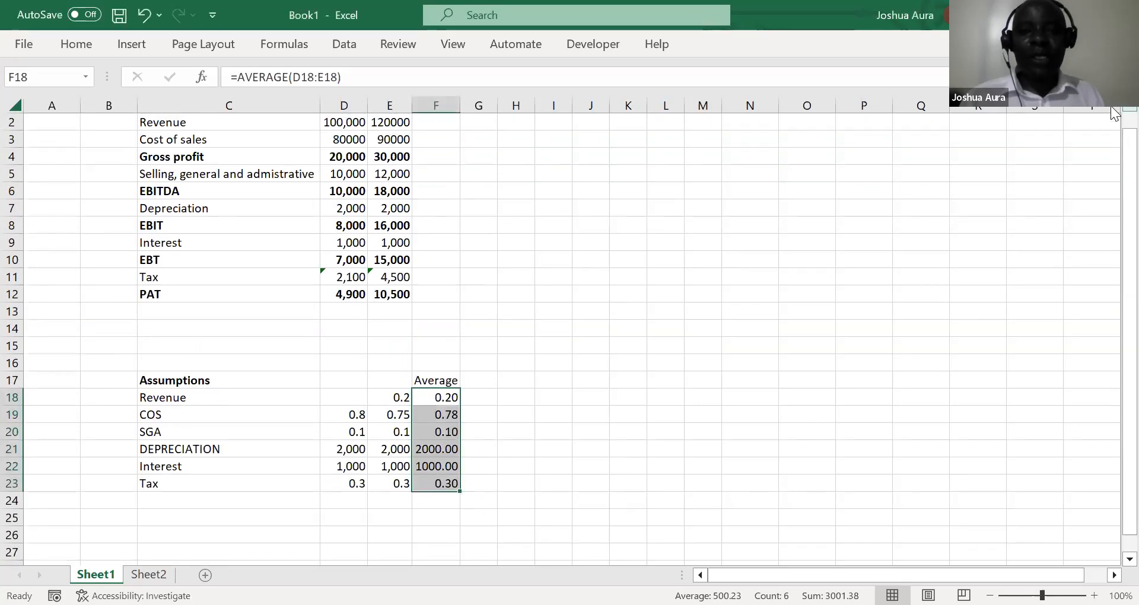
left_click(348, 194)
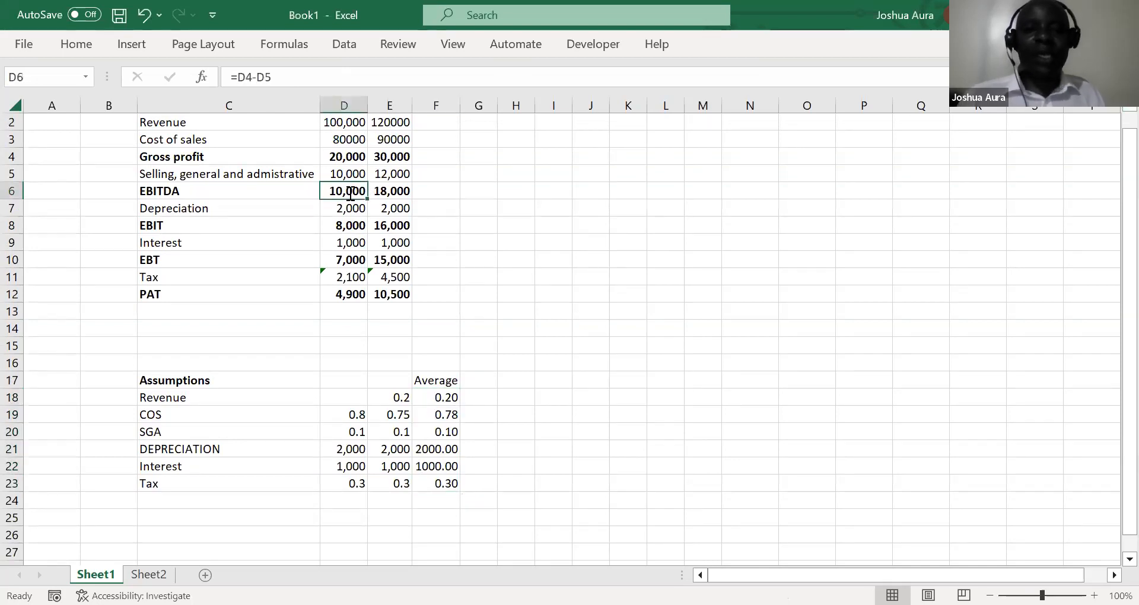
type("=")
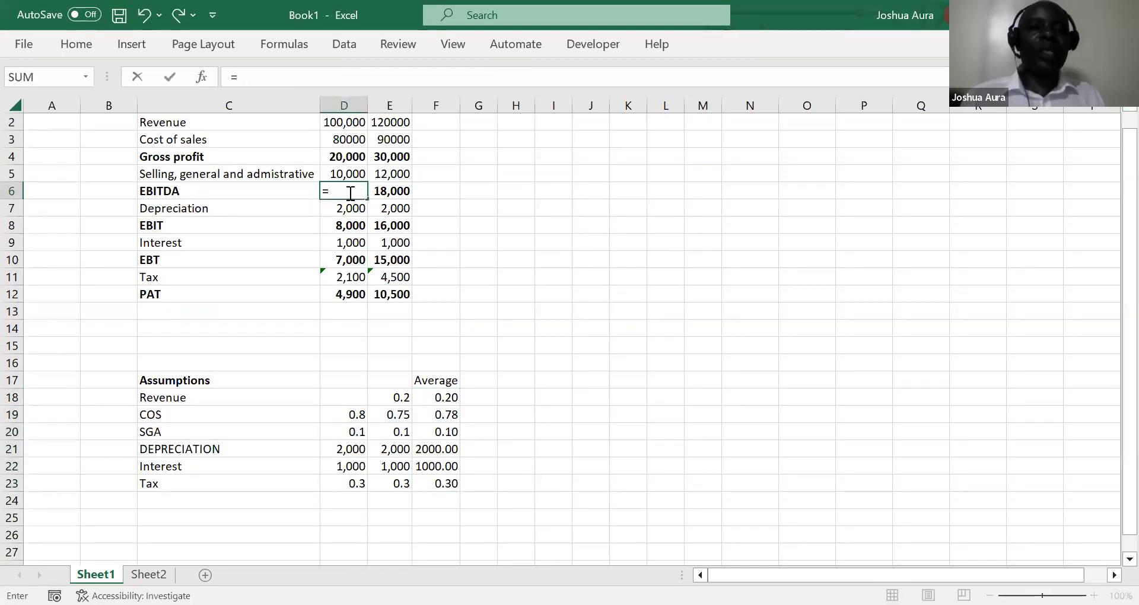
left_click(341, 158)
type("-")
left_click(343, 171)
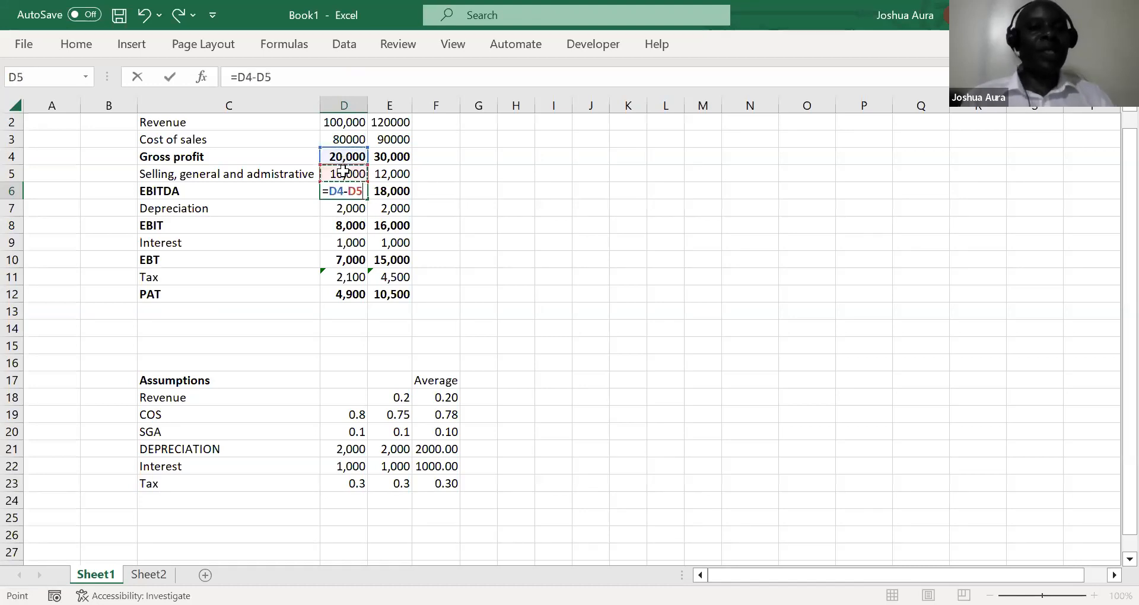
key("Return")
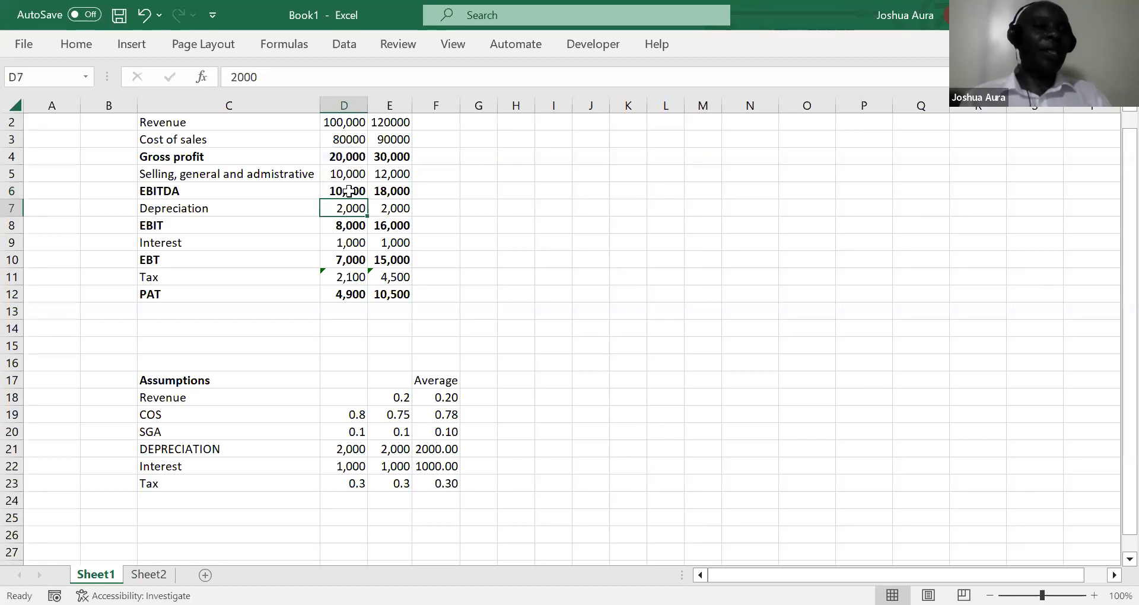
Clear the 2022 EBITDA in E6 and fill the 2021 formula from D6 across into it
left_click(394, 192)
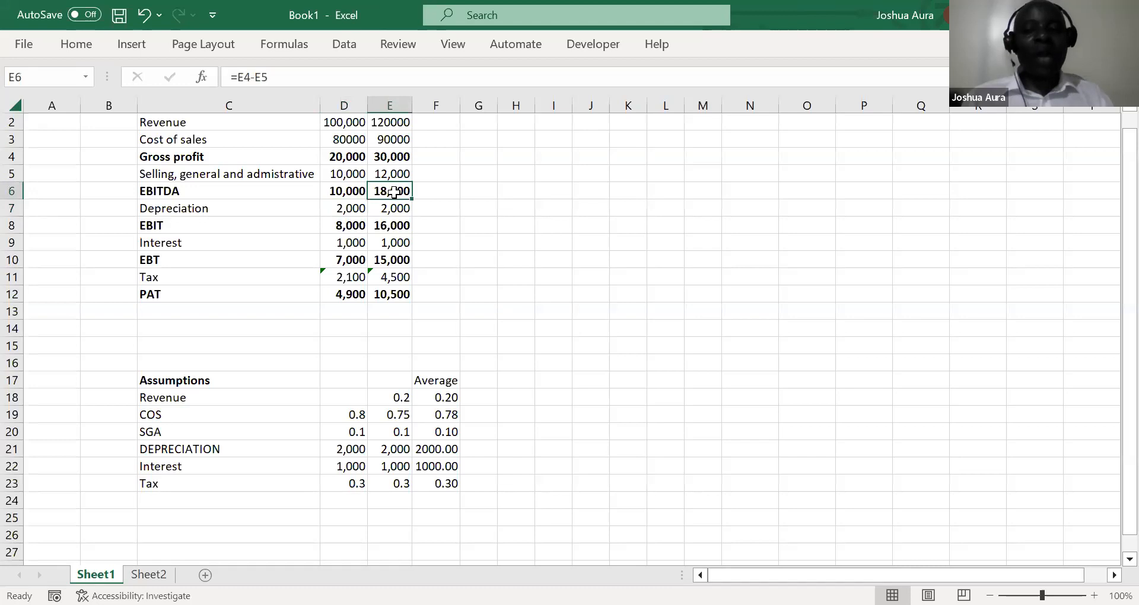
key("Delete")
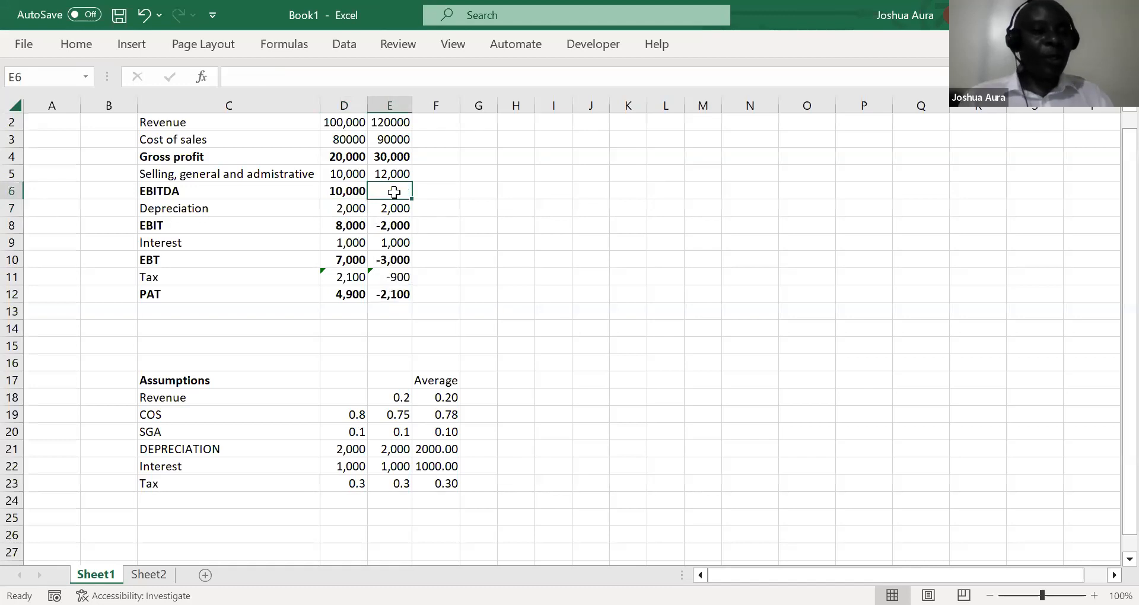
left_click(351, 193)
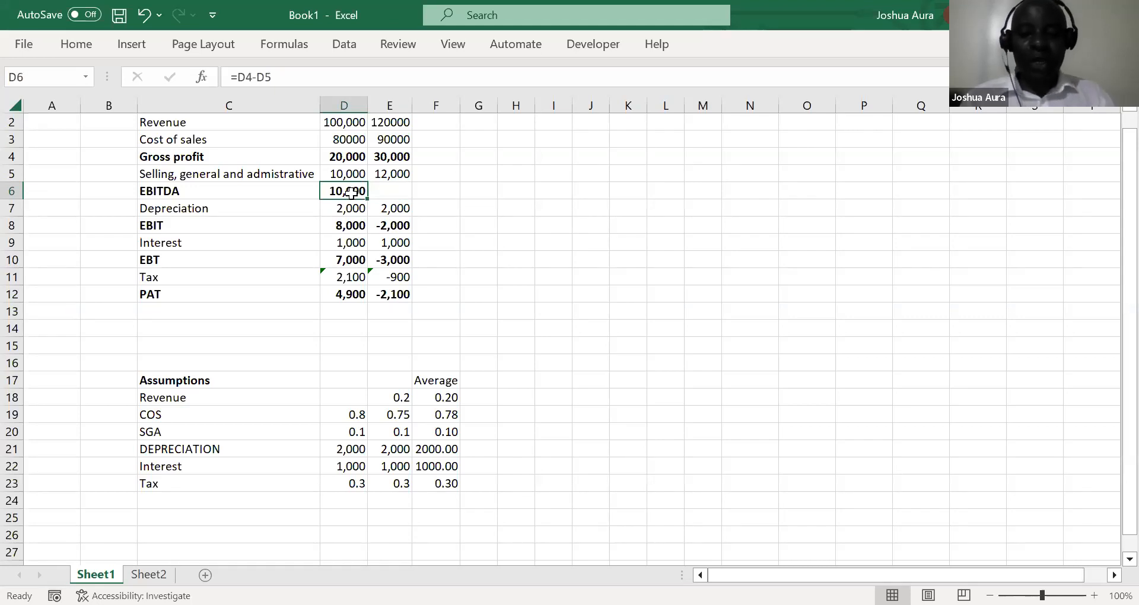
key("shift+Right")
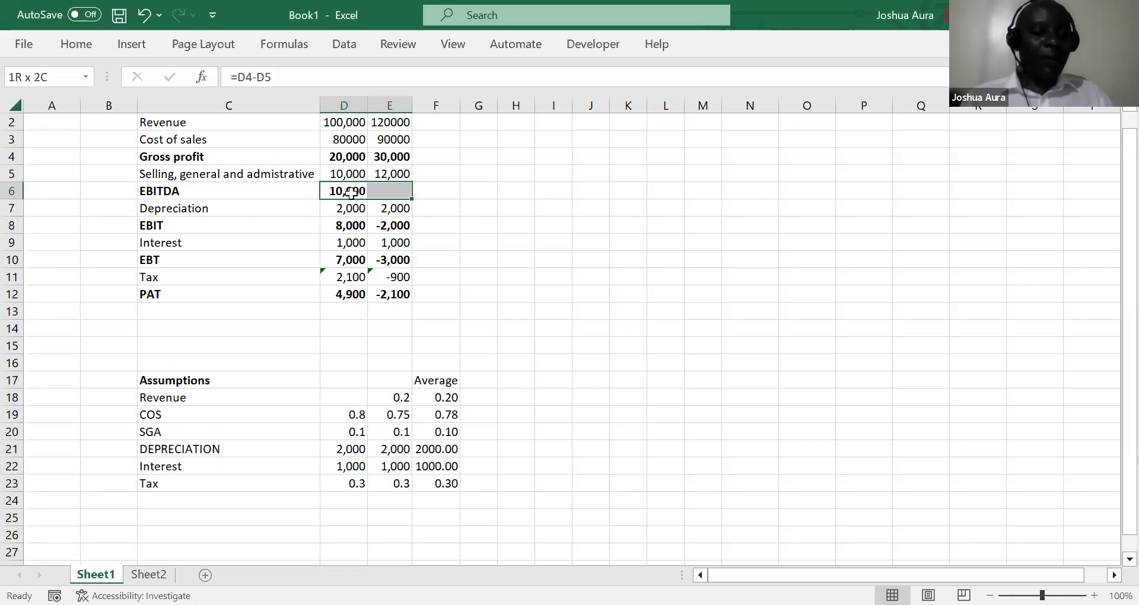
key("ctrl+r")
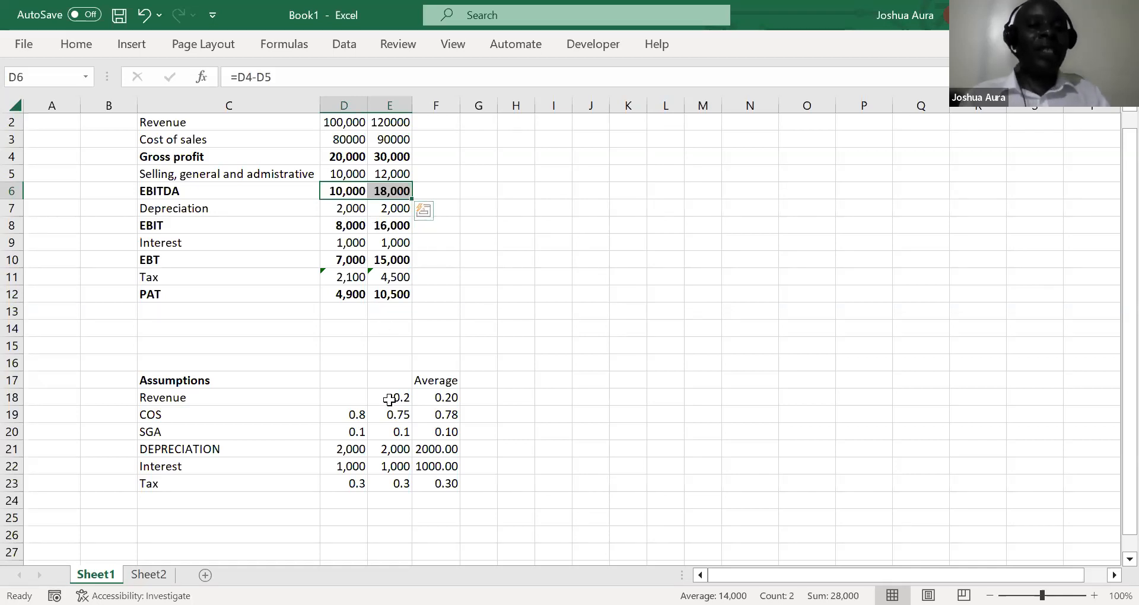
Clear all the average assumptions in F18:F23
left_click(443, 397)
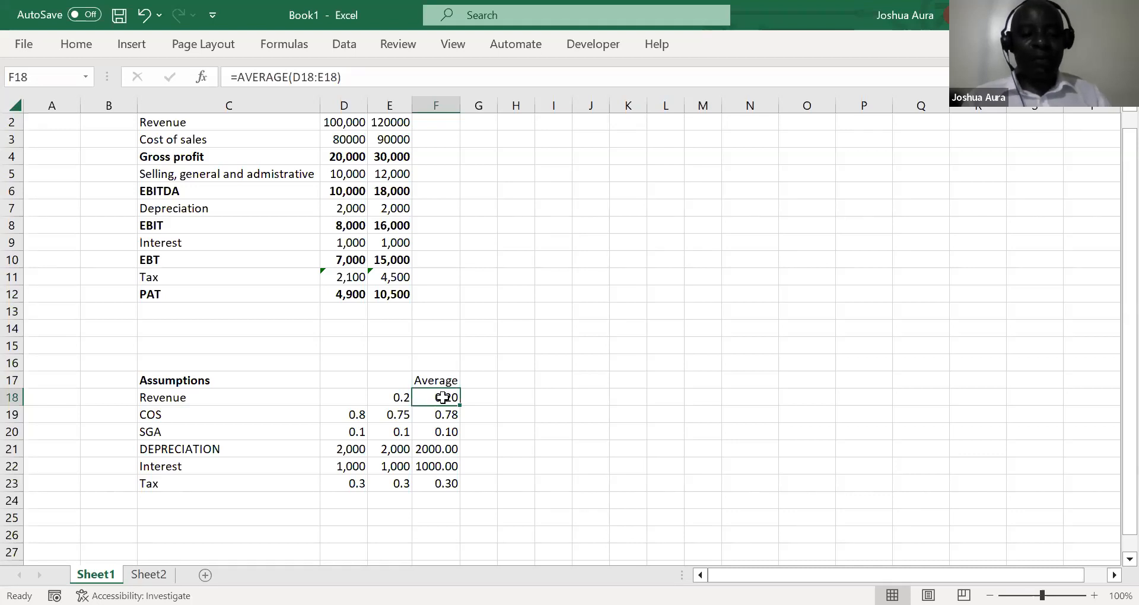
key("ctrl+shift+Down")
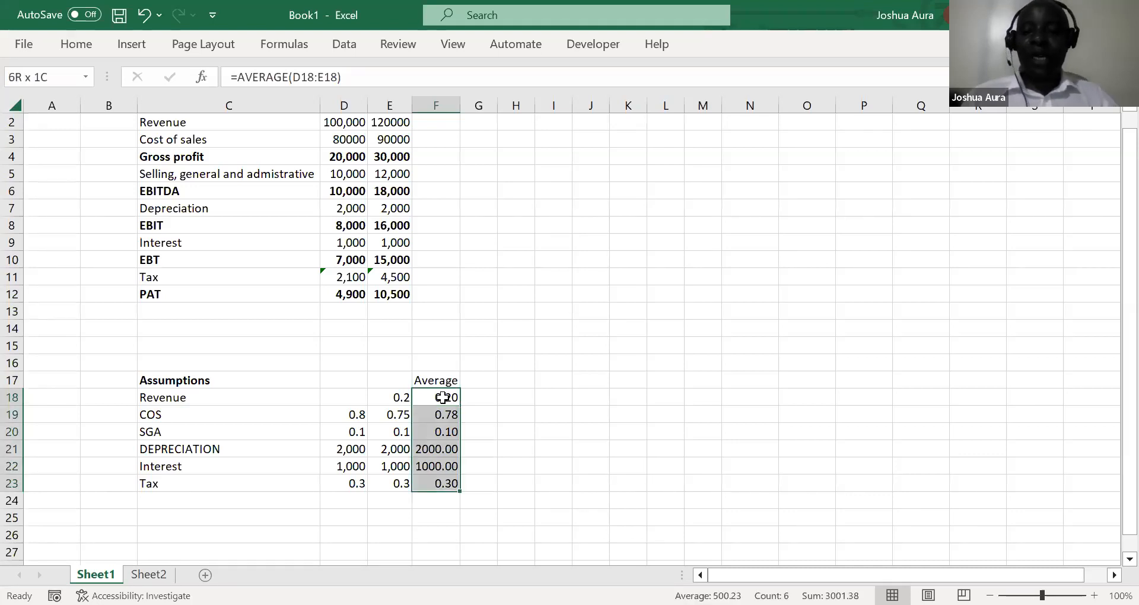
key("Delete")
Enter =AVERAGE(D18:E18) in F18 for the average revenue growth, keeping that cell selected
left_click(443, 398)
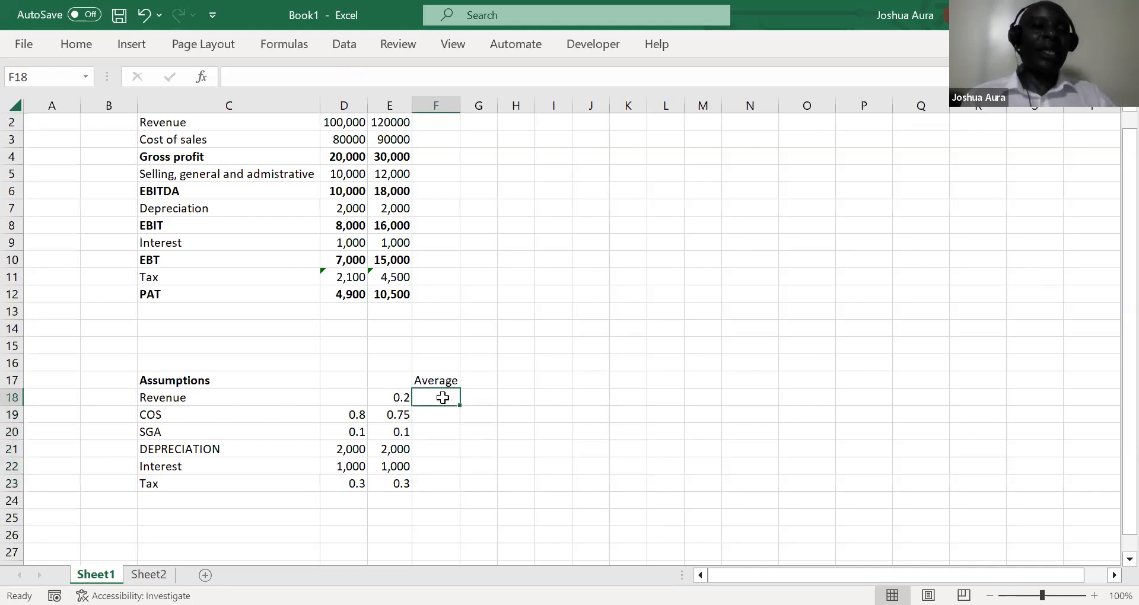
type("=")
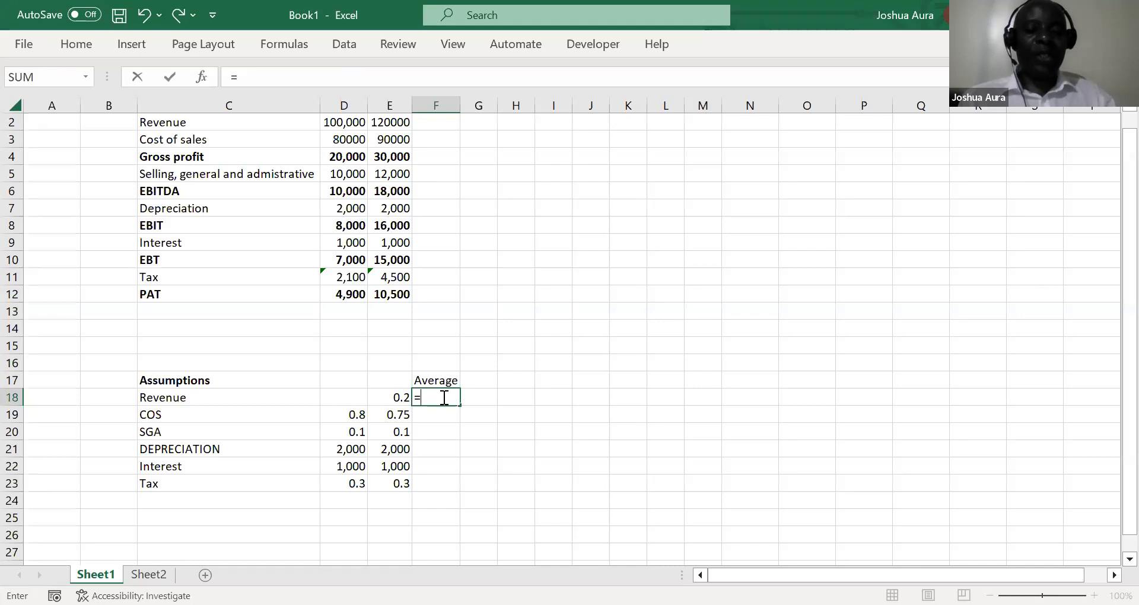
type("aver")
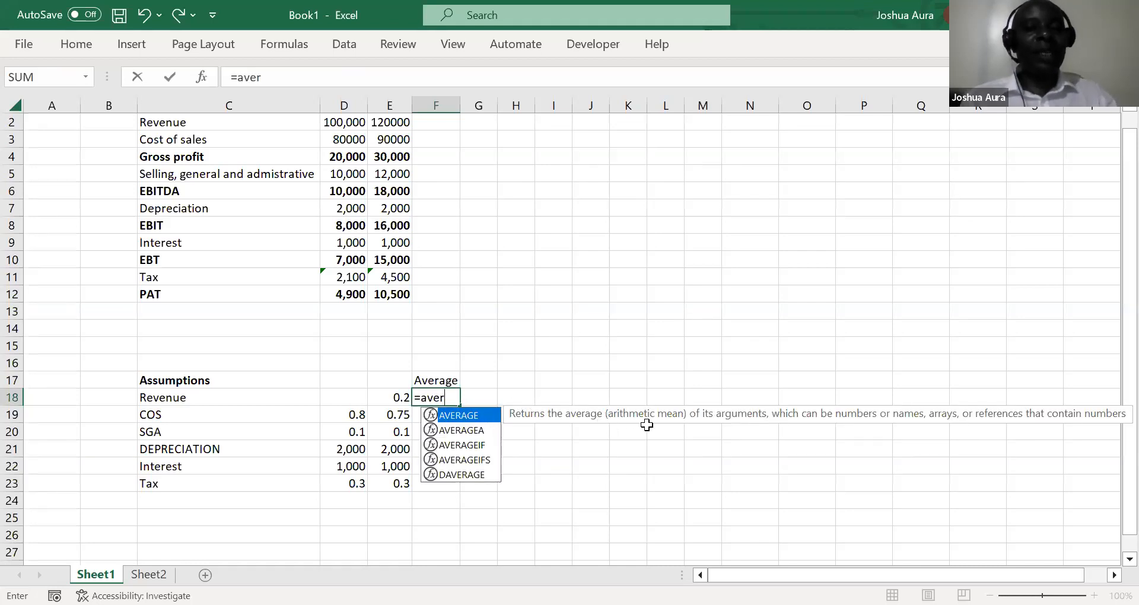
double_click(470, 415)
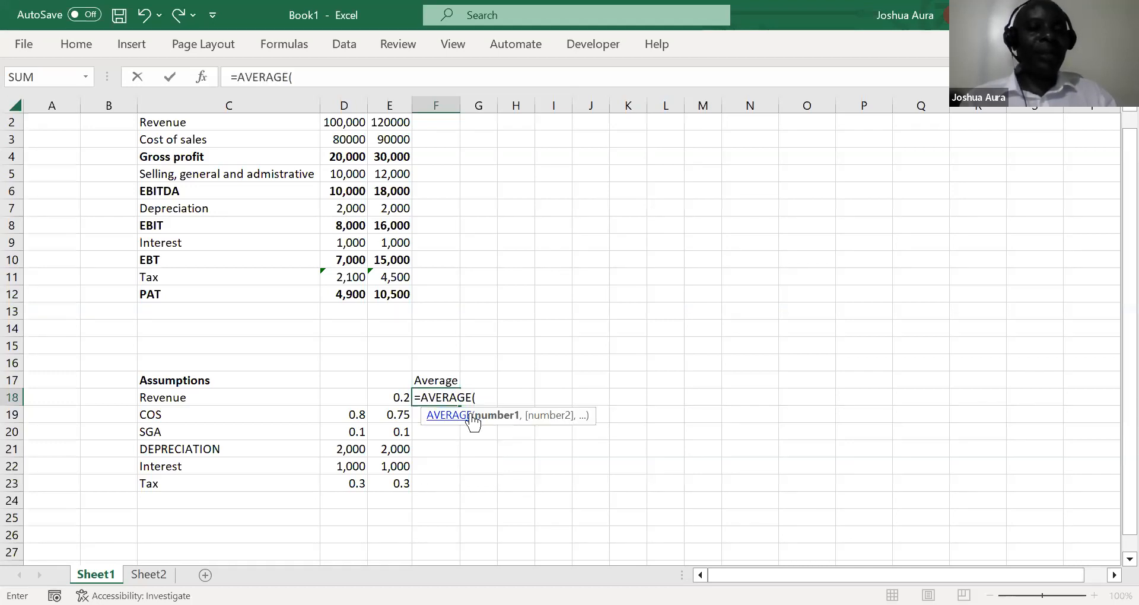
left_click(340, 398)
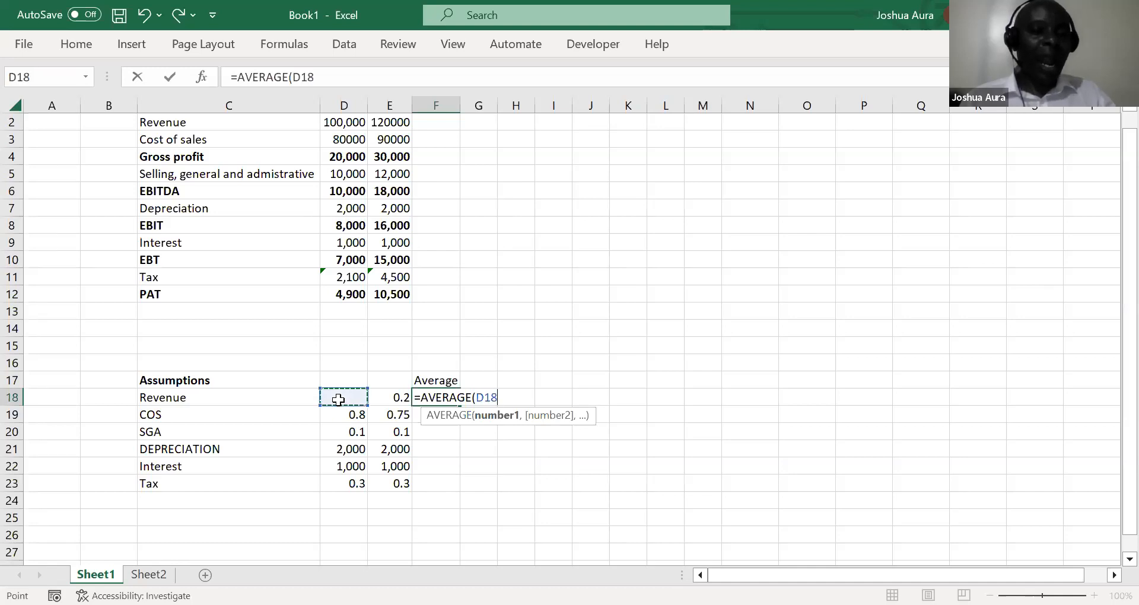
left_click_drag(338, 399, 388, 399)
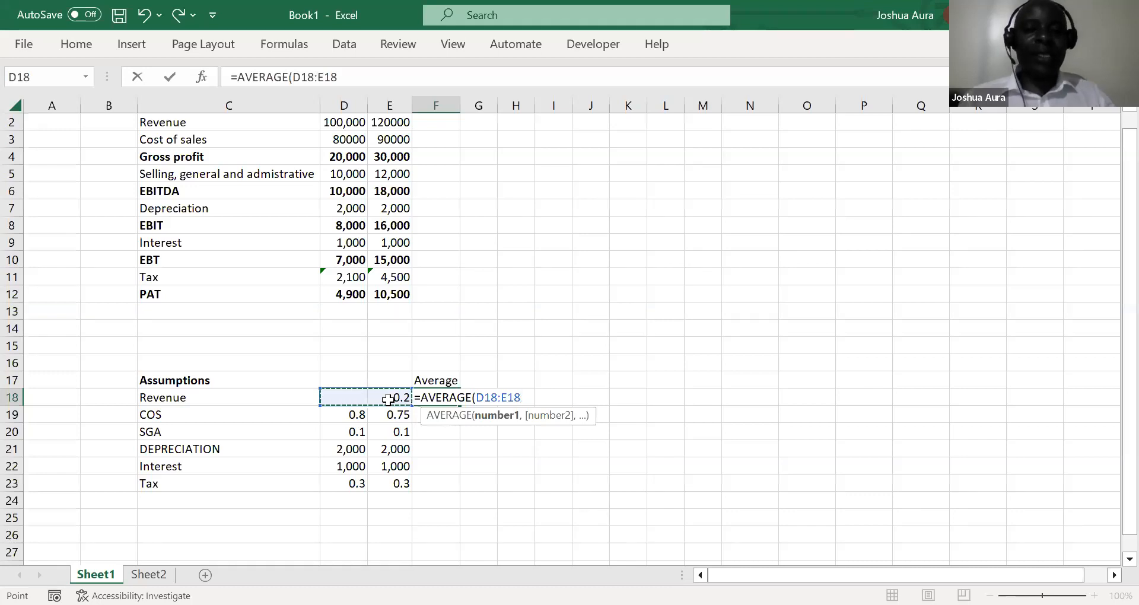
key("ctrl+Return")
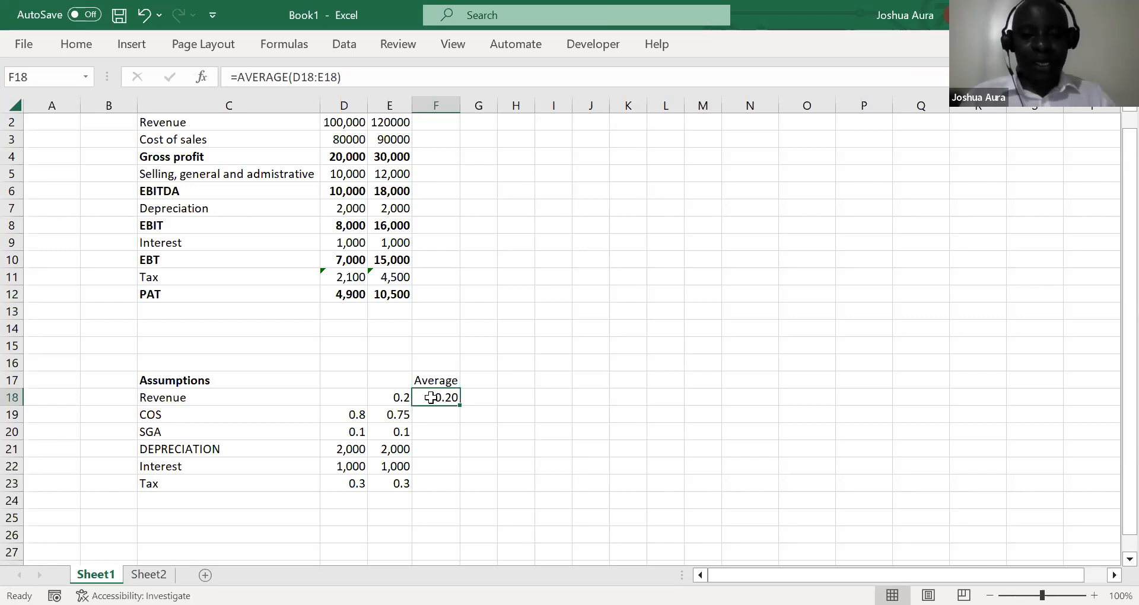
Fill the AVERAGE formula from F18 down through F23 to cover every remaining assumption row
key("shift+Down")
key("shift+Down")
key("shift+Down")
key("shift+Down")
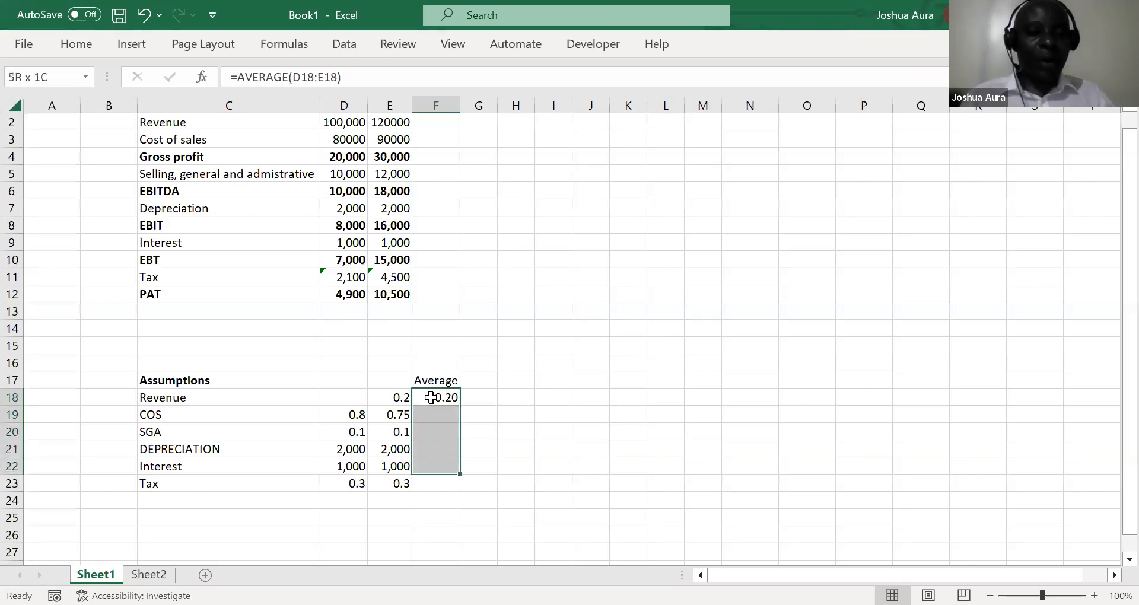
key("shift+Down")
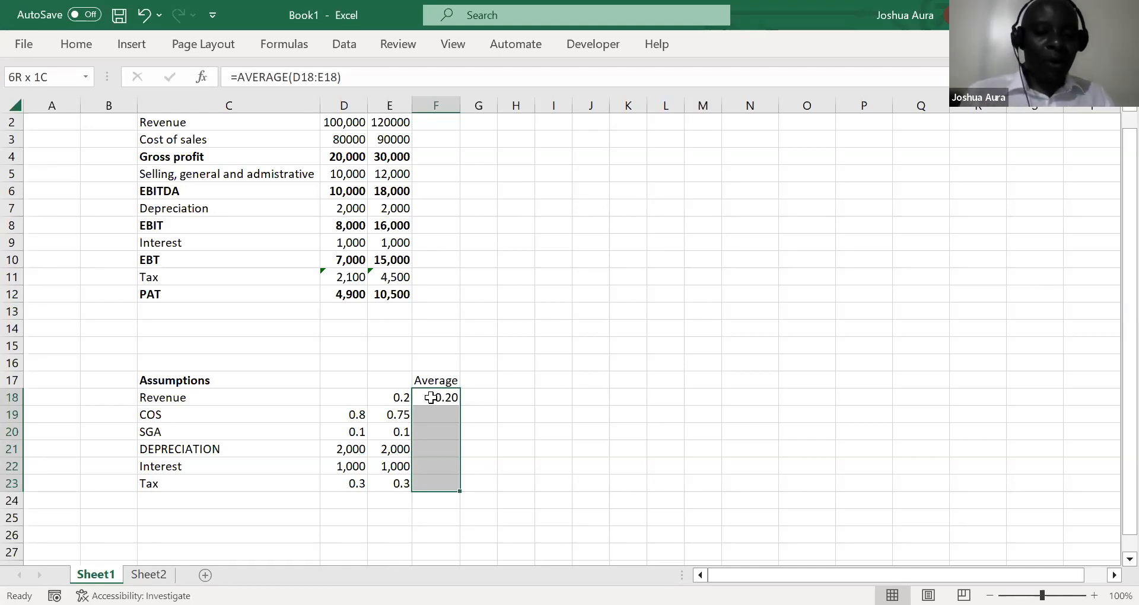
key("ctrl+d")
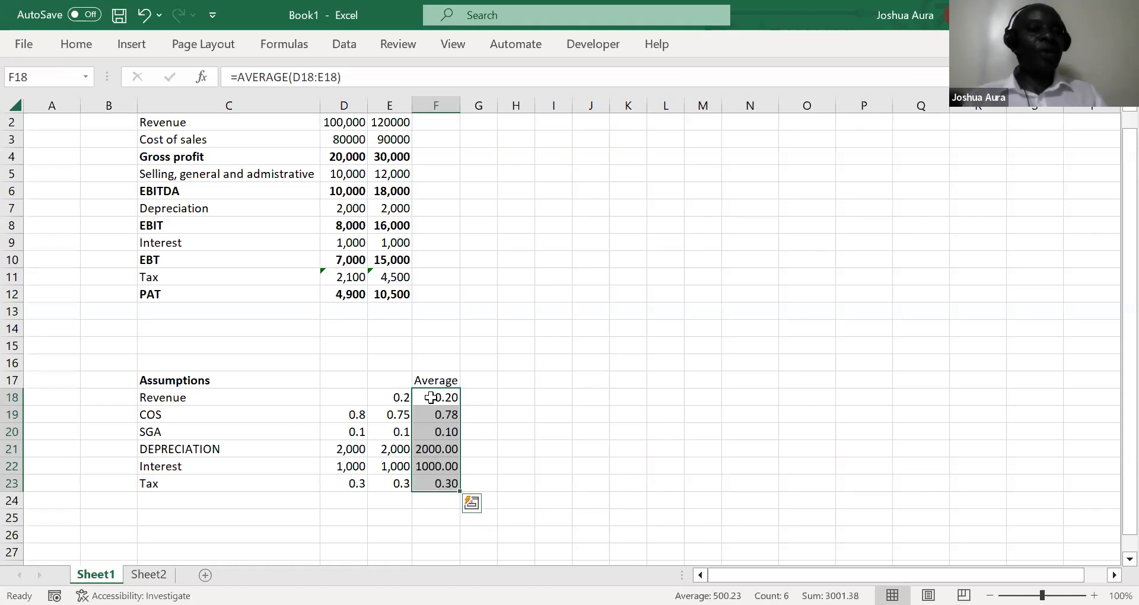
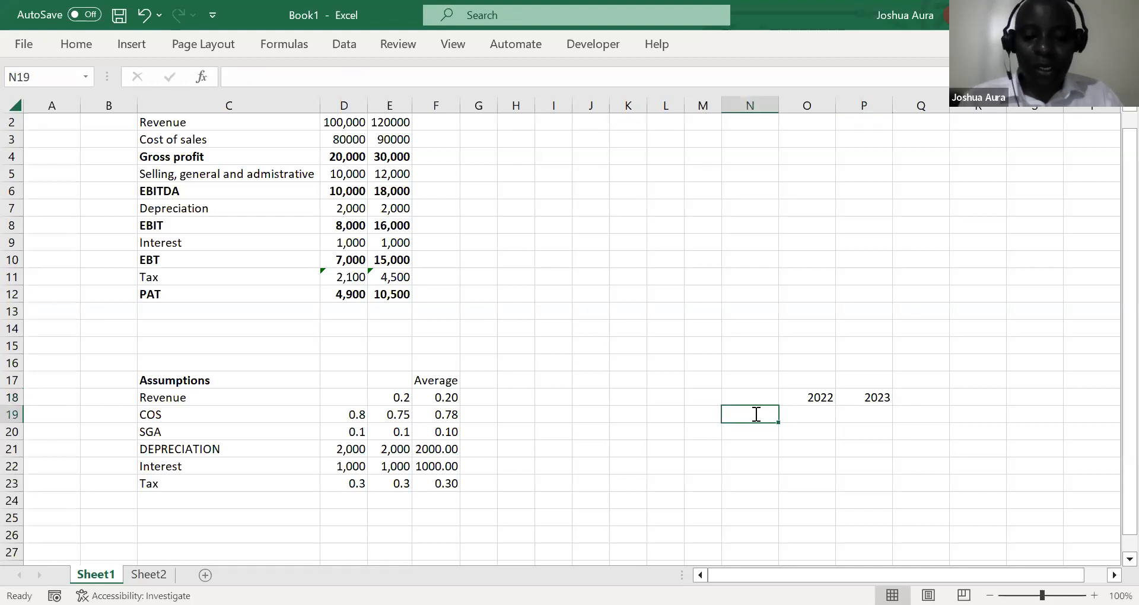
Add a "Price of sugar" label in N19 with prices of 100 for 2022 in O19 and 120 for 2023 in P19
type("Price of sugar")
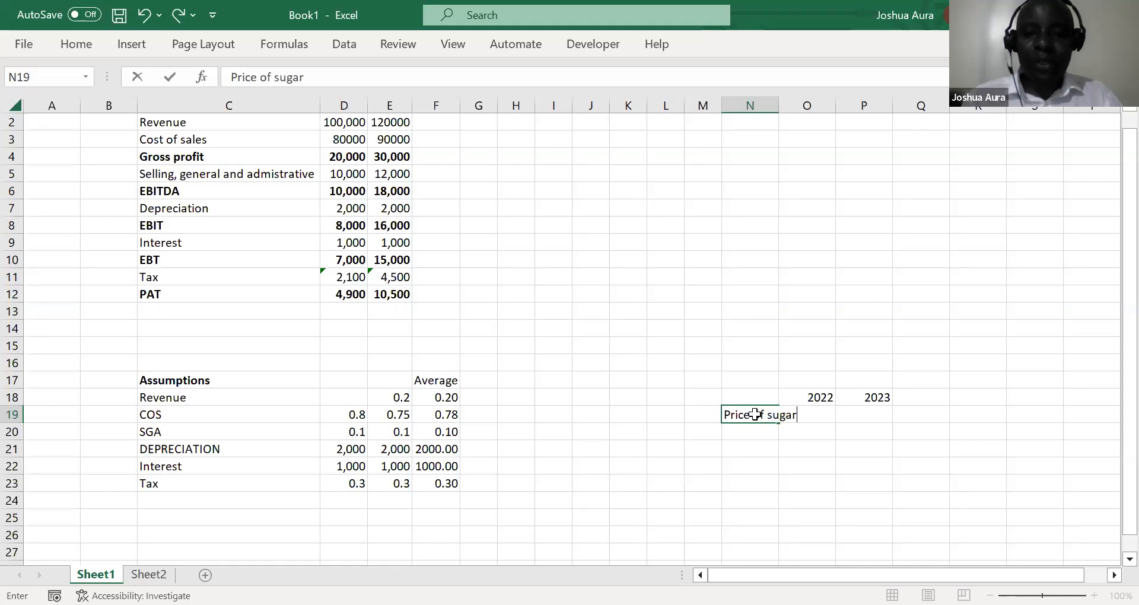
key("Tab")
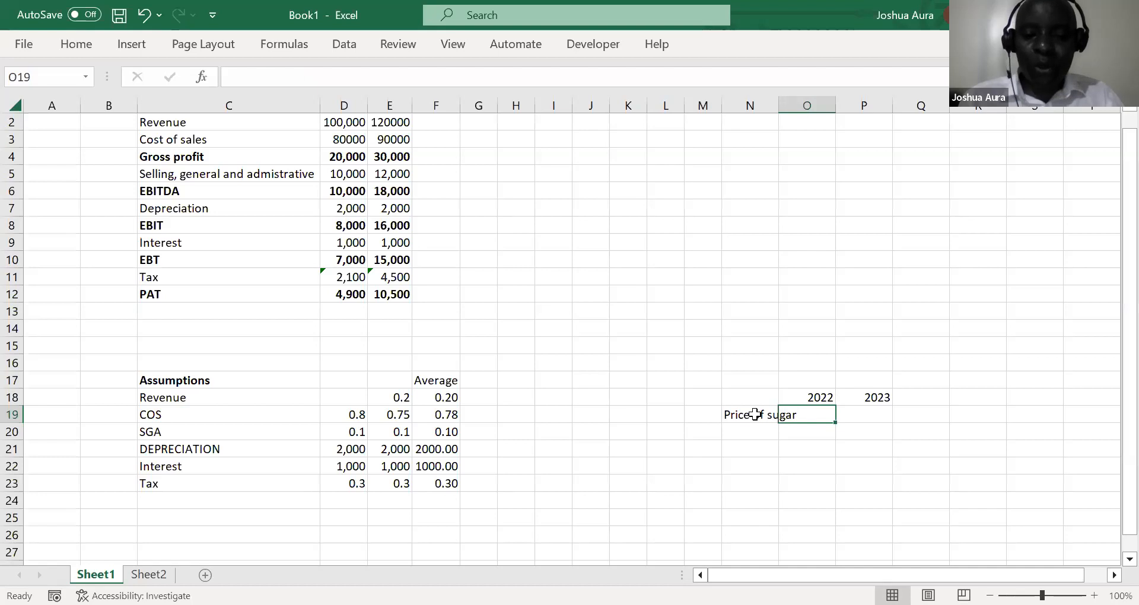
type("1000")
key("BackSpace")
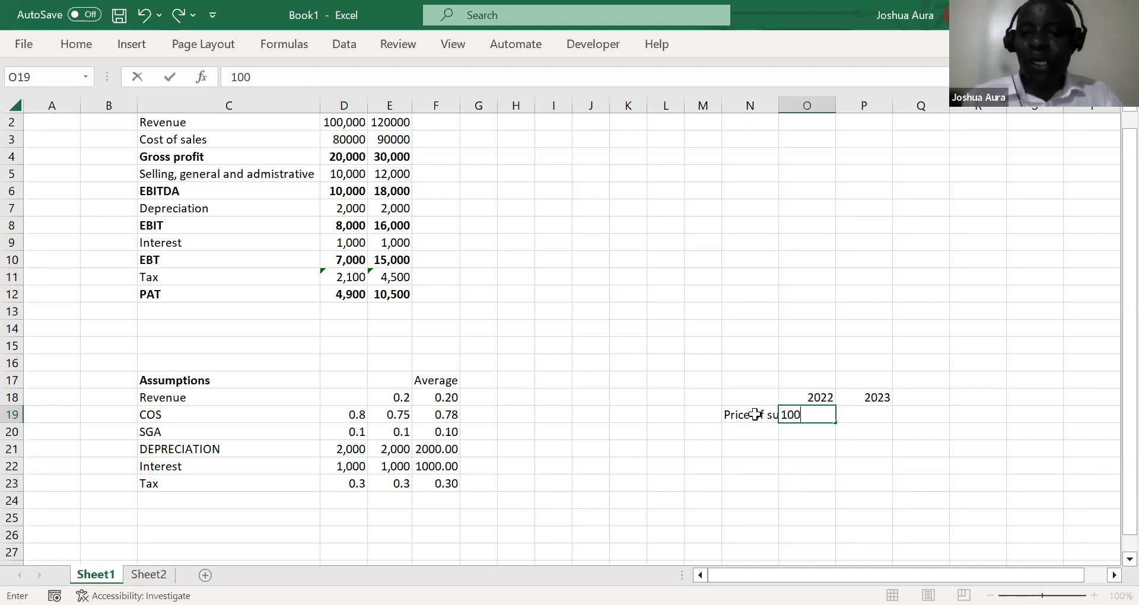
left_click(869, 413)
type("1")
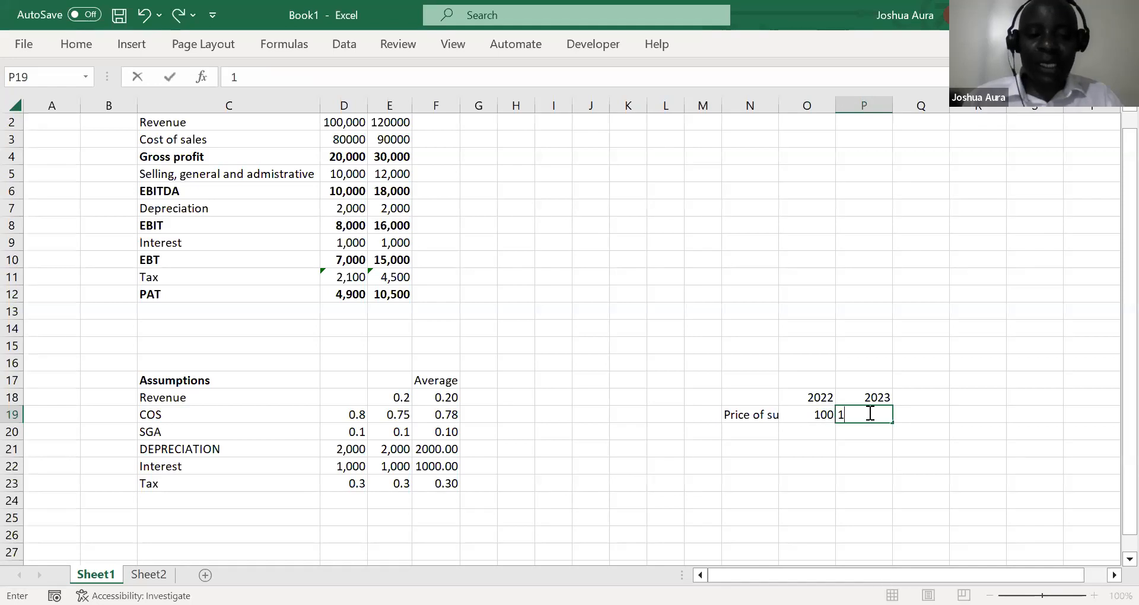
type("20")
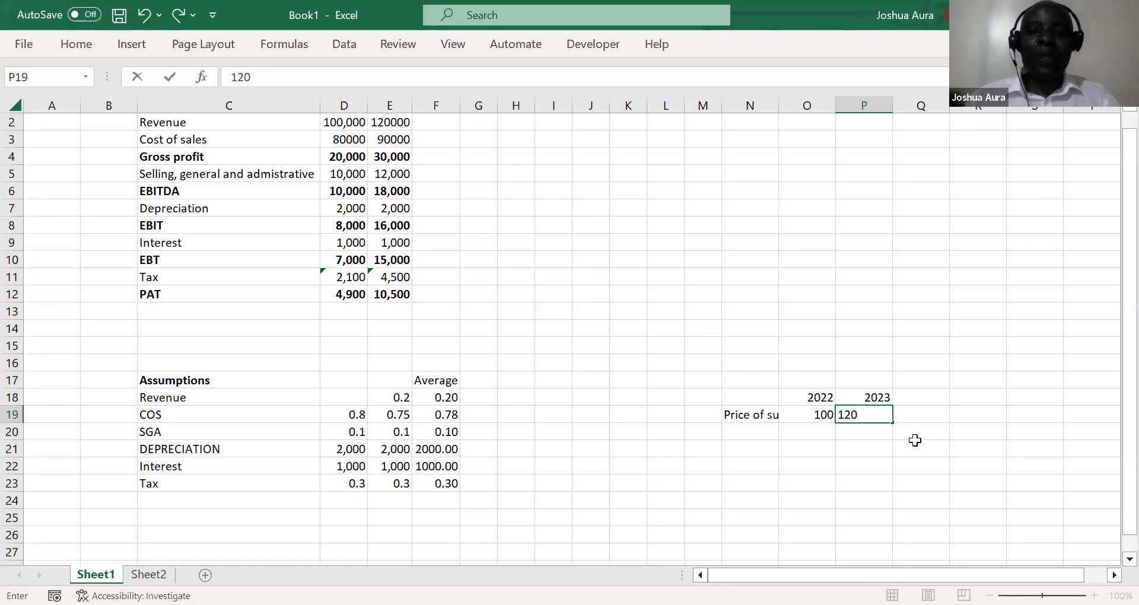
Label cell N21 "% growth", two rows below the sugar price label
left_click(761, 450)
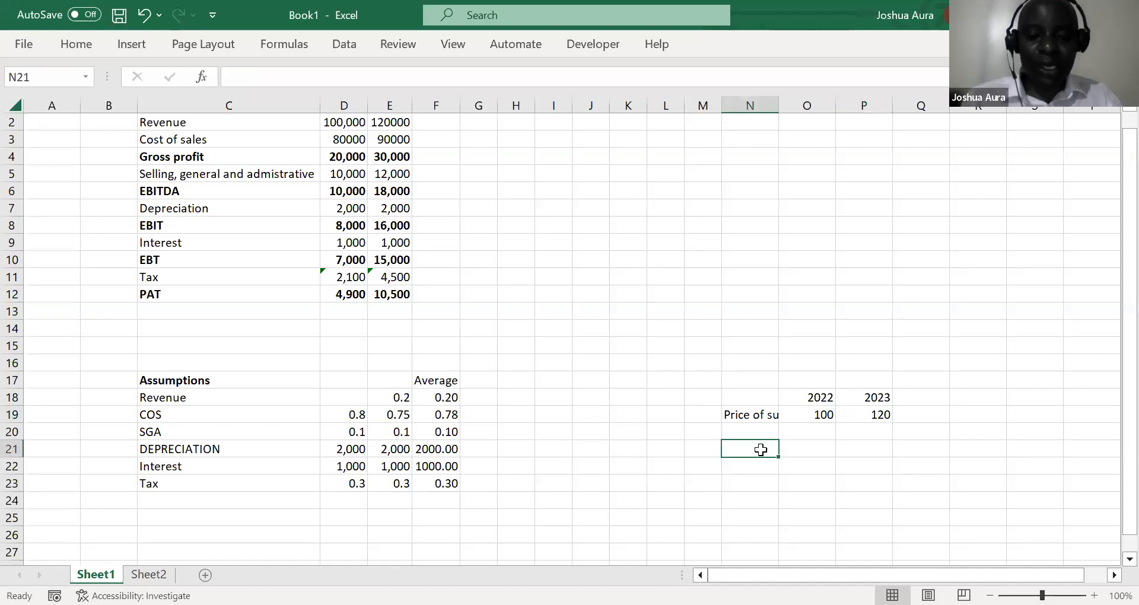
type("% growth")
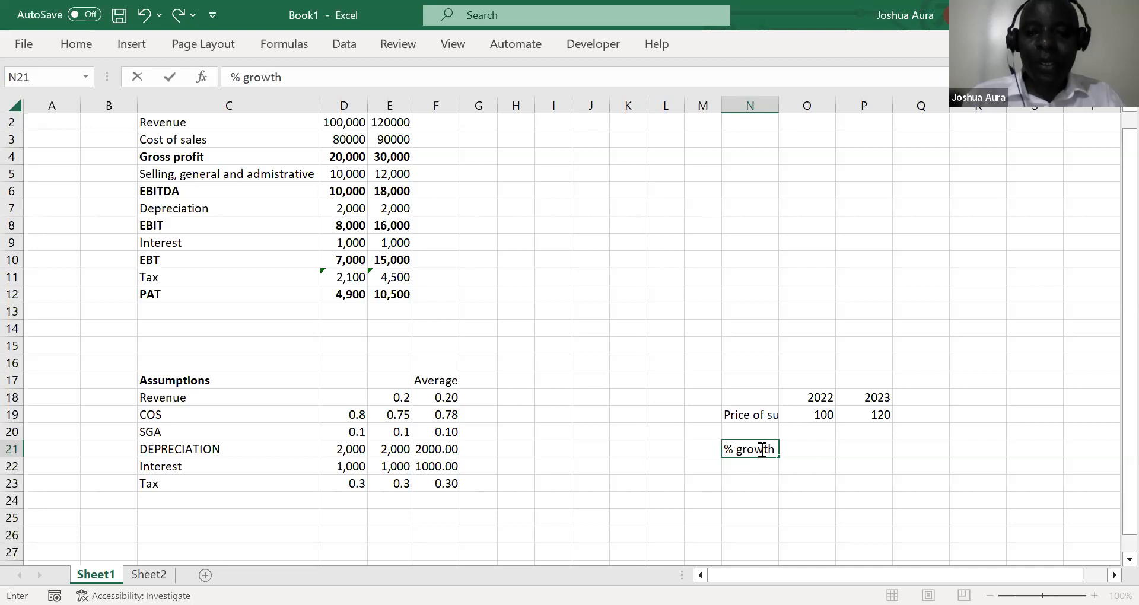
Enter =(P19-O19)/O19 in O21 to calculate the sugar price growth
left_click(817, 449)
type("=")
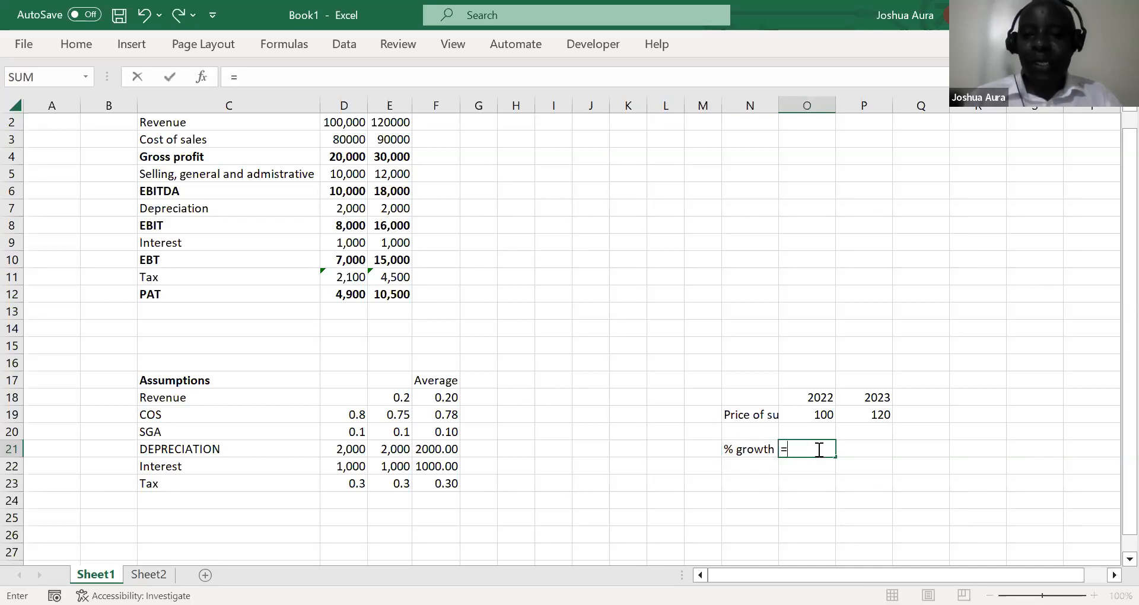
type("(")
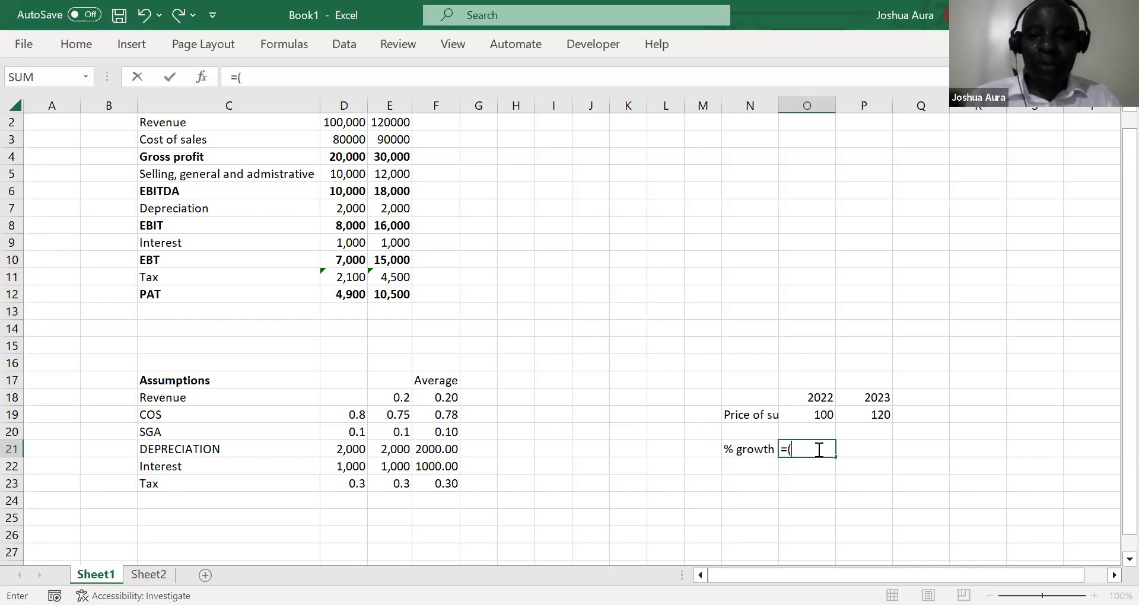
left_click(878, 417)
type("-")
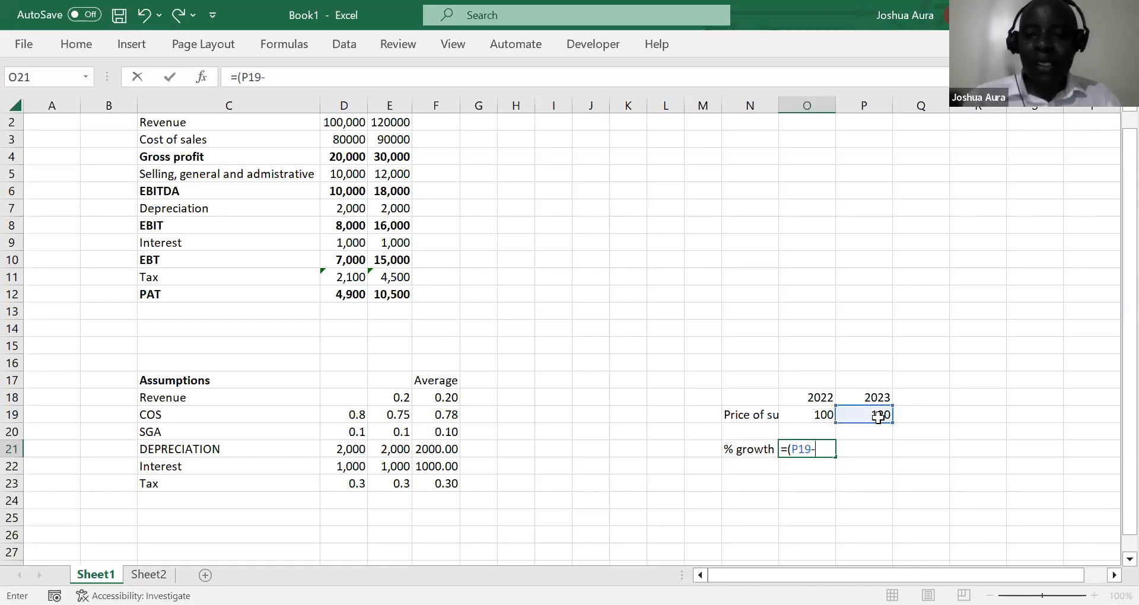
left_click(824, 415)
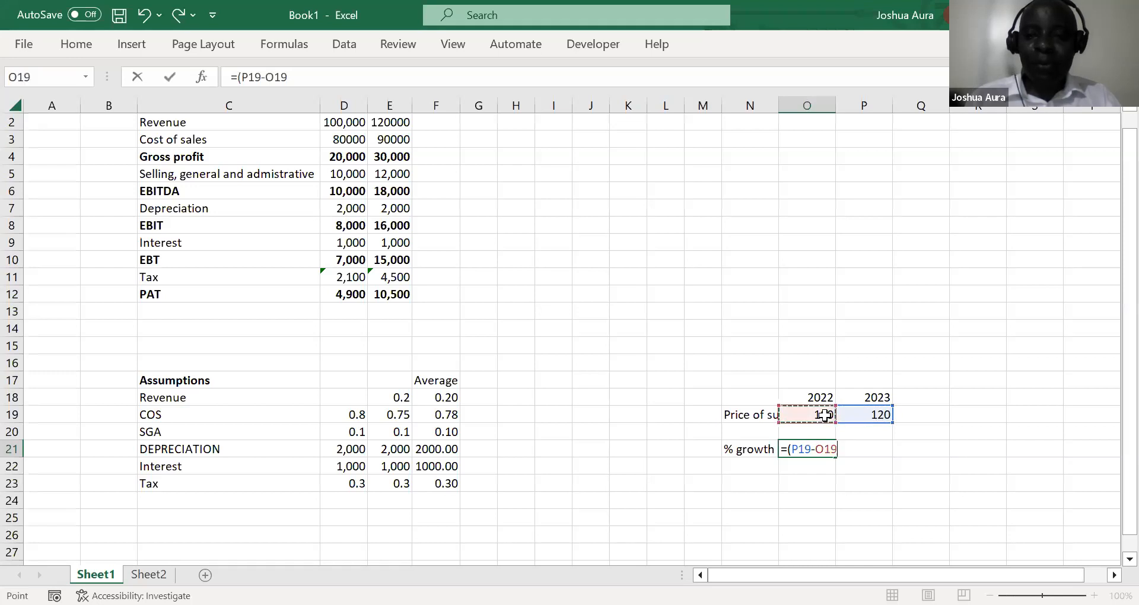
type(")/")
left_click(824, 414)
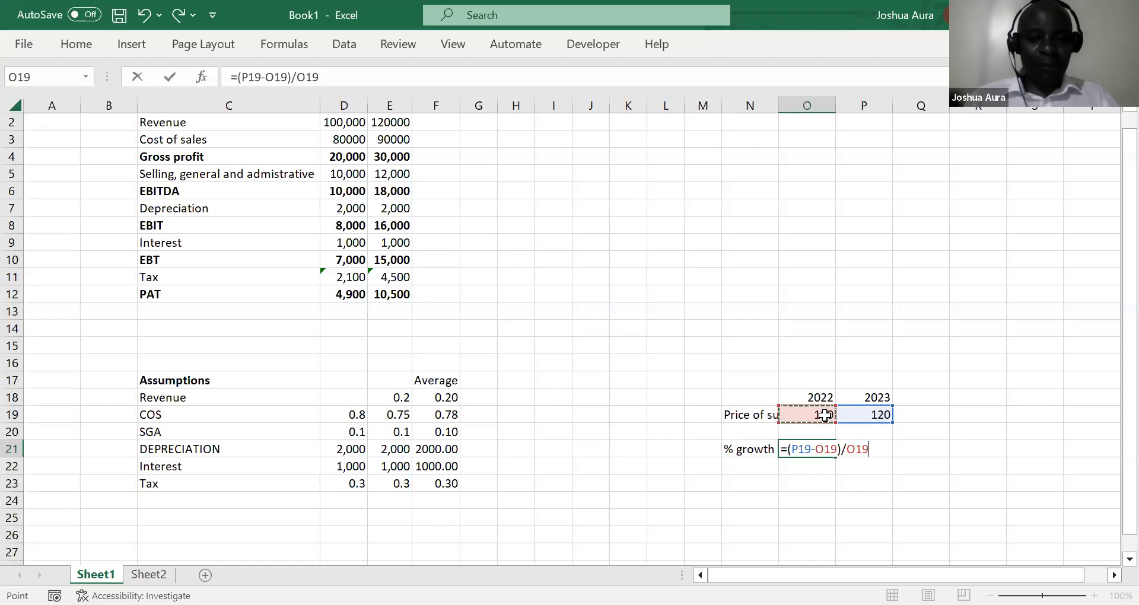
key("Return")
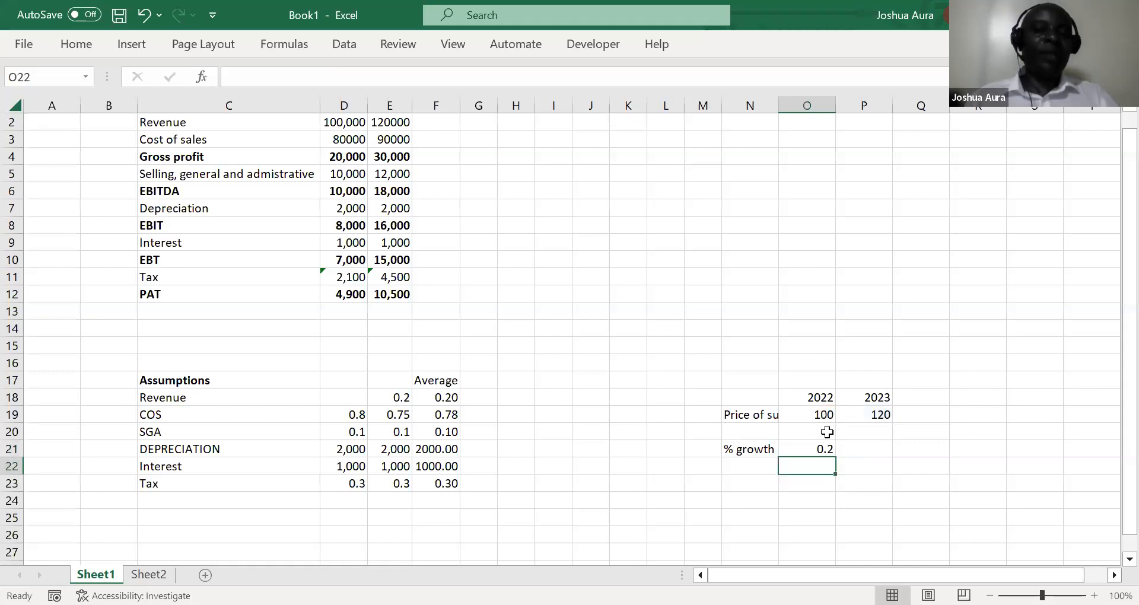
Format the growth result in O21 as a percentage
left_click(825, 446)
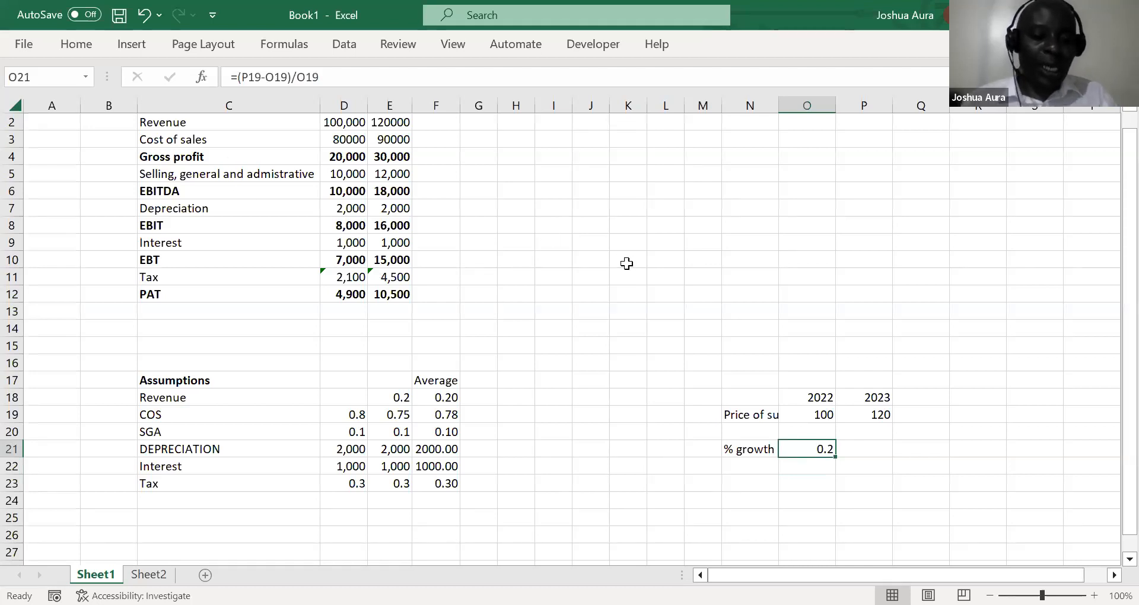
key("alt")
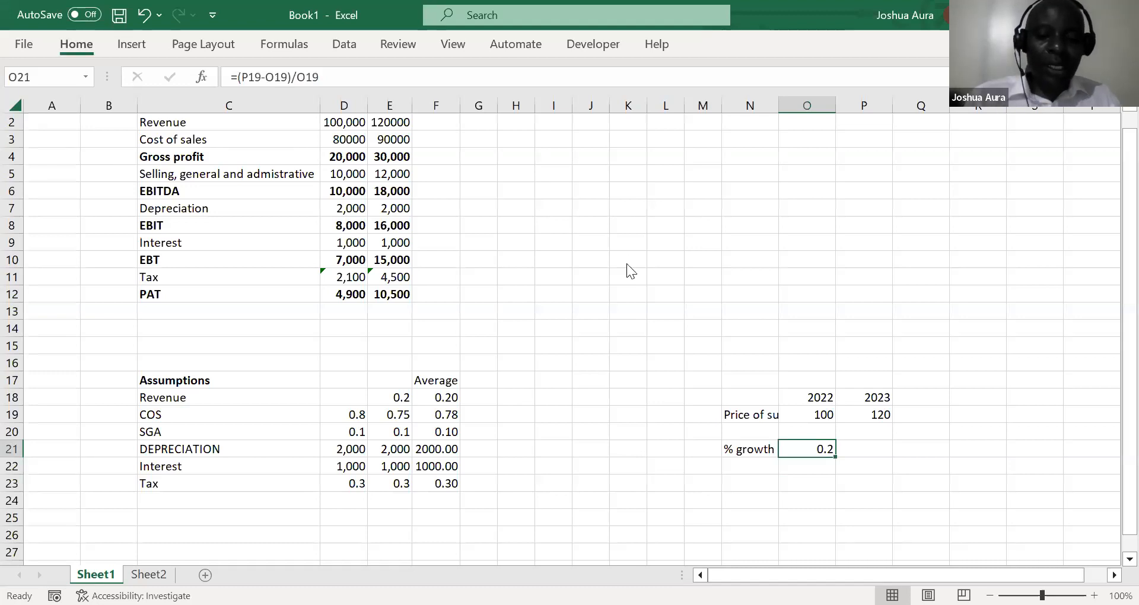
key("h")
key("p")
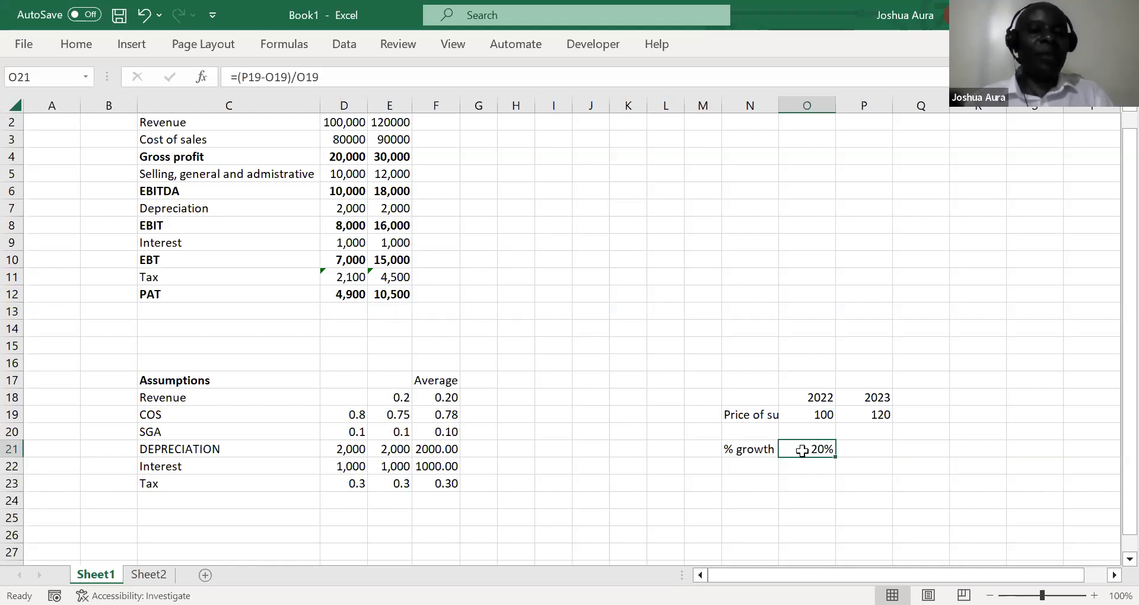
Enter =P19/O19-1 in P21 as an alternative calculation of the sugar price growth
left_click(882, 448)
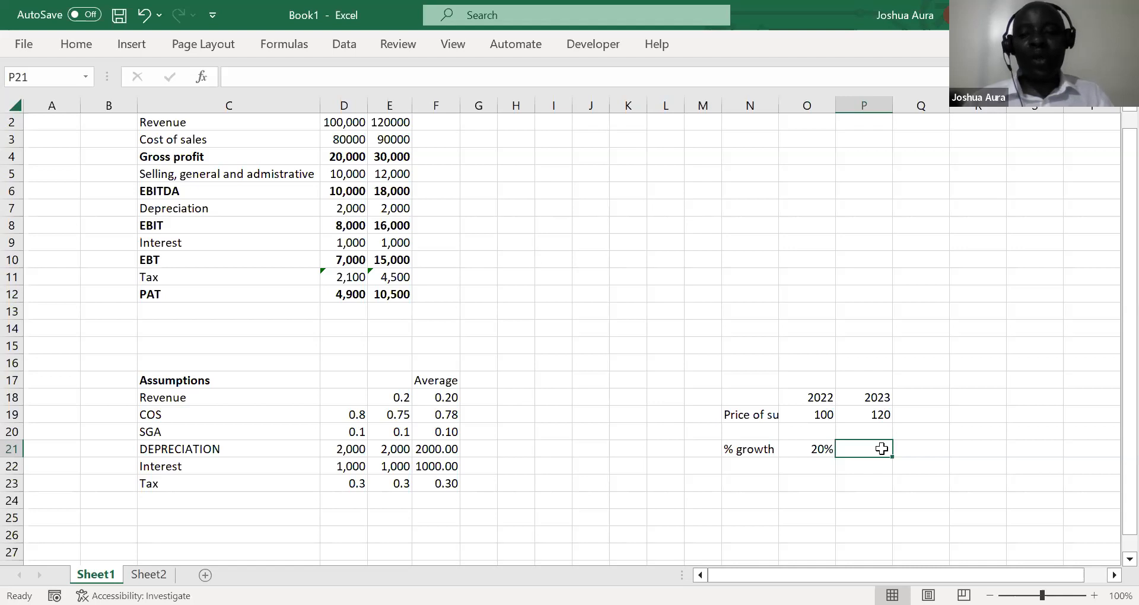
type("=")
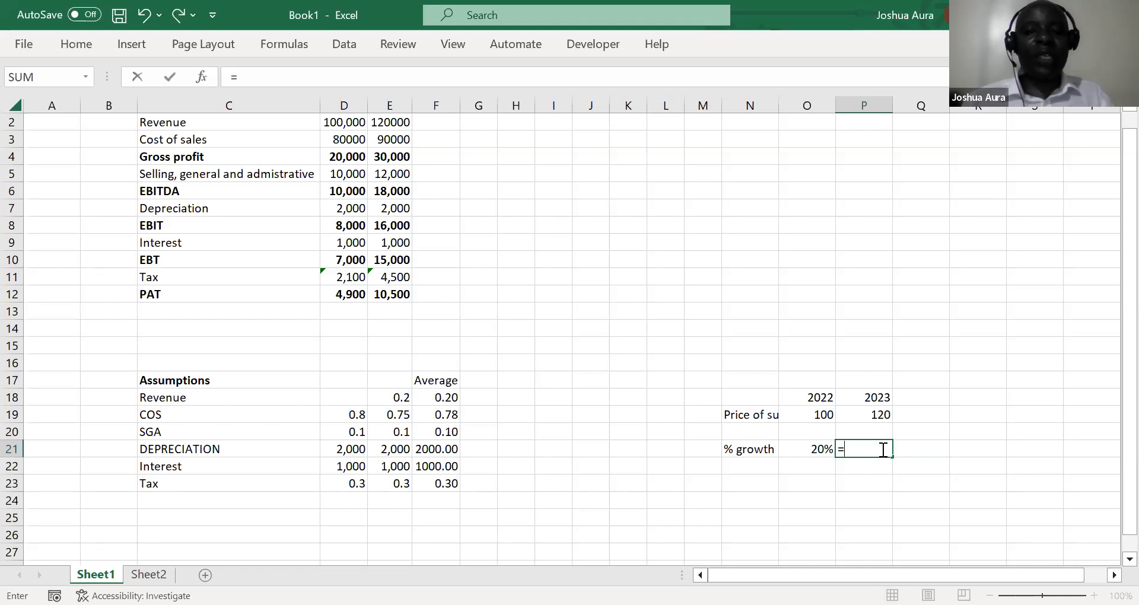
left_click(879, 415)
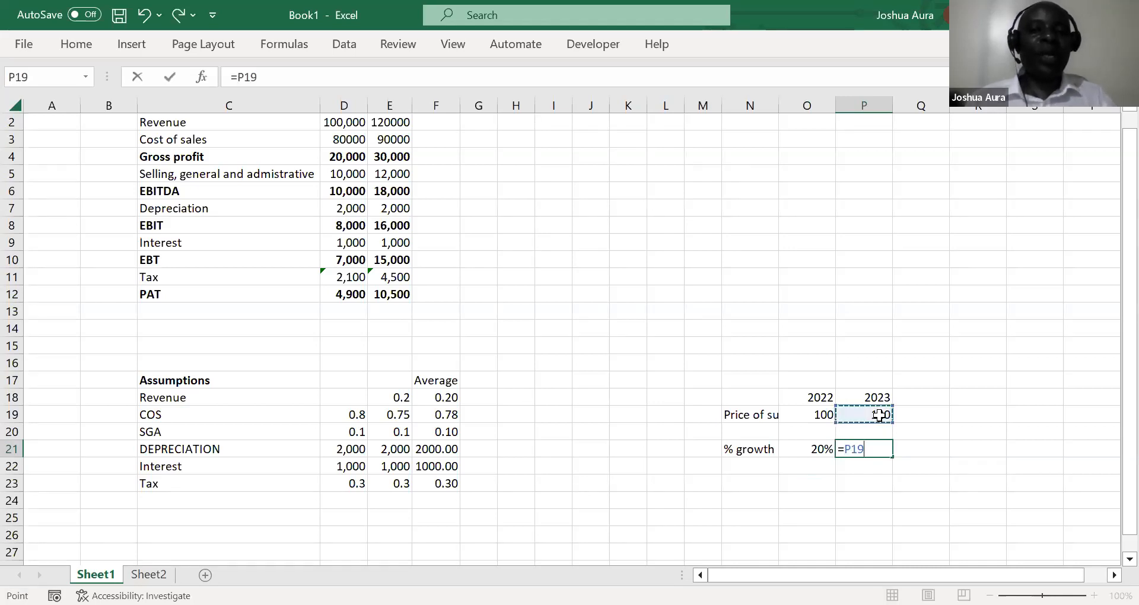
type("/")
left_click(822, 414)
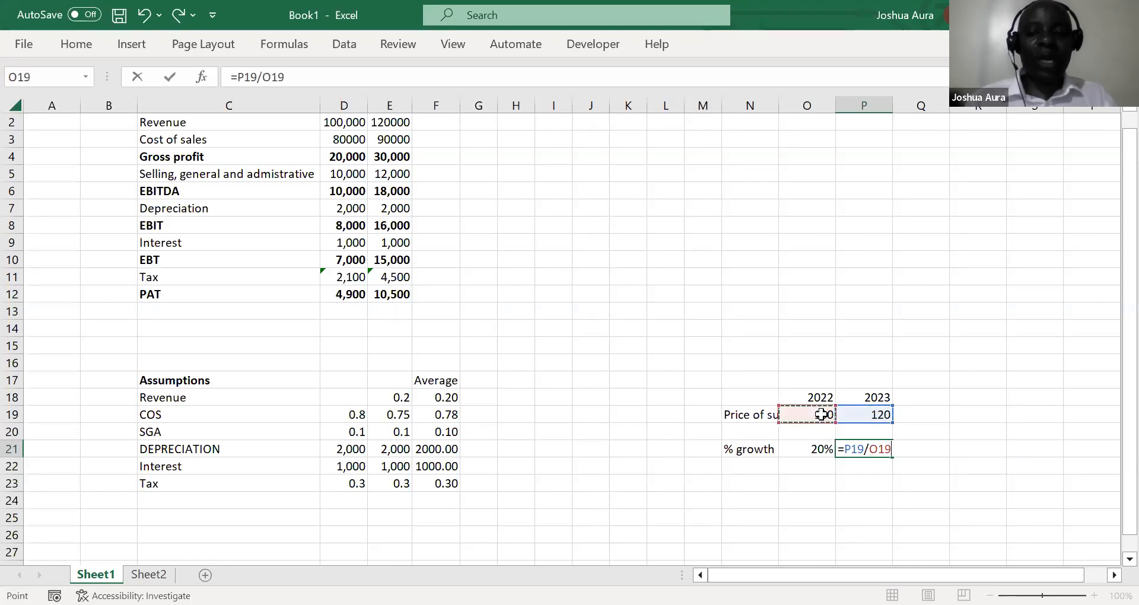
type("-")
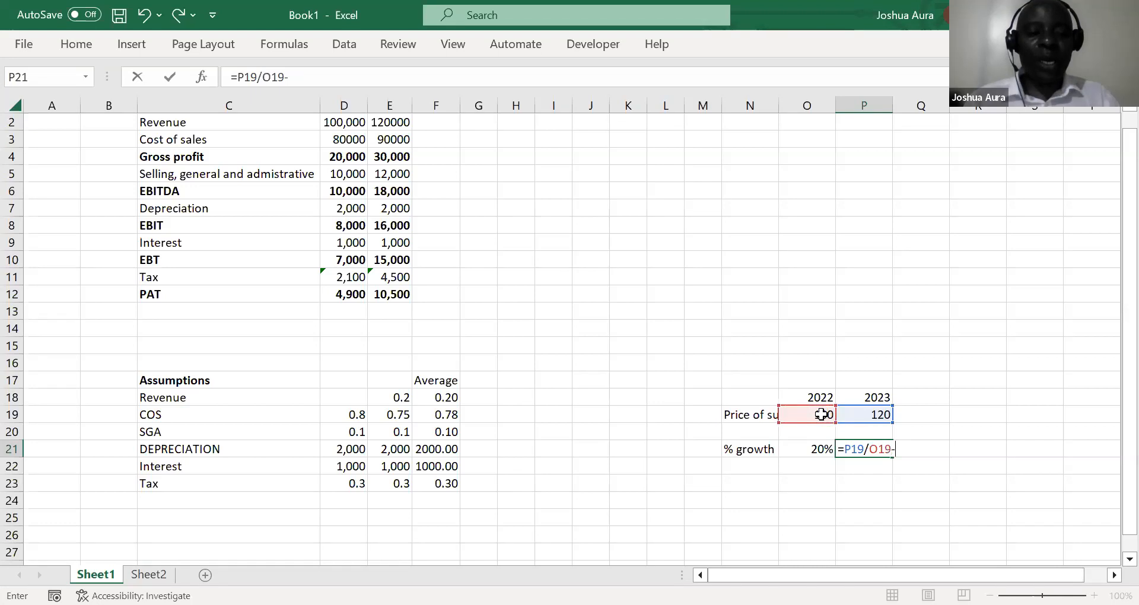
type("1")
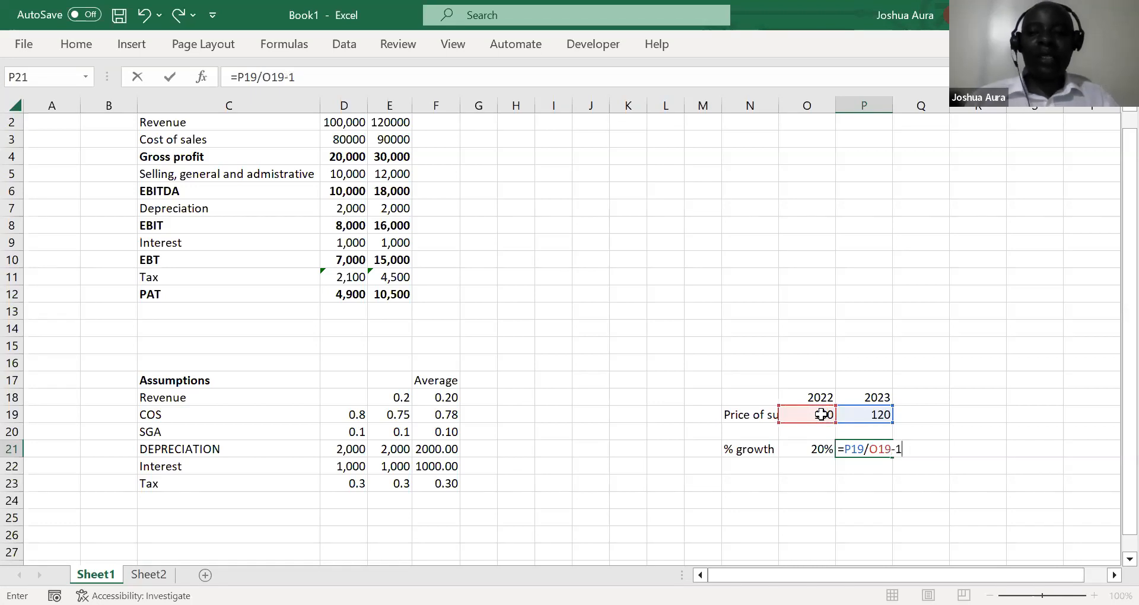
key("Return")
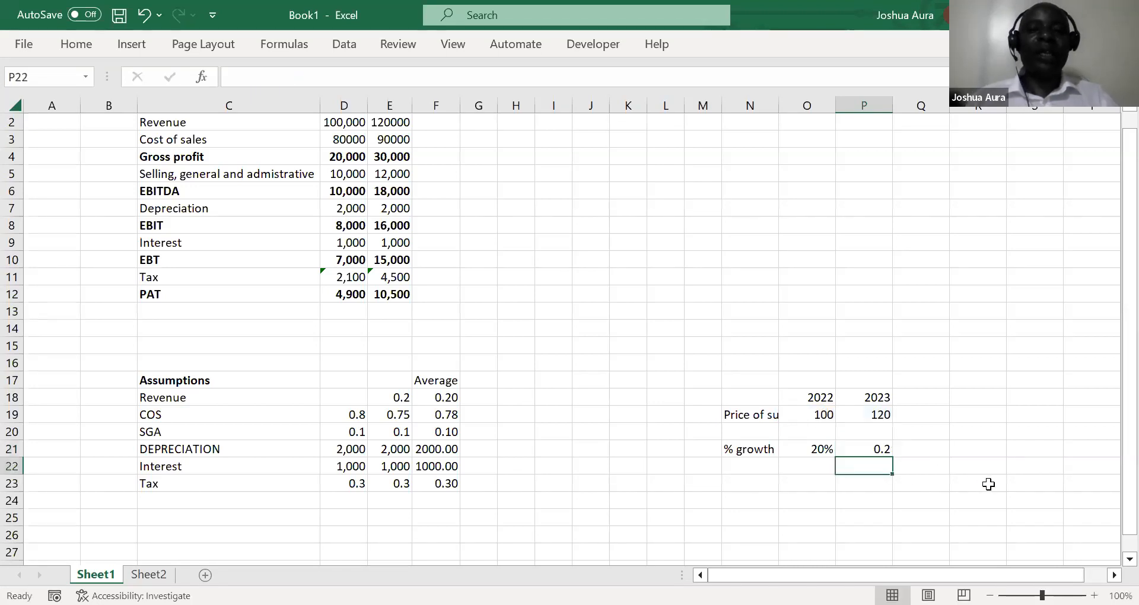
Format the alternative growth result in P21 as a percentage
left_click(876, 449)
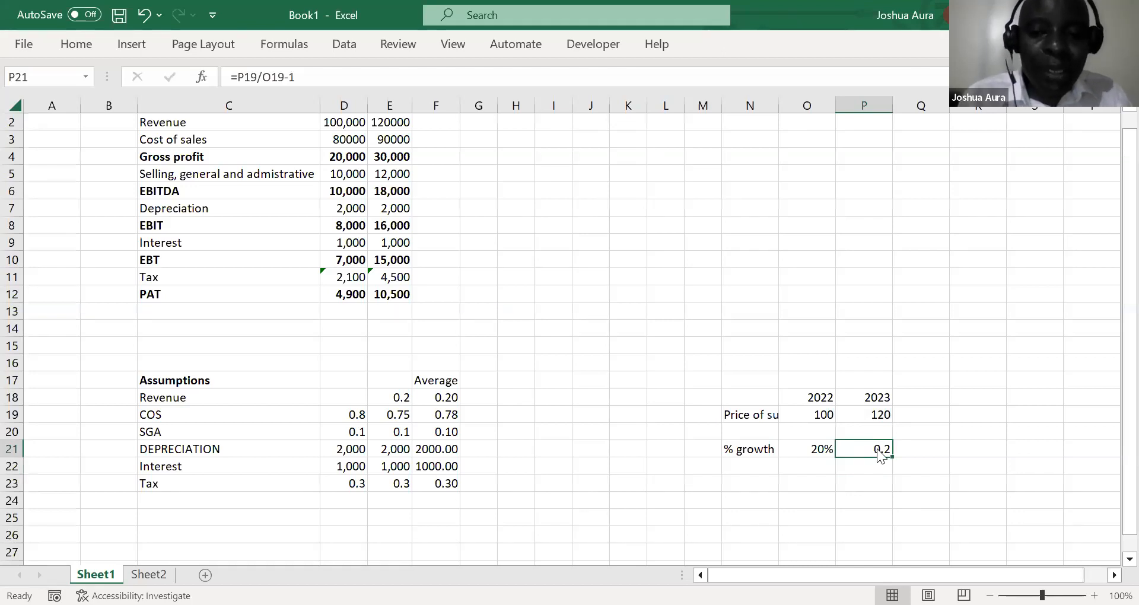
key("alt+h")
key("p")
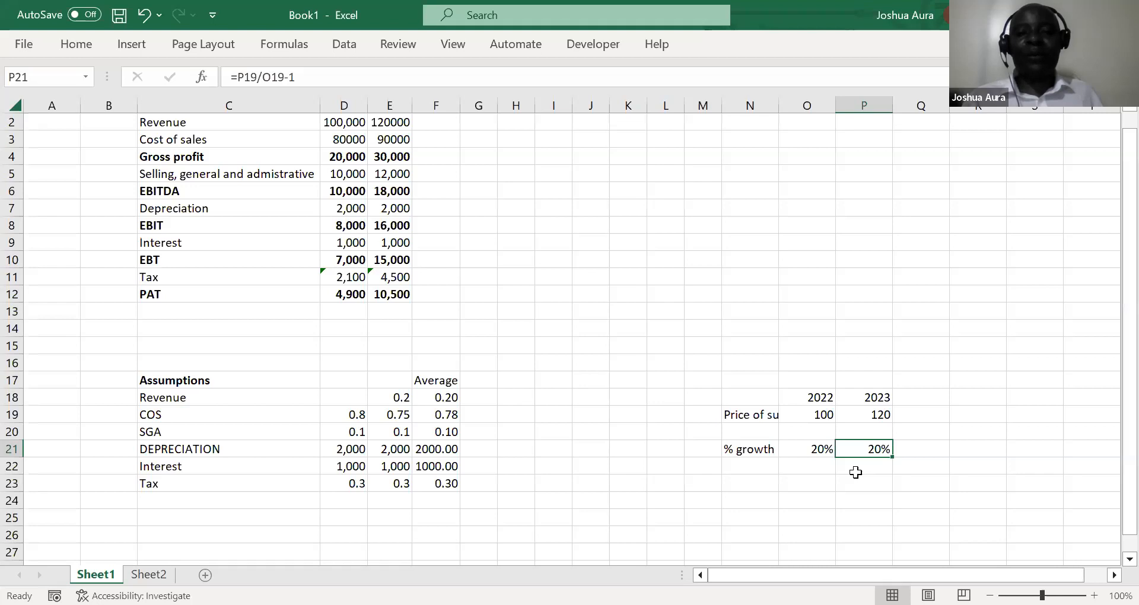
key("alt+Tab")
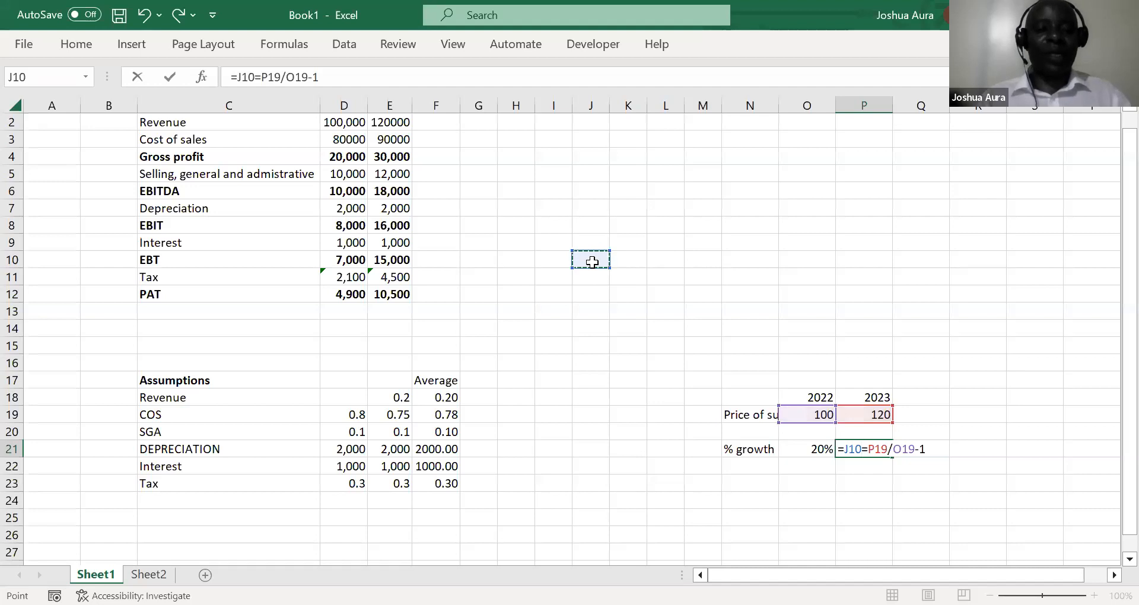
key("Escape")
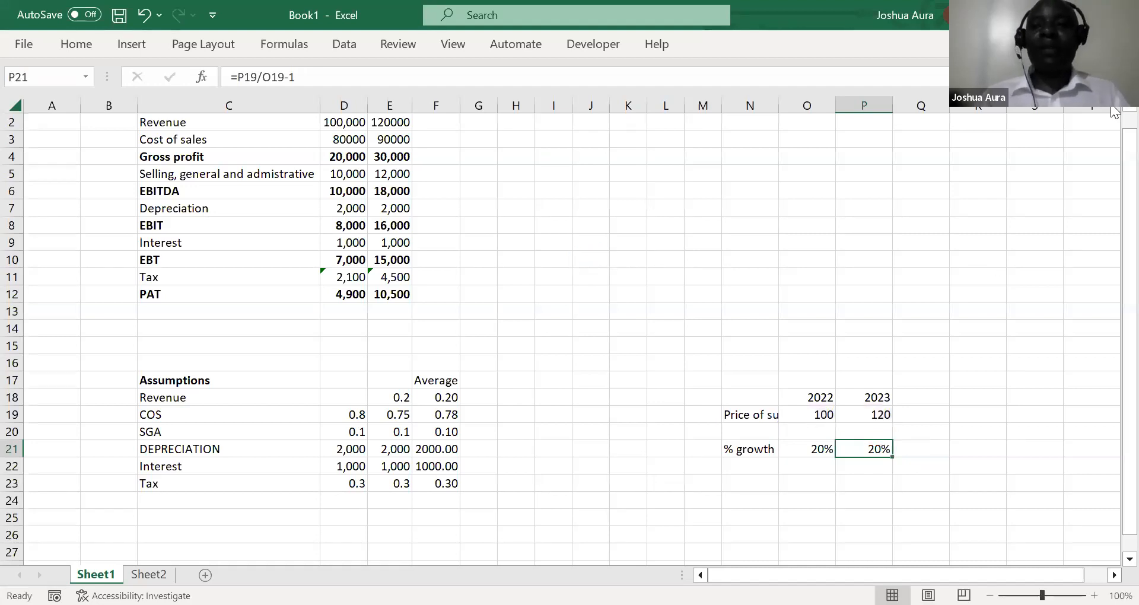
Enter =E2*(1+$F$18) in F2 to forecast 2023 revenue from the prior year and the average growth rate
scroll(1112, 110, "up", 1)
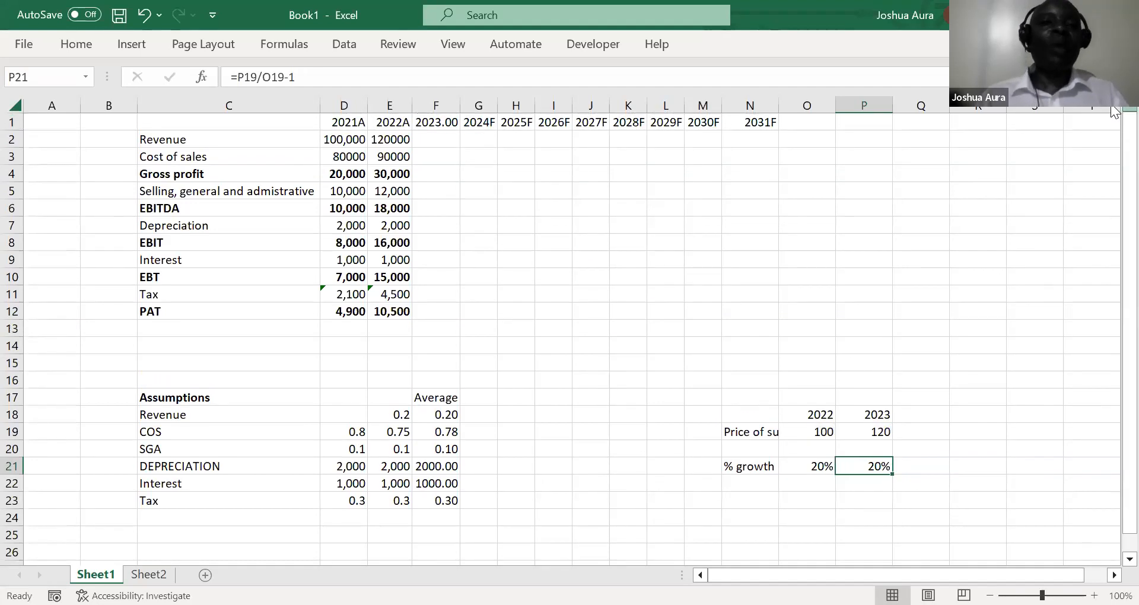
left_click(439, 138)
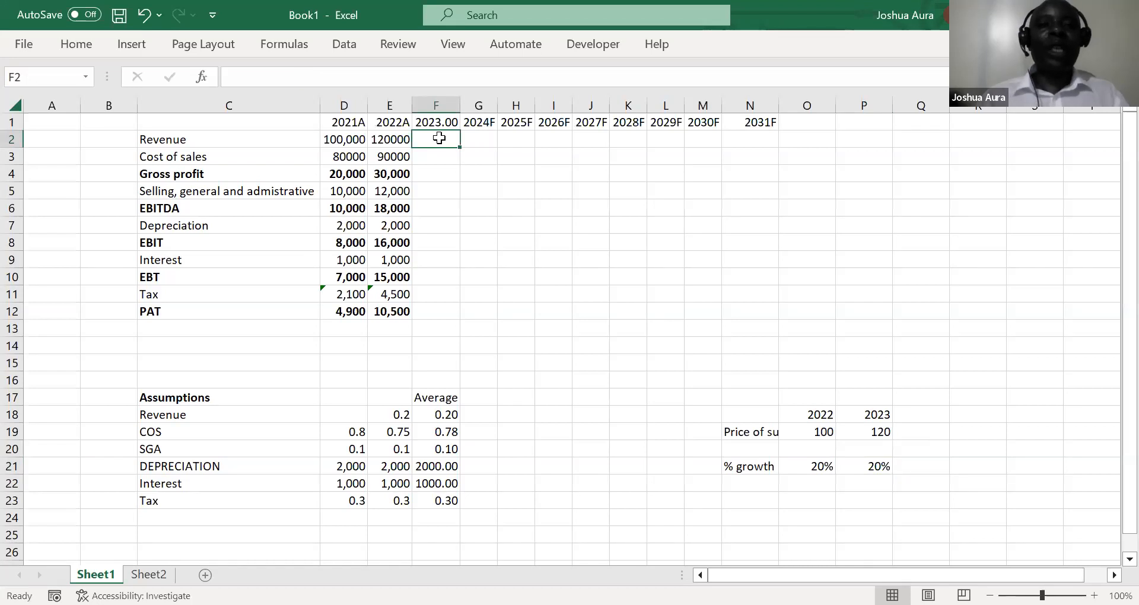
type("=")
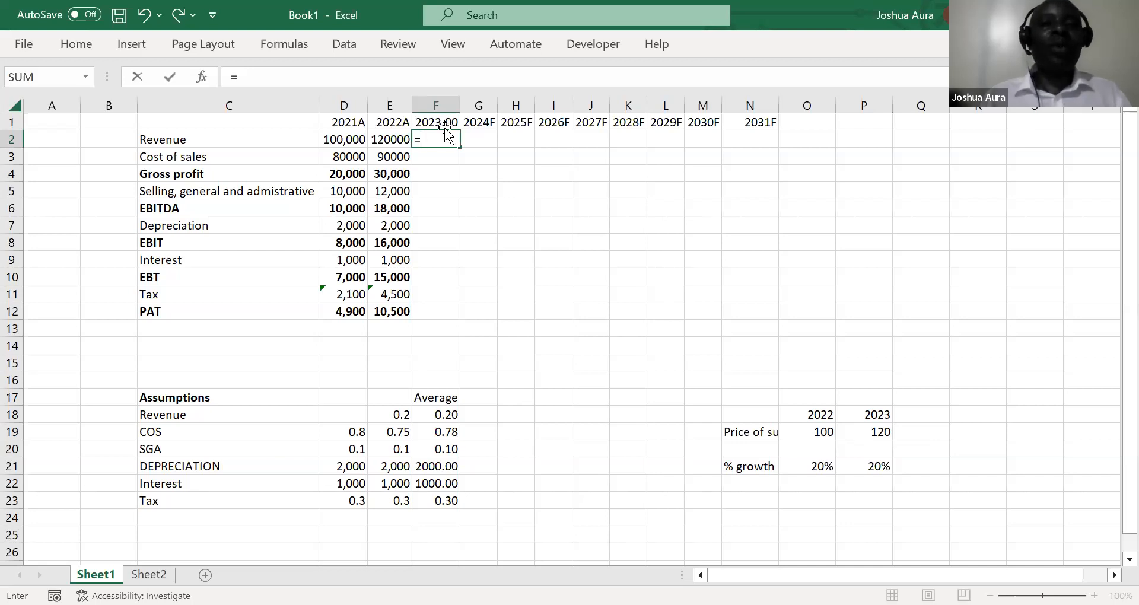
left_click(386, 141)
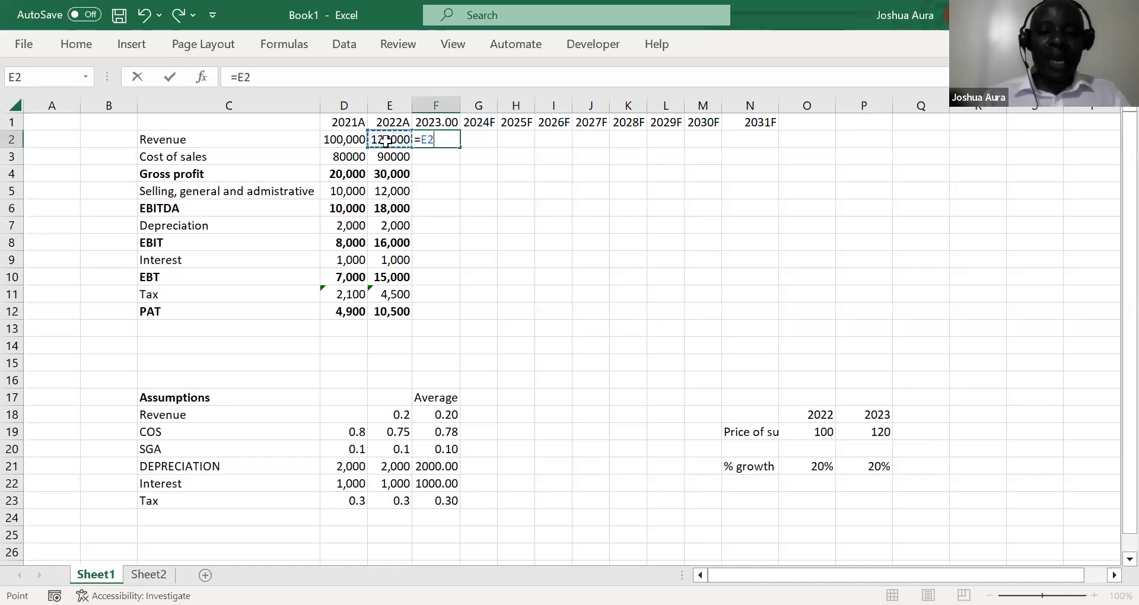
type("*")
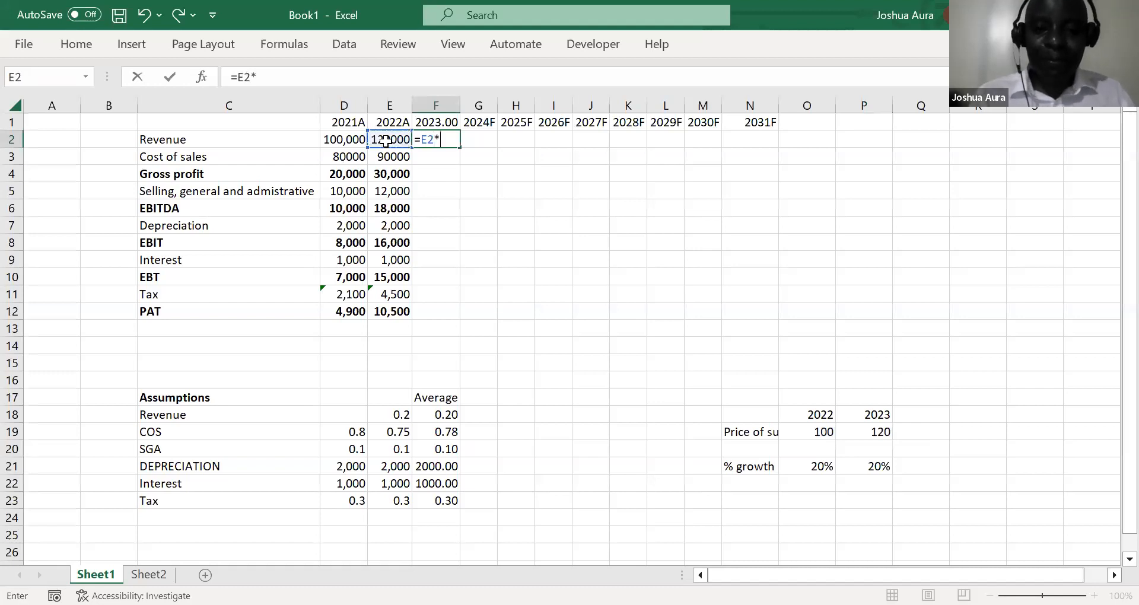
type("(1")
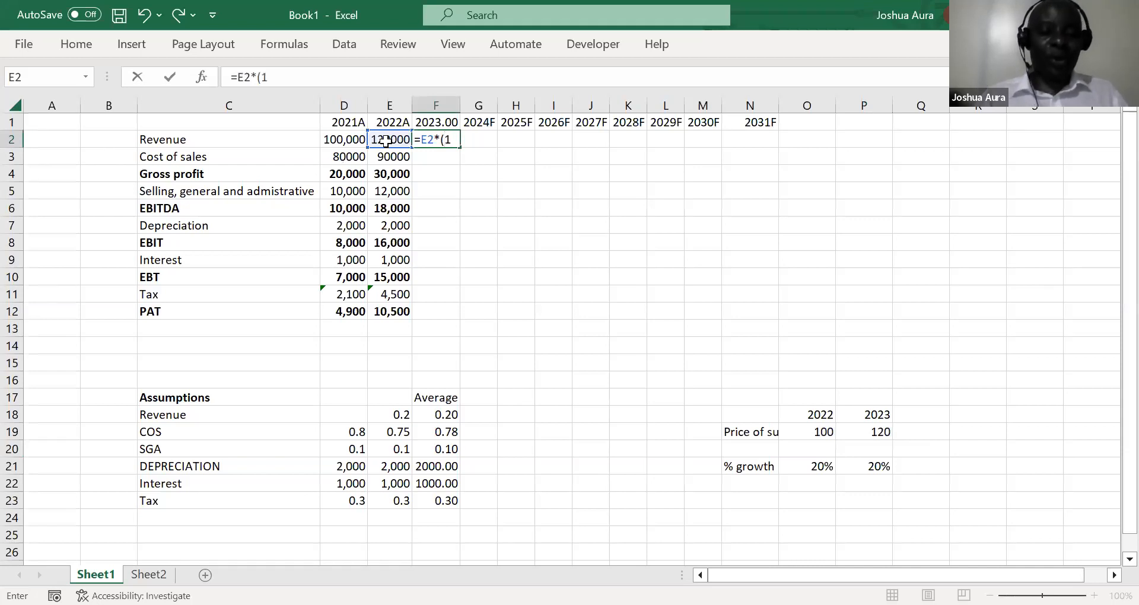
type("+")
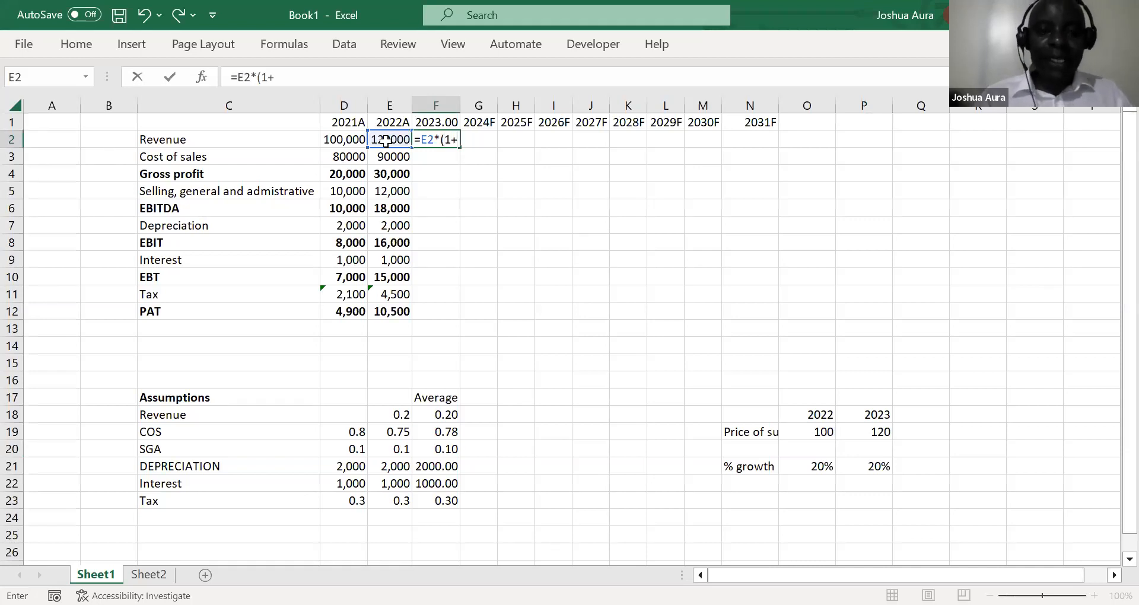
left_click(446, 416)
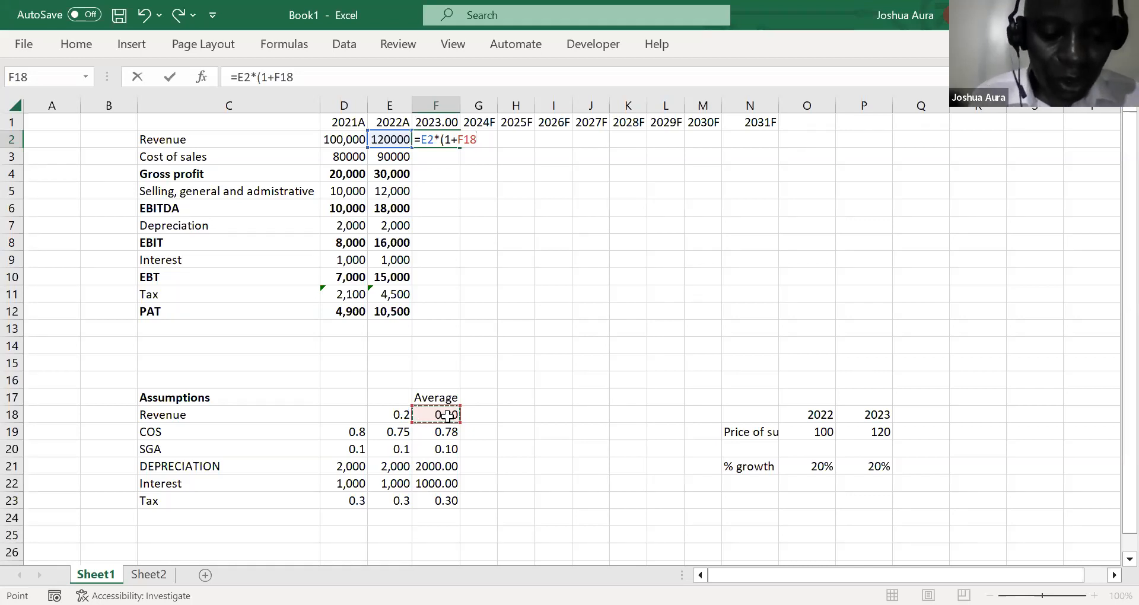
key("F4")
type(")")
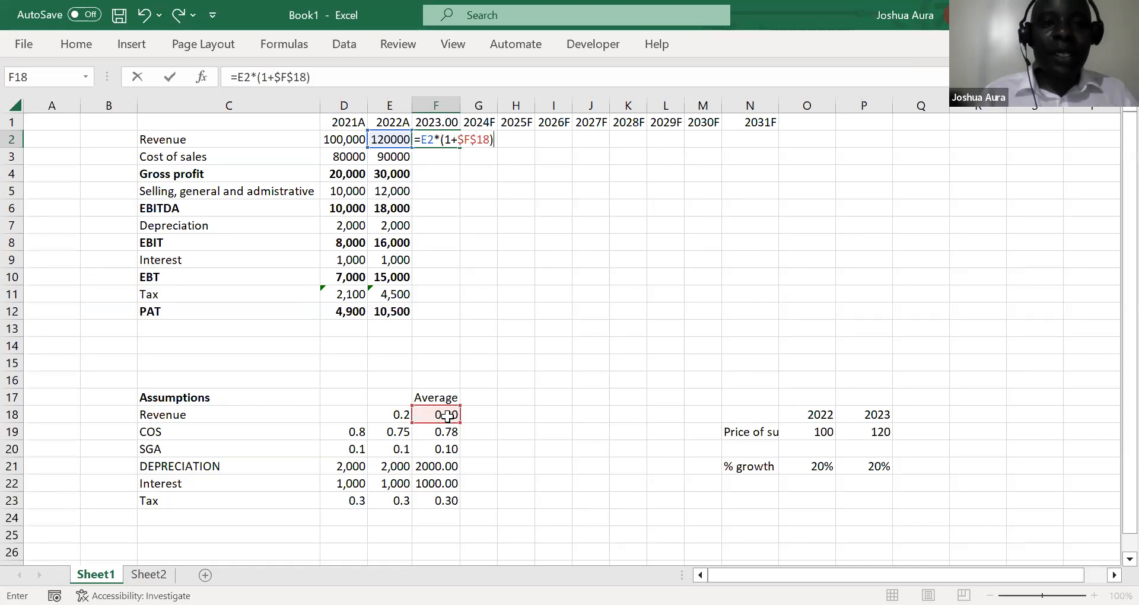
key("Return")
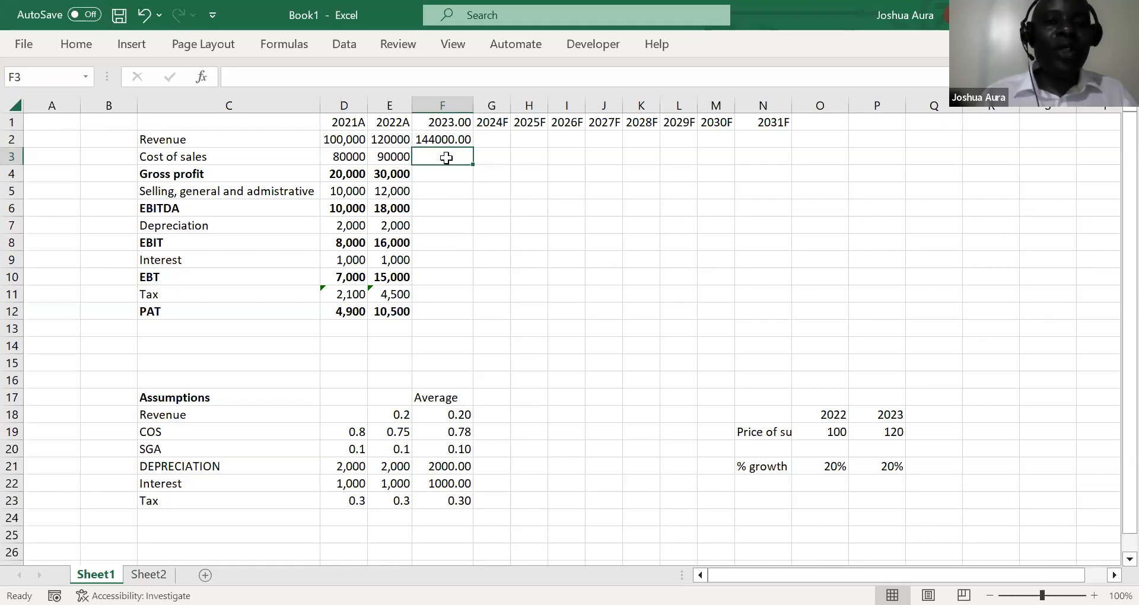
Enter =F2*$F$19 in F3 to forecast the 2023 cost of sales from revenue and the average COS ratio
type("=")
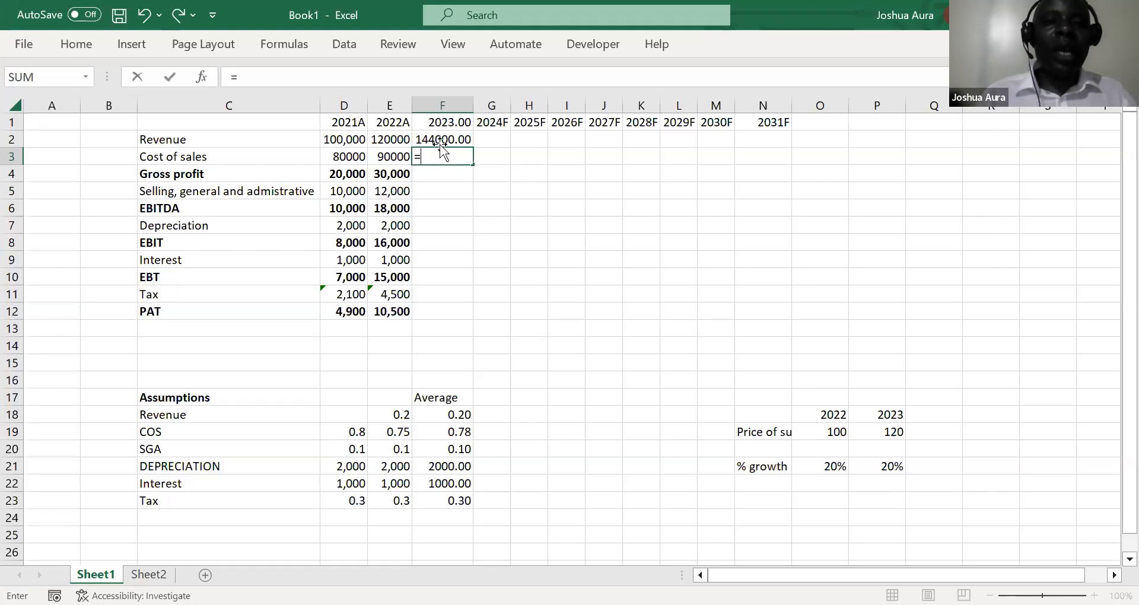
left_click(437, 138)
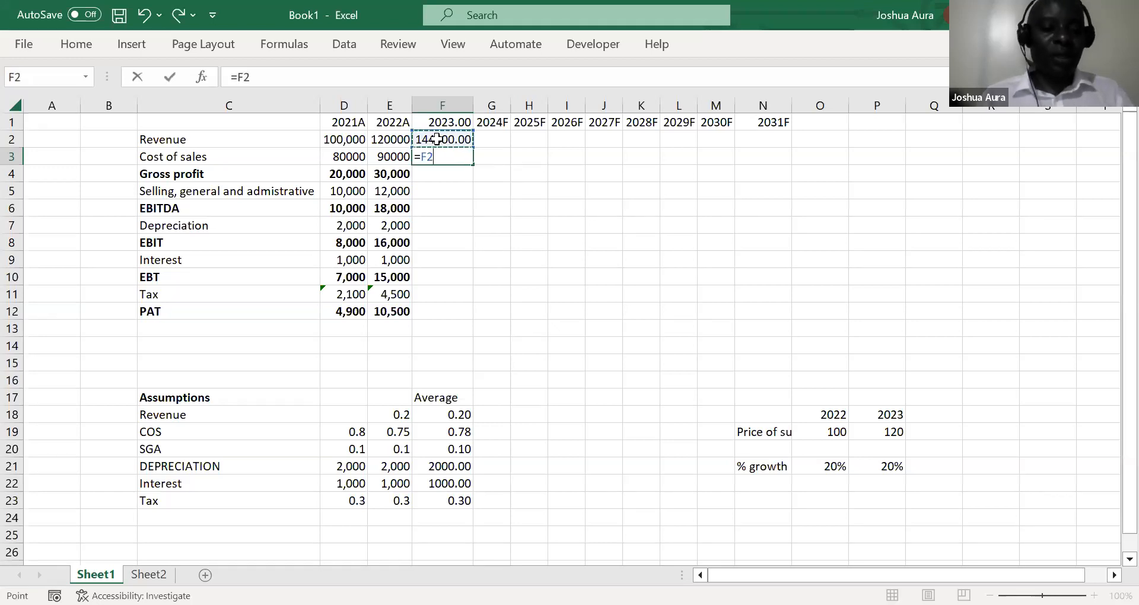
type("*")
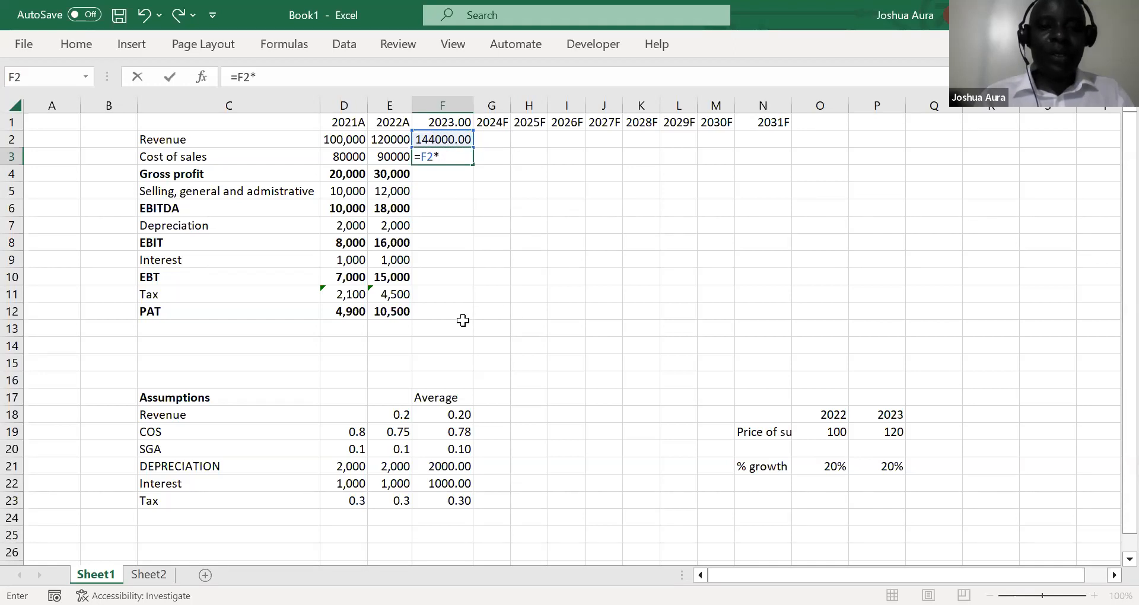
left_click(459, 441)
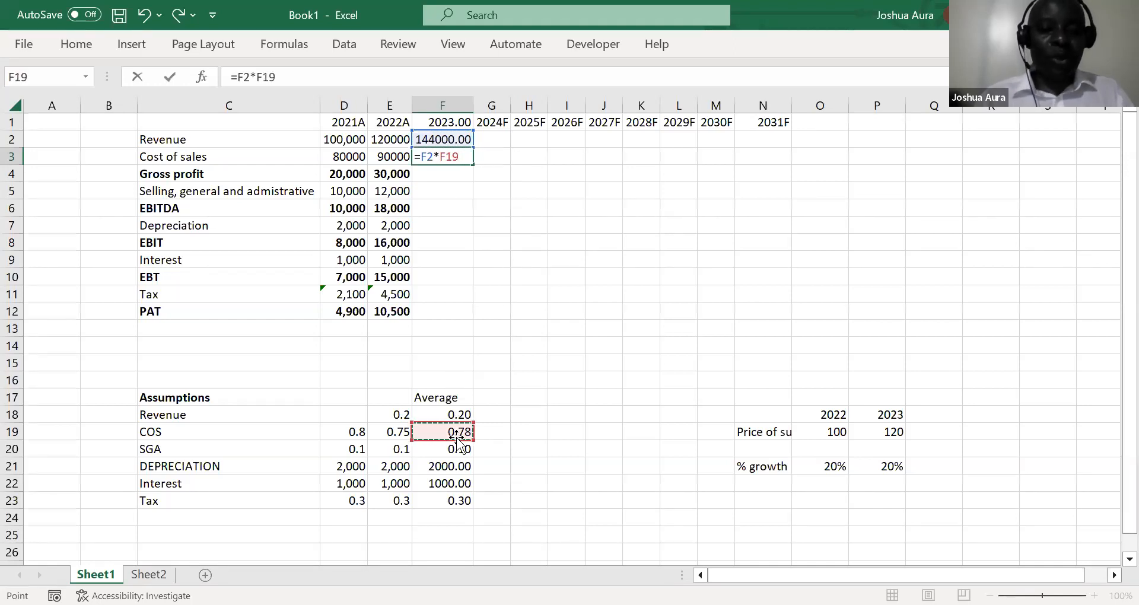
key("F4")
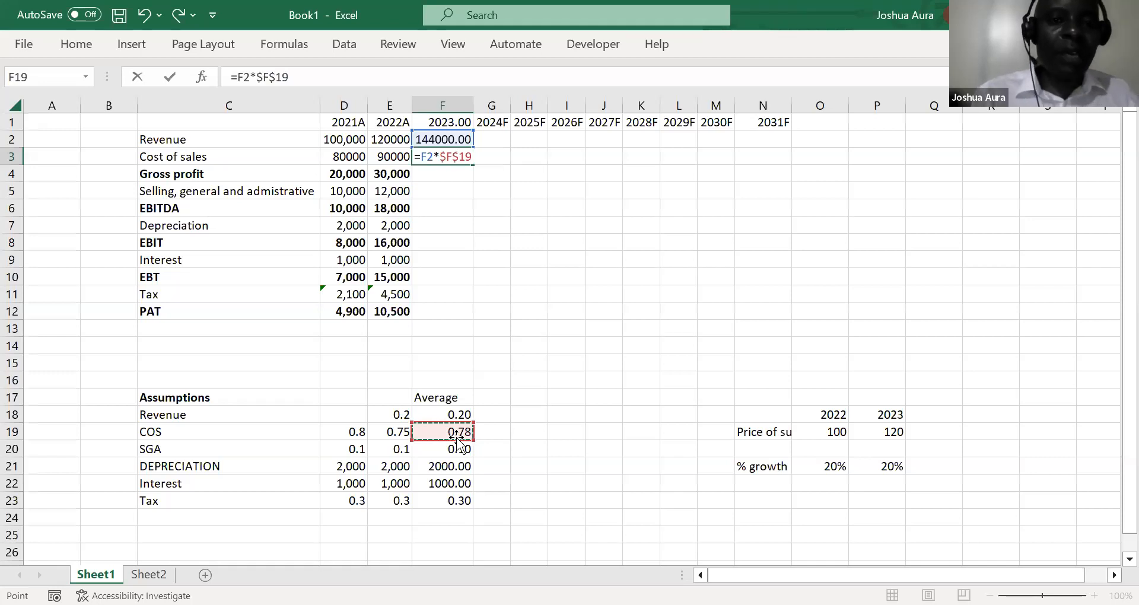
key("Return")
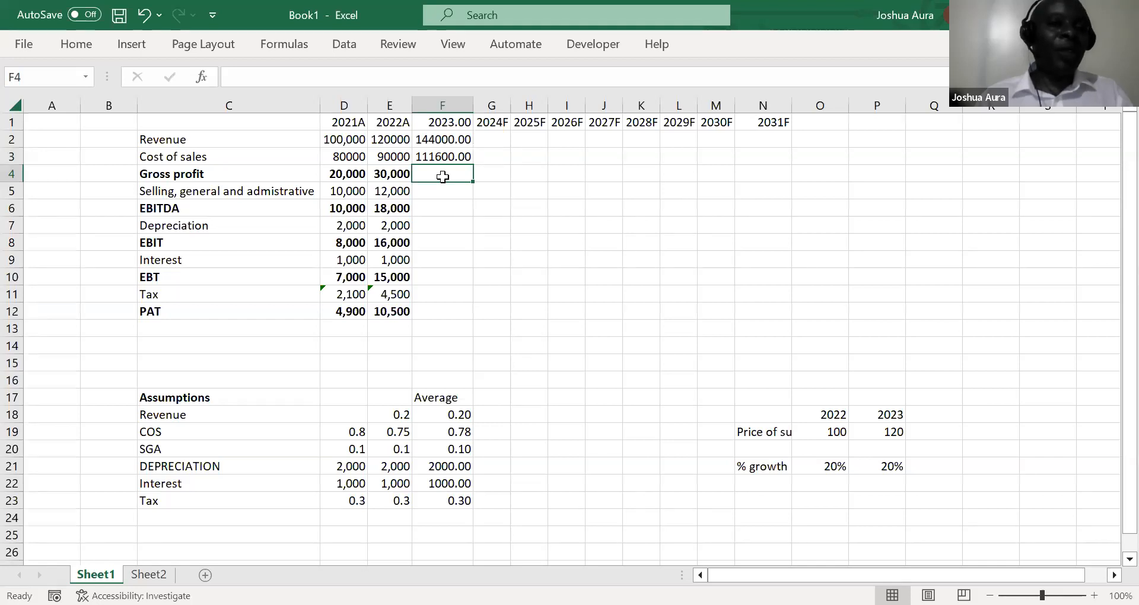
Fill the gross profit formula from E4 across into F4 for 2023
left_click(387, 173)
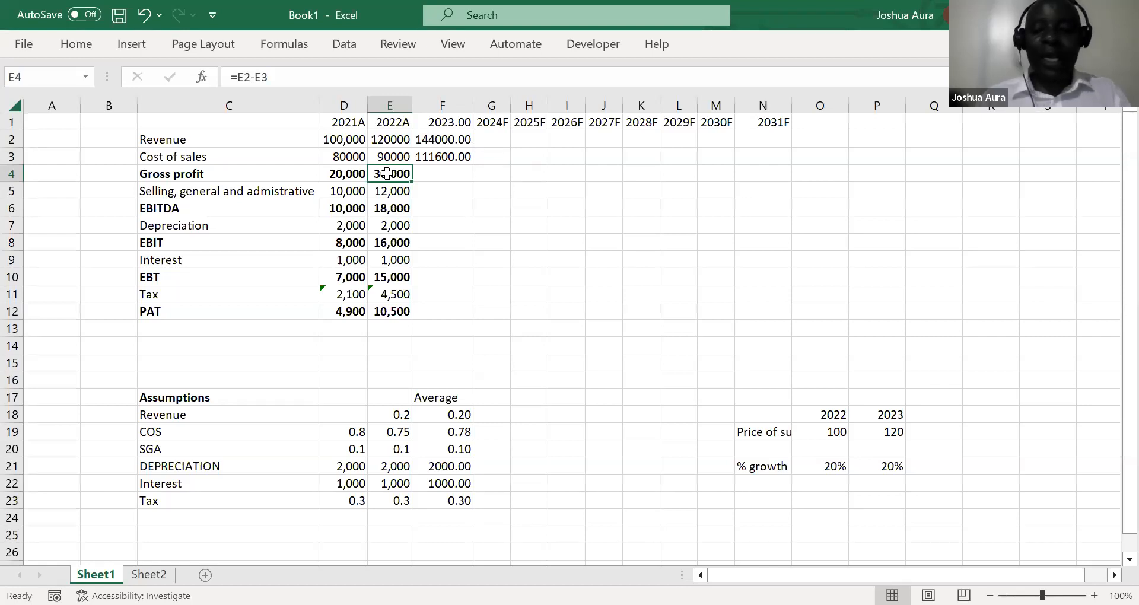
key("shift+Right")
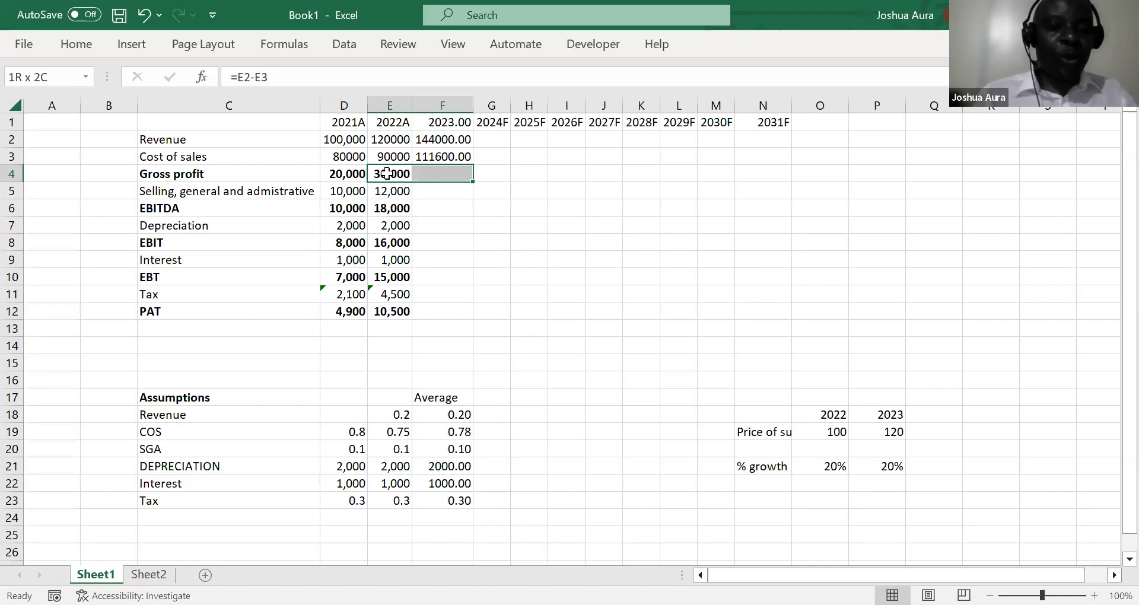
key("ctrl+r")
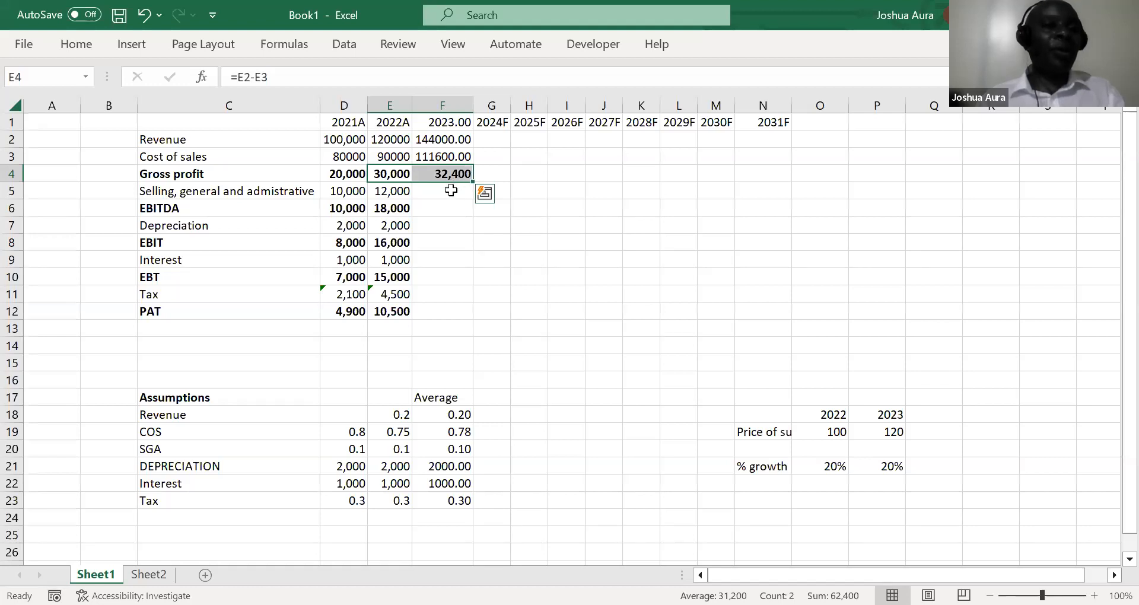
Enter =F2*$F$20 in F5 to forecast 2023 selling, general and administrative costs from the average SGA ratio
left_click(451, 190)
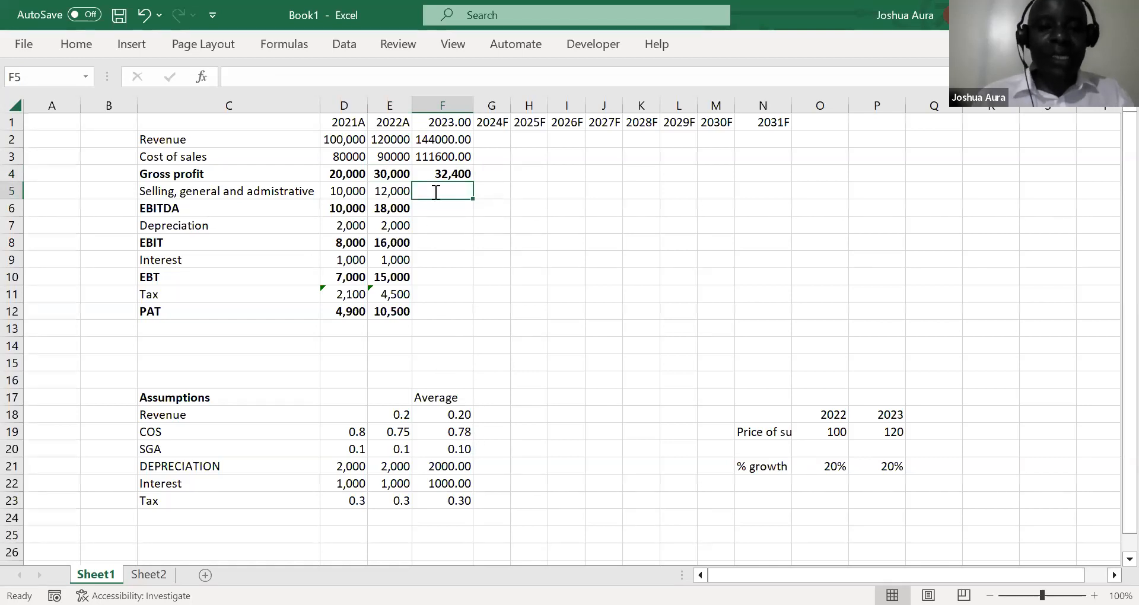
type("=")
left_click(440, 141)
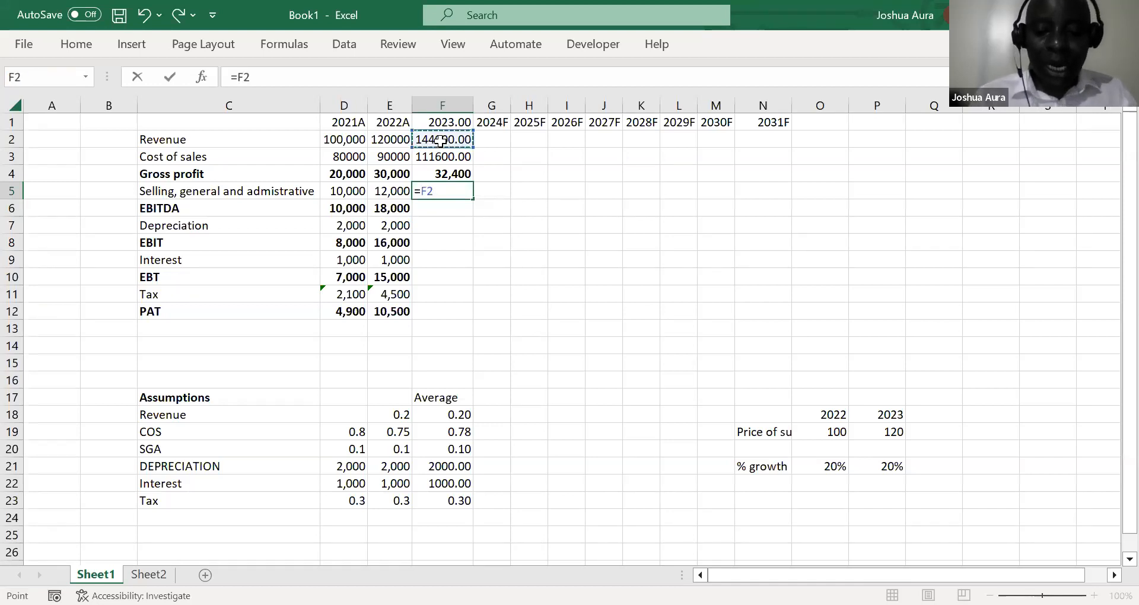
type("*")
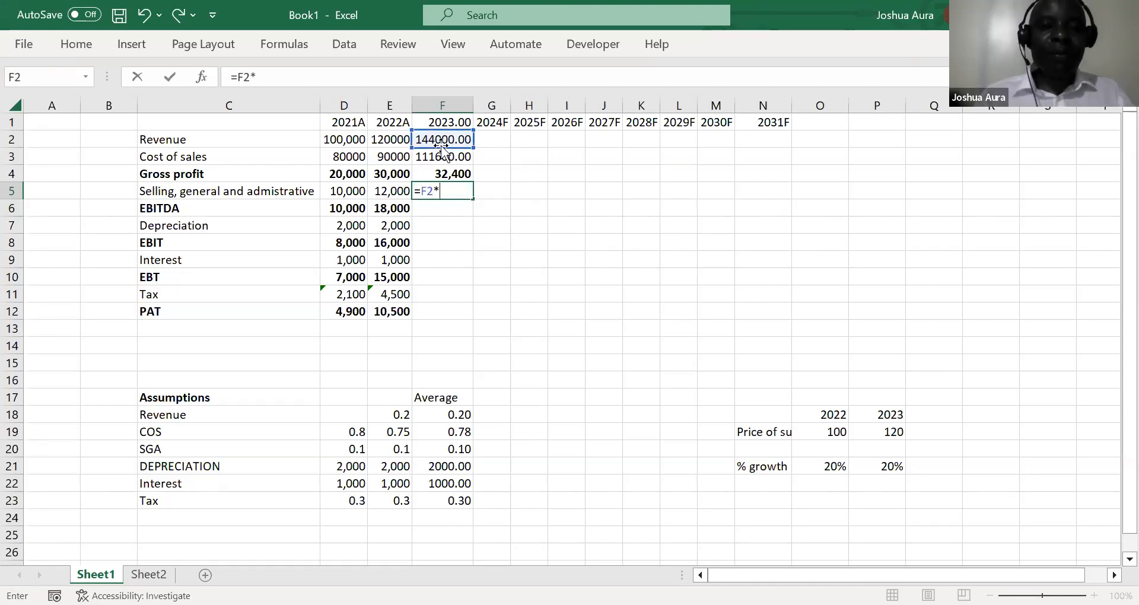
left_click(460, 451)
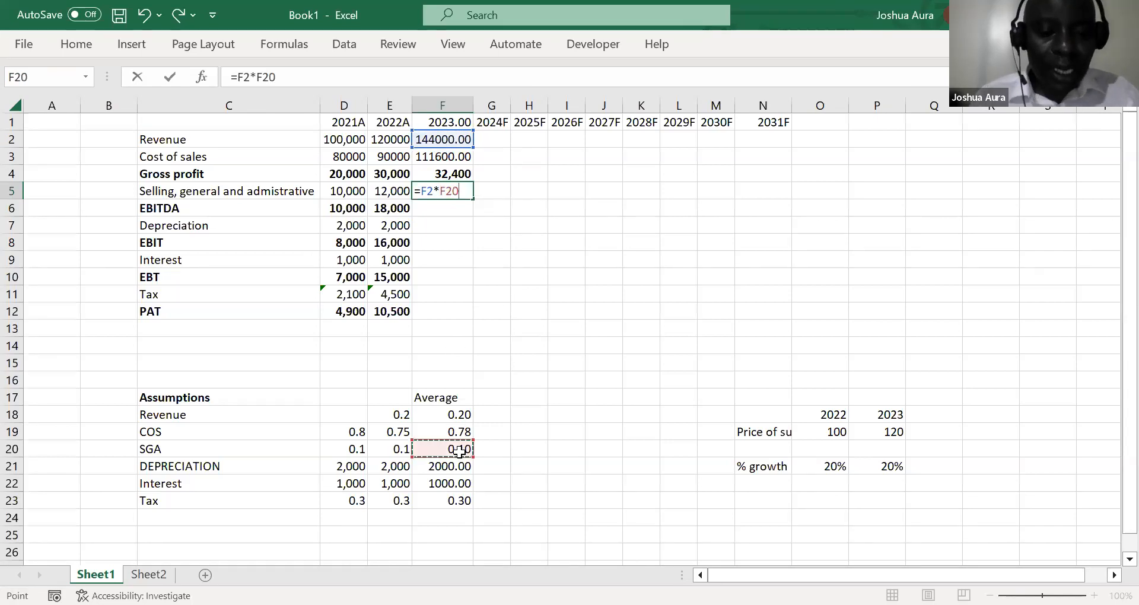
key("F4")
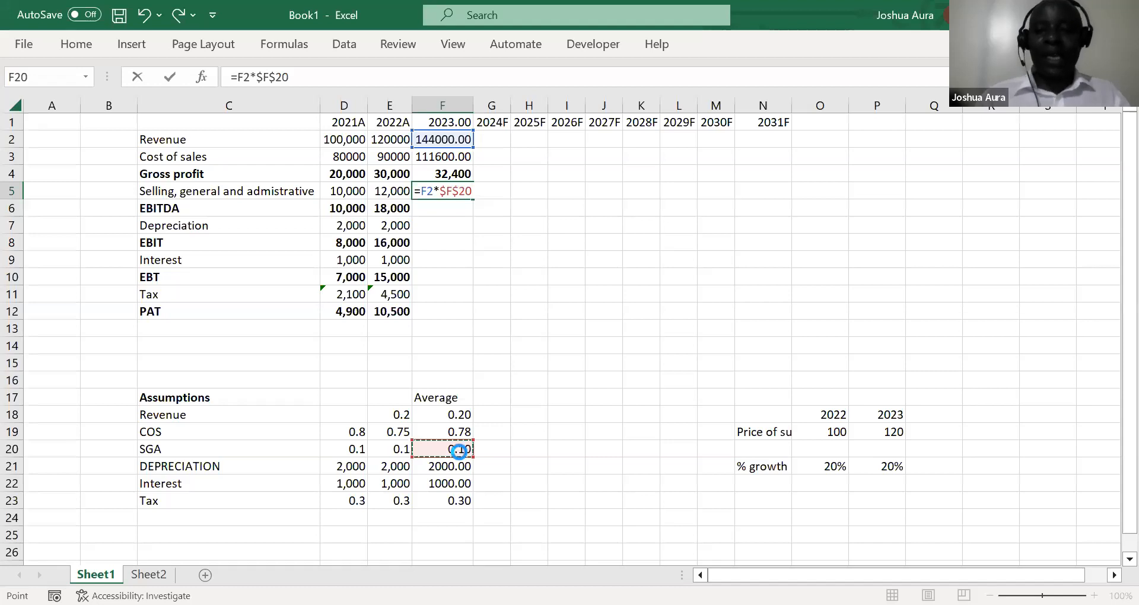
key("Return")
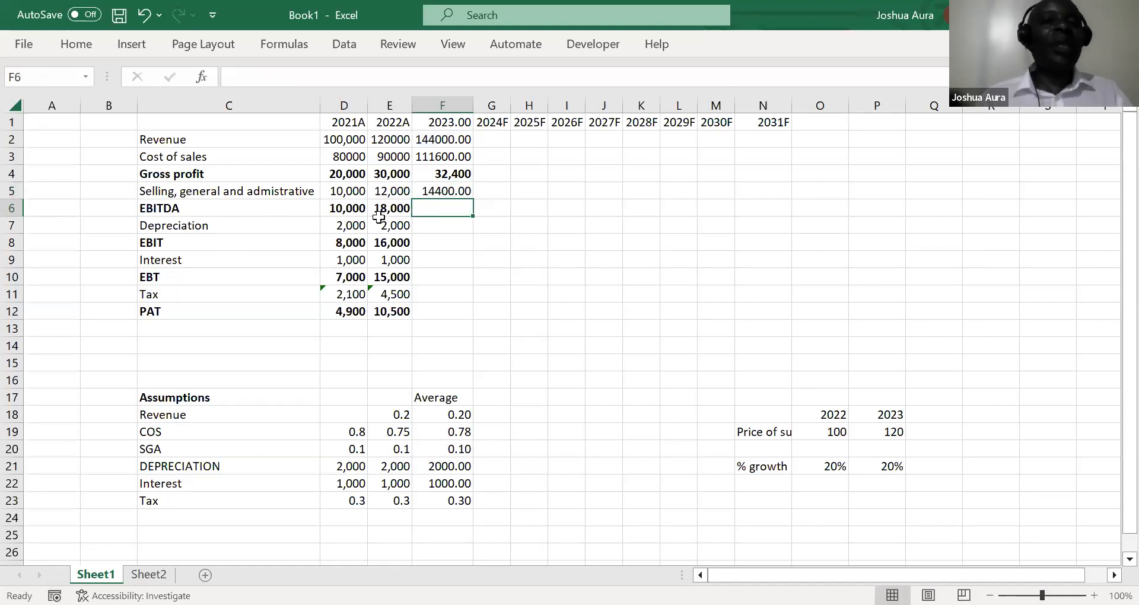
Fill the EBITDA formula from E6 across into F6 for 2023
left_click(395, 208)
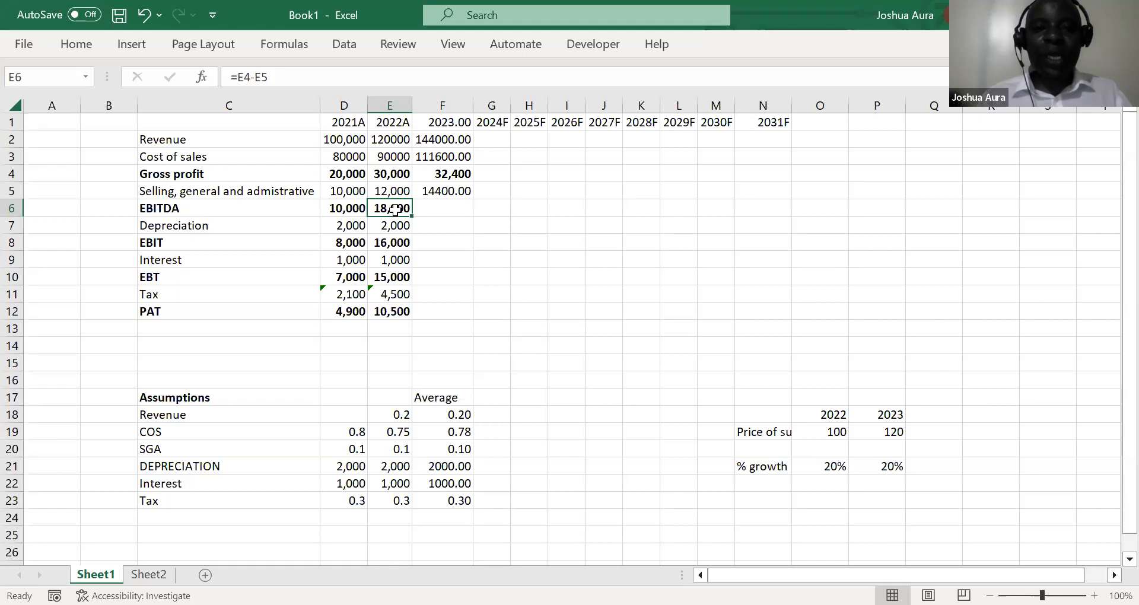
key("shift+Right")
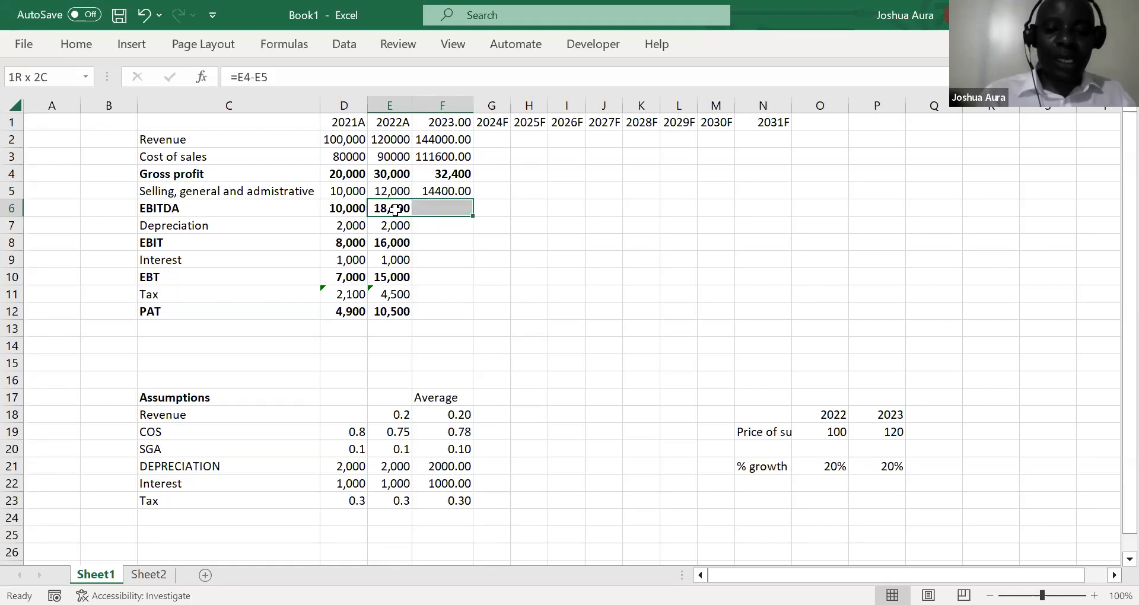
key("ctrl+r")
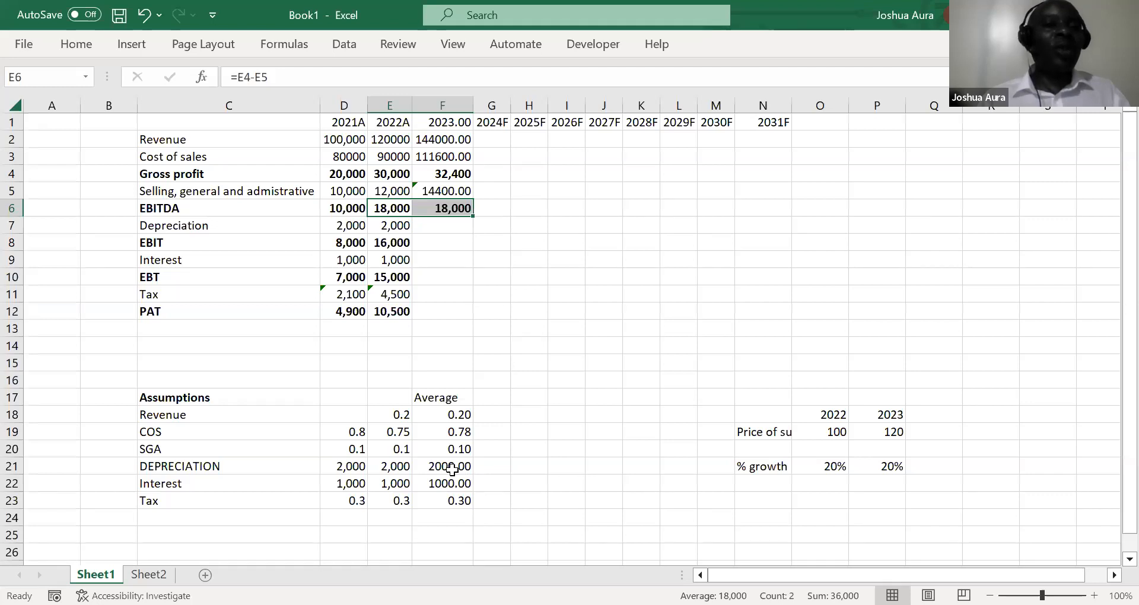
Enter =E7 in F7 to carry the 2022 depreciation forward to 2023
left_click(437, 226)
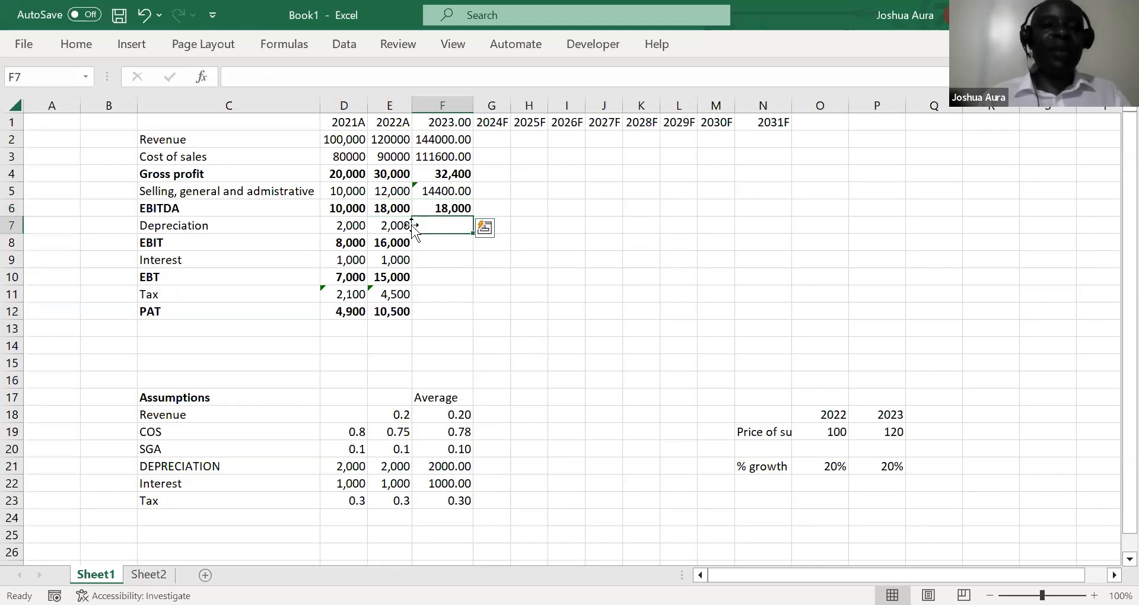
type("=")
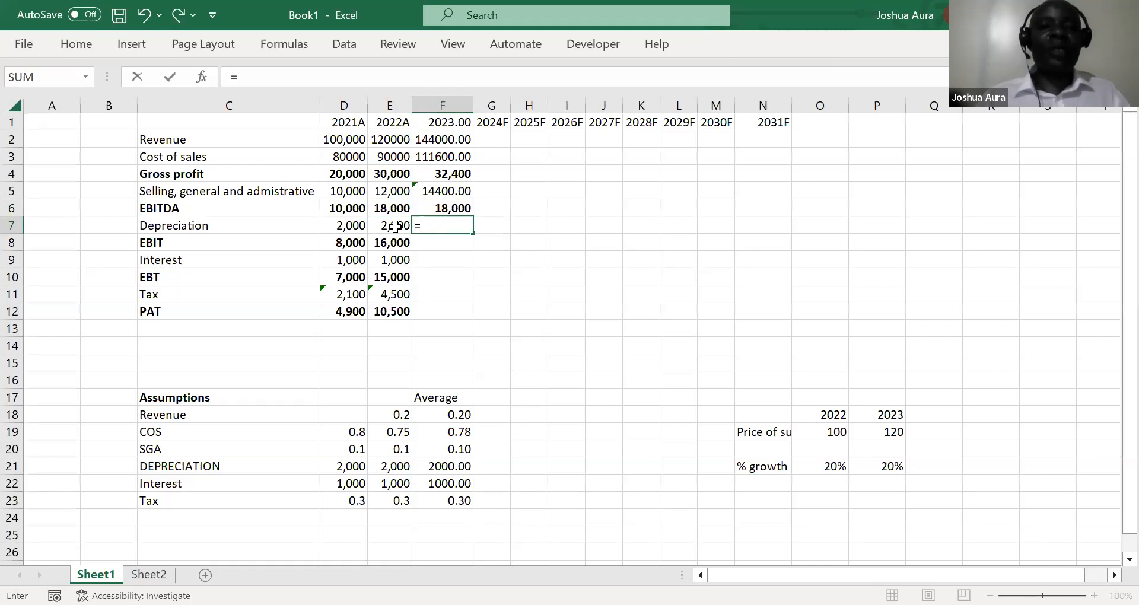
left_click(395, 226)
key("Return")
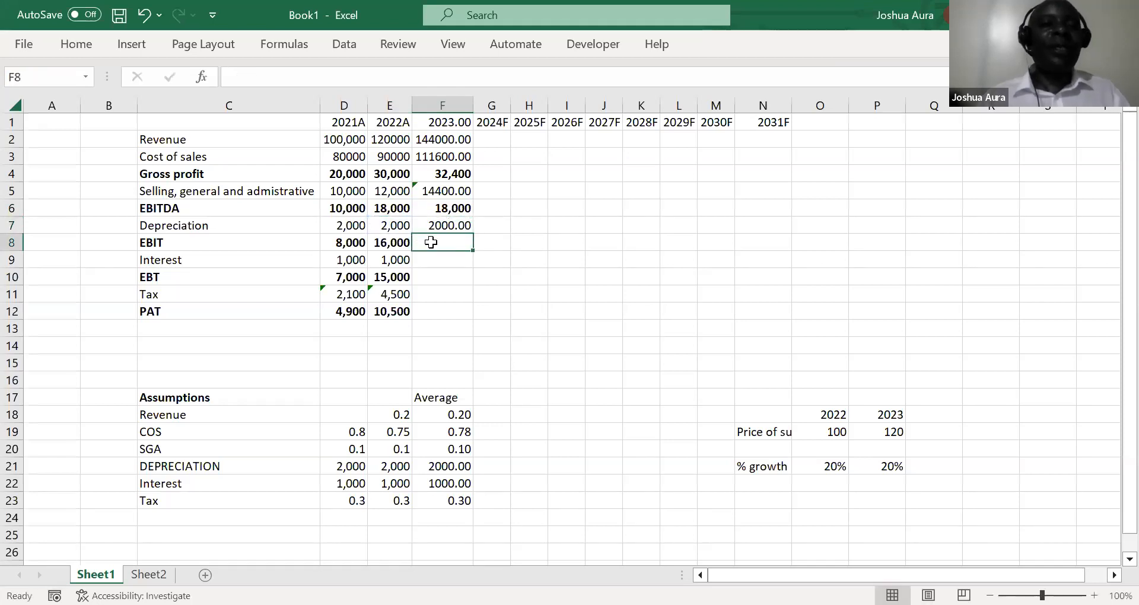
Fill the EBIT formula from E8 across into F8 for 2023
left_click(392, 242)
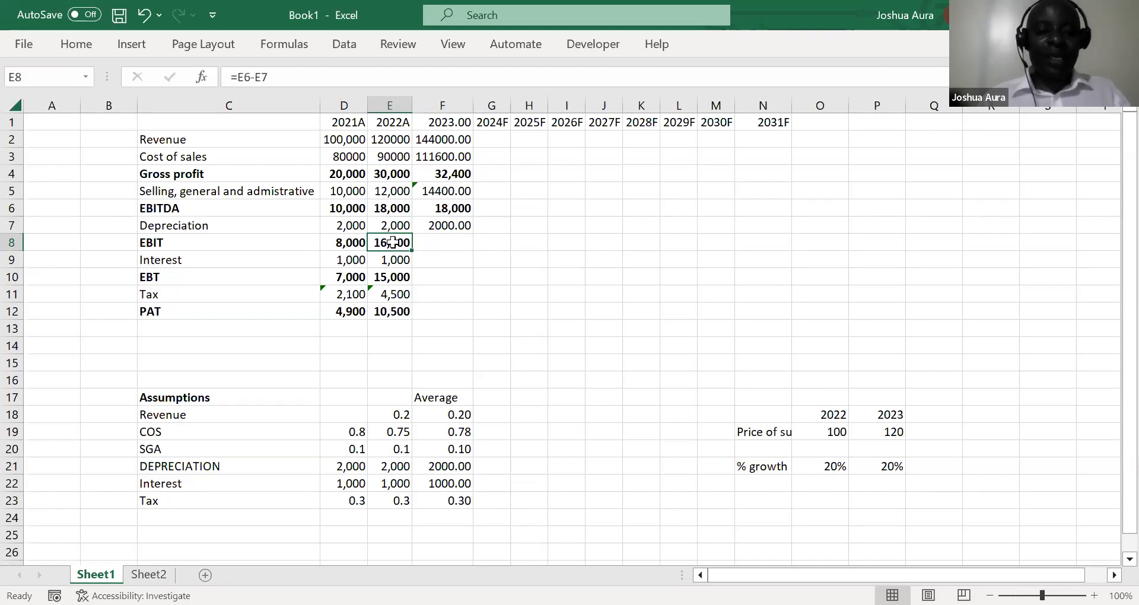
left_click_drag(392, 242, 441, 242)
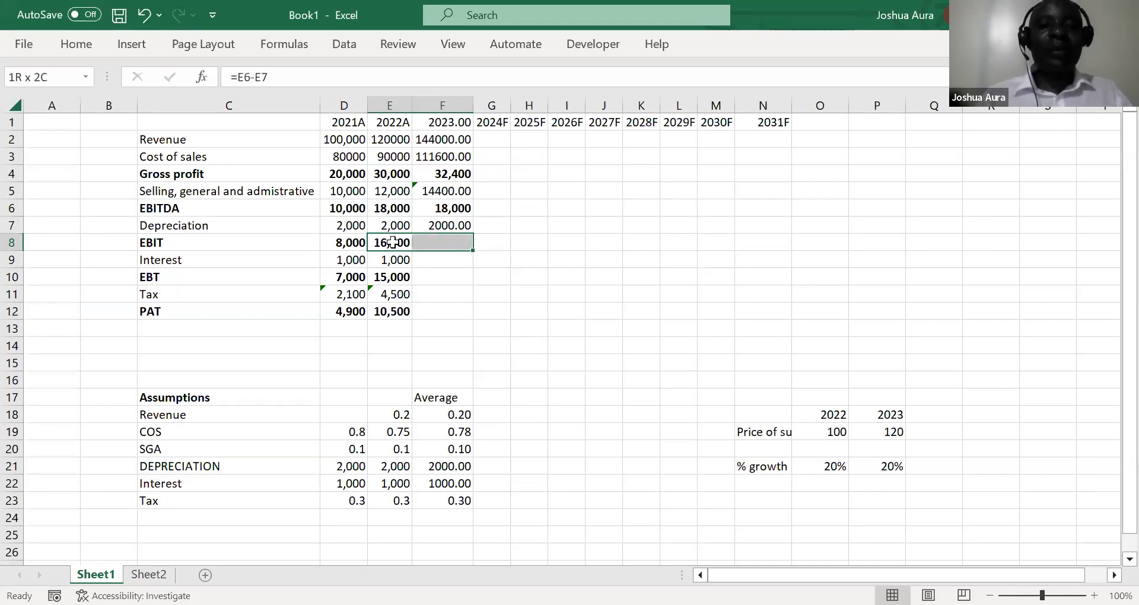
key("ctrl+r")
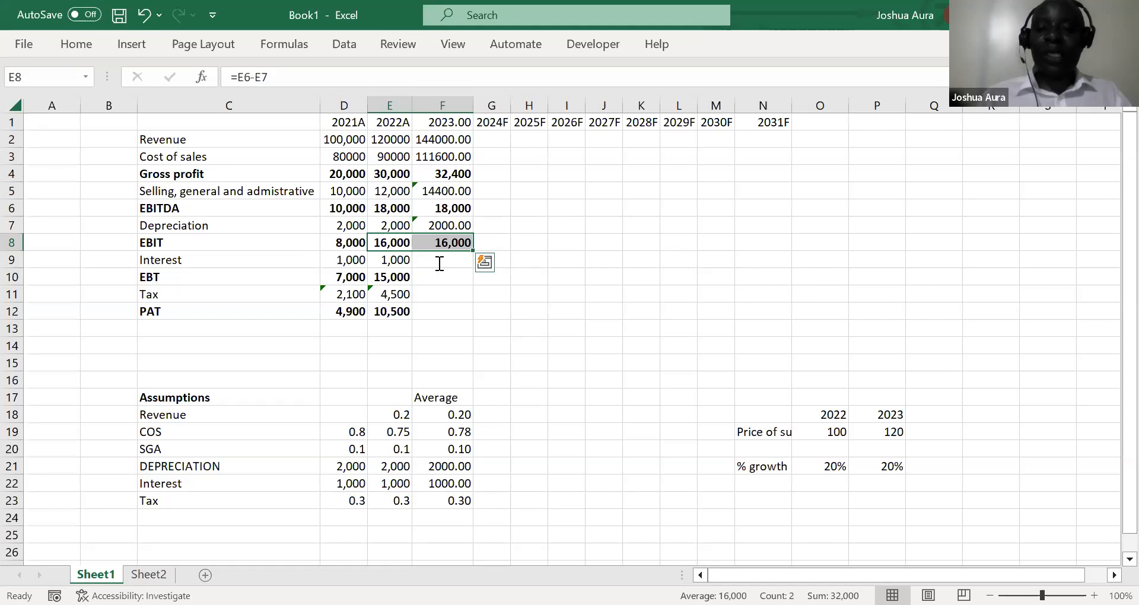
Enter =E9 in F9 to carry the 2022 interest forward to 2023
left_click(438, 263)
type("=")
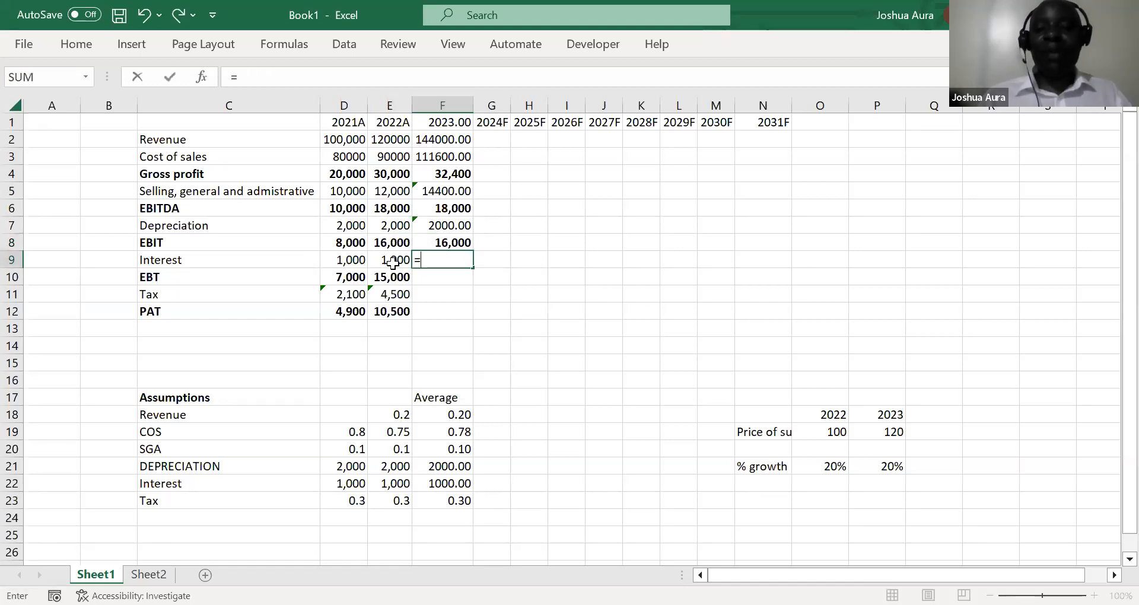
left_click(392, 263)
key("Return")
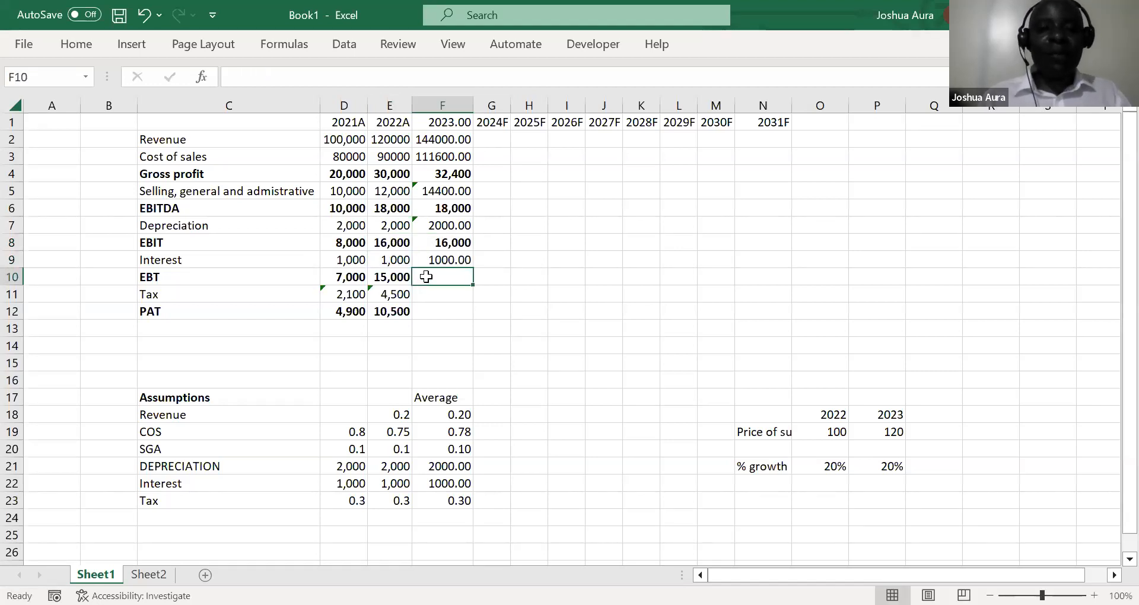
left_click(394, 277)
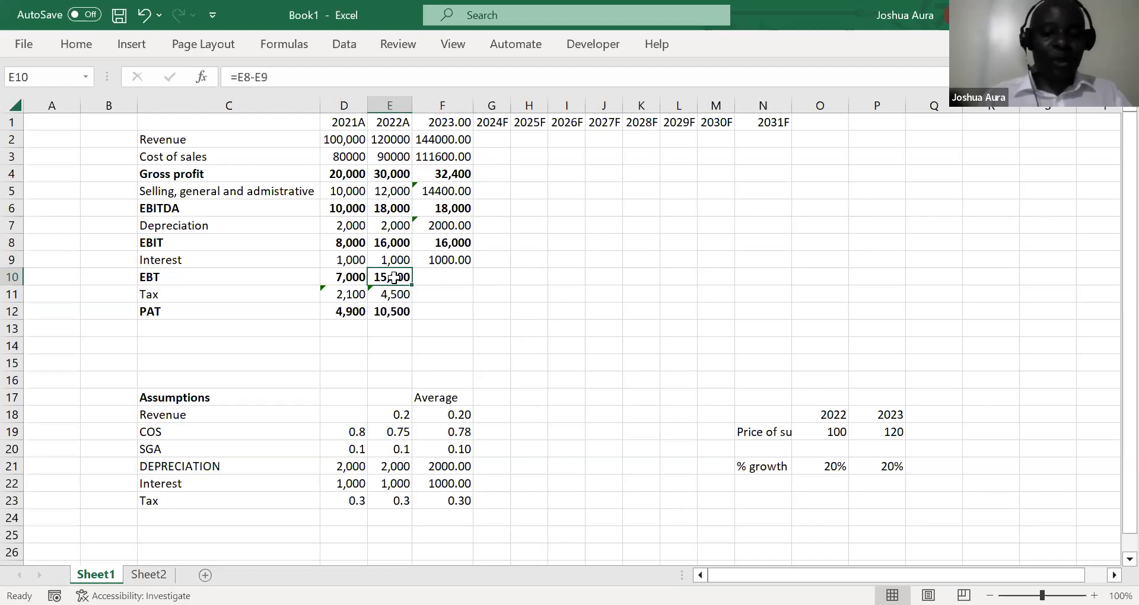
key("shift+Right")
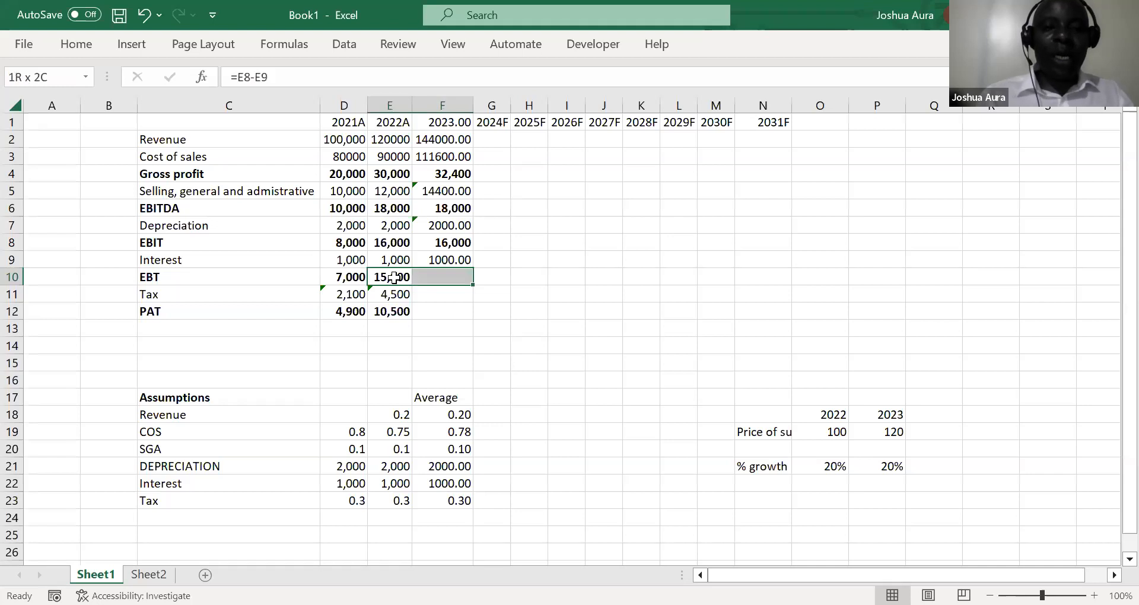
key("ctrl+r")
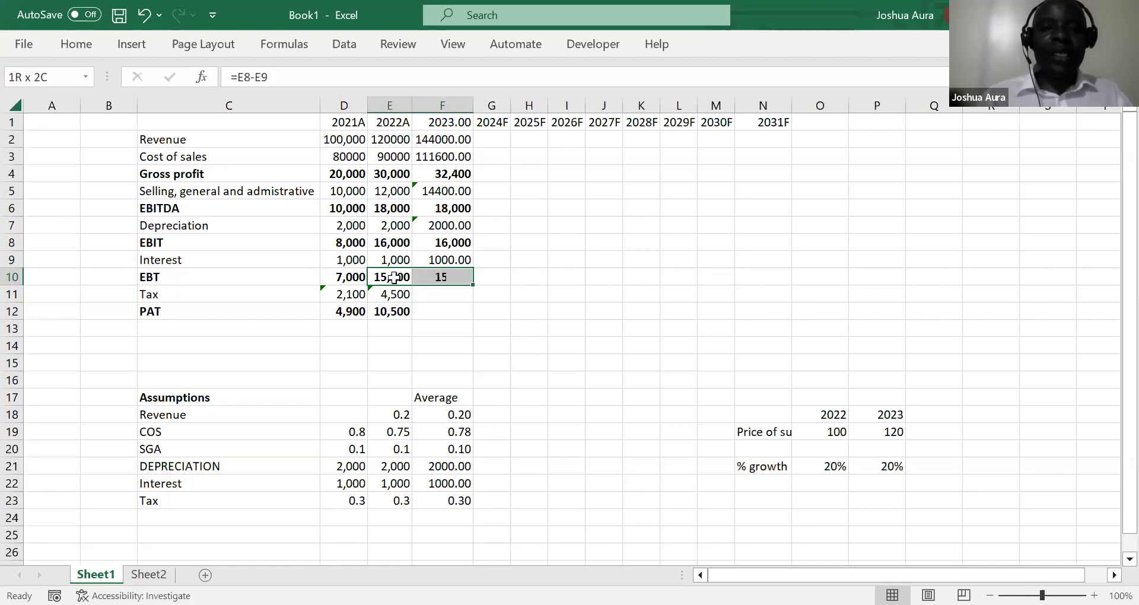
key("Return")
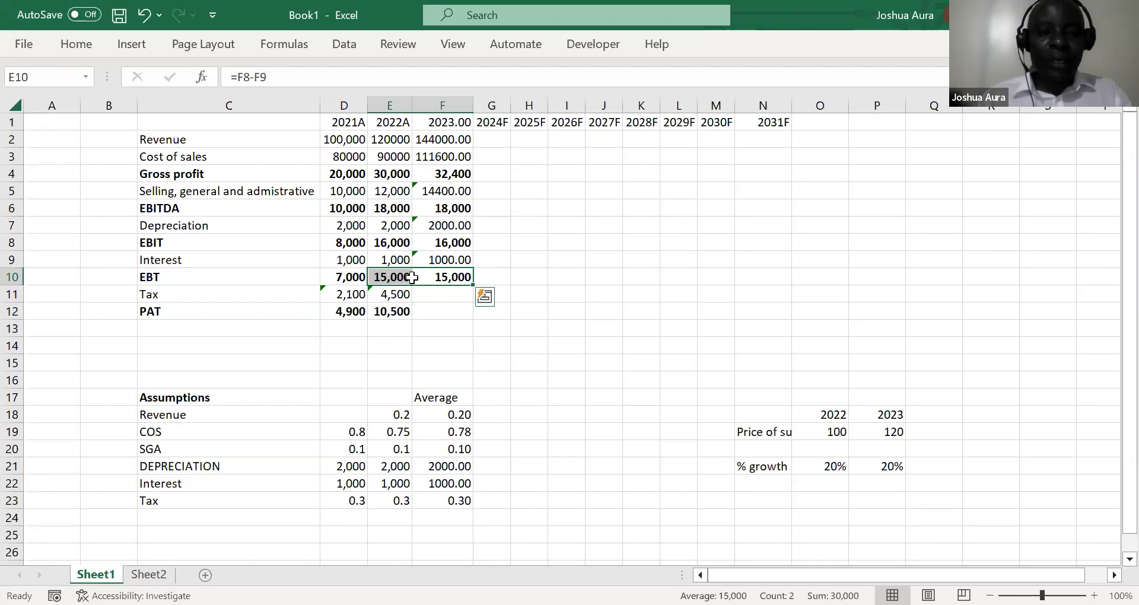
key("ctrl+z")
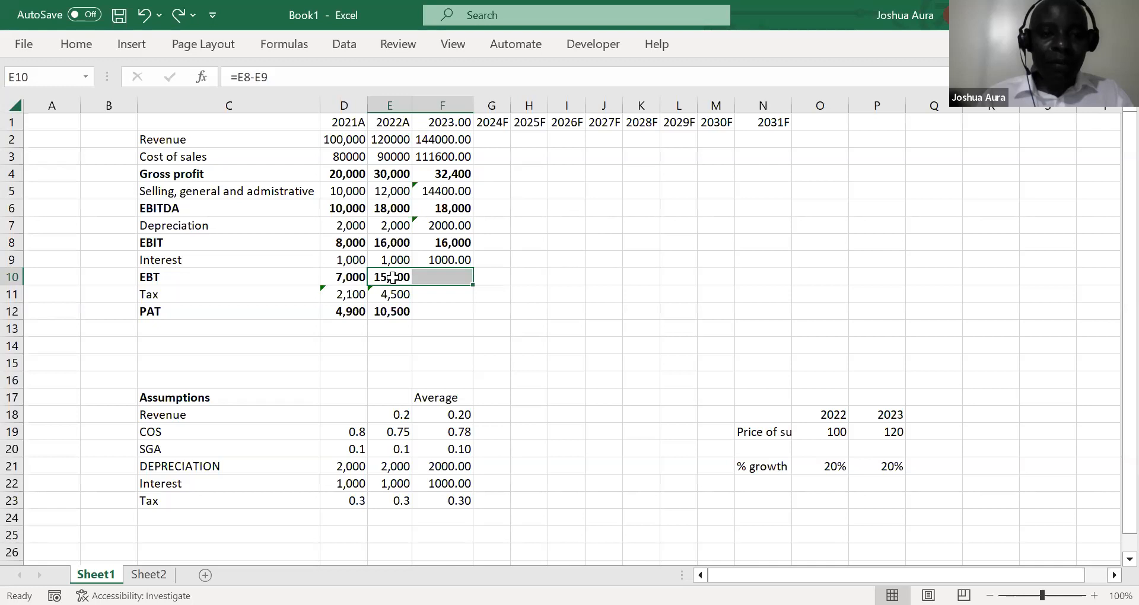
Fill the EBT formula from E10 across into F10 for 2023
left_click(392, 277)
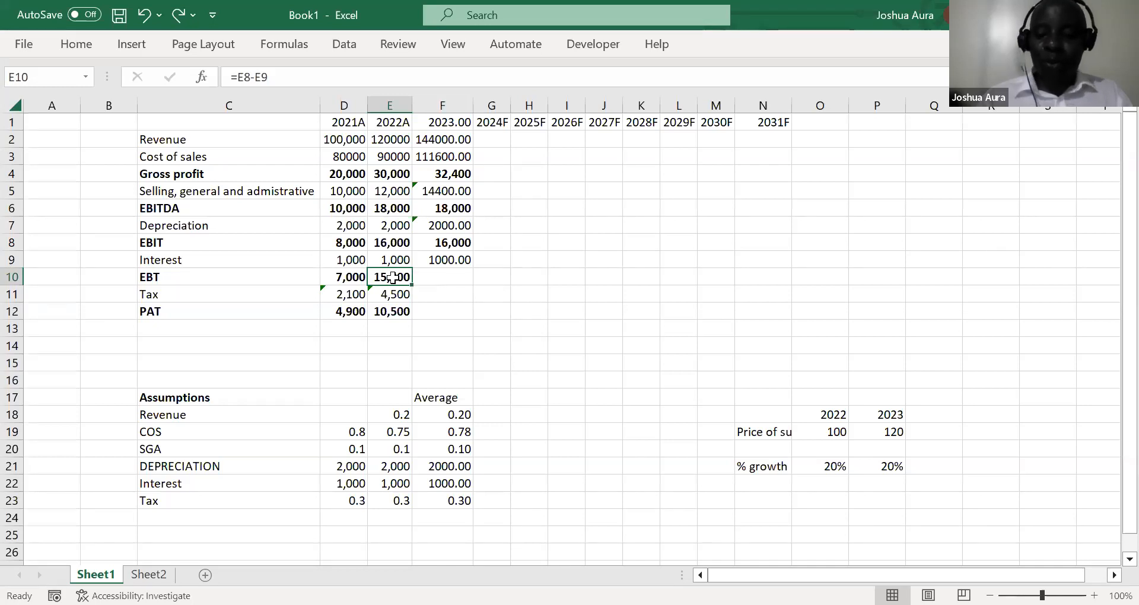
key("shift+Right")
key("ctrl+r")
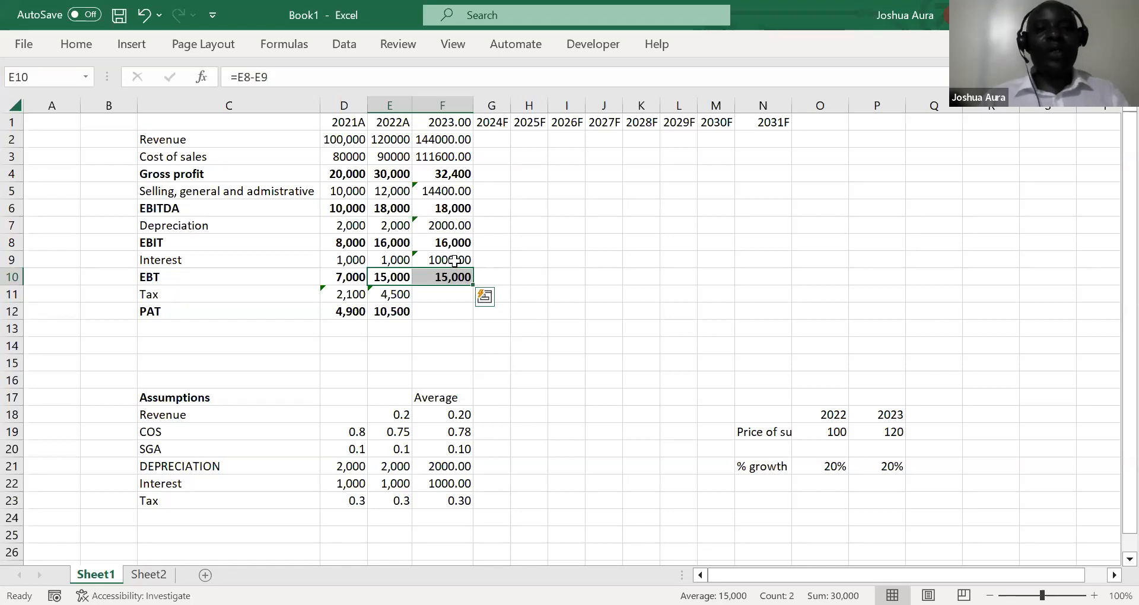
Enter =$F$23*F10 in F11 to forecast 2023 tax from the average tax rate and EBT
left_click(447, 295)
type("=")
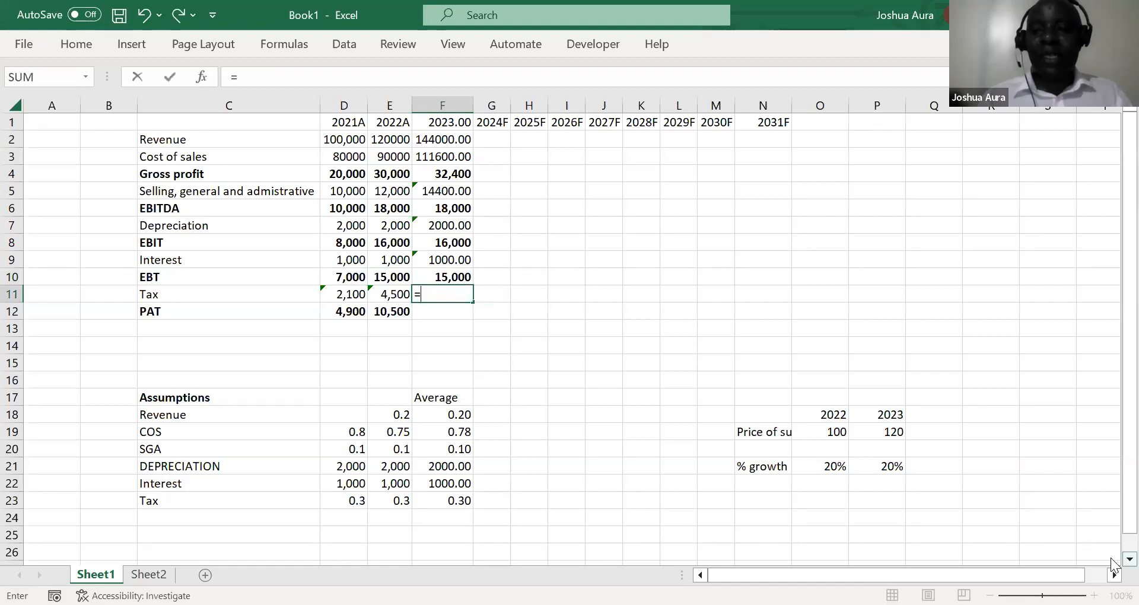
scroll(1112, 564, "down", 1)
scroll(1113, 563, "down", 1)
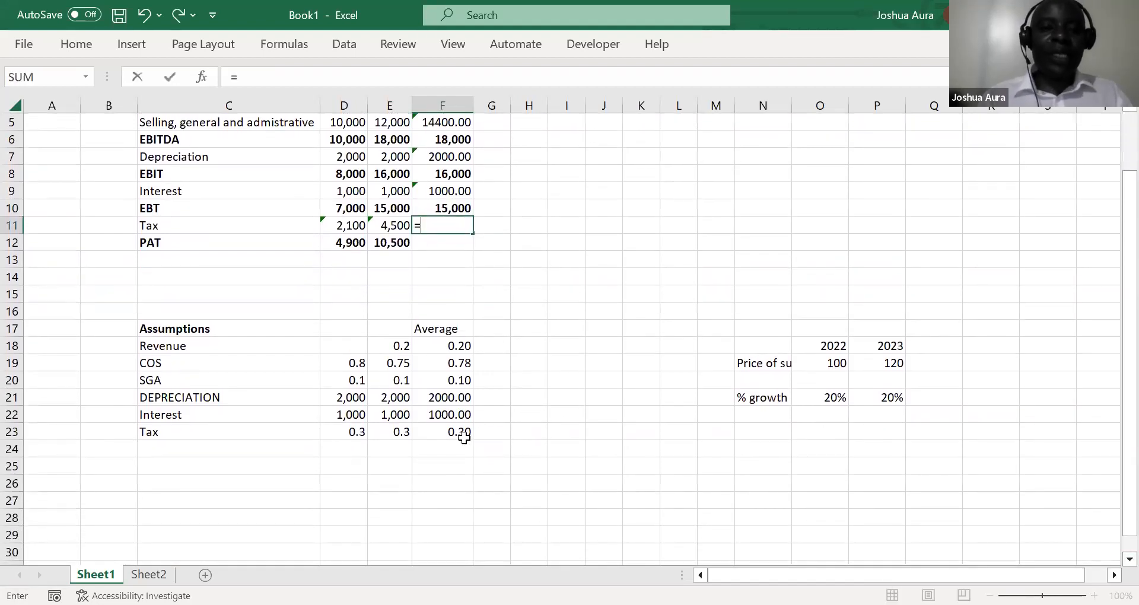
left_click(459, 429)
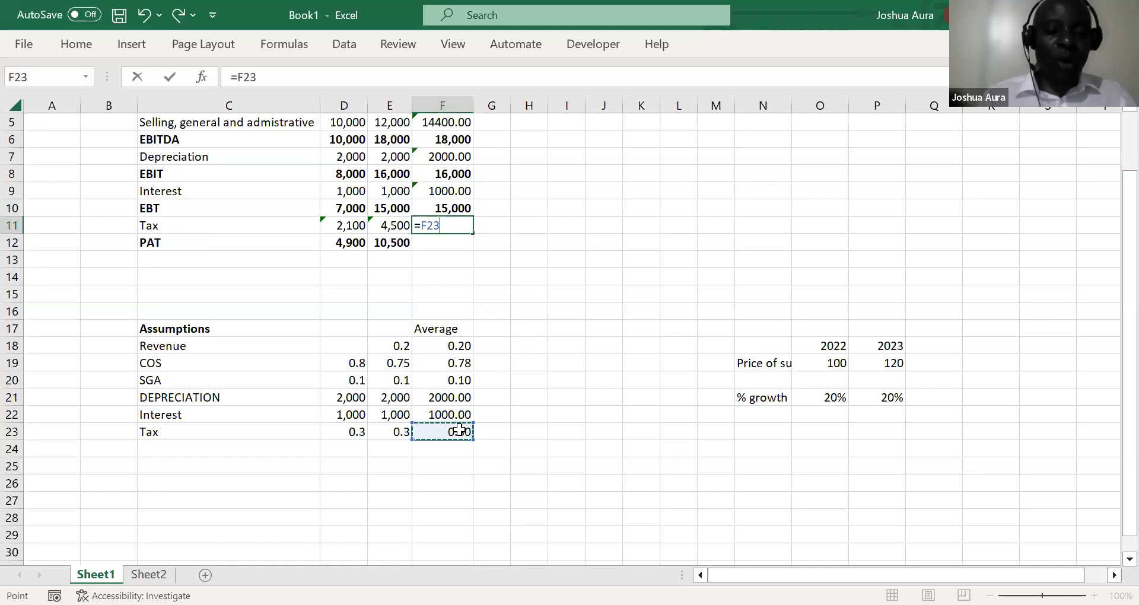
key("F4")
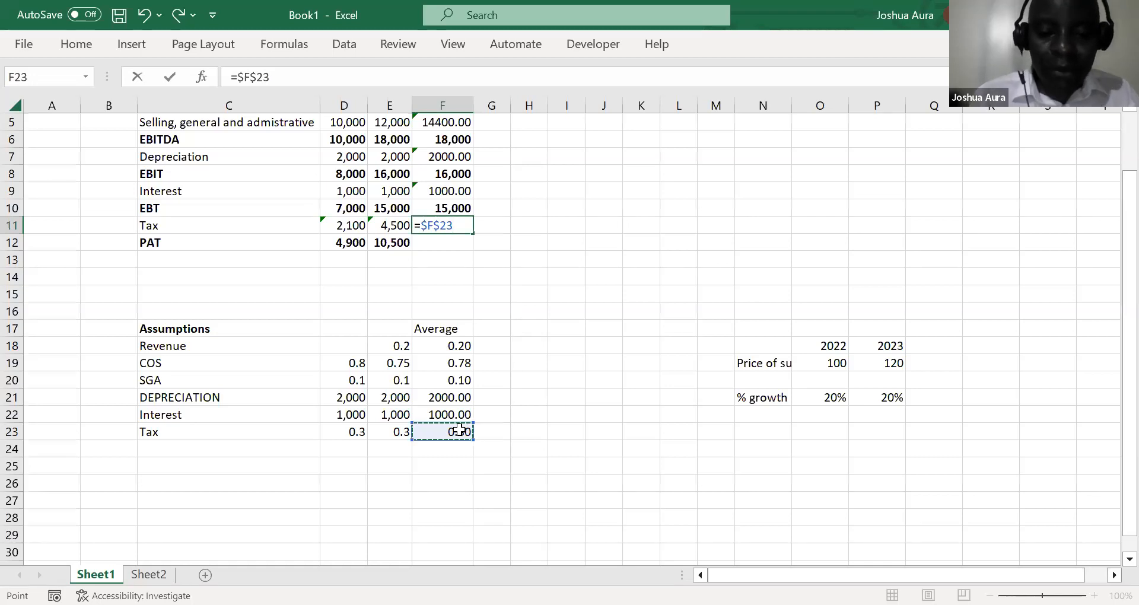
type("*")
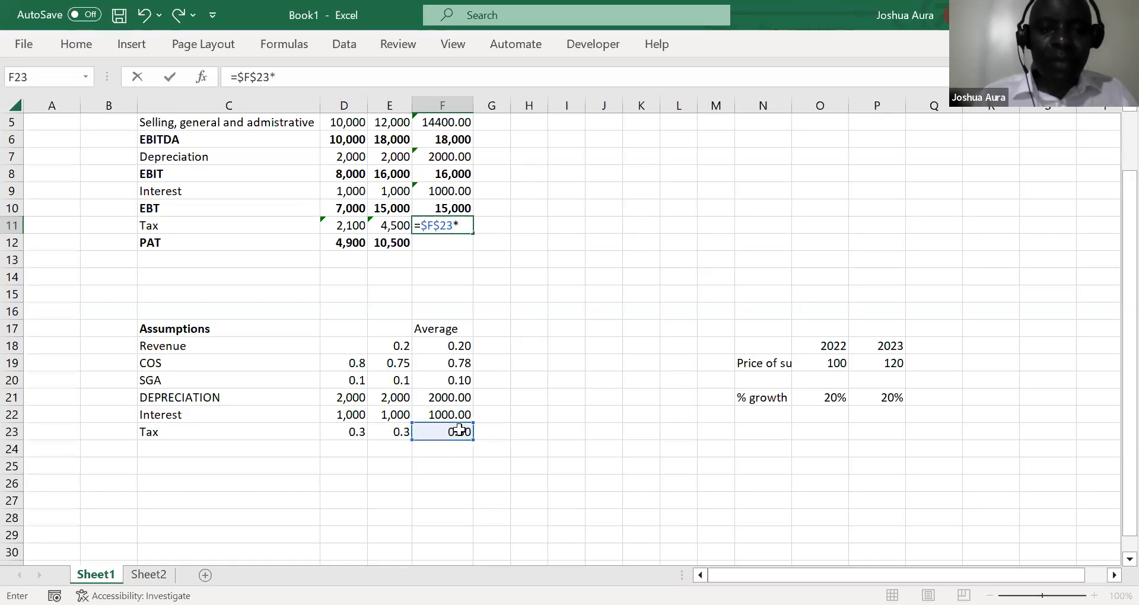
left_click(449, 207)
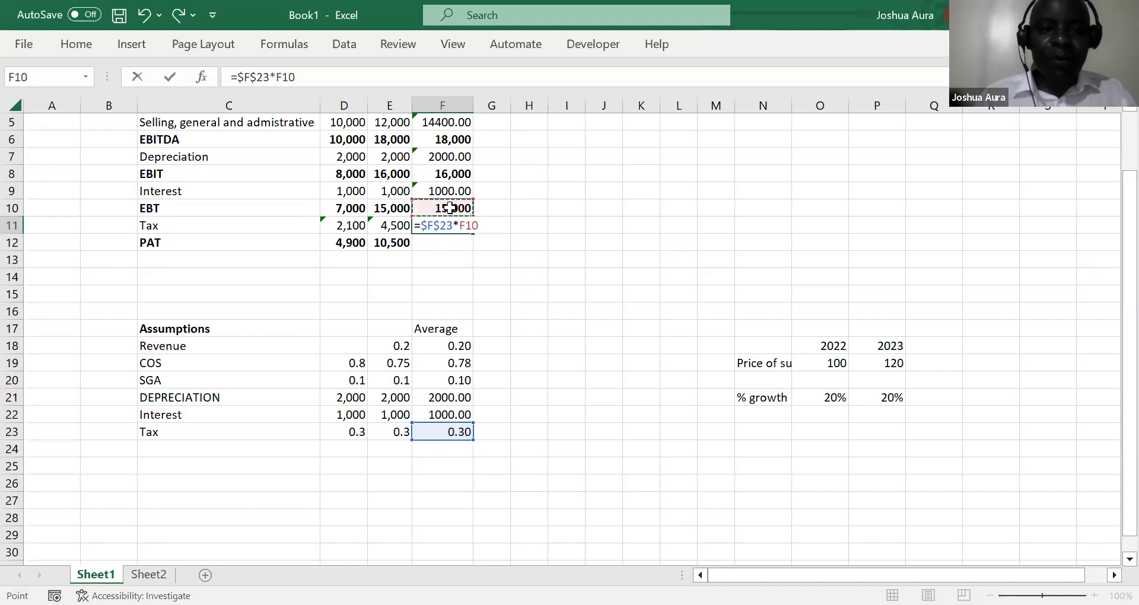
key("Return")
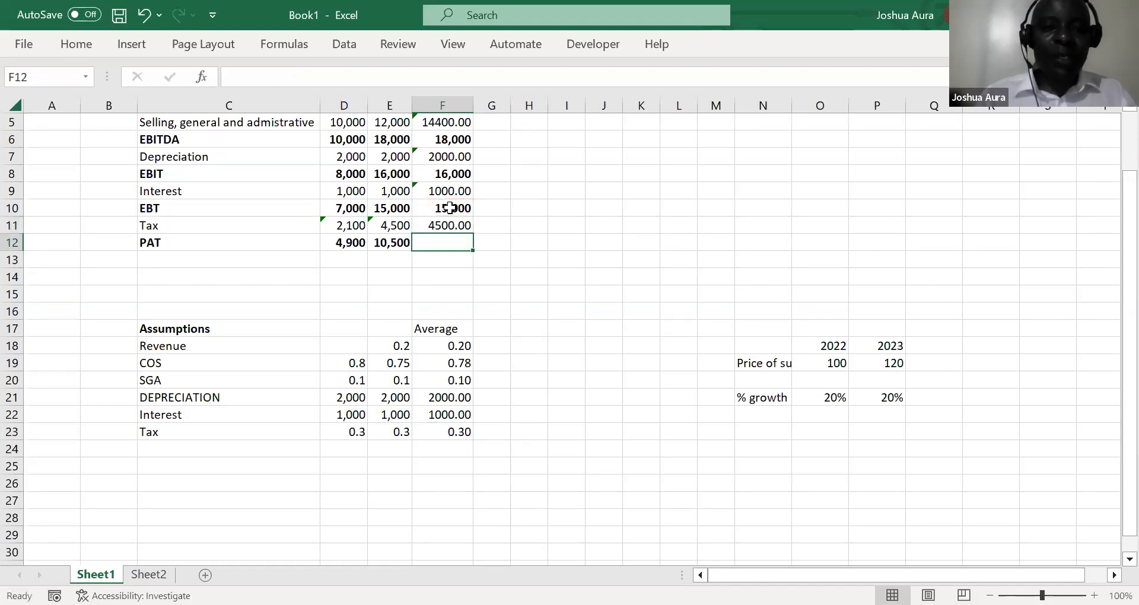
Fill the PAT formula from E12 across into F12 for 2023
left_click(392, 242)
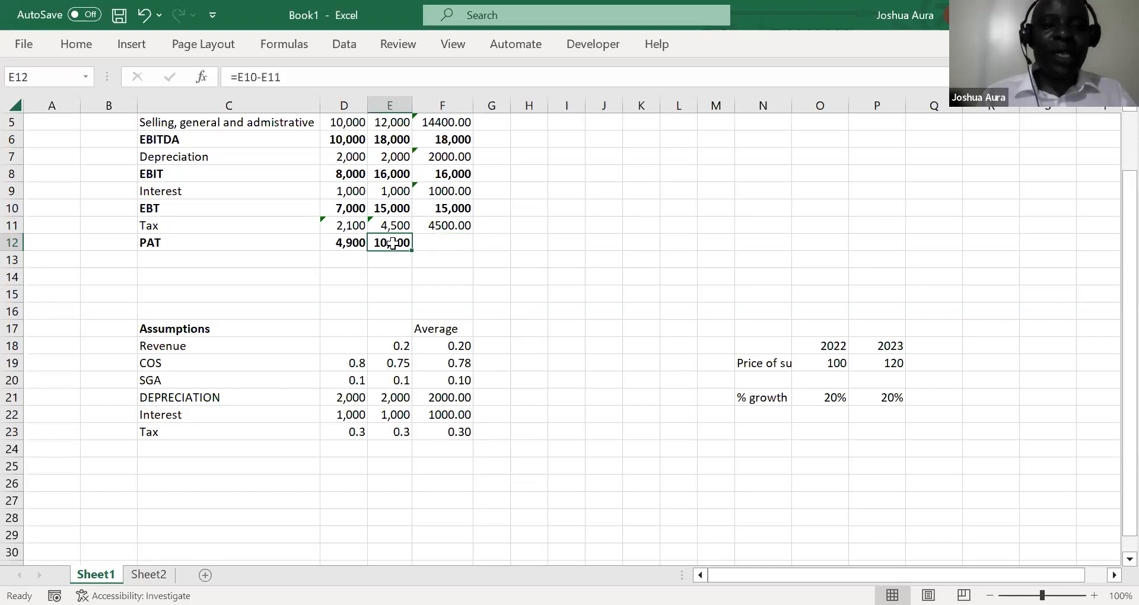
key("shift+Right")
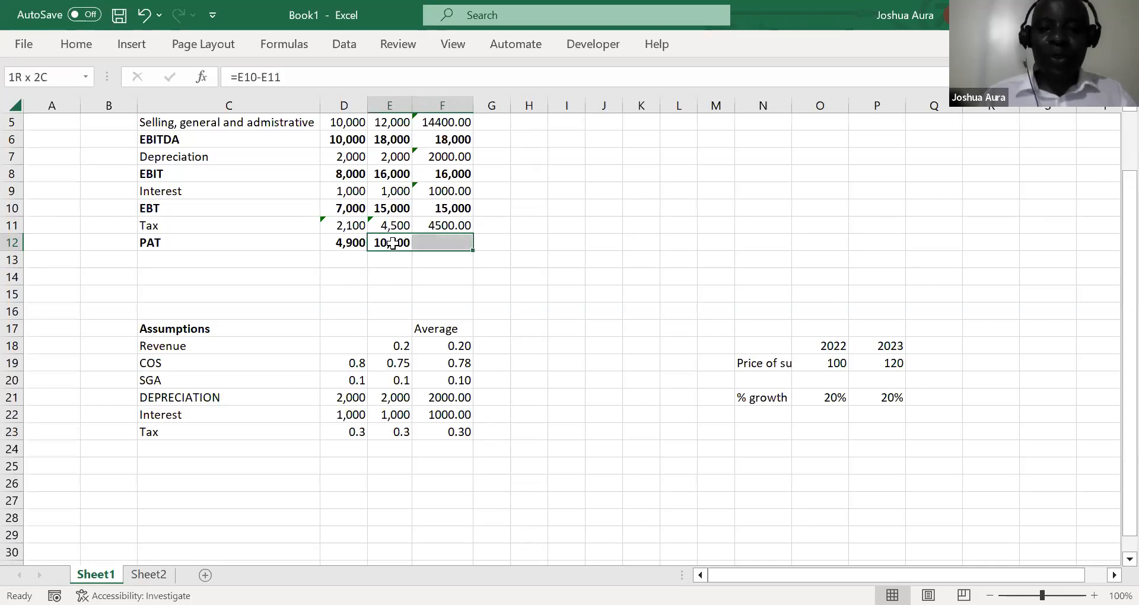
key("ctrl+r")
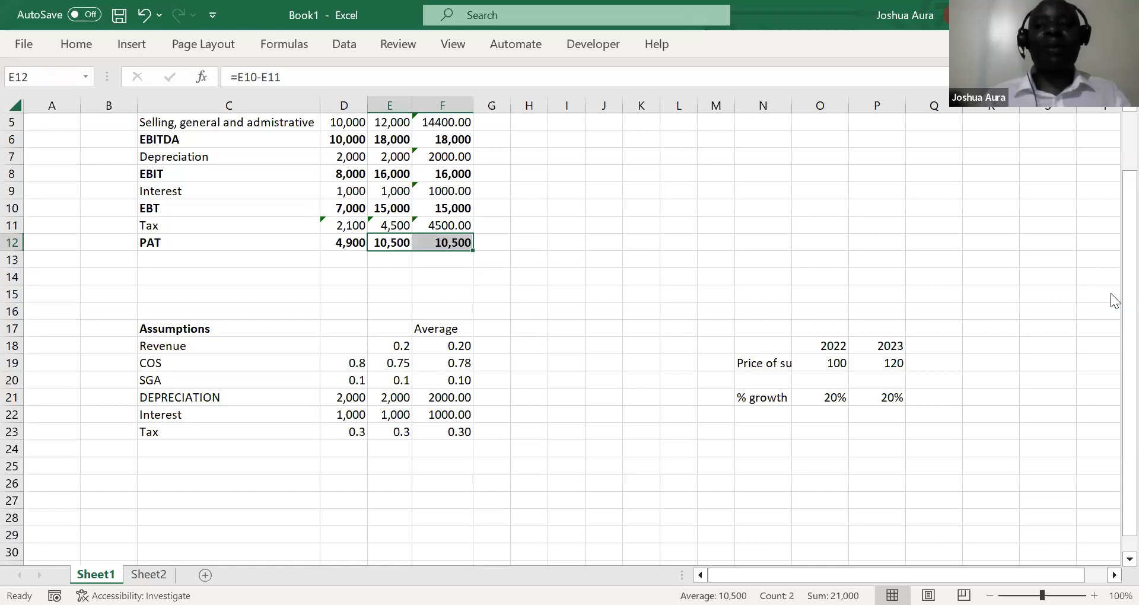
Fill the 2023 forecast formulas in F2:F12 across through column N to cover 2024F to 2031F
scroll(1114, 117, "up", 2)
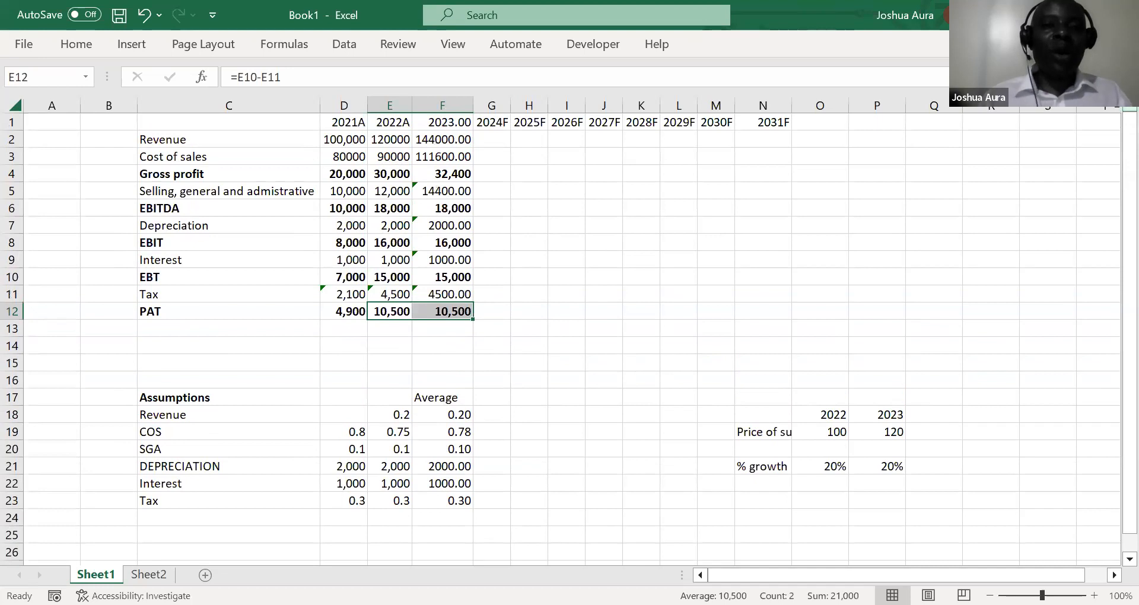
left_click(444, 140)
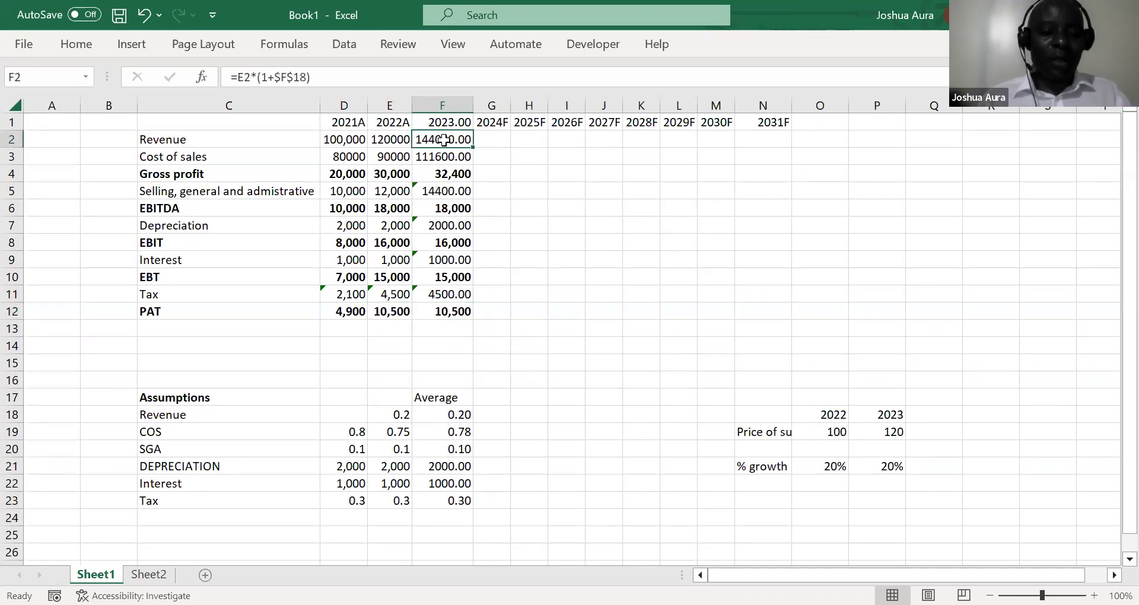
key("ctrl+shift+Down")
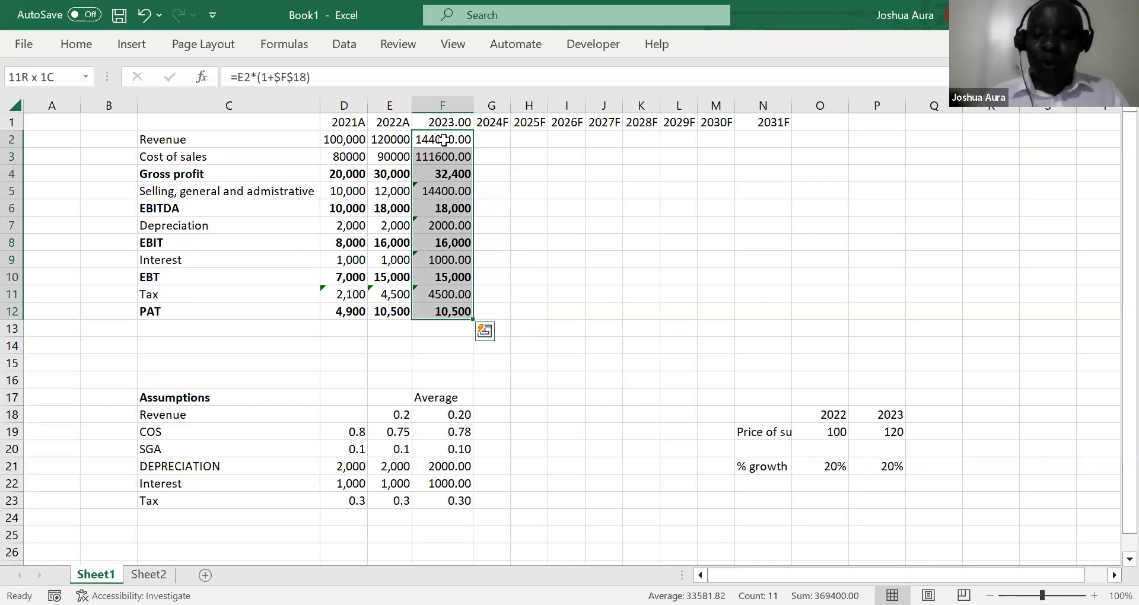
key("shift+Right")
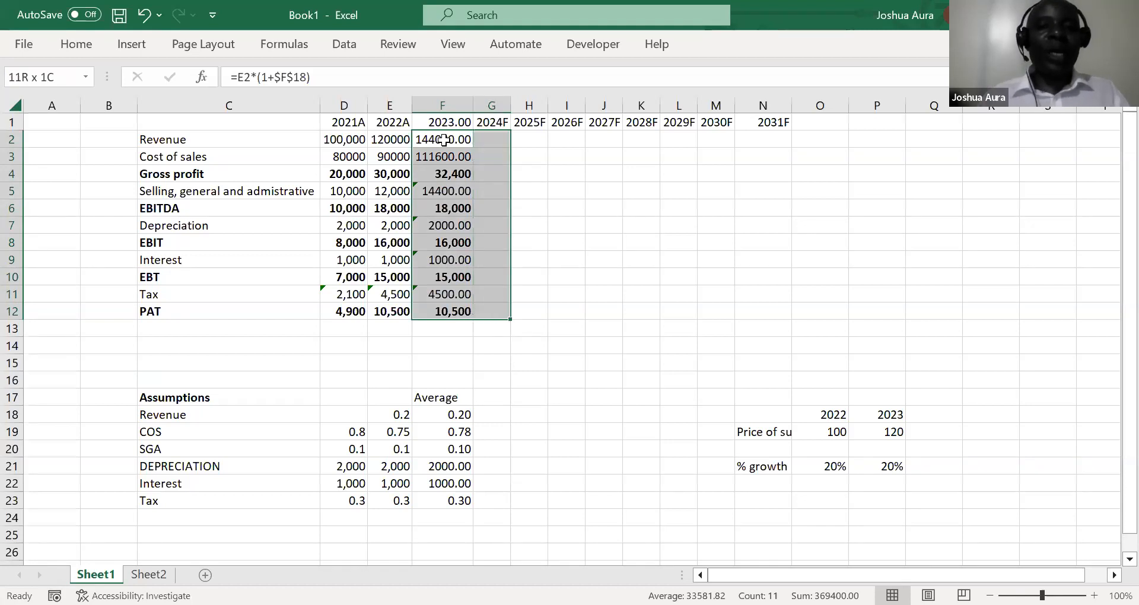
key("shift+Right")
key("shift+Right")
key("shift+Right")
key("shift+Right")
key("shift+Right")
key("shift+Right")
key("shift+Right")
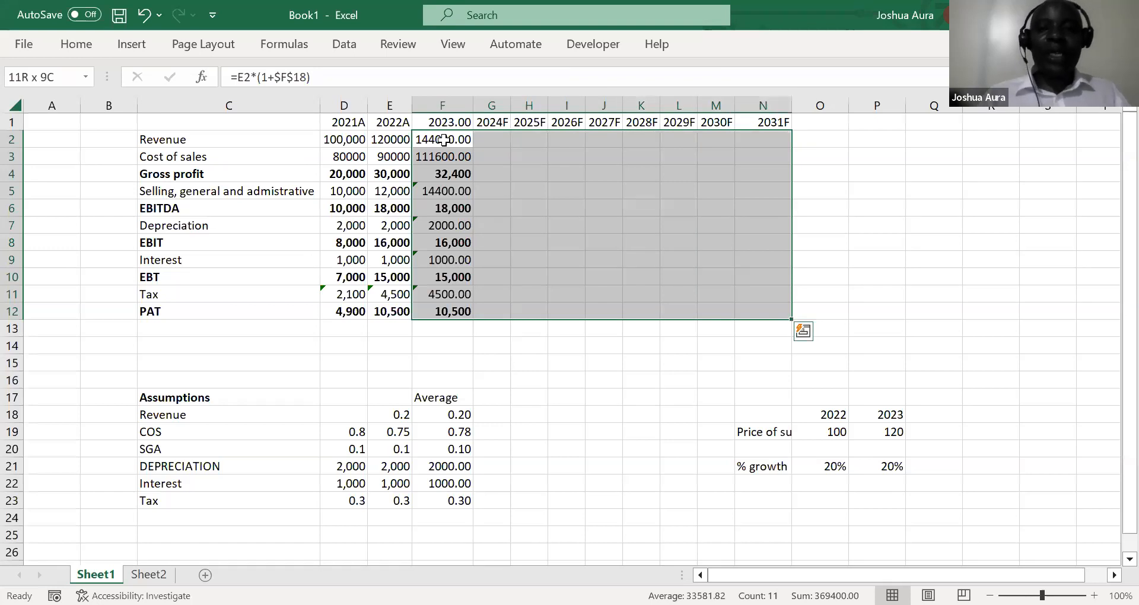
key("ctrl+r")
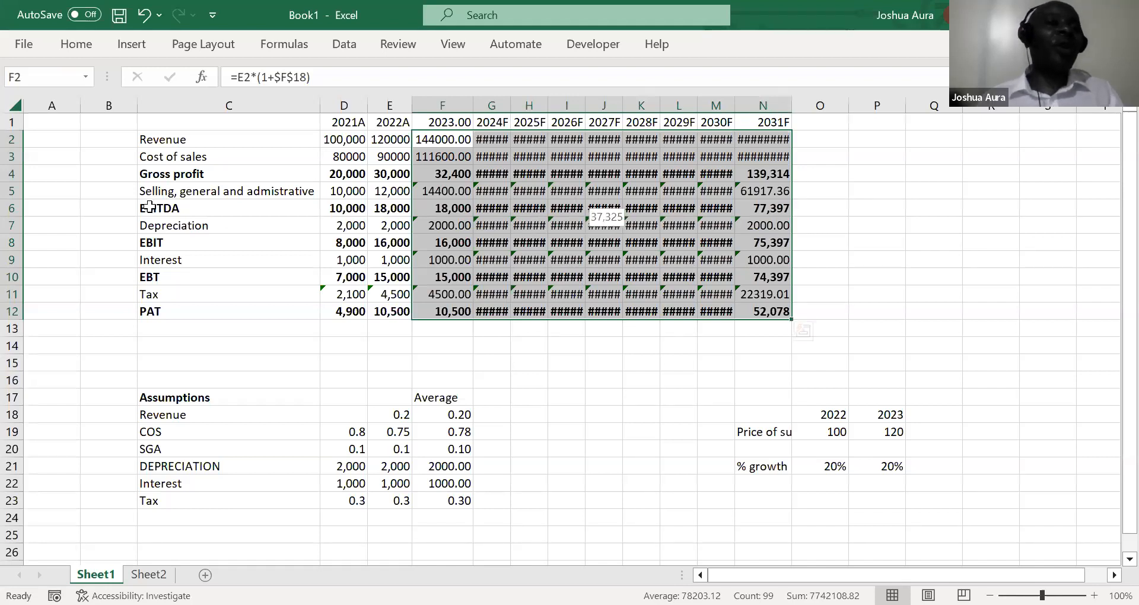
AutoFit the column widths across the entire sheet
left_click(15, 105)
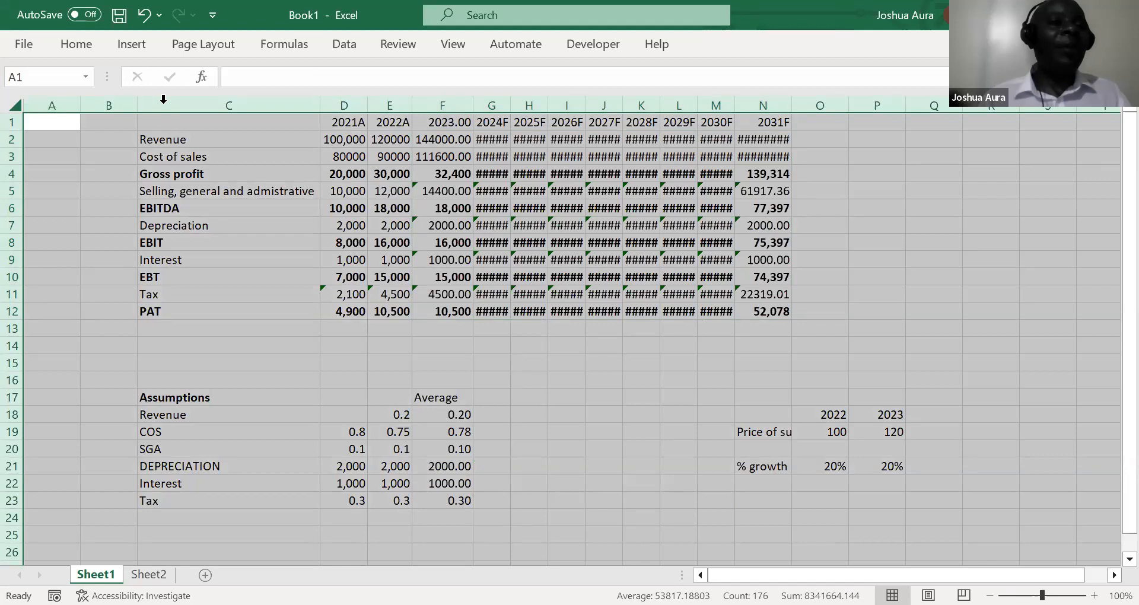
key("alt+h")
key("o")
key("i")
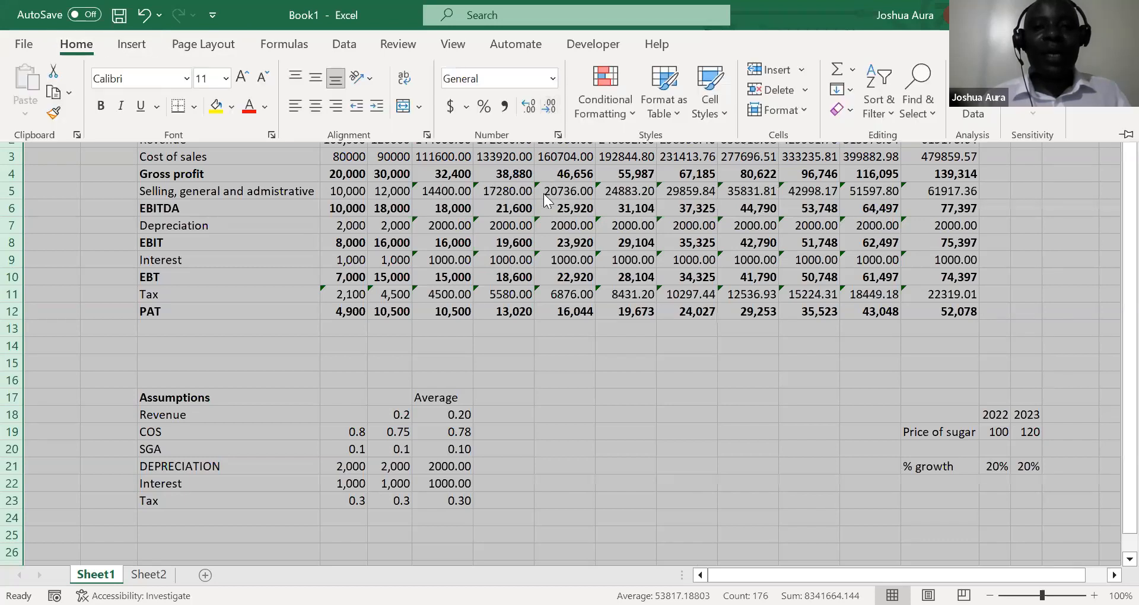
left_click(456, 153)
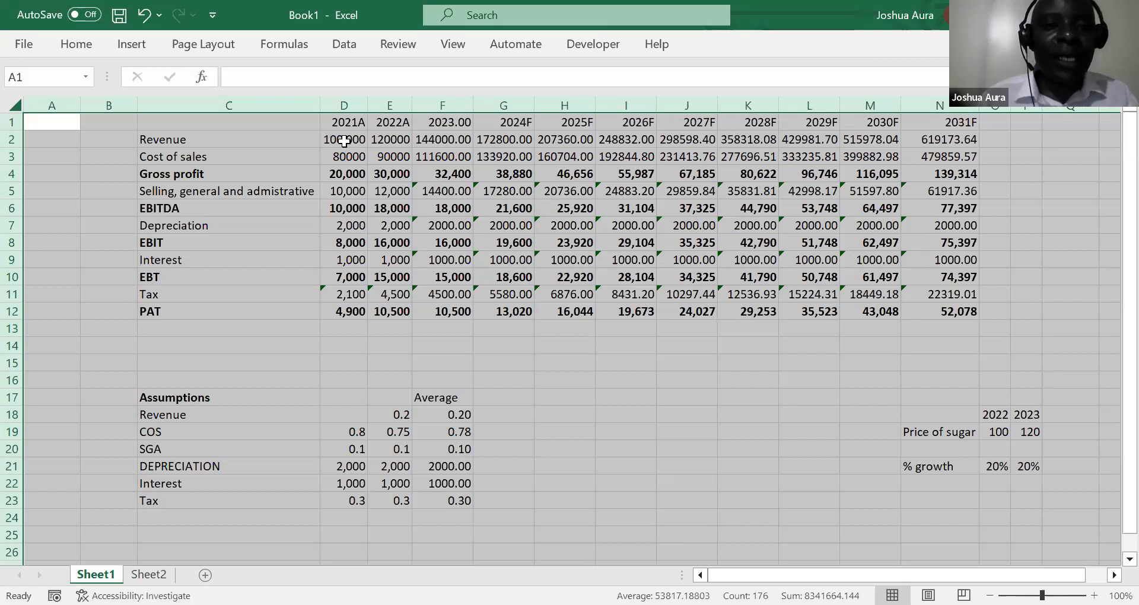
Format the income statement figures in D2:N12 with thousands separators and no decimal places
left_click(344, 141)
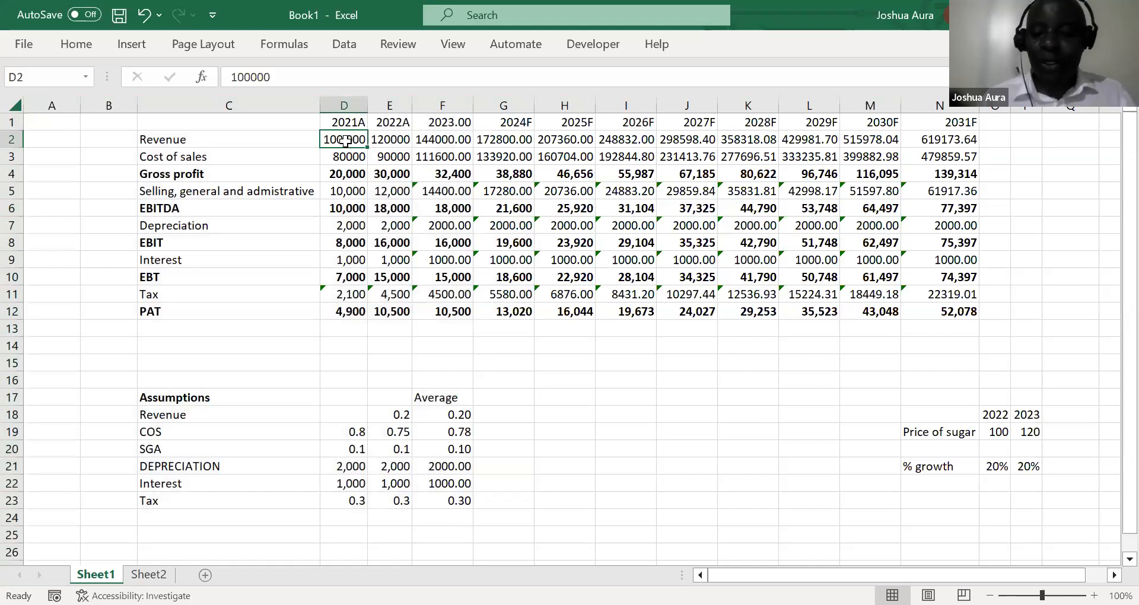
key("ctrl+shift+Right")
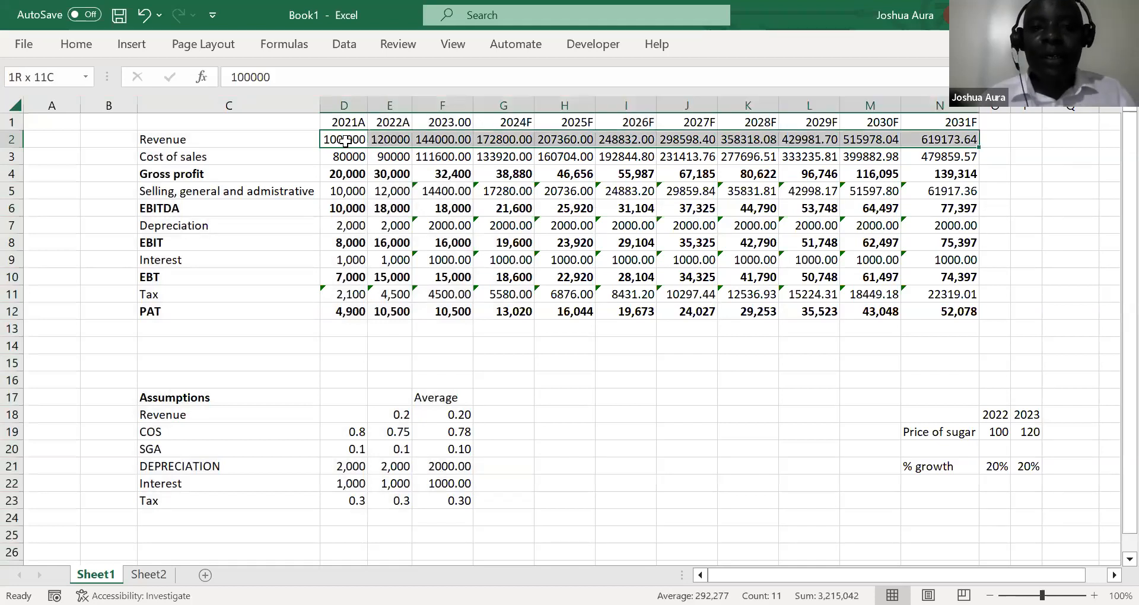
key("ctrl+shift+Down")
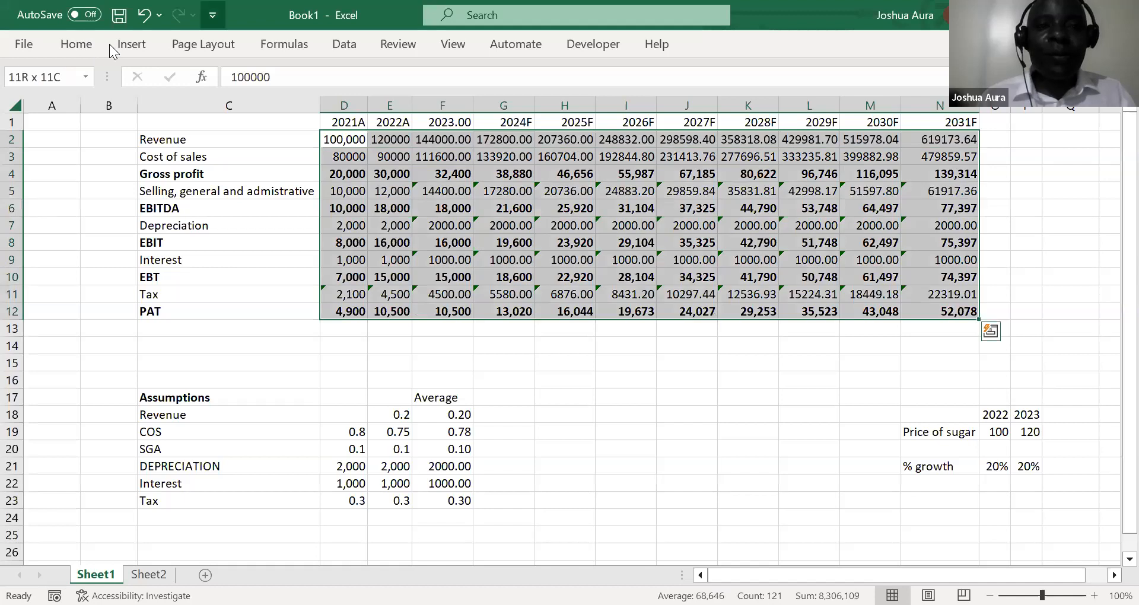
left_click(110, 50)
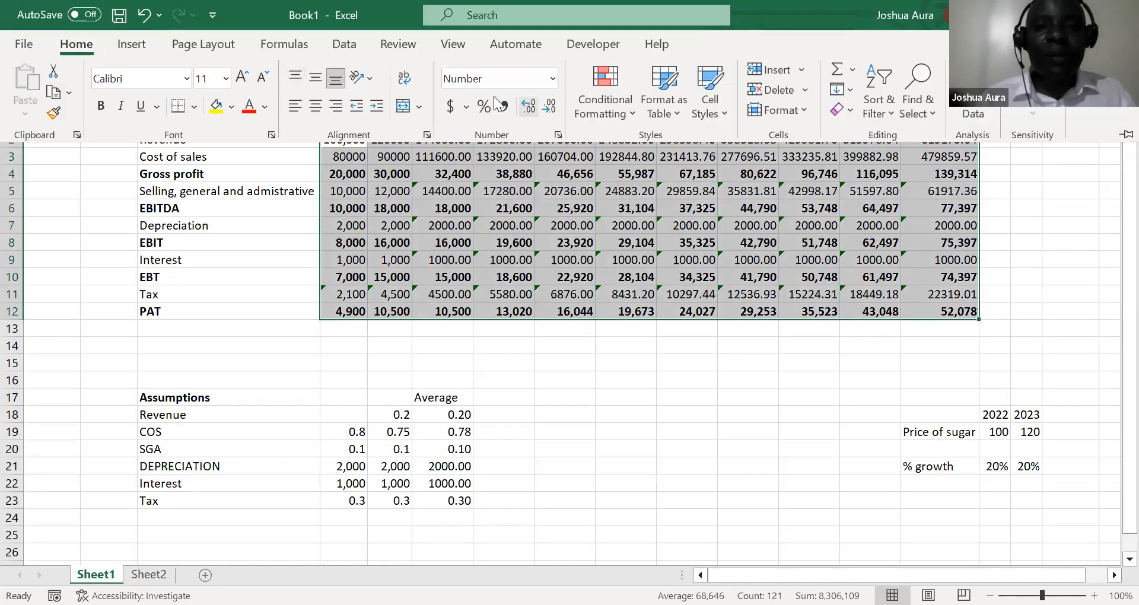
left_click(528, 108)
left_click(549, 108)
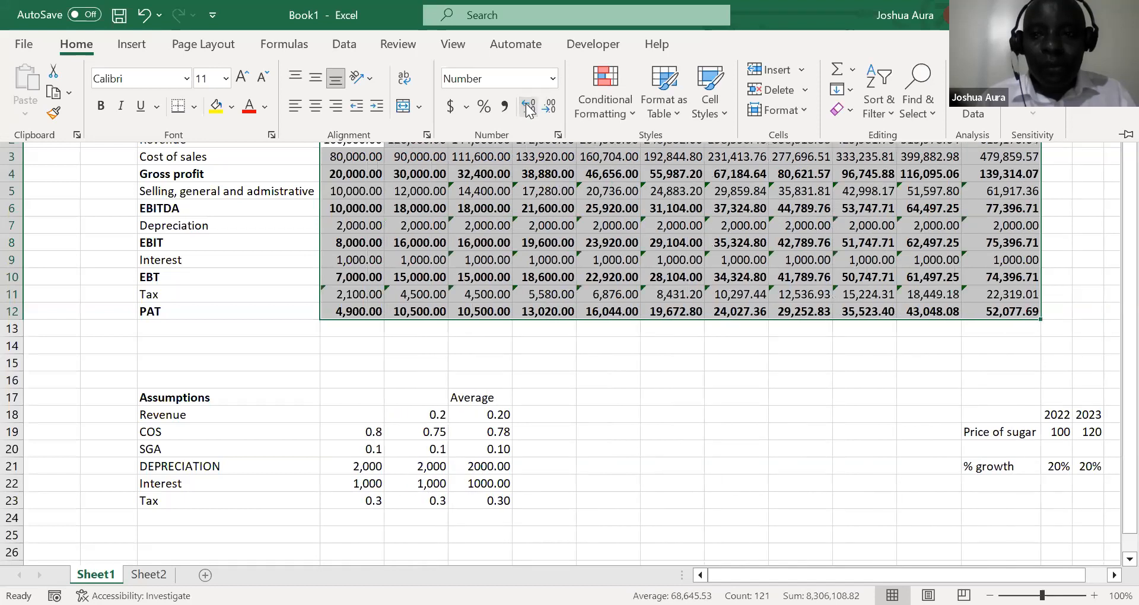
left_click(550, 108)
left_click(550, 109)
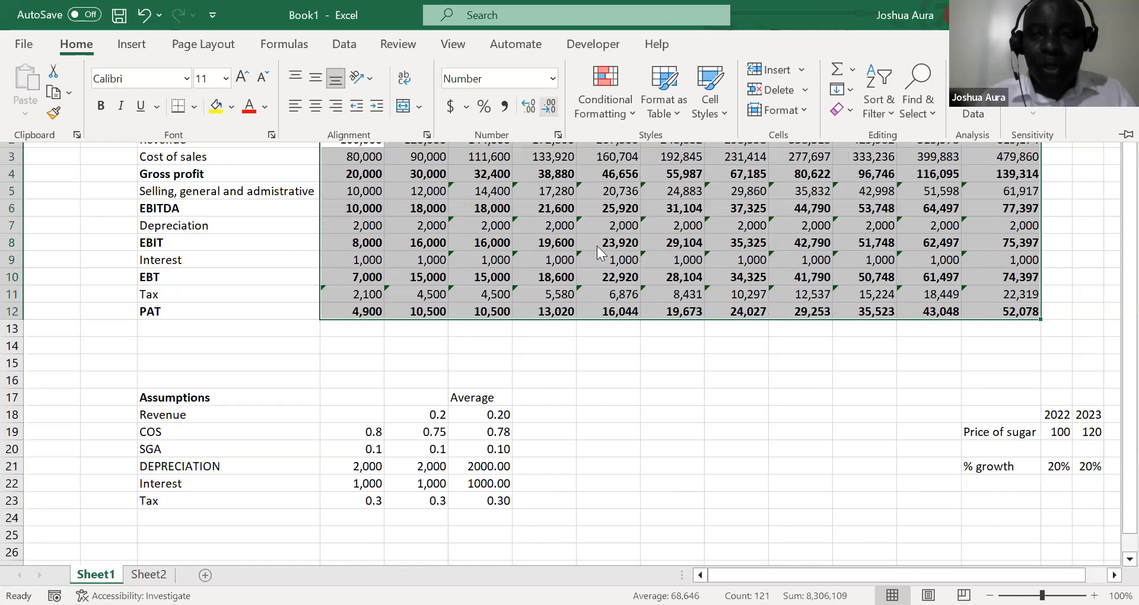
key("Escape")
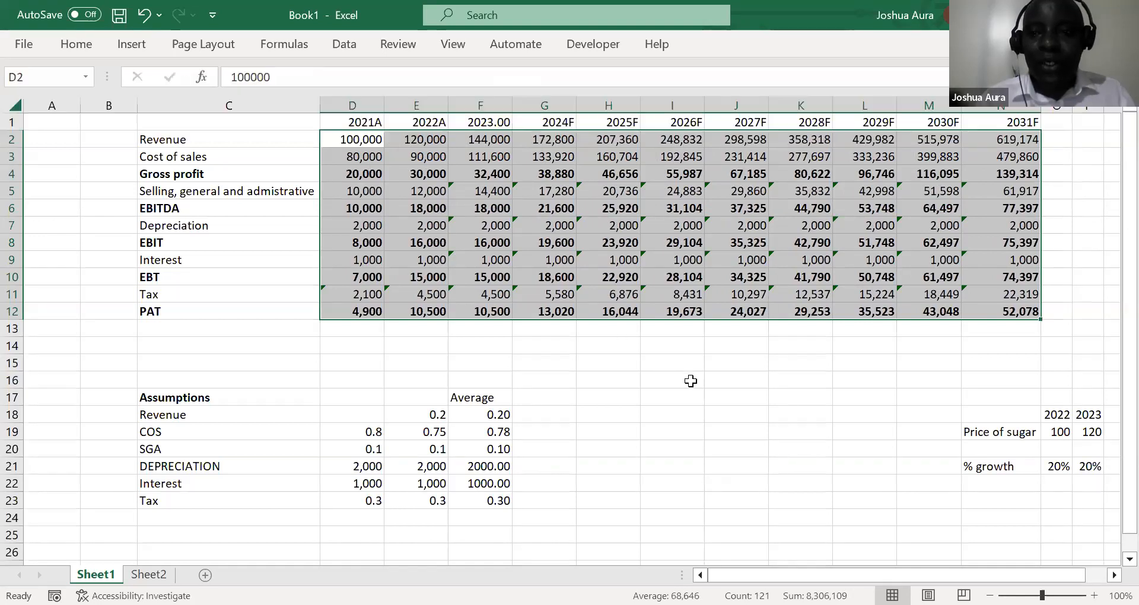
left_click(690, 381)
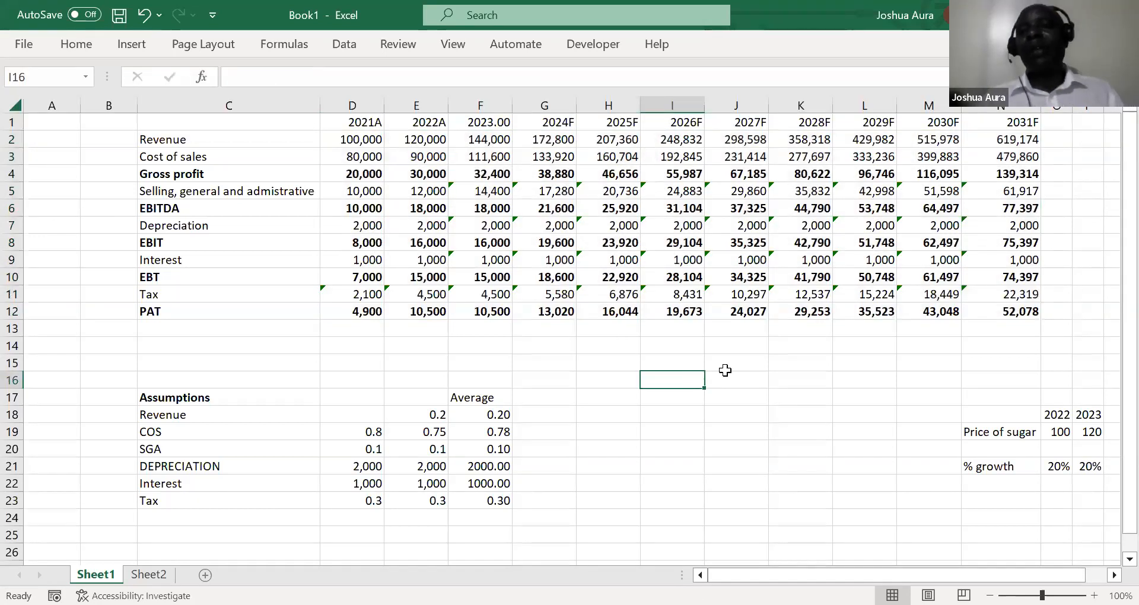